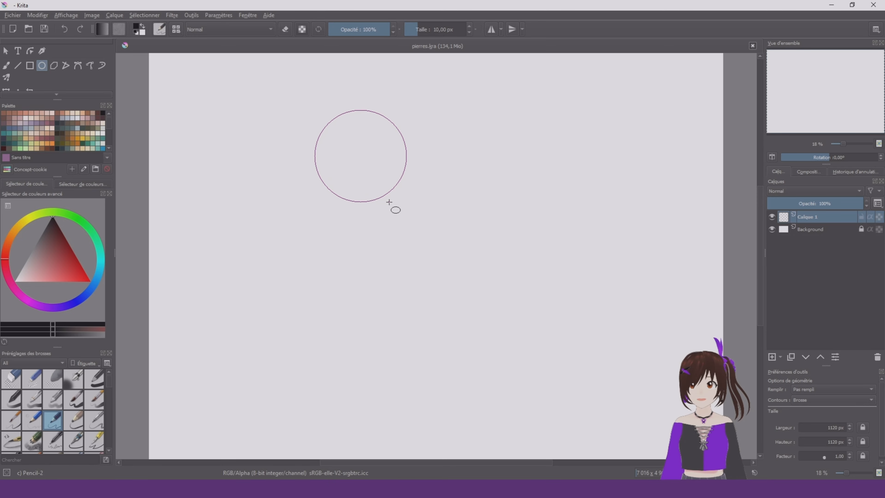
Undo the test circle and choose the Basic-1 brush preset for drawing with the Ellipse tool
{"action": "key", "text": "ctrl+z"}
{"action": "left_click", "coordinate": [6, 65]}
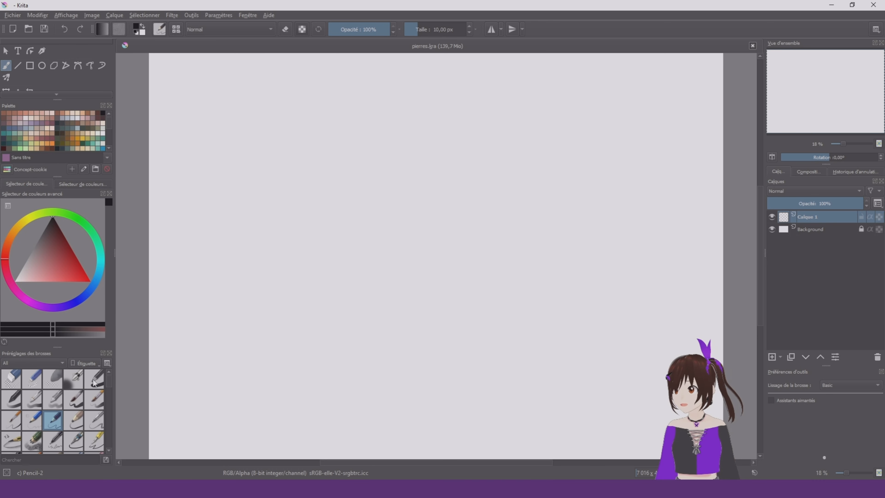
{"action": "left_click", "coordinate": [93, 378]}
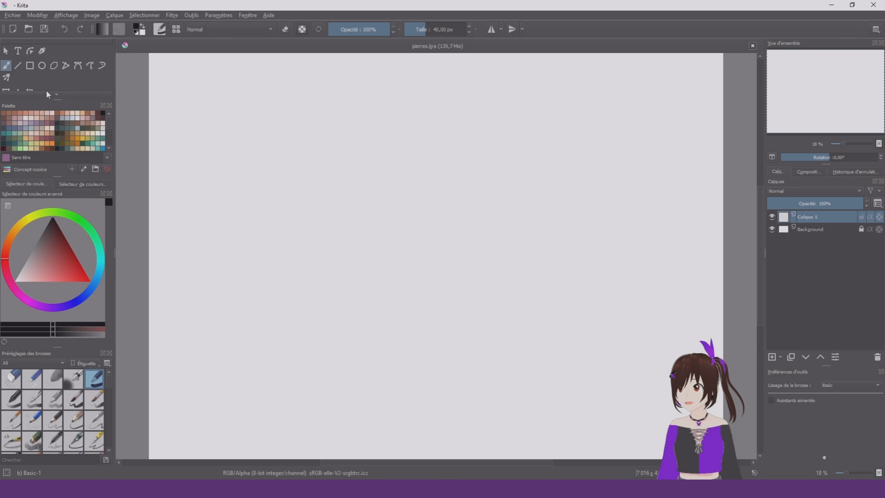
{"action": "left_click", "coordinate": [42, 65]}
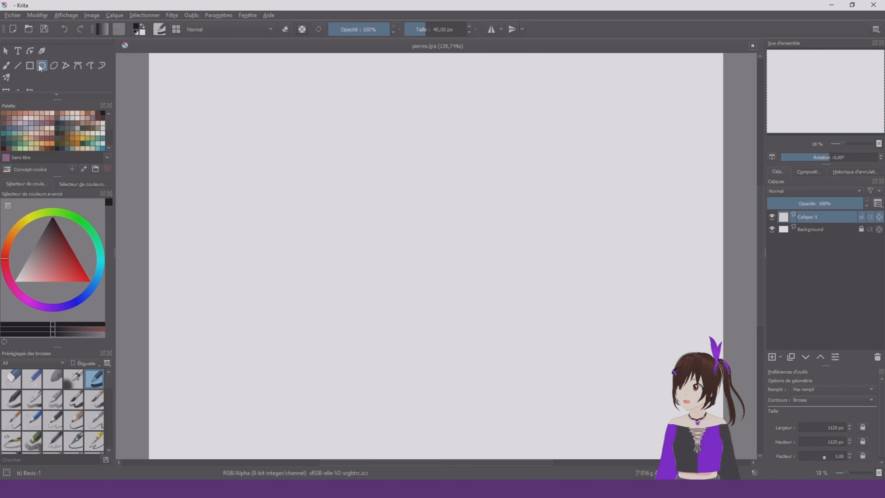
Replace the trial ellipse with a circle about 1289 px across, outlined with a 25 px brush, in the canvas's upper left
{"action": "left_click_drag", "start_coordinate": [270, 174], "coordinate": [401, 281]}
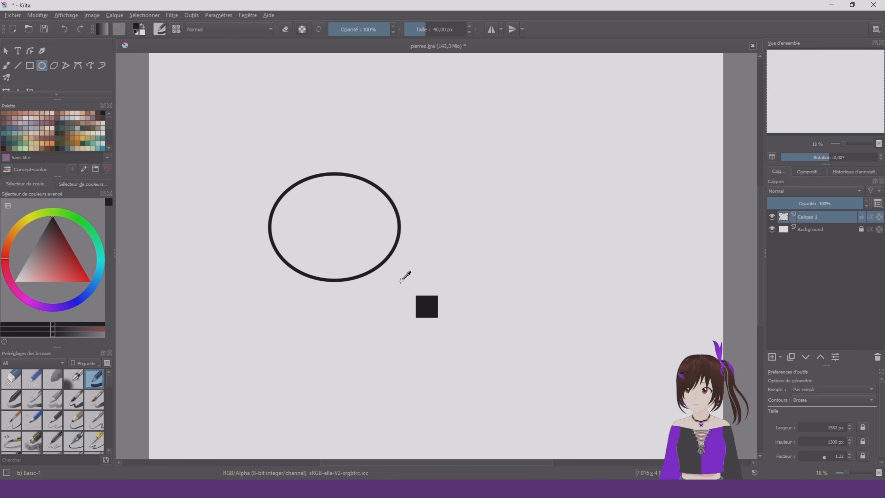
{"action": "key", "text": "ctrl+z"}
{"action": "scroll", "coordinate": [452, 29], "scroll_direction": "down", "scroll_amount": 1}
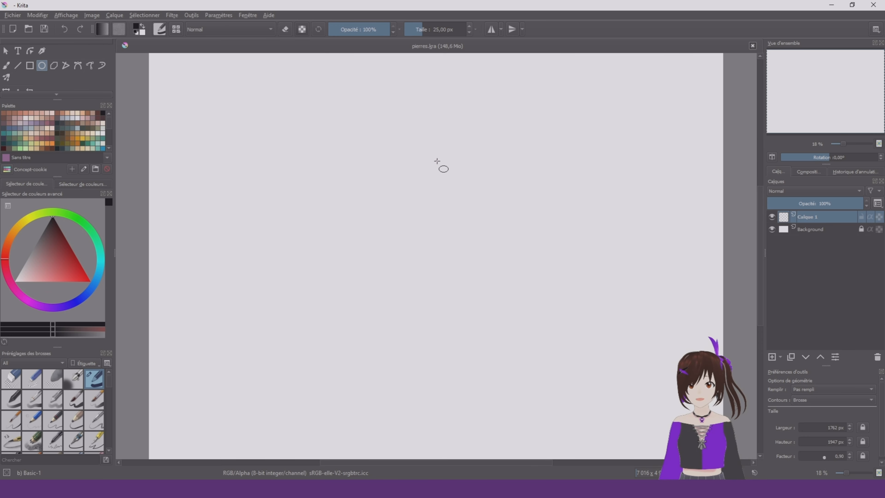
{"action": "left_click_drag", "start_coordinate": [232, 129], "coordinate": [289, 178]}
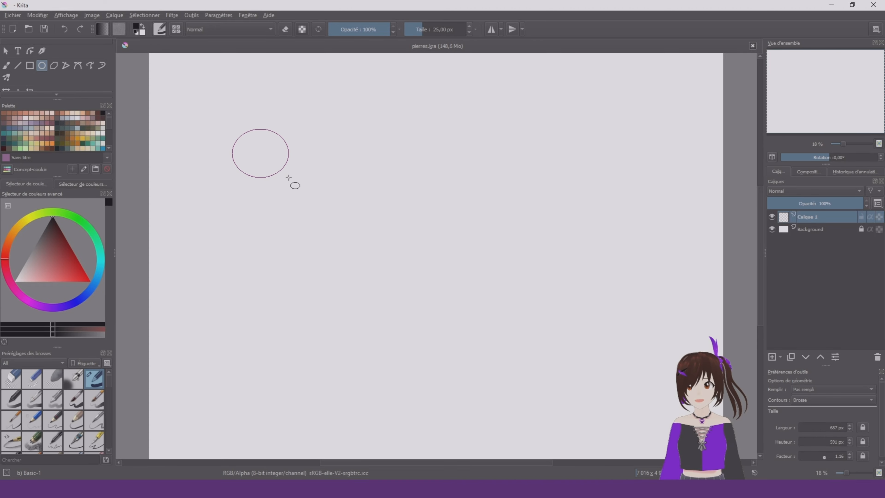
{"action": "left_click_drag", "start_coordinate": [288, 178], "coordinate": [316, 235]}
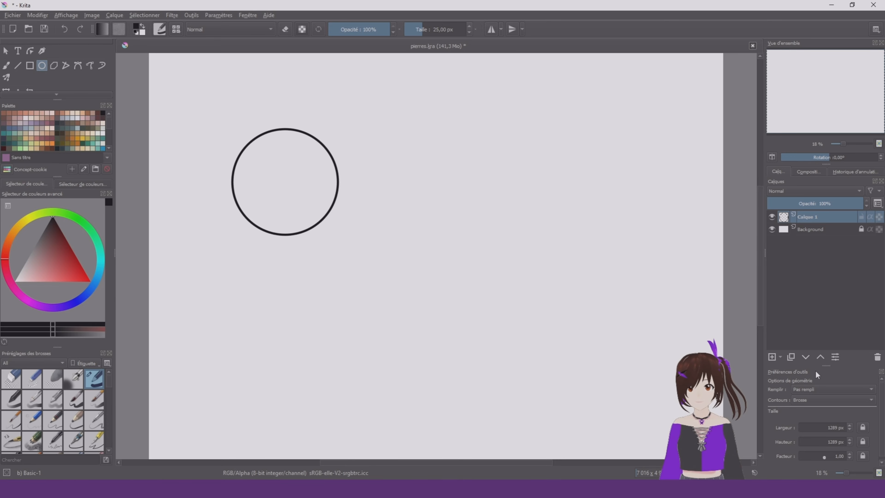
Duplicate the circle's layer and move the copy horizontally so it sits just right of the original circle
{"action": "left_click", "coordinate": [791, 357]}
{"action": "scroll", "coordinate": [5, 68], "scroll_direction": "down", "scroll_amount": 2}
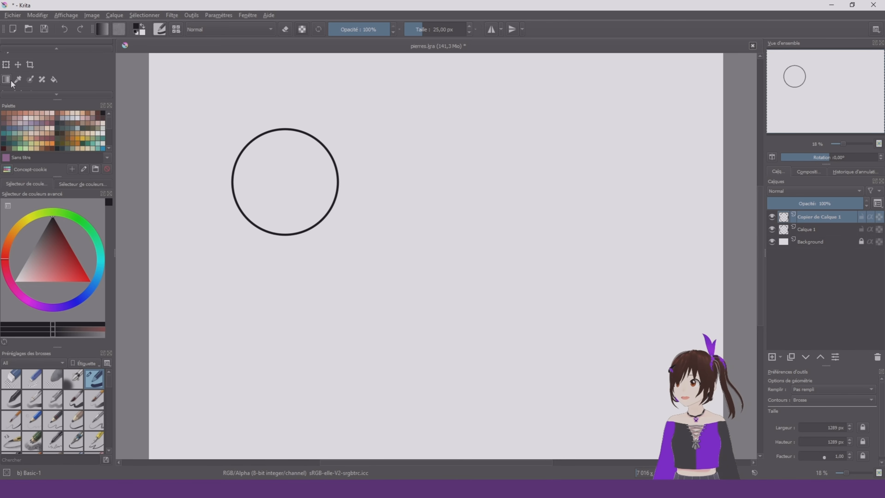
{"action": "left_click", "coordinate": [6, 65]}
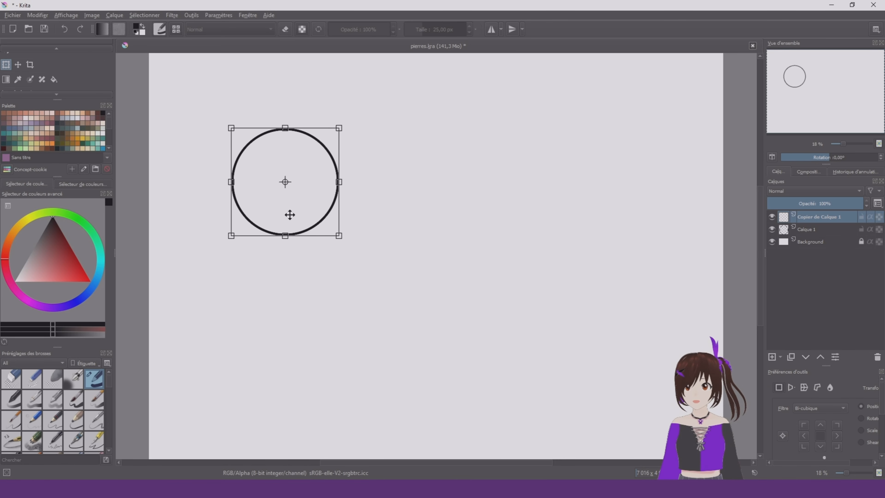
{"action": "left_click_drag", "start_coordinate": [278, 211], "coordinate": [405, 210]}
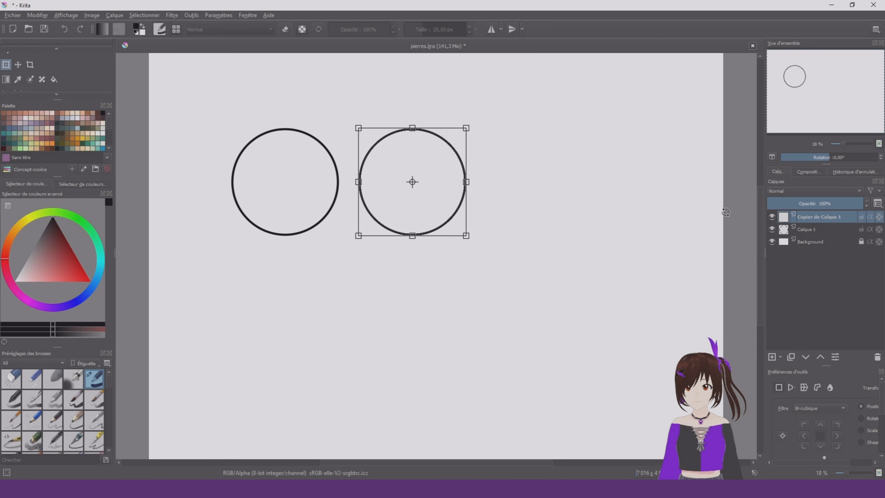
{"action": "key", "text": "Return"}
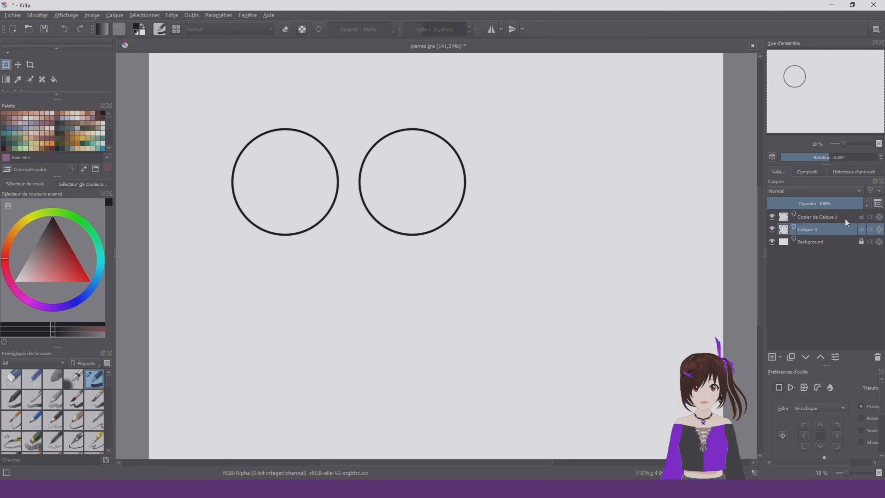
Merge the copied circle's layer into the layer below and rename the merged layer rond
{"action": "key", "text": "ctrl+z"}
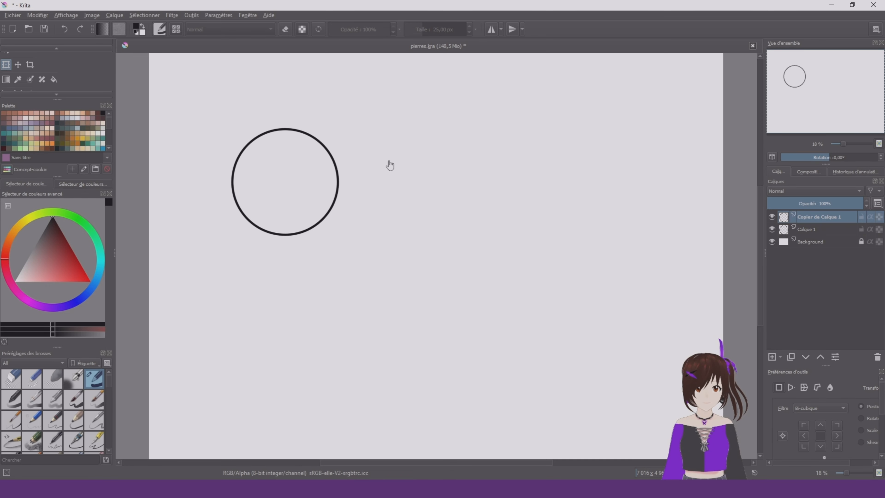
{"action": "left_click", "coordinate": [78, 31]}
{"action": "right_click", "coordinate": [837, 216]}
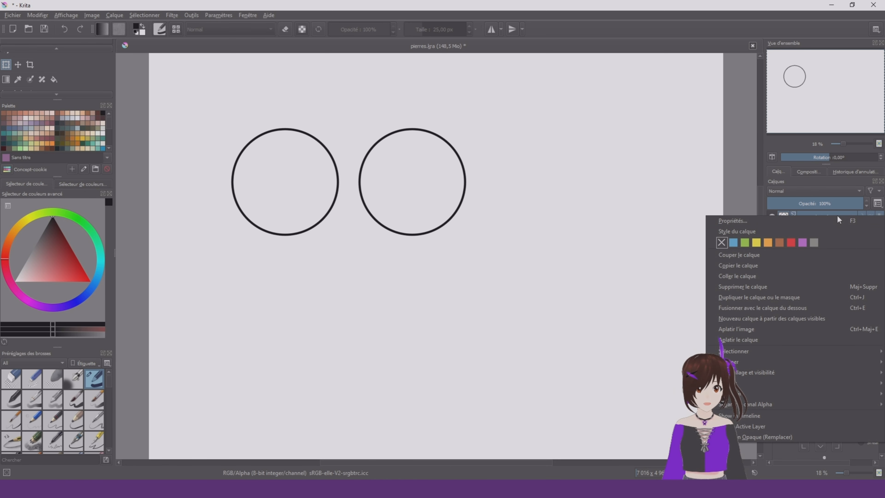
{"action": "left_click", "coordinate": [793, 309]}
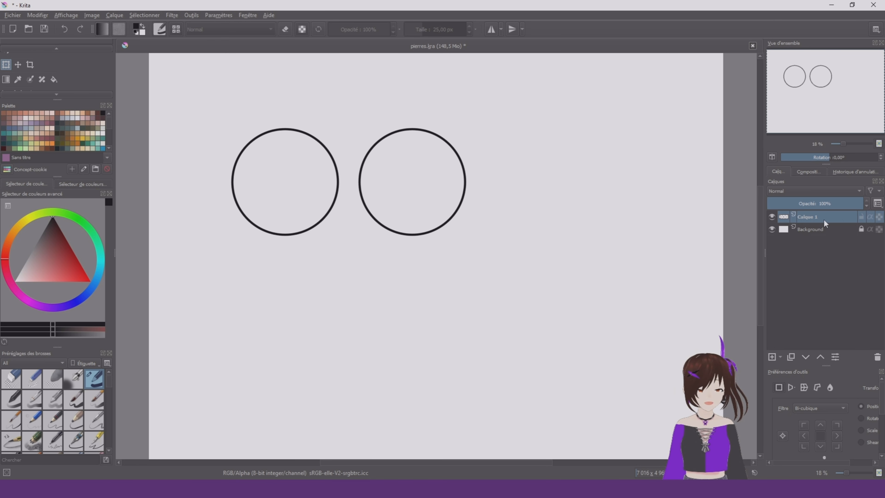
{"action": "double_click", "coordinate": [824, 219]}
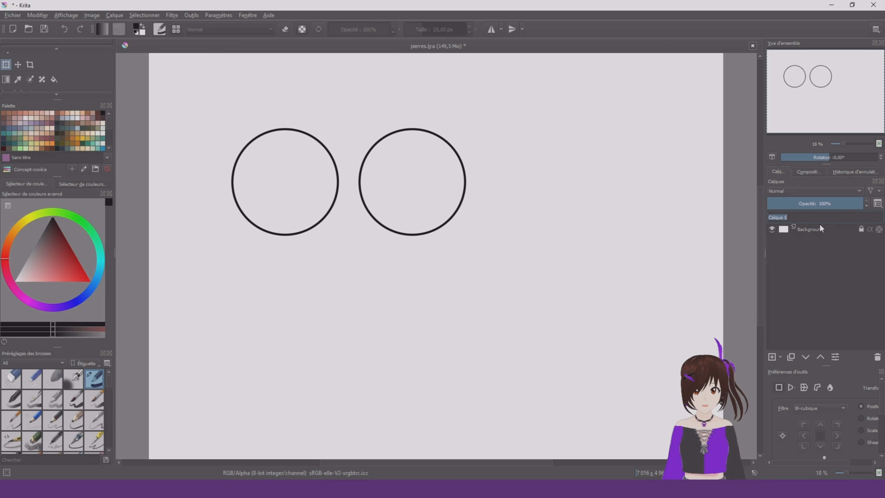
{"action": "type", "text": "rond"}
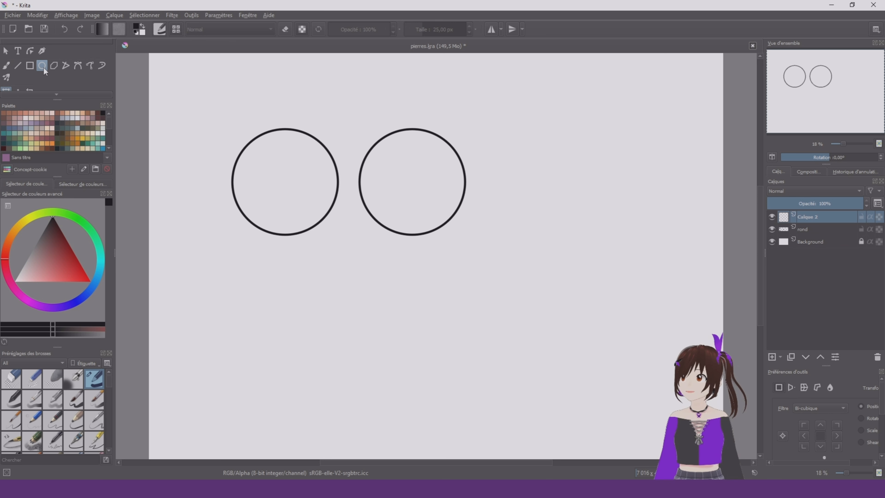
Draw an upright oval about 743 × 1176 px on a new layer beside the two circles and name the layer ovale
{"action": "left_click", "coordinate": [42, 66]}
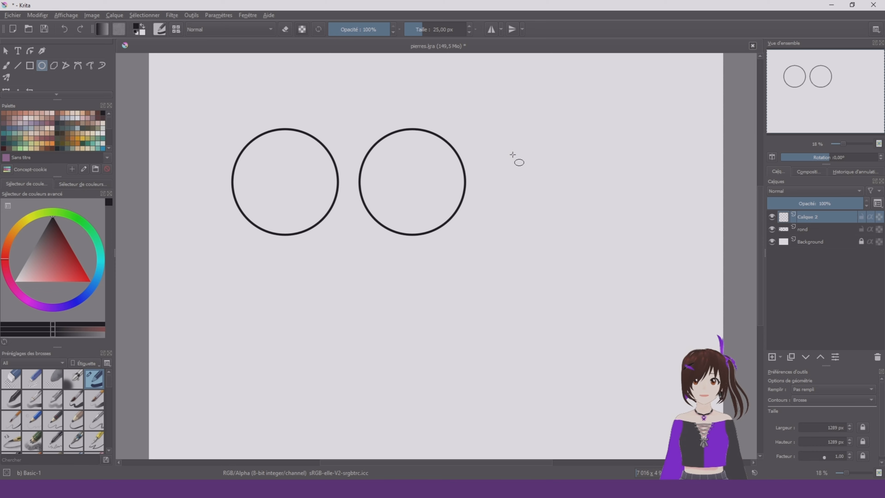
{"action": "left_click_drag", "start_coordinate": [532, 139], "coordinate": [594, 240]}
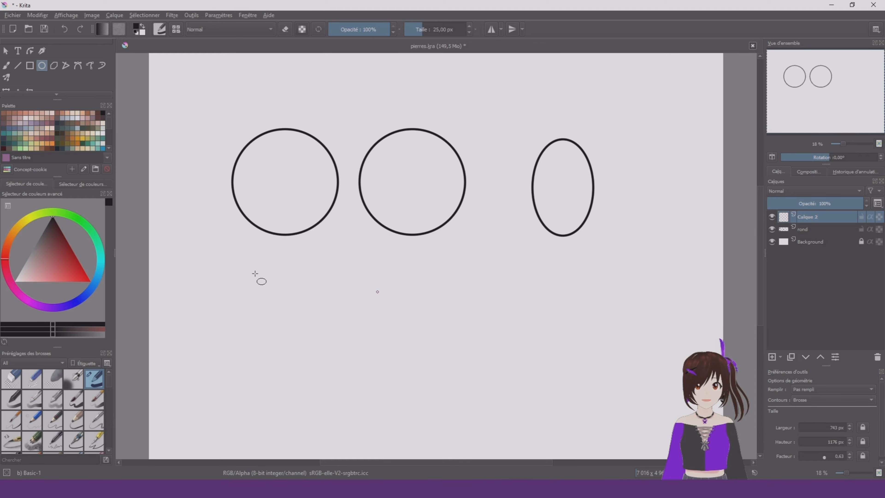
{"action": "left_click", "coordinate": [6, 90]}
{"action": "double_click", "coordinate": [826, 217]}
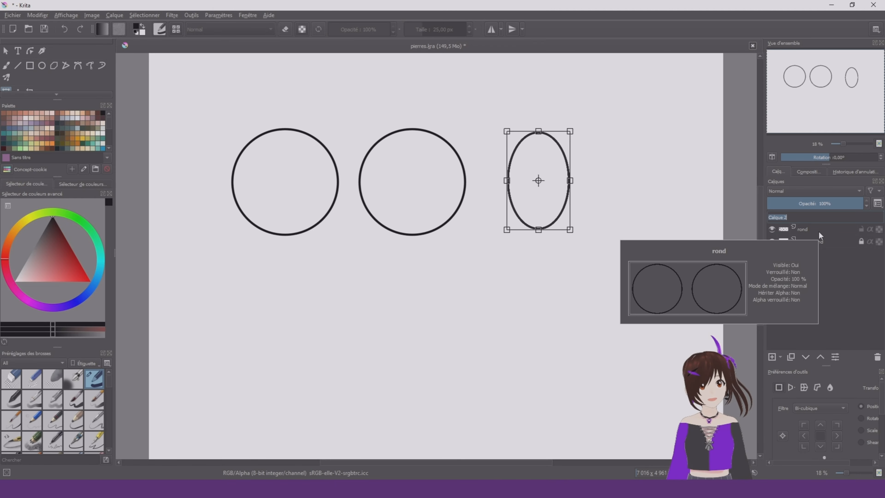
{"action": "type", "text": "ovale"}
Lock the ovale and rond layers, and fill the unlocked Background layer with a dark greyish brown
{"action": "left_click", "coordinate": [801, 242]}
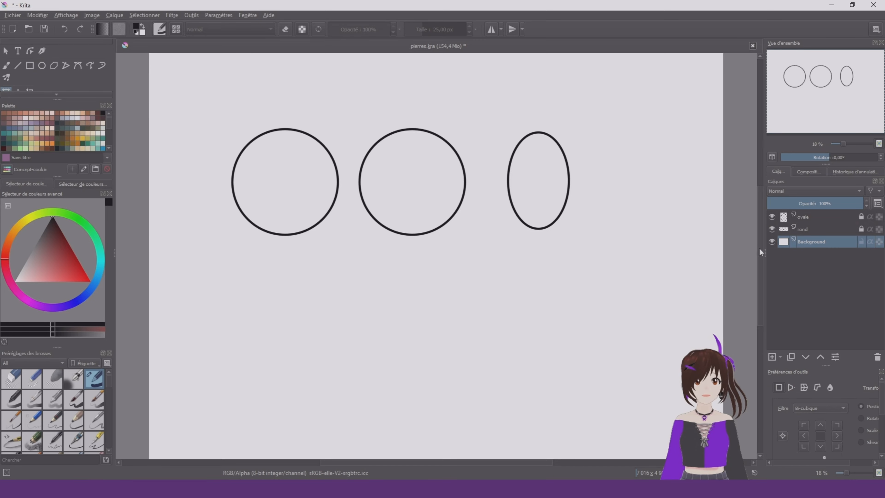
{"action": "key", "text": "b"}
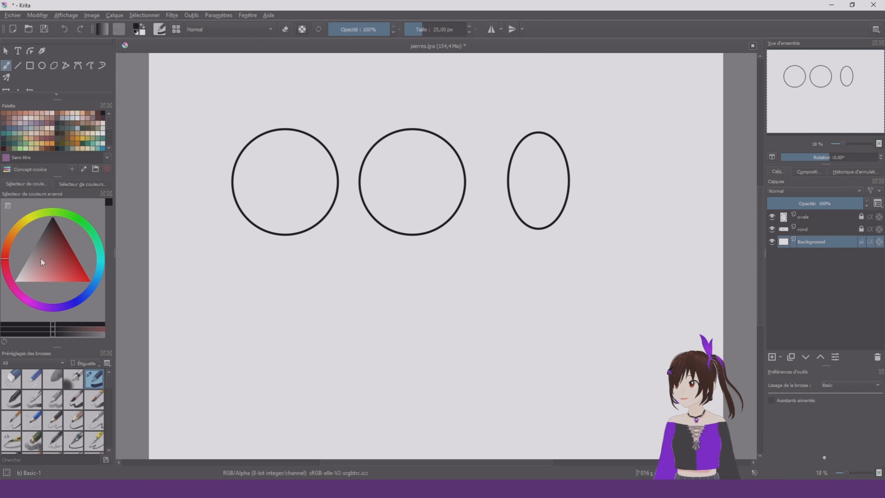
{"action": "left_click", "coordinate": [45, 236]}
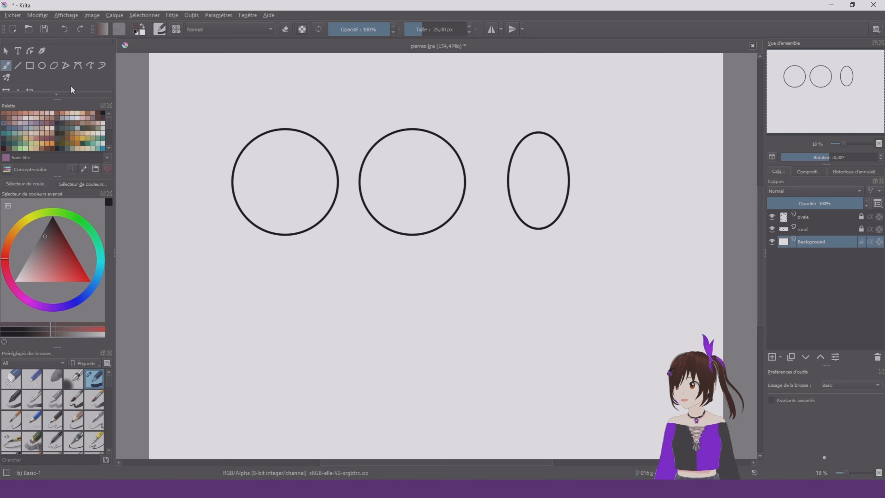
{"action": "scroll", "coordinate": [66, 81], "scroll_direction": "down", "scroll_amount": 3}
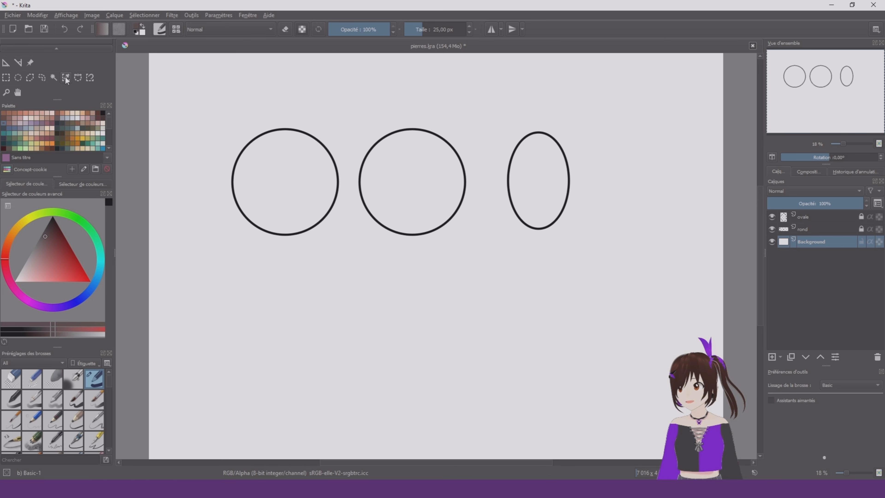
{"action": "scroll", "coordinate": [35, 77], "scroll_direction": "up", "scroll_amount": 3}
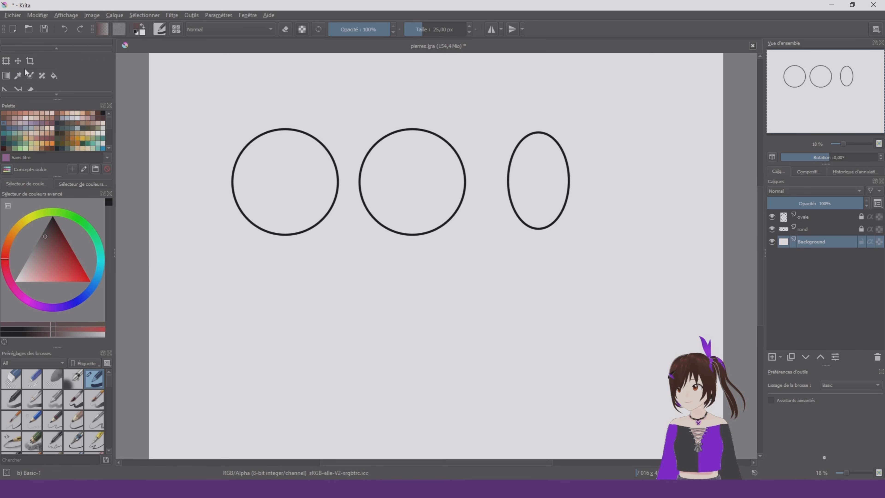
{"action": "left_click", "coordinate": [54, 77]}
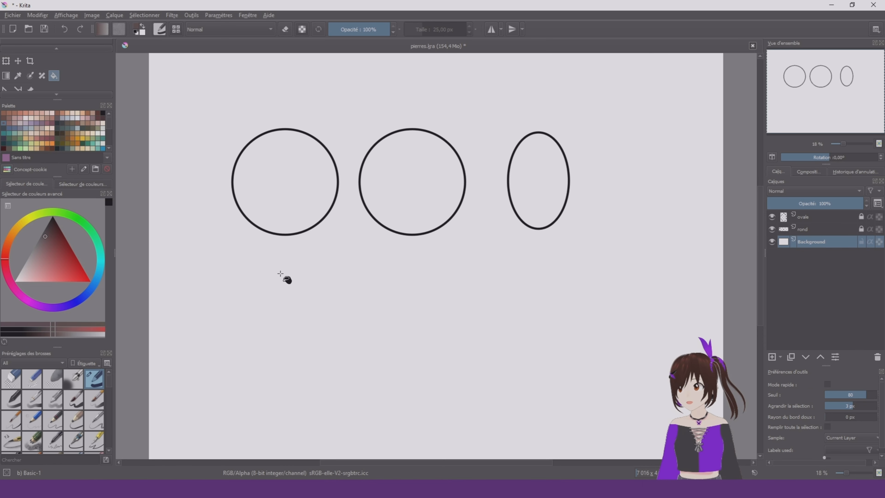
{"action": "left_click", "coordinate": [342, 311]}
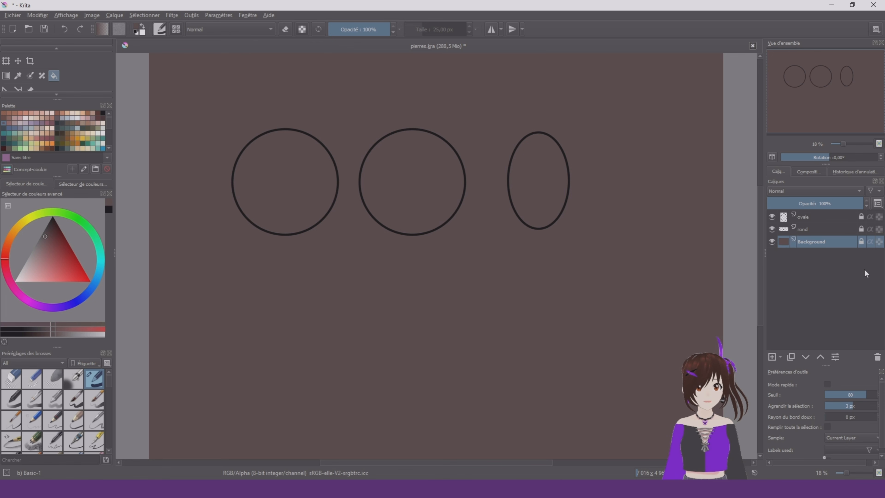
Add a paint layer beneath the rond layer and a group layer named g colo directly above it
{"action": "left_click", "coordinate": [844, 232]}
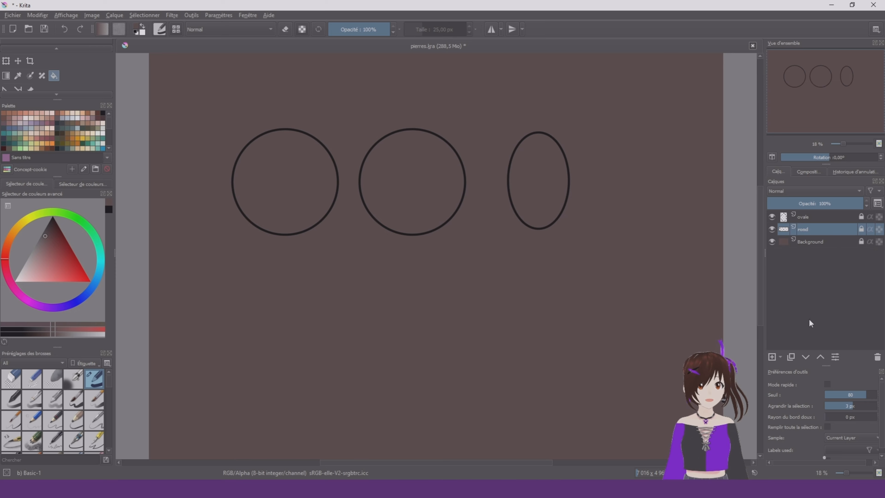
{"action": "left_click", "coordinate": [773, 357]}
{"action": "left_click", "coordinate": [806, 357]}
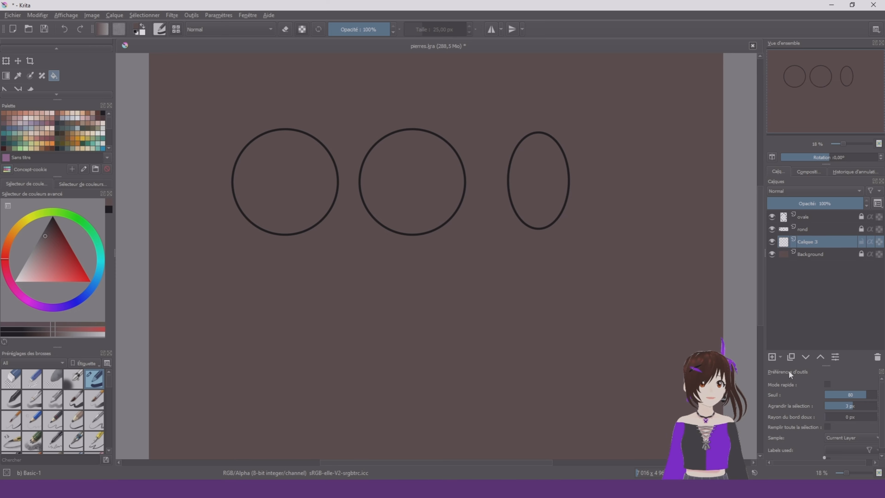
{"action": "left_click", "coordinate": [781, 358]}
{"action": "left_click", "coordinate": [798, 228]}
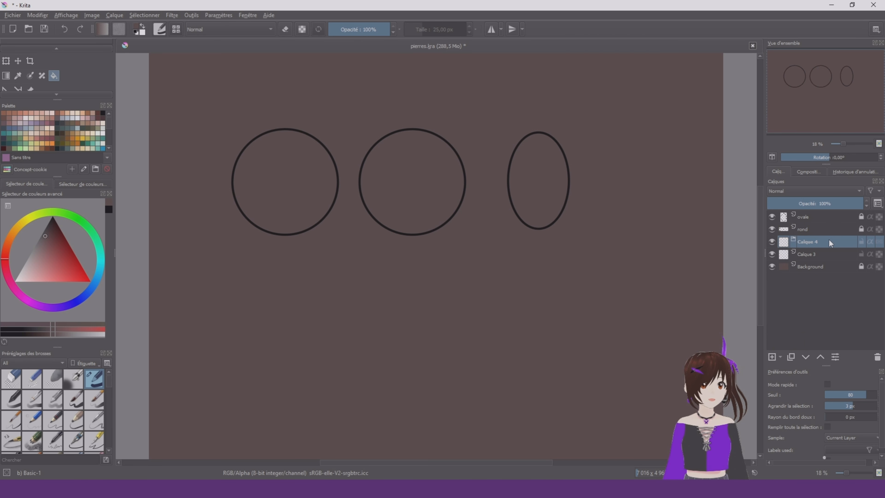
{"action": "double_click", "coordinate": [830, 239]}
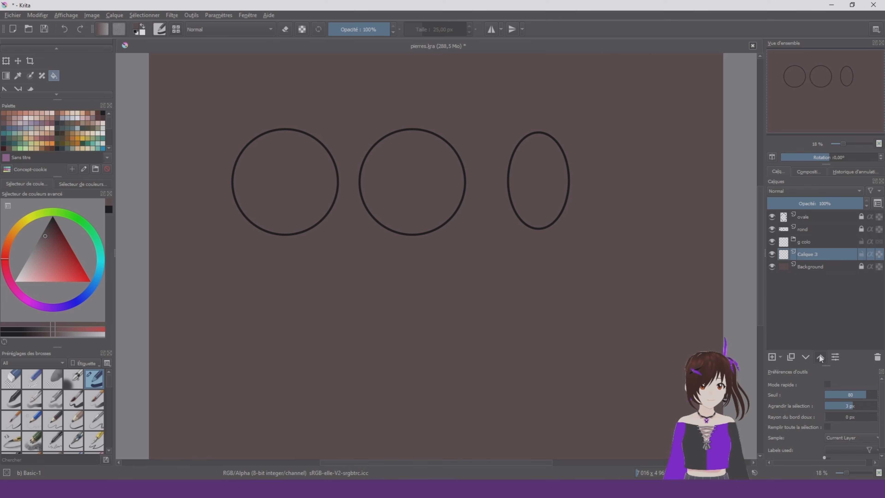
Move Calque 3 into the g colo group and add three more paint layers above it
{"action": "left_click", "coordinate": [821, 357]}
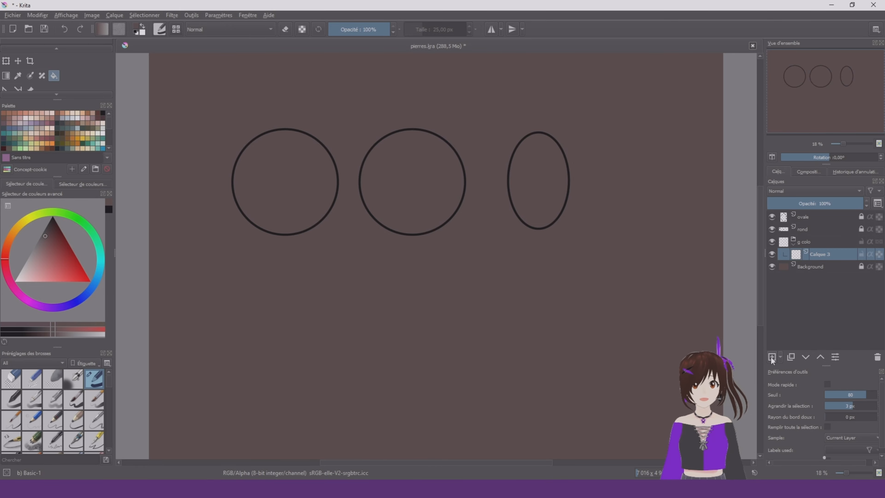
{"action": "left_click", "coordinate": [772, 357]}
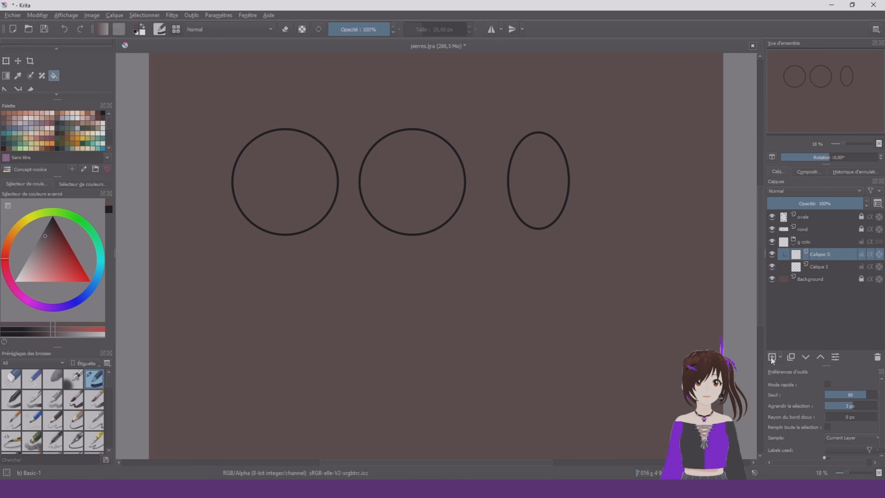
{"action": "left_click", "coordinate": [772, 357]}
{"action": "left_click", "coordinate": [771, 358]}
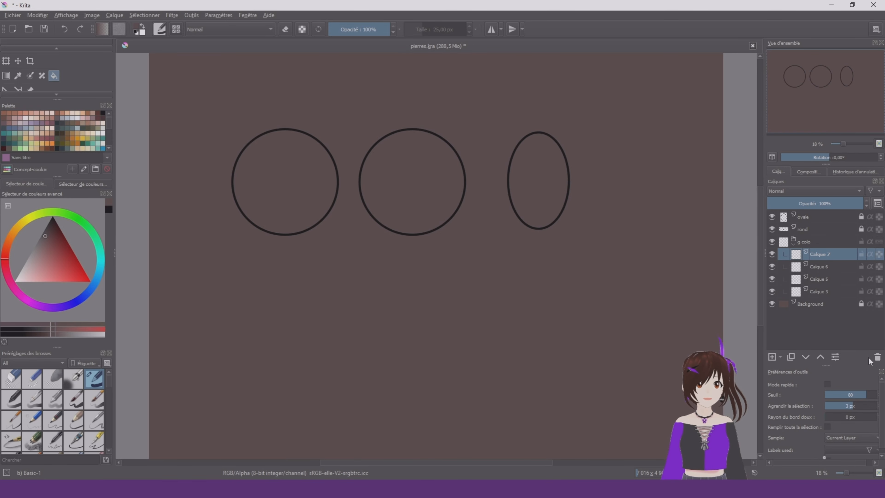
Select the interiors of the two circles and the oval by contiguous colour, using the rond and ovale layers as sources
{"action": "left_click", "coordinate": [843, 292]}
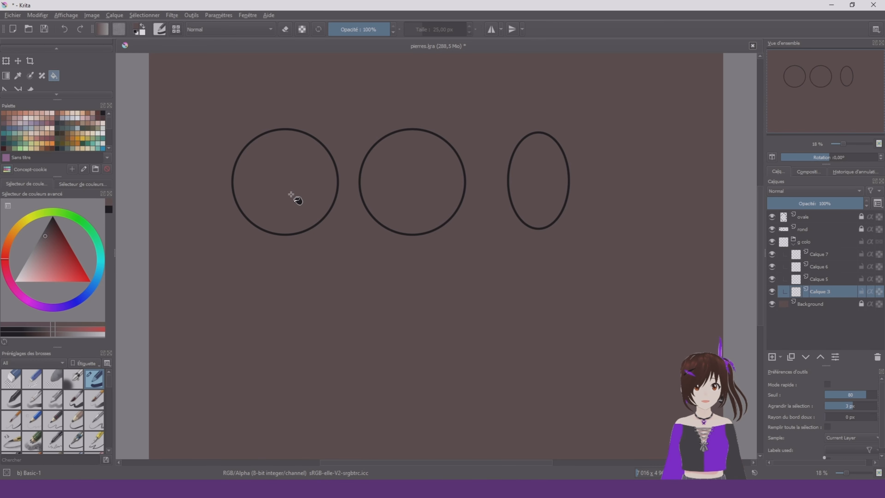
{"action": "key", "text": "b"}
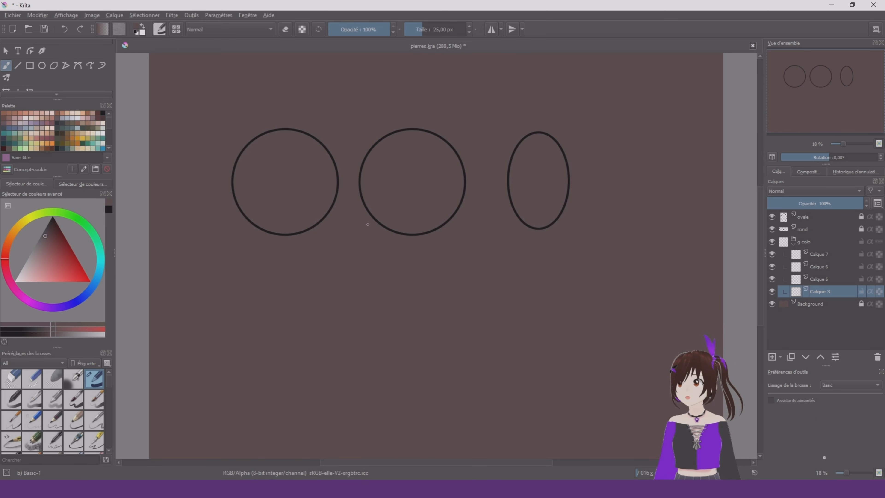
{"action": "right_click", "coordinate": [368, 225]}
{"action": "scroll", "coordinate": [39, 75], "scroll_direction": "down", "scroll_amount": 3}
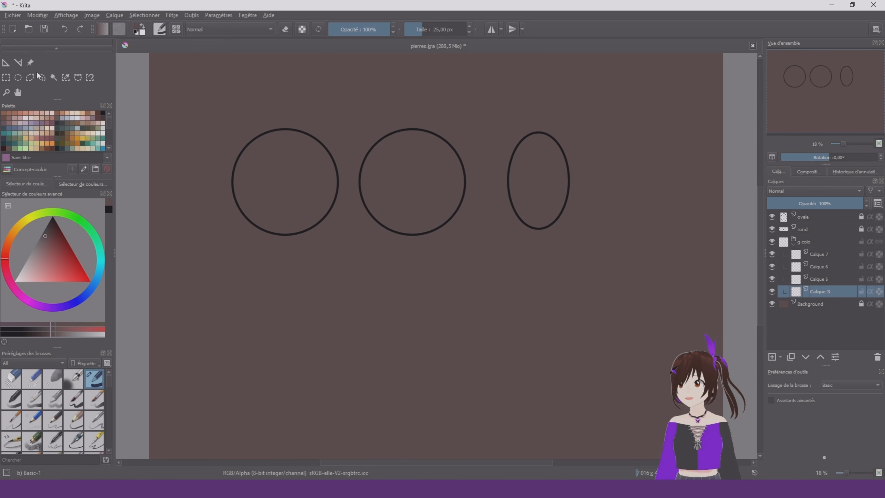
{"action": "left_click", "coordinate": [53, 77]}
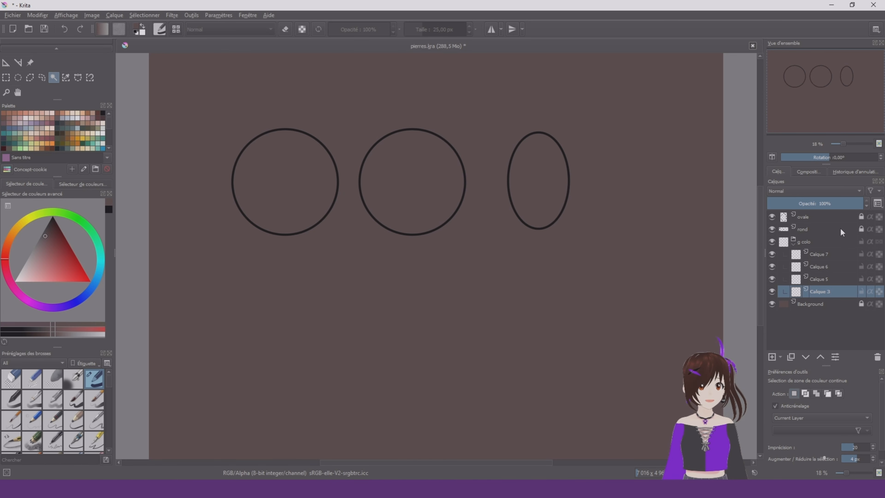
{"action": "left_click", "coordinate": [828, 219]}
{"action": "left_click", "coordinate": [837, 231]}
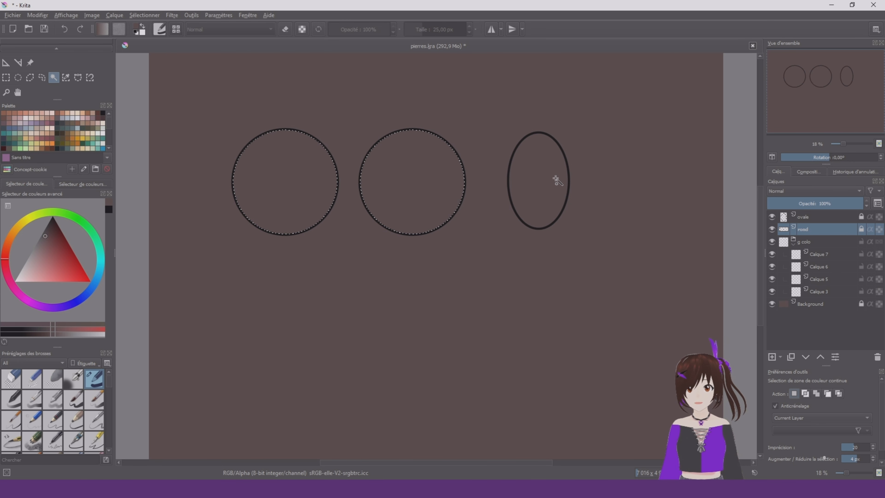
{"action": "left_click", "coordinate": [836, 217]}
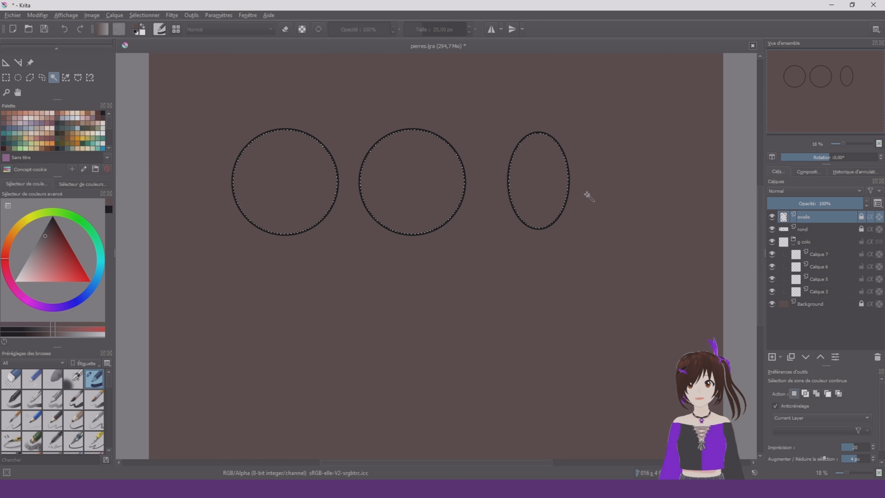
{"action": "mouse_move", "coordinate": [820, 221]}
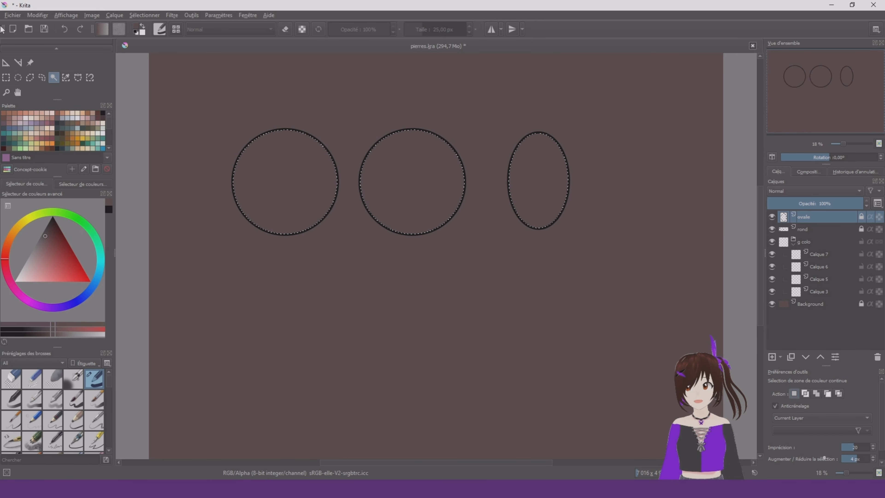
Paint the first circle solid red on Calque 3 with a brush about 432 px wide
{"action": "scroll", "coordinate": [6, 68], "scroll_direction": "up", "scroll_amount": 3}
{"action": "left_click", "coordinate": [6, 67]}
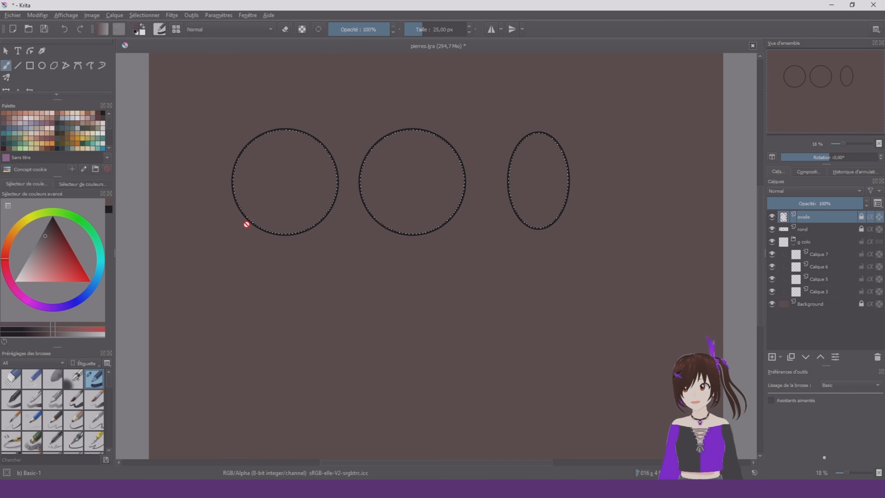
{"action": "mouse_move", "coordinate": [53, 242]}
{"action": "left_mouse_down"}
{"action": "mouse_move", "coordinate": [125, 299]}
{"action": "mouse_move", "coordinate": [131, 265]}
{"action": "left_mouse_up"}
{"action": "right_click", "coordinate": [334, 241]}
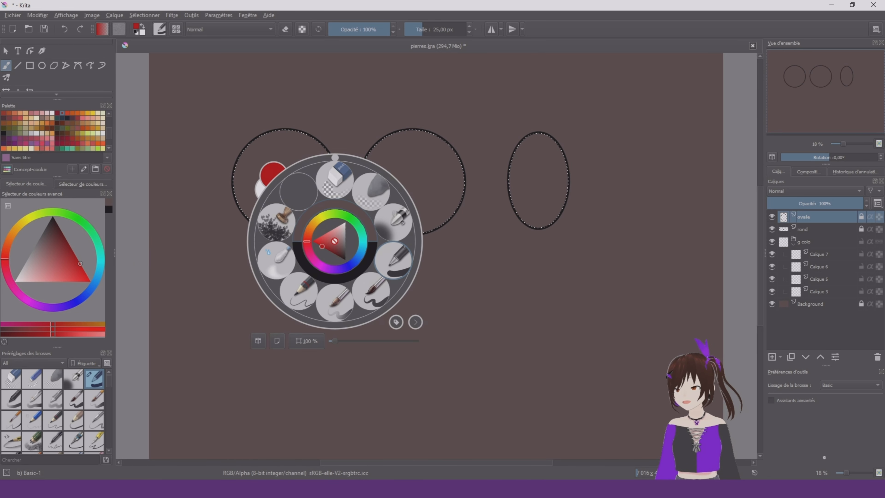
{"action": "left_click", "coordinate": [482, 283]}
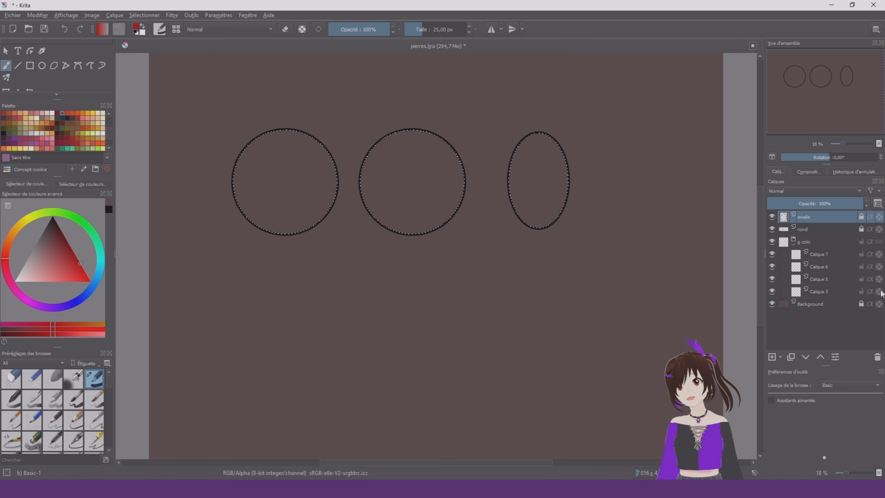
{"action": "left_click", "coordinate": [825, 294]}
{"action": "right_click", "coordinate": [364, 212]}
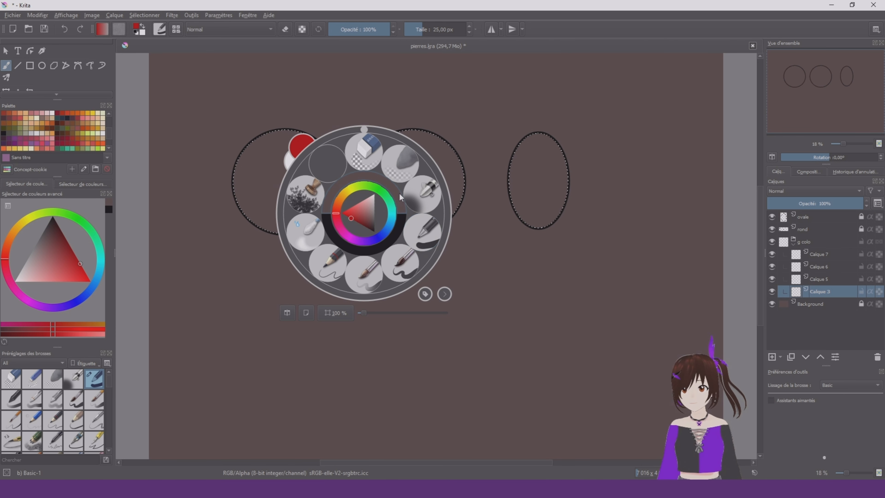
{"action": "right_click", "coordinate": [410, 242]}
{"action": "mouse_move", "coordinate": [174, 187]}
{"action": "left_mouse_down", "text": "shift"}
{"action": "mouse_move", "coordinate": [279, 186]}
{"action": "mouse_move", "coordinate": [216, 187]}
{"action": "left_mouse_up", "text": "shift"}
{"action": "left_click_drag", "start_coordinate": [263, 142], "coordinate": [257, 238]}
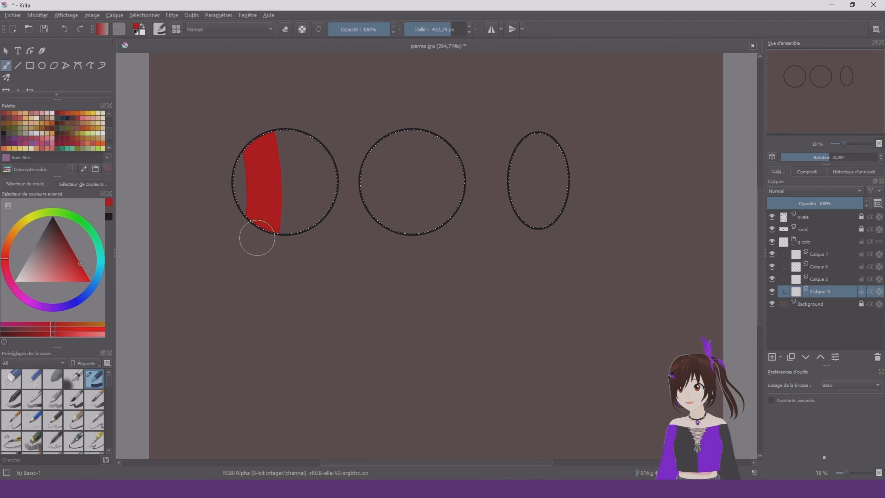
{"action": "left_click_drag", "start_coordinate": [237, 157], "coordinate": [310, 196]}
Paint the second circle solid green and the oval solid purple on Calque 3
{"action": "left_click", "coordinate": [92, 231]}
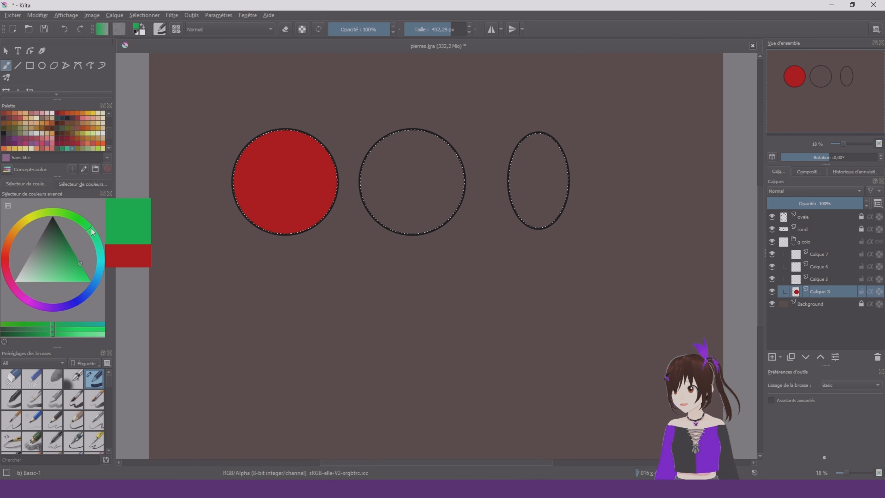
{"action": "left_click_drag", "start_coordinate": [411, 143], "coordinate": [418, 216]}
{"action": "left_click", "coordinate": [63, 308]}
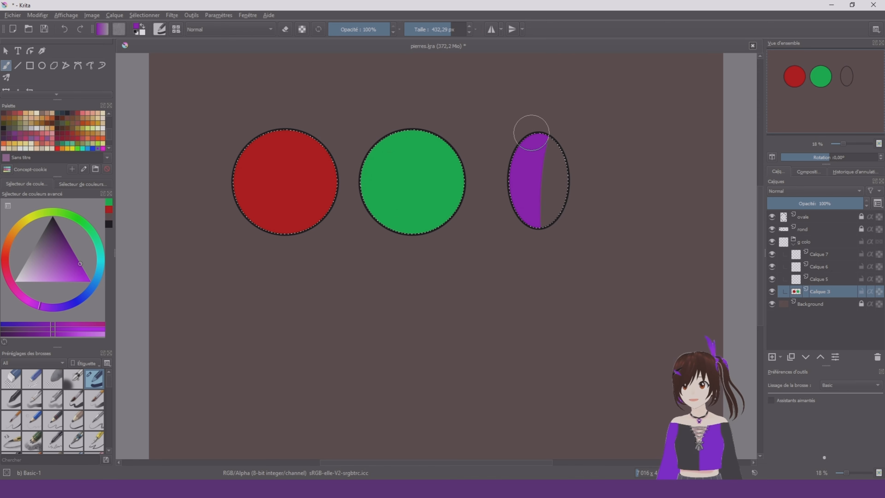
Lock Calque 3 and name it base, name Calque 5 ombre with inherit alpha enabled, and name Calque 7 reflets
{"action": "left_click", "coordinate": [823, 279]}
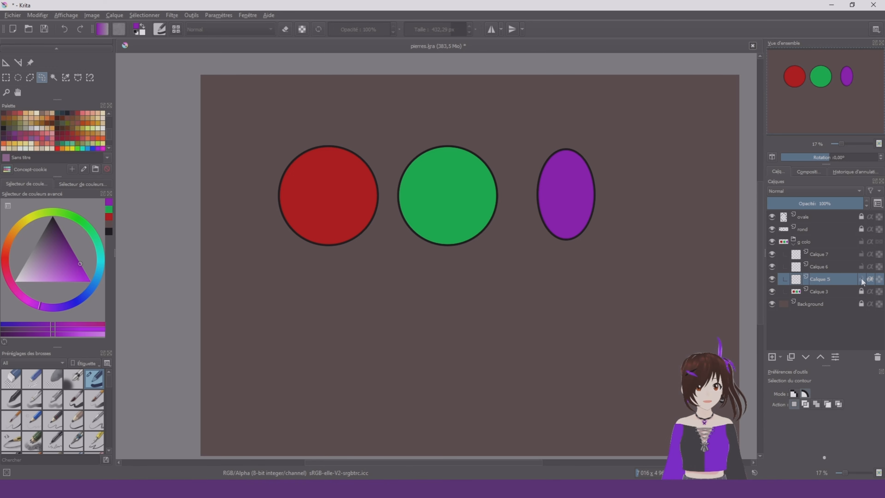
{"action": "double_click", "coordinate": [830, 283]}
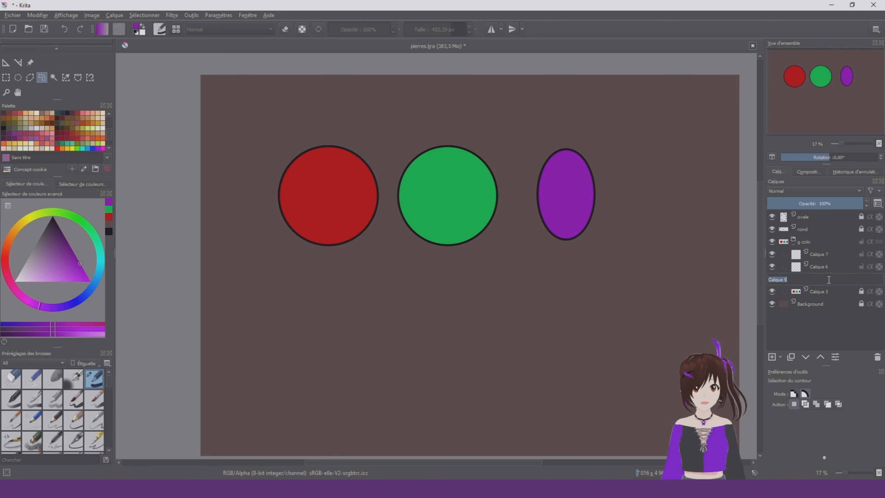
{"action": "double_click", "coordinate": [830, 254]}
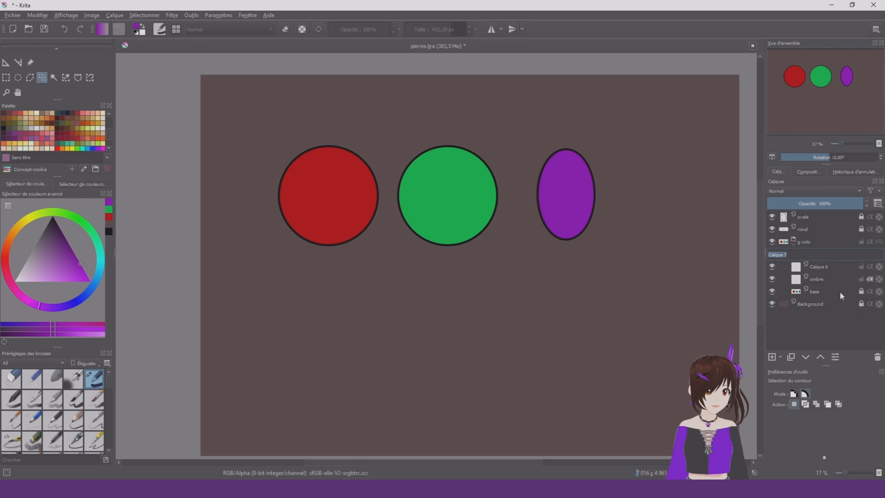
{"action": "type", "text": "reflets"}
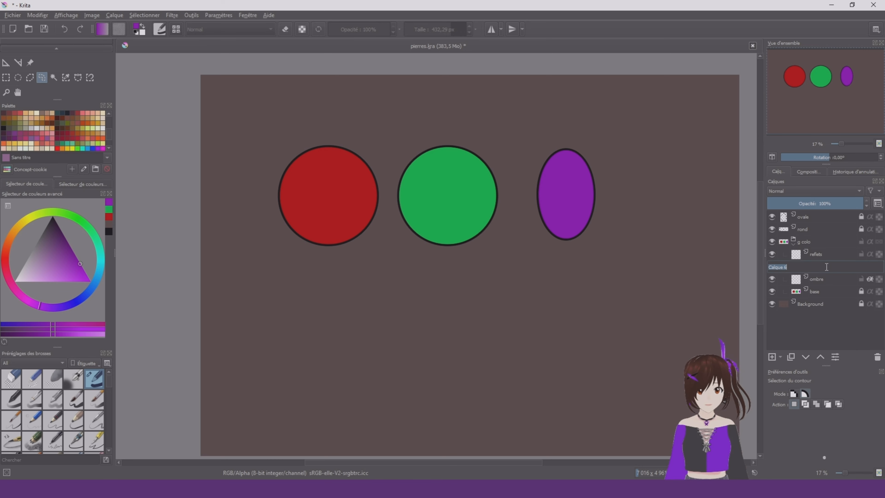
Rename Calque 6 as texture, move it beneath the ombre layer and lock it
{"action": "double_click", "coordinate": [827, 267]}
{"action": "type", "text": "texture"}
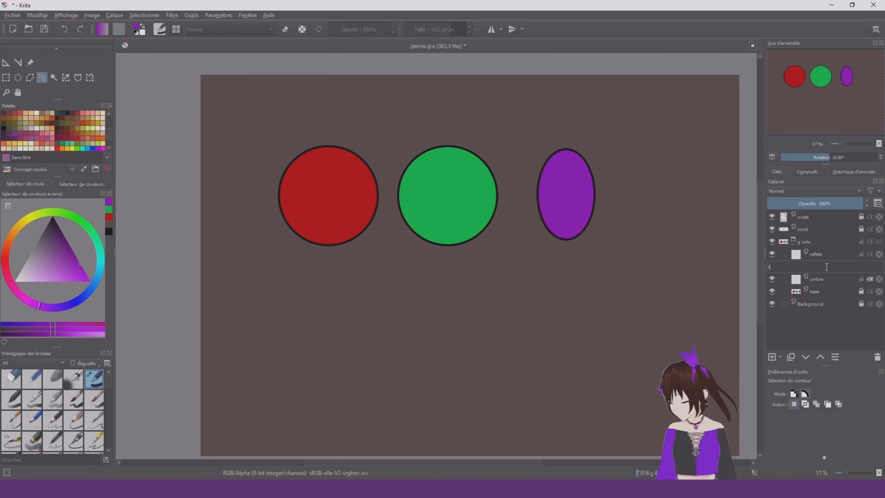
{"action": "key", "text": "Return"}
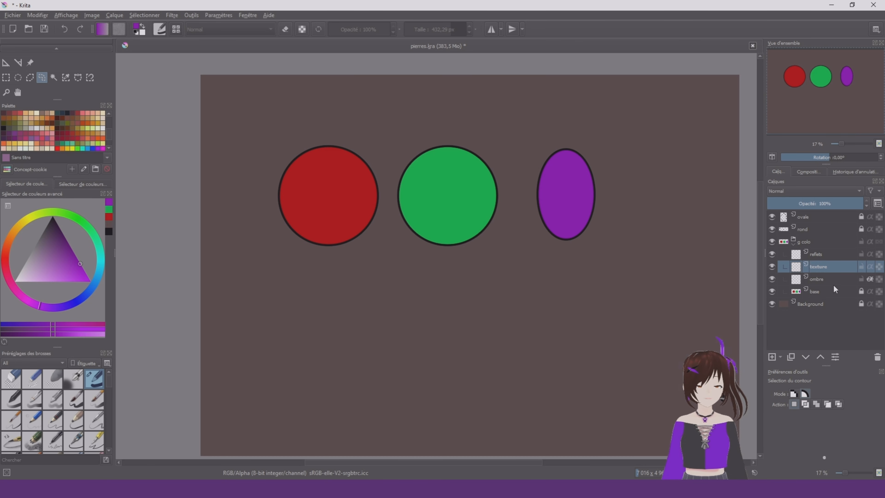
{"action": "left_click", "coordinate": [807, 357]}
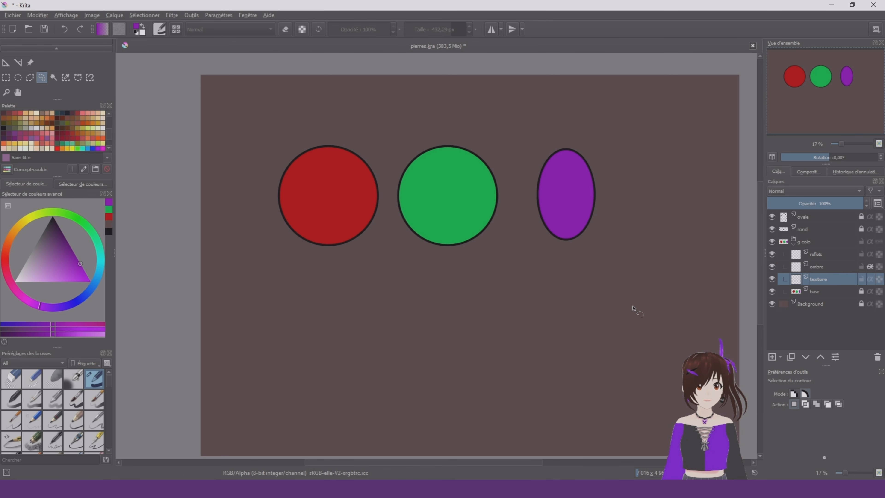
Paint a dark purple crescent shadow inside the oval on the ombre layer with Basic-5 Size at about 64 px, refining its edges with the eraser
{"action": "key", "text": "b"}
{"action": "left_click", "coordinate": [840, 266]}
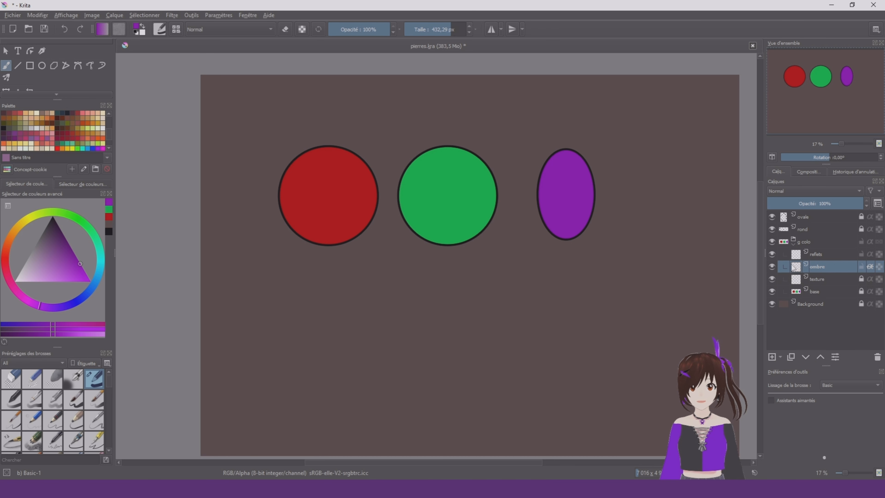
{"action": "right_click", "coordinate": [356, 199]}
{"action": "left_click", "coordinate": [393, 247]}
{"action": "scroll", "coordinate": [284, 185], "scroll_direction": "up", "scroll_amount": 1}
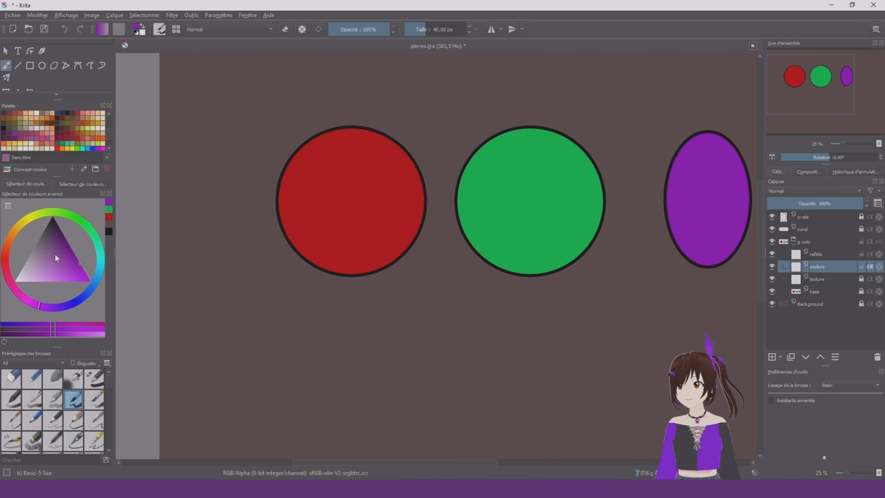
{"action": "scroll", "coordinate": [446, 194], "scroll_direction": "down", "scroll_amount": 1}
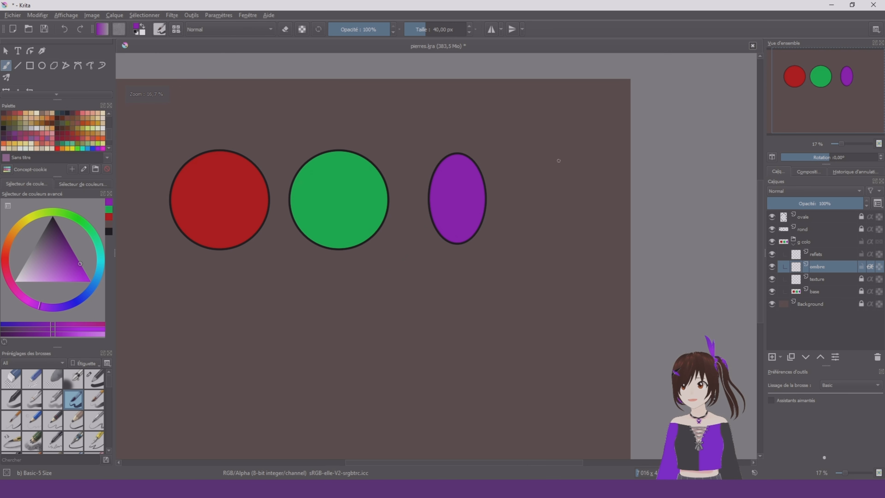
{"action": "scroll", "coordinate": [446, 193], "scroll_direction": "up", "scroll_amount": 2}
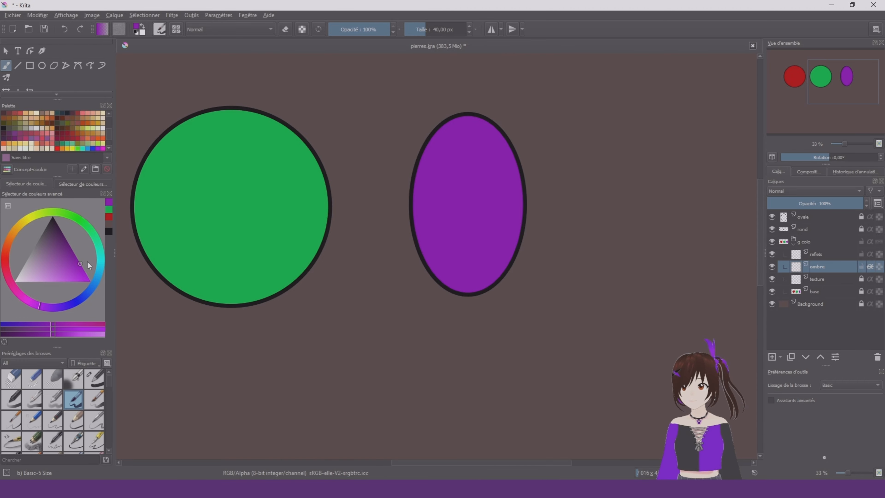
{"action": "left_click", "coordinate": [73, 246]}
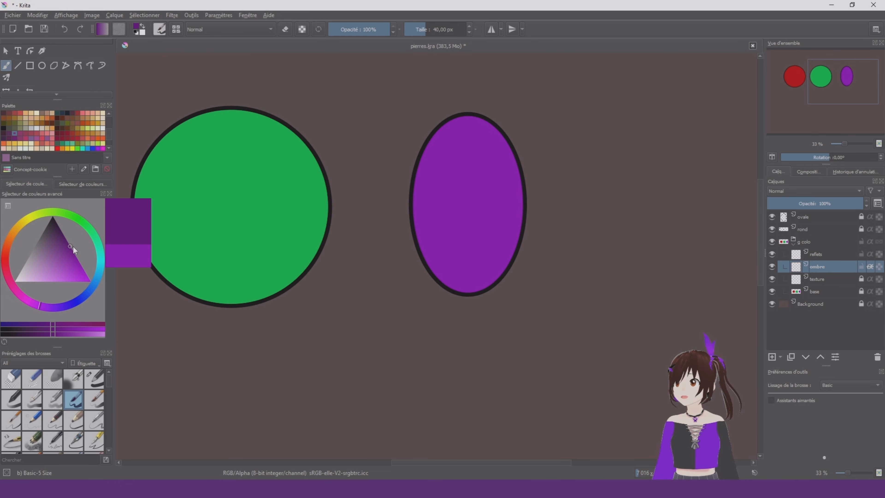
{"action": "right_click", "coordinate": [455, 216]}
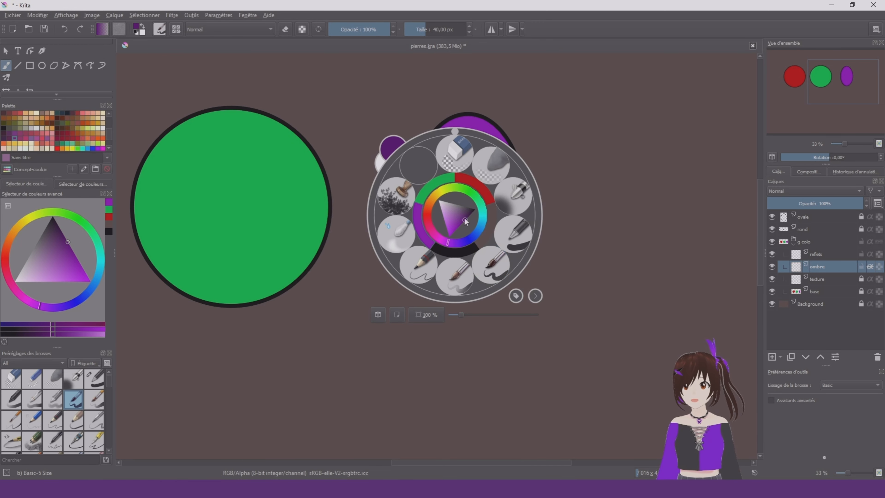
{"action": "left_click", "coordinate": [499, 272]}
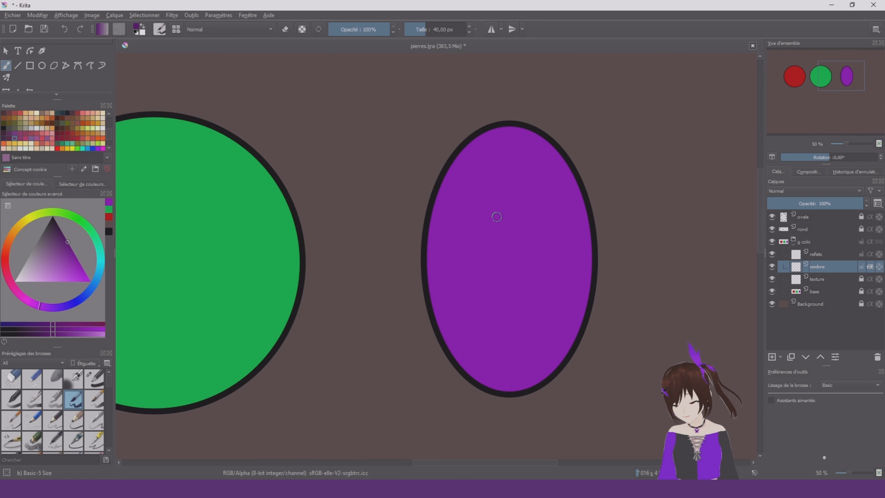
{"action": "left_click_drag", "start_coordinate": [496, 216], "coordinate": [508, 212], "text": "shift"}
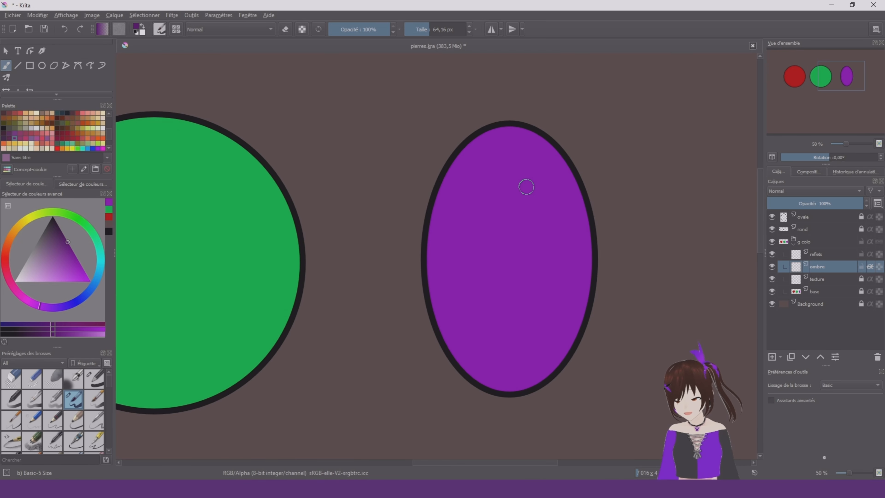
{"action": "mouse_move", "coordinate": [536, 174]}
{"action": "left_mouse_down"}
{"action": "mouse_move", "coordinate": [503, 153]}
{"action": "mouse_move", "coordinate": [467, 183]}
{"action": "mouse_move", "coordinate": [454, 248]}
{"action": "mouse_move", "coordinate": [458, 302]}
{"action": "mouse_move", "coordinate": [470, 342]}
{"action": "mouse_move", "coordinate": [548, 335]}
{"action": "left_mouse_up"}
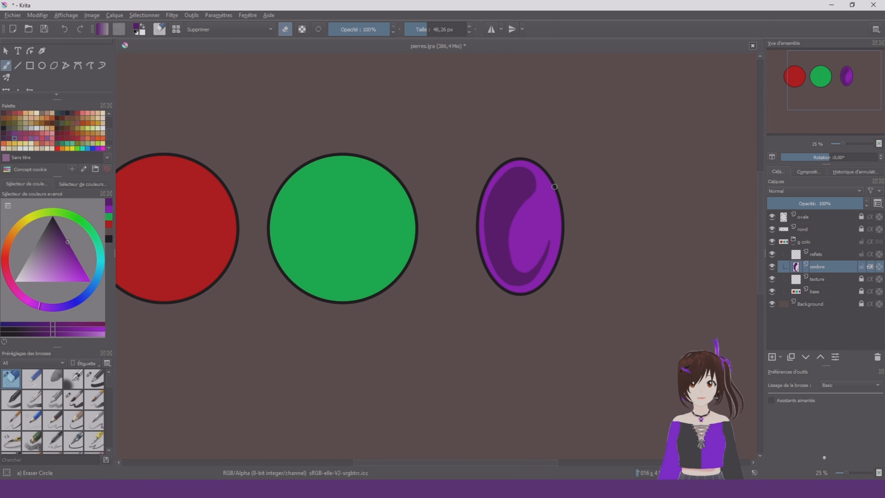
{"action": "scroll", "coordinate": [554, 186], "scroll_direction": "up", "scroll_amount": 2}
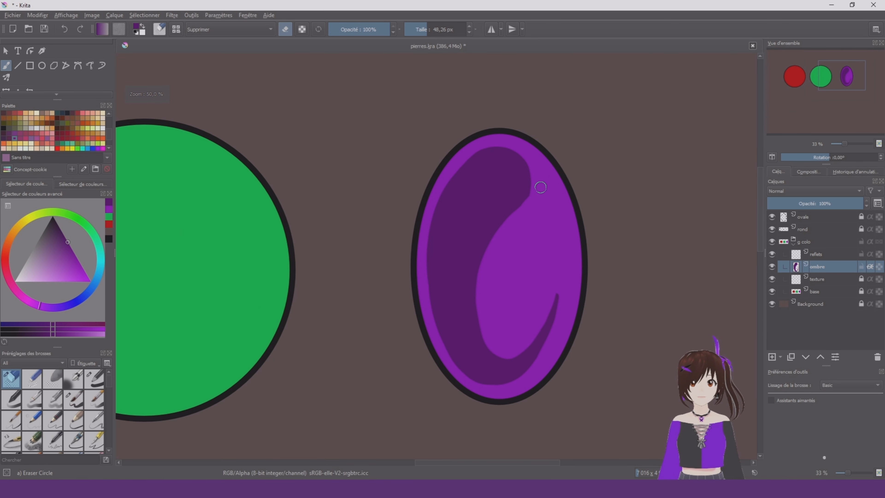
Select the reflets layer and mix a light pinkish purple from the oval's base colour for the Basic-5 Size brush
{"action": "right_click", "coordinate": [578, 231]}
{"action": "left_click", "coordinate": [620, 289]}
{"action": "left_click", "coordinate": [828, 255]}
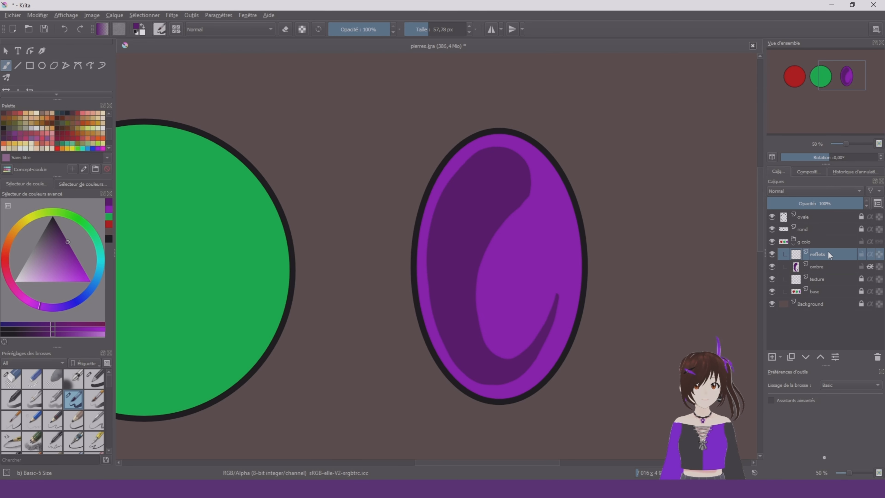
{"action": "key", "text": "ctrl"}
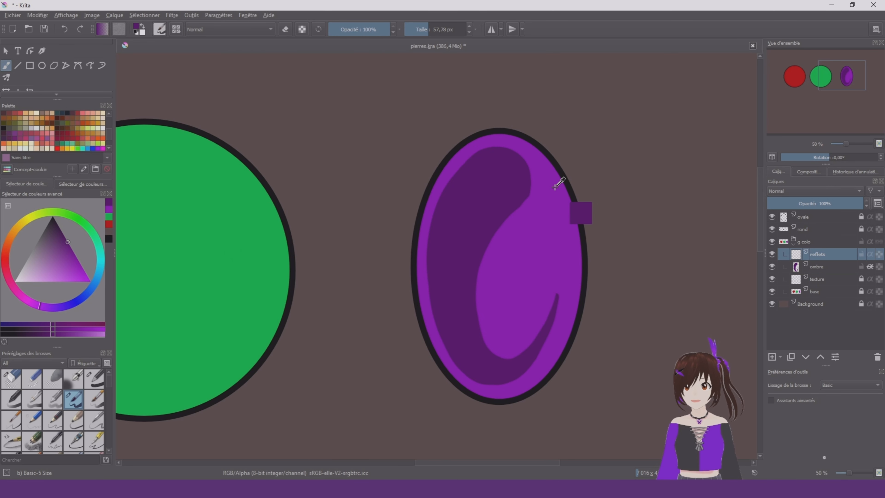
{"action": "left_click", "coordinate": [556, 194], "text": "ctrl"}
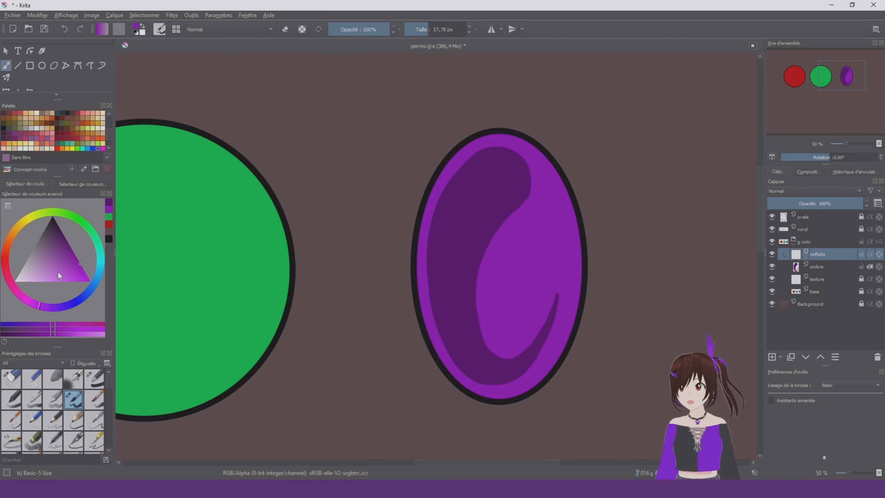
{"action": "left_click_drag", "start_coordinate": [64, 268], "coordinate": [56, 295]}
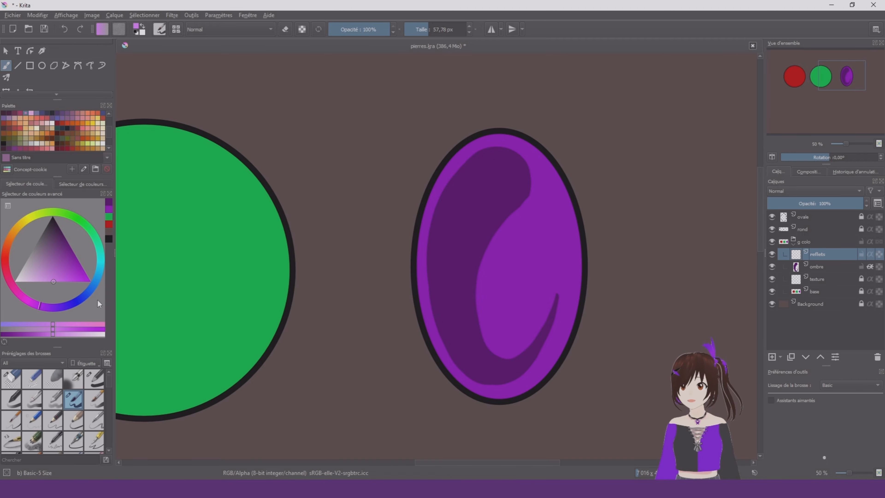
{"action": "mouse_move", "coordinate": [52, 314]}
{"action": "left_mouse_down"}
{"action": "mouse_move", "coordinate": [87, 286]}
{"action": "mouse_move", "coordinate": [60, 306]}
{"action": "mouse_move", "coordinate": [20, 294]}
{"action": "left_mouse_up"}
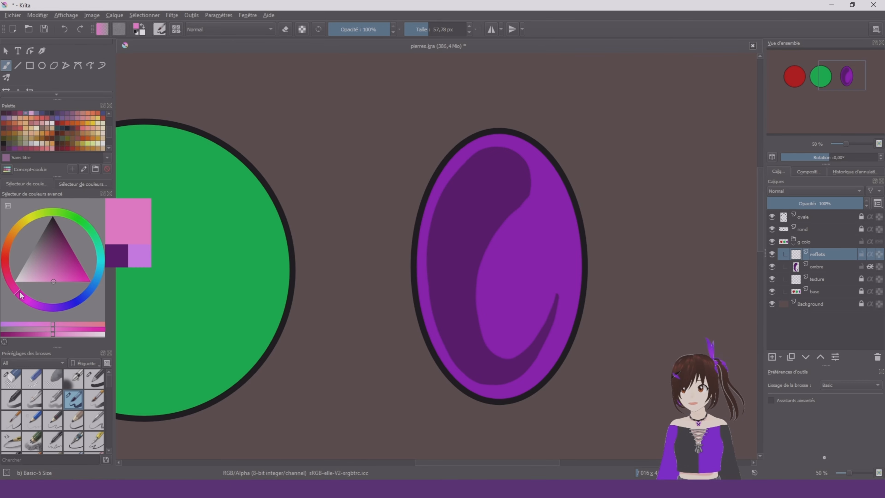
{"action": "left_click_drag", "start_coordinate": [27, 304], "coordinate": [36, 312]}
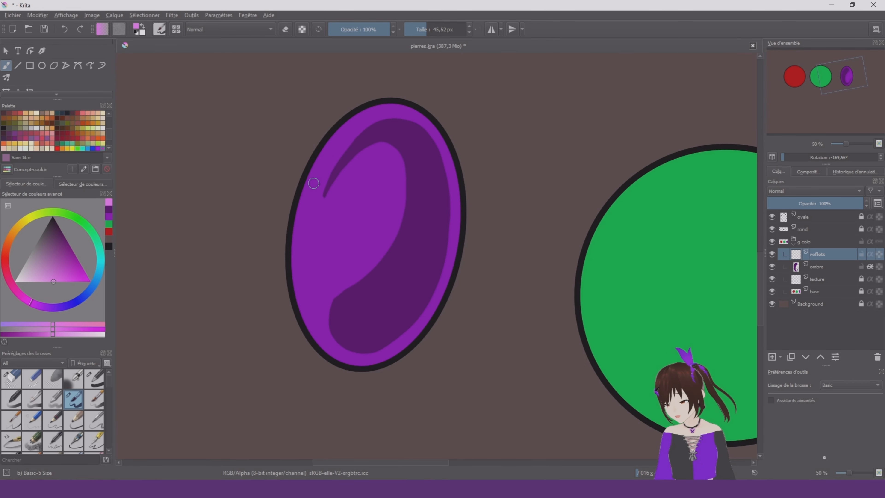
Paint a slender light purple reflection along the oval's right inner edge at about 46 px, redoing strokes until it tapers cleanly
{"action": "left_click_drag", "start_coordinate": [332, 153], "coordinate": [342, 351]}
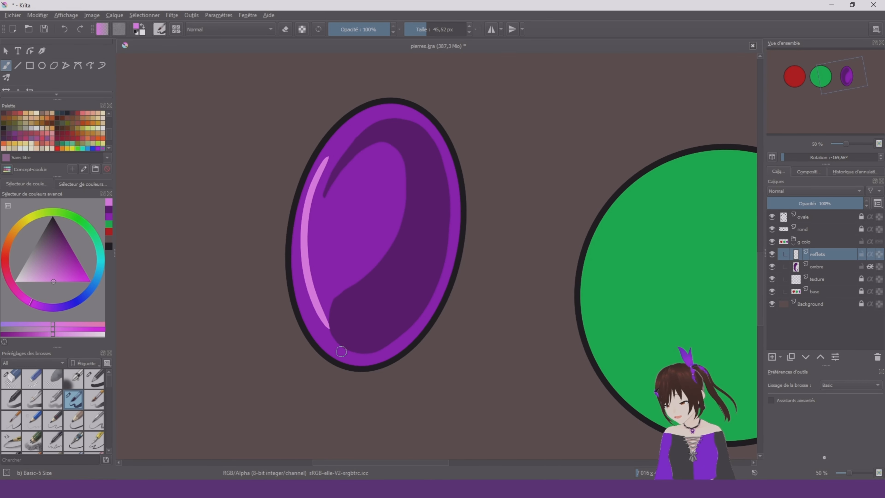
{"action": "key", "text": "ctrl+z"}
{"action": "left_click_drag", "start_coordinate": [310, 310], "coordinate": [330, 149]}
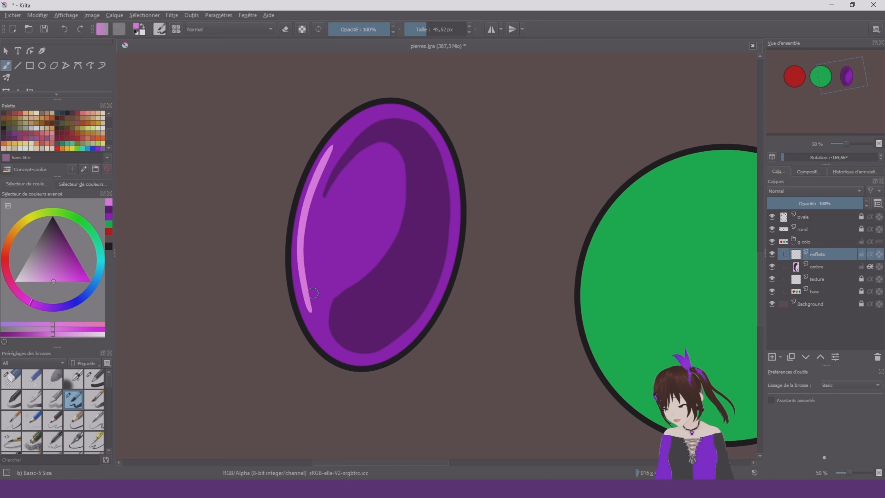
{"action": "mouse_move", "coordinate": [306, 268]}
{"action": "left_mouse_down"}
{"action": "mouse_move", "coordinate": [337, 141]}
{"action": "mouse_move", "coordinate": [311, 289]}
{"action": "left_mouse_up"}
{"action": "key", "text": "ctrl+z"}
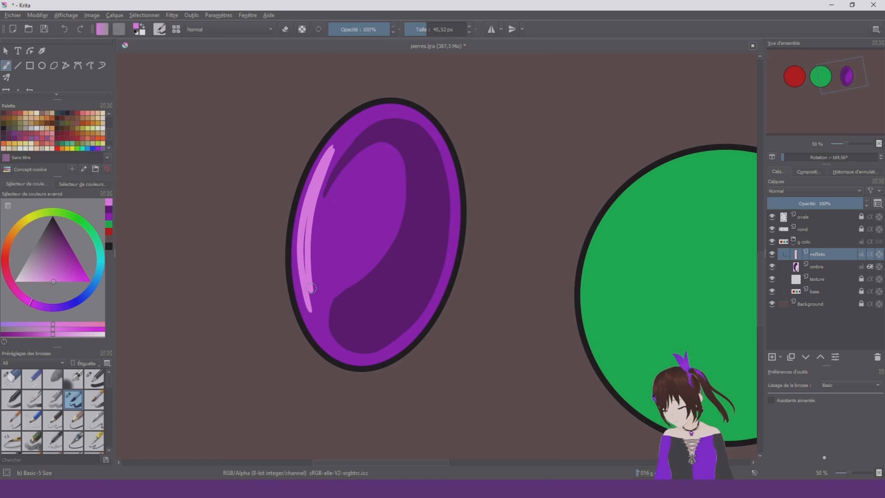
{"action": "key", "text": "ctrl+z"}
{"action": "left_click_drag", "start_coordinate": [332, 150], "coordinate": [307, 287]}
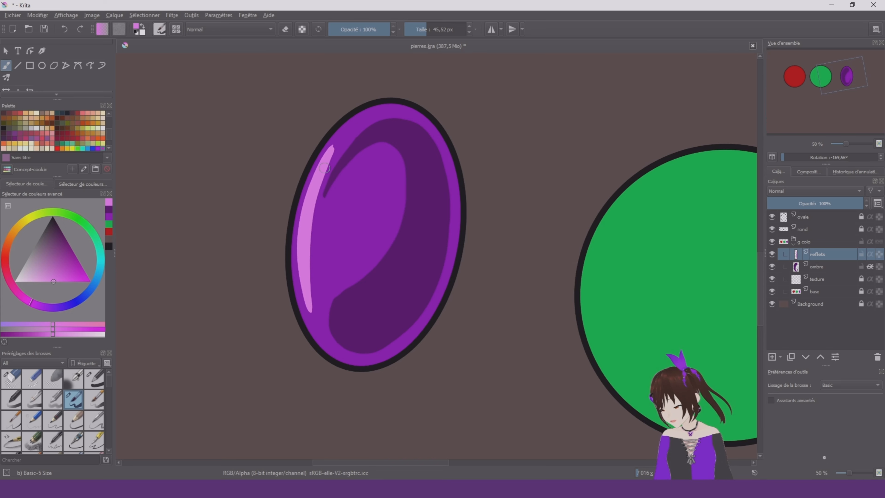
{"action": "right_click", "coordinate": [353, 240]}
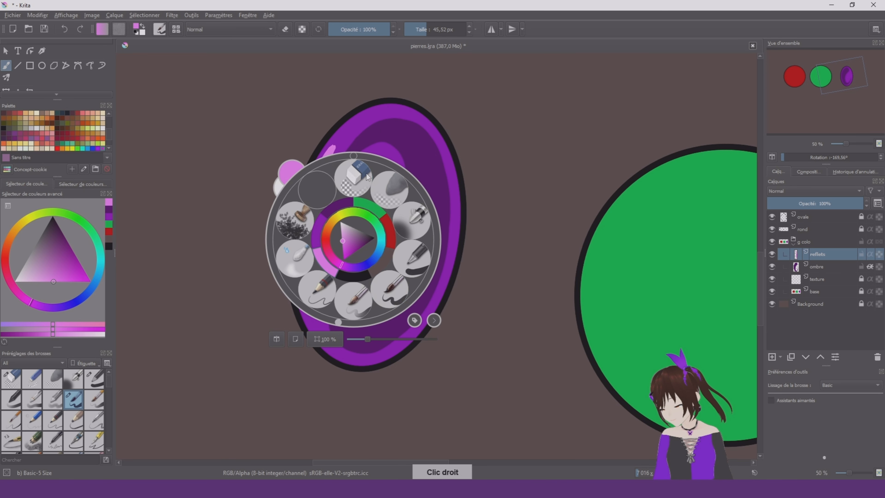
{"action": "key", "text": "5"}
{"action": "left_click", "coordinate": [386, 300]}
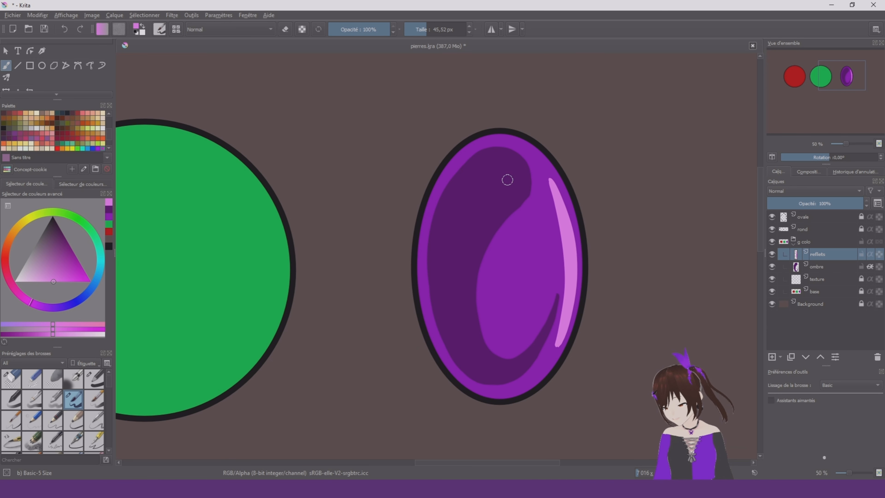
Test a broad stroke of about 80 px over the oval's upper-right outline, undo it, and enable inherit alpha on the reflets layer
{"action": "left_click_drag", "start_coordinate": [510, 211], "coordinate": [525, 209], "text": "shift"}
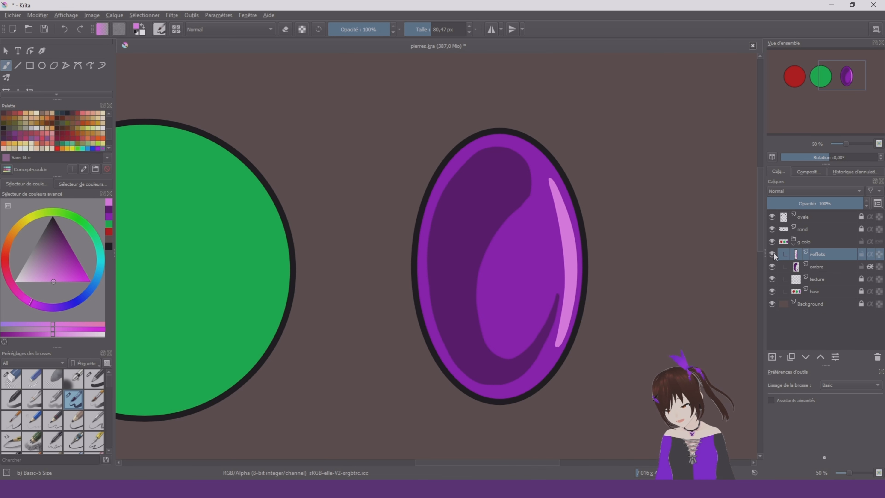
{"action": "mouse_move", "coordinate": [543, 164]}
{"action": "left_mouse_down"}
{"action": "mouse_move", "coordinate": [540, 189]}
{"action": "mouse_move", "coordinate": [525, 143]}
{"action": "left_mouse_up"}
{"action": "key", "text": "ctrl+z"}
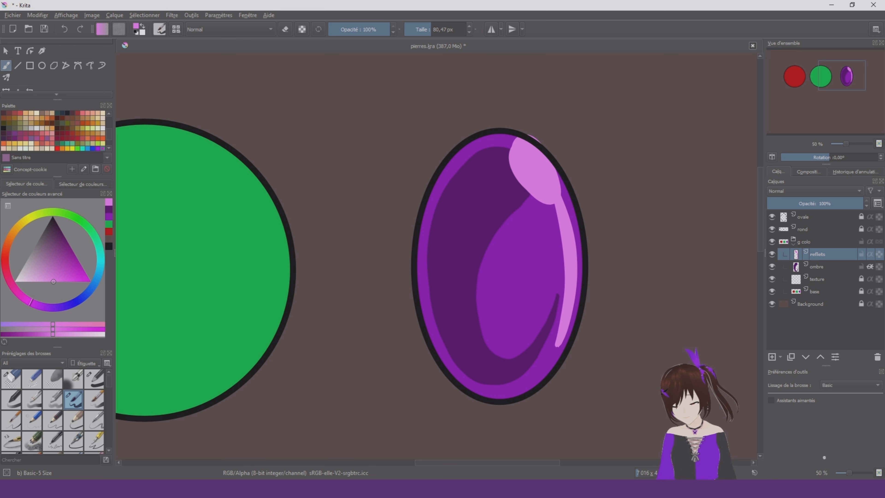
{"action": "key", "text": "ctrl+z"}
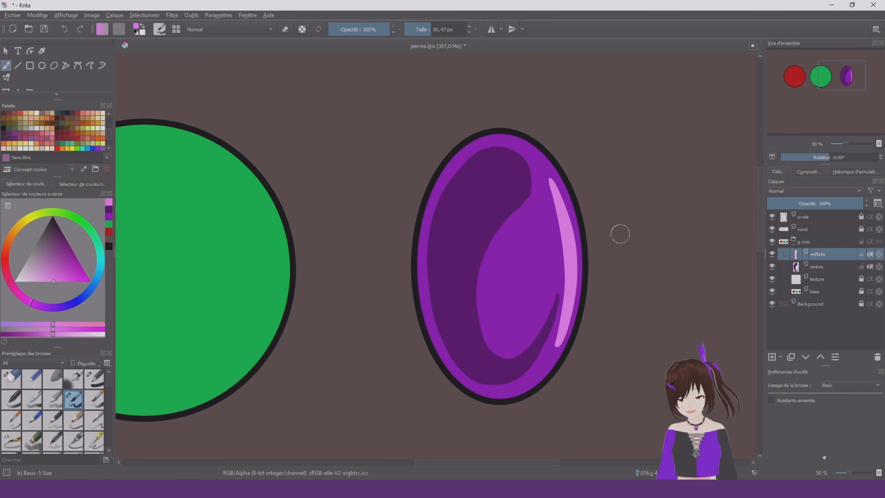
Try a wedge-shaped light purple reflection inside the oval's lower half with a brush of about 56 px
{"action": "key", "text": "]"}
{"action": "key", "text": "["}
{"action": "key", "text": "["}
{"action": "key", "text": "["}
{"action": "mouse_move", "coordinate": [531, 273]}
{"action": "left_mouse_down"}
{"action": "mouse_move", "coordinate": [522, 324]}
{"action": "mouse_move", "coordinate": [529, 269]}
{"action": "mouse_move", "coordinate": [507, 330]}
{"action": "left_mouse_up"}
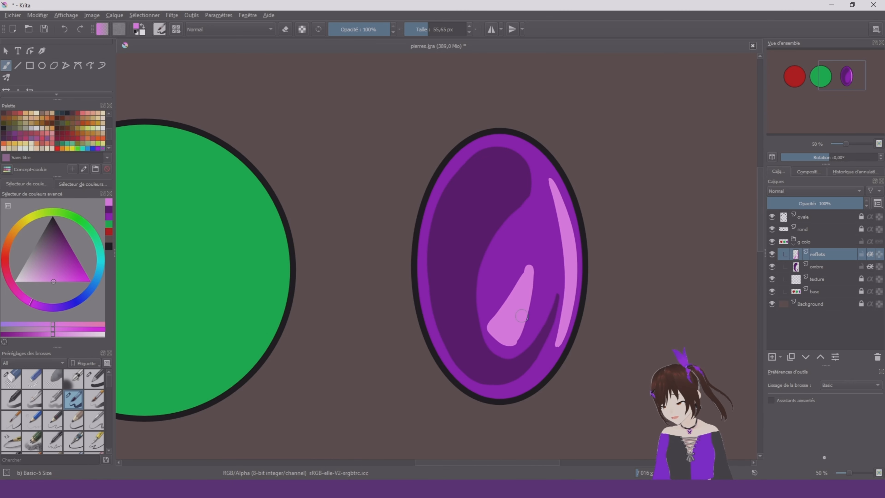
{"action": "left_click_drag", "start_coordinate": [491, 326], "coordinate": [533, 257]}
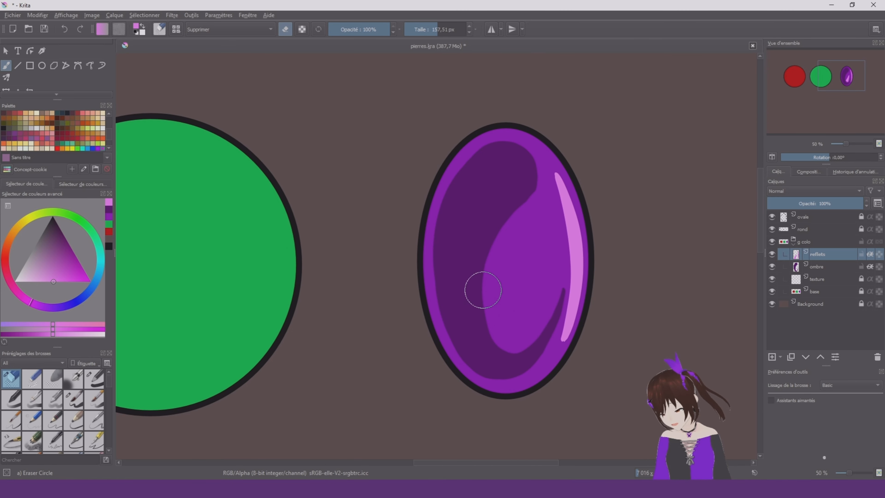
{"action": "right_click", "coordinate": [508, 272]}
{"action": "left_click", "coordinate": [565, 290]}
Paint a rounded reflection in the oval's lower middle and a thin one along its lower-left edge with Basic-5 Size
{"action": "right_click", "coordinate": [526, 264]}
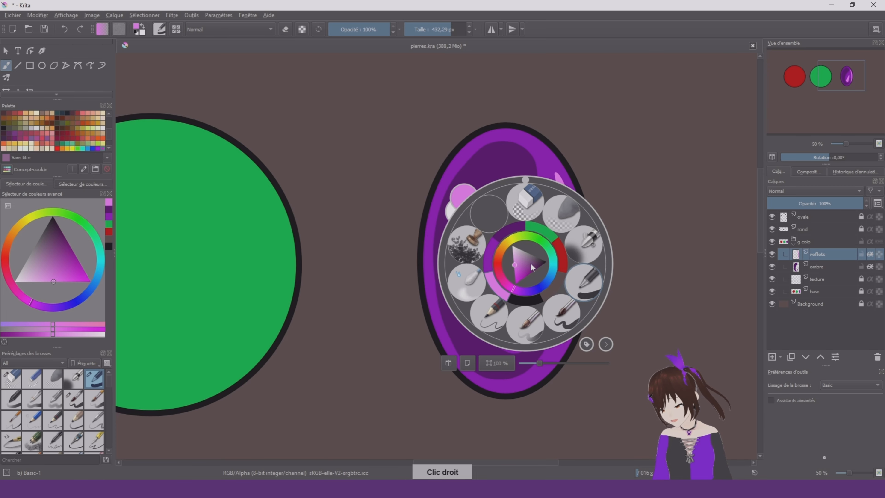
{"action": "left_click", "coordinate": [546, 297]}
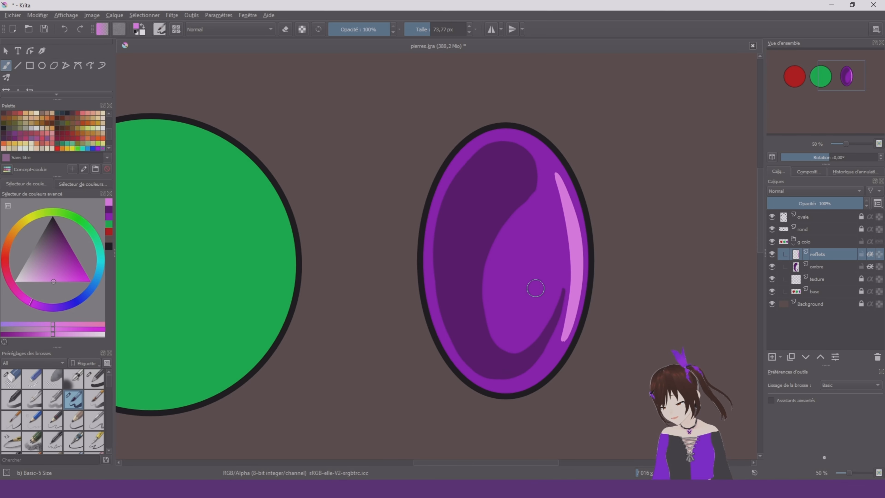
{"action": "mouse_move", "coordinate": [535, 288]}
{"action": "left_mouse_down"}
{"action": "mouse_move", "coordinate": [527, 323]}
{"action": "mouse_move", "coordinate": [517, 289]}
{"action": "left_mouse_up"}
Try recolouring the reflections pale pink with Basic-1 at about 432 px and the reflets layer's alpha locked
{"action": "left_click", "coordinate": [32, 281]}
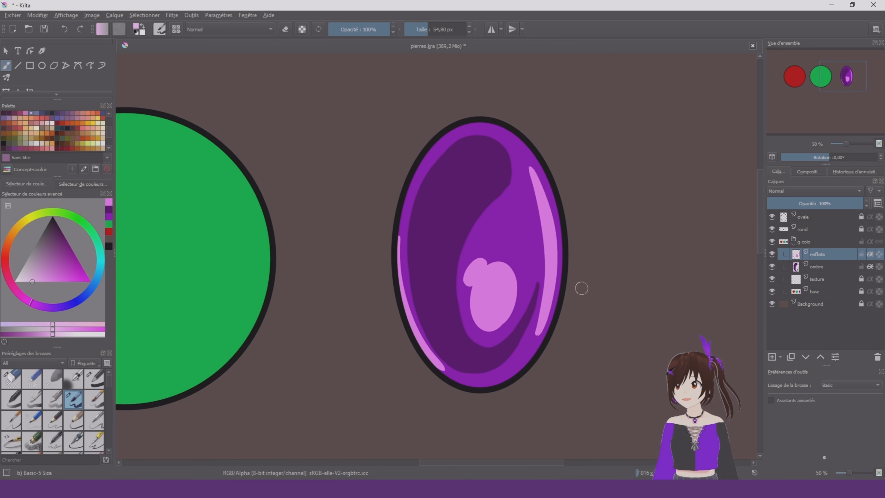
{"action": "right_click", "coordinate": [581, 288]}
{"action": "left_click", "coordinate": [642, 306]}
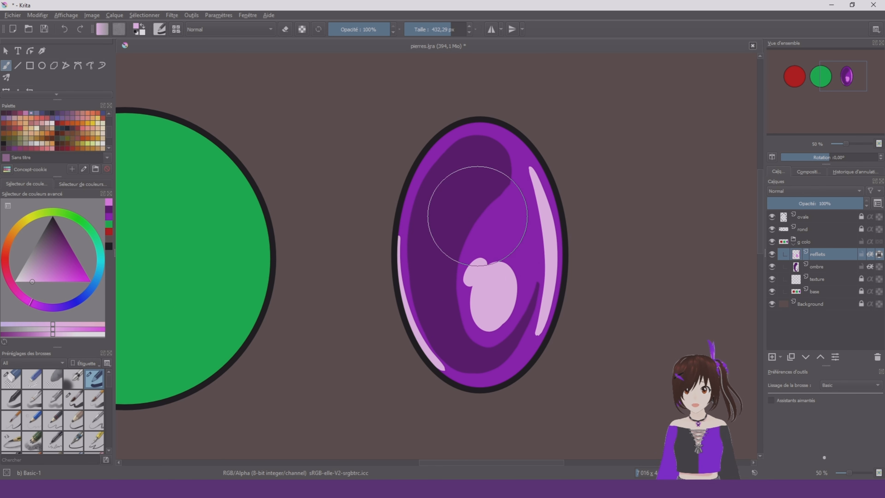
{"action": "scroll", "coordinate": [574, 185], "scroll_direction": "down", "scroll_amount": 3}
{"action": "scroll", "coordinate": [544, 219], "scroll_direction": "up", "scroll_amount": 3}
{"action": "right_click", "coordinate": [540, 223]}
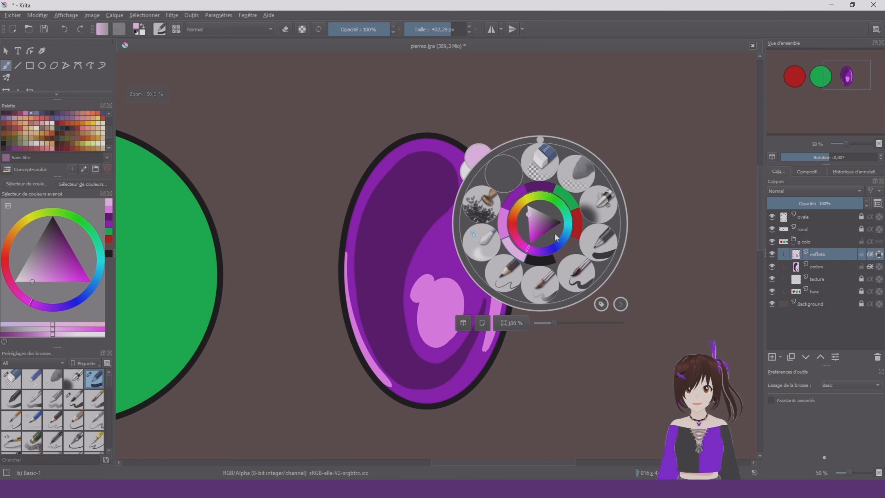
{"action": "left_click", "coordinate": [573, 279]}
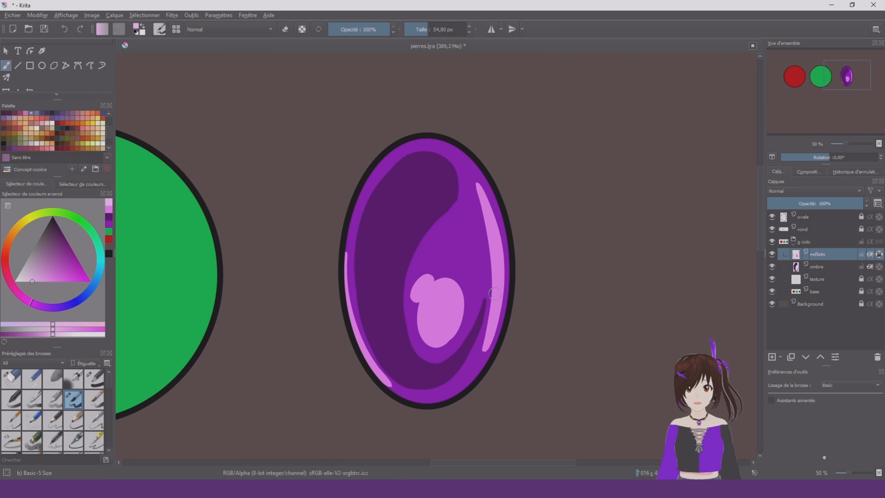
{"action": "left_click", "coordinate": [879, 255]}
Add a new paint layer directly above the texture layer and choose a dark purple colour
{"action": "left_click", "coordinate": [833, 279]}
{"action": "left_click", "coordinate": [772, 357]}
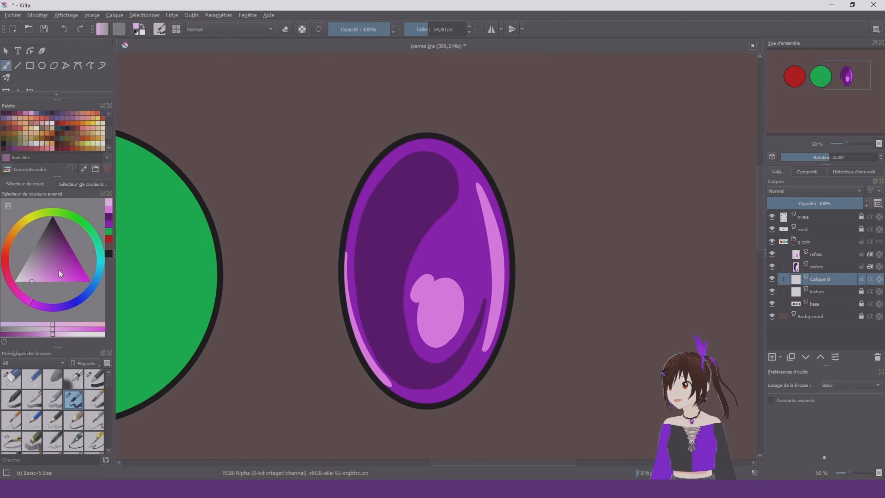
{"action": "left_click_drag", "start_coordinate": [59, 272], "coordinate": [65, 238]}
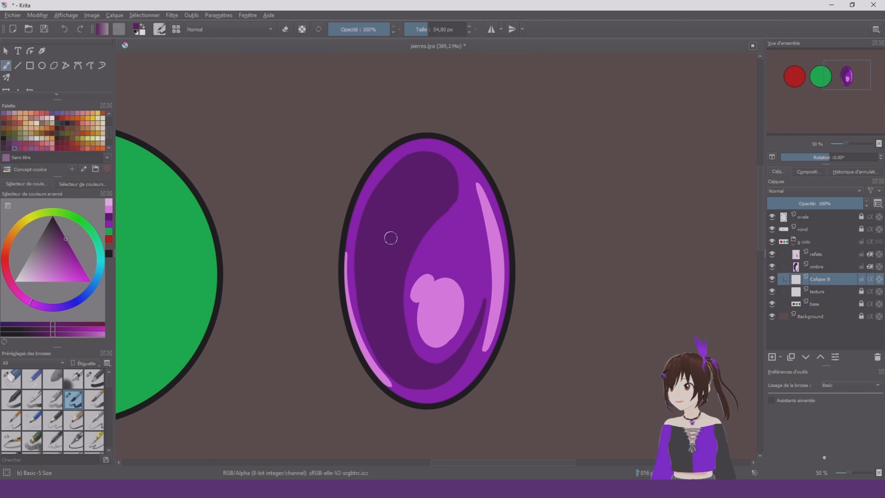
Shade the oval's centre on the new layer with Airbrush Soft at about 426 px, deepening it with a darker purple
{"action": "right_click", "coordinate": [400, 241]}
{"action": "left_click", "coordinate": [458, 259]}
{"action": "scroll", "coordinate": [426, 249], "scroll_direction": "down", "scroll_amount": 1}
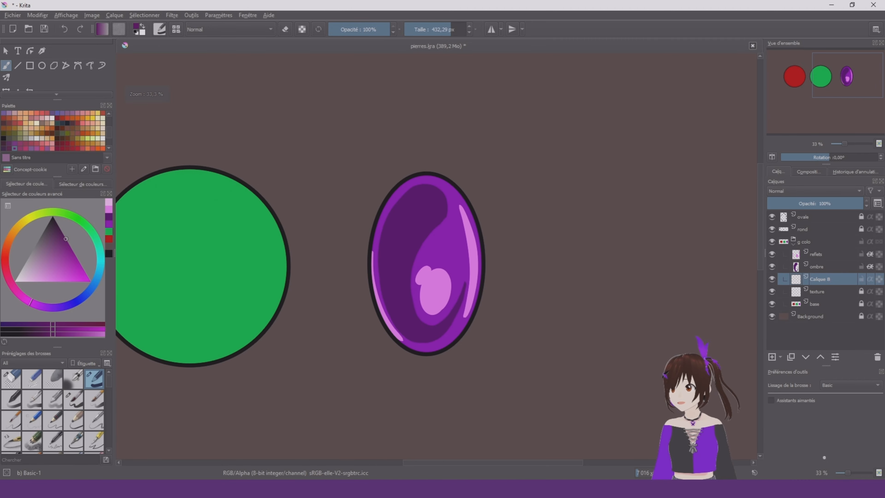
{"action": "right_click", "coordinate": [403, 339]}
{"action": "left_click", "coordinate": [440, 276]}
{"action": "scroll", "coordinate": [441, 274], "scroll_direction": "up", "scroll_amount": 1}
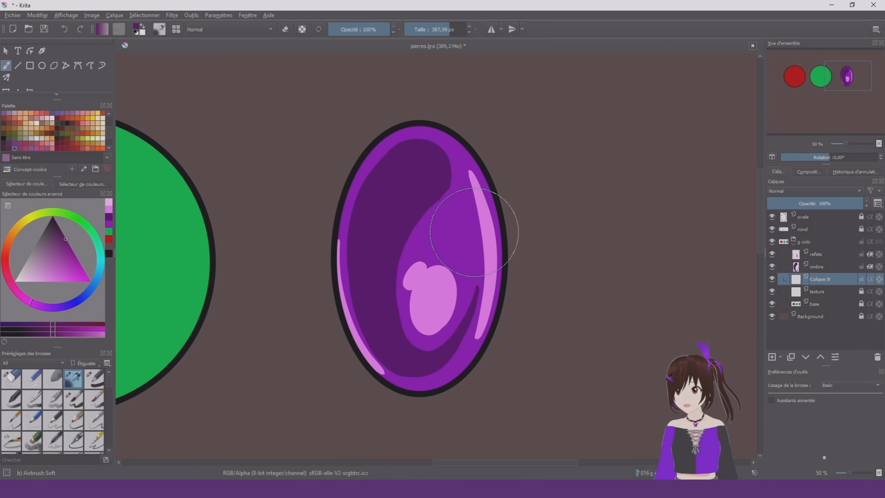
{"action": "mouse_move", "coordinate": [431, 259]}
{"action": "left_mouse_down"}
{"action": "mouse_move", "coordinate": [420, 240]}
{"action": "mouse_move", "coordinate": [421, 310]}
{"action": "mouse_move", "coordinate": [430, 221]}
{"action": "mouse_move", "coordinate": [421, 229]}
{"action": "mouse_move", "coordinate": [416, 295]}
{"action": "mouse_move", "coordinate": [430, 299]}
{"action": "mouse_move", "coordinate": [420, 196]}
{"action": "mouse_move", "coordinate": [409, 283]}
{"action": "mouse_move", "coordinate": [432, 288]}
{"action": "mouse_move", "coordinate": [431, 214]}
{"action": "mouse_move", "coordinate": [433, 277]}
{"action": "left_mouse_up"}
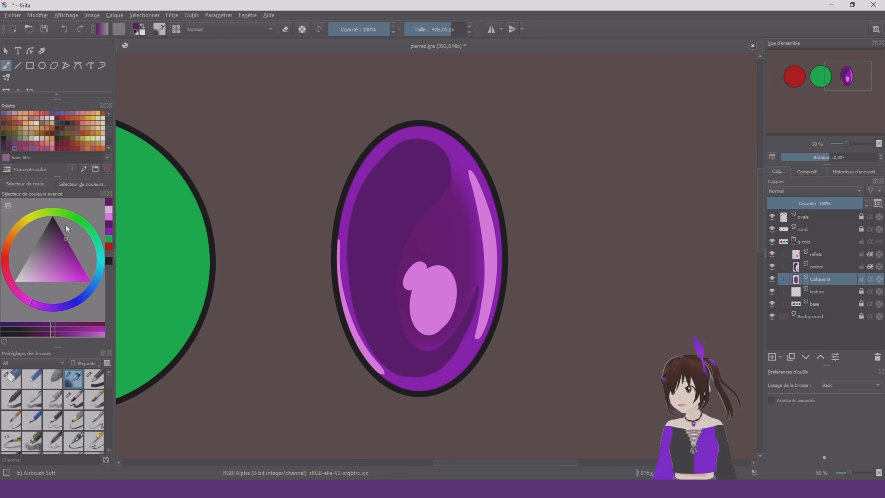
{"action": "left_click", "coordinate": [60, 229]}
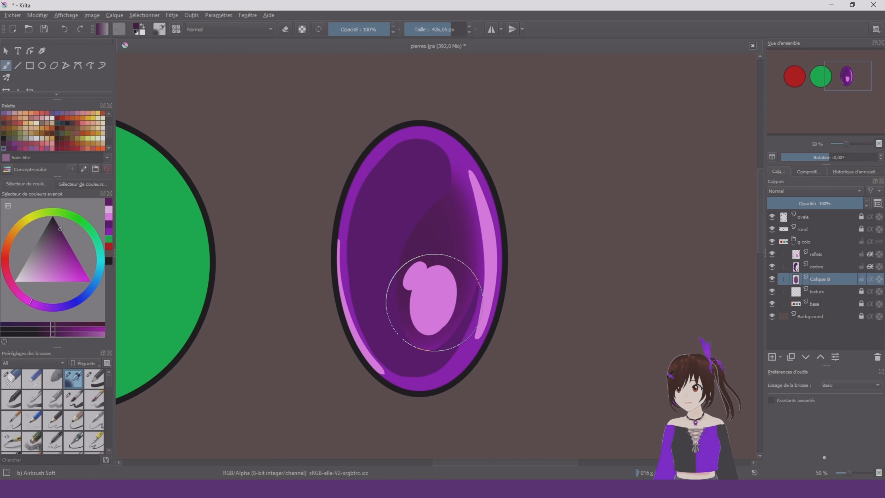
{"action": "mouse_move", "coordinate": [434, 302]}
{"action": "left_mouse_down"}
{"action": "mouse_move", "coordinate": [426, 182]}
{"action": "mouse_move", "coordinate": [401, 234]}
{"action": "mouse_move", "coordinate": [436, 283]}
{"action": "mouse_move", "coordinate": [414, 189]}
{"action": "mouse_move", "coordinate": [414, 305]}
{"action": "mouse_move", "coordinate": [434, 159]}
{"action": "left_mouse_up"}
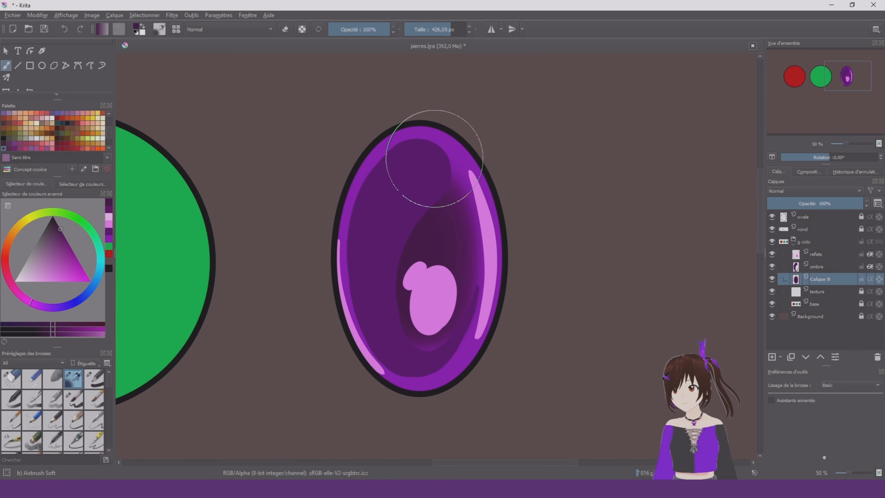
Set the ombre layer's blending mode to Incrustation and check the oval stone at different zoom levels
{"action": "left_click", "coordinate": [833, 267]}
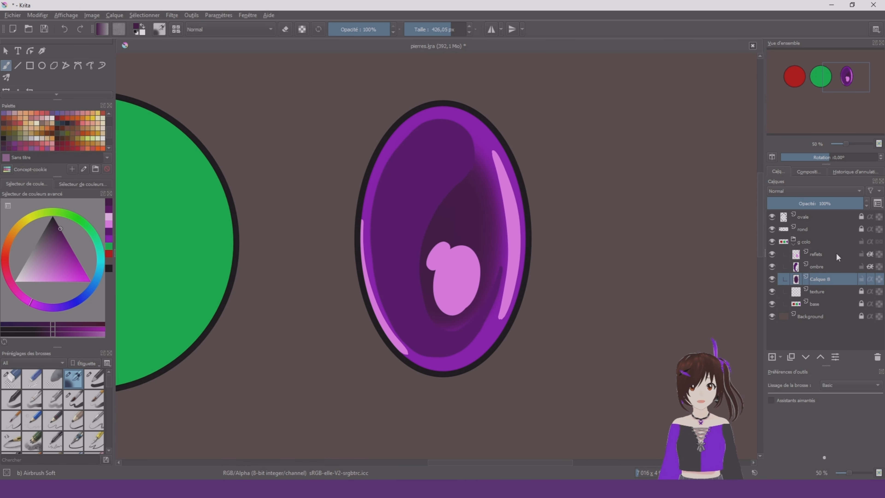
{"action": "left_click", "coordinate": [815, 191]}
{"action": "left_click", "coordinate": [814, 190]}
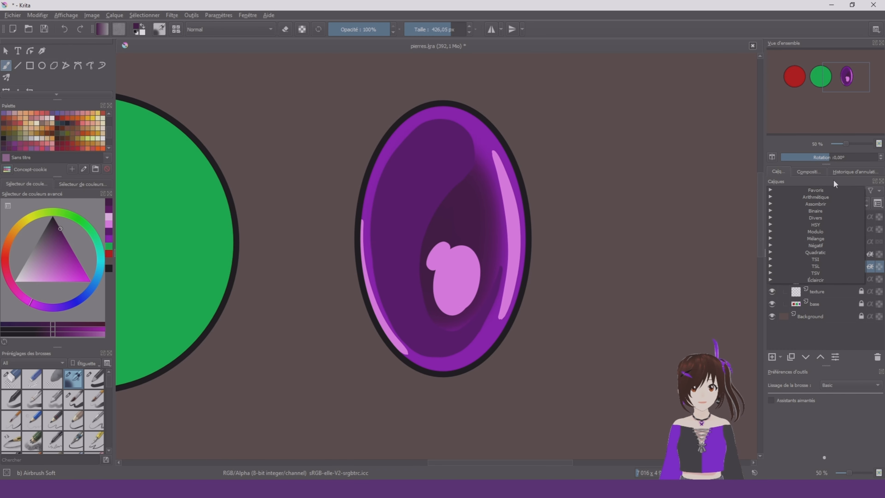
{"action": "left_click", "coordinate": [834, 179]}
{"action": "left_click", "coordinate": [787, 187]}
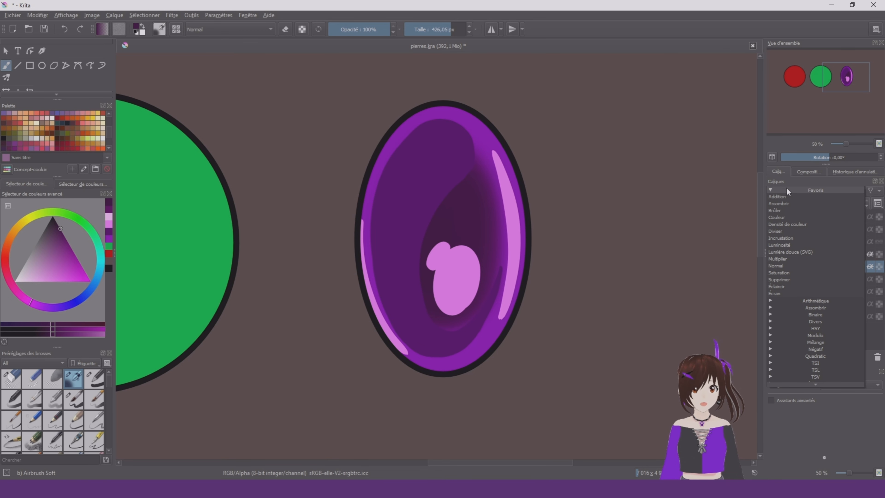
{"action": "left_click", "coordinate": [806, 237]}
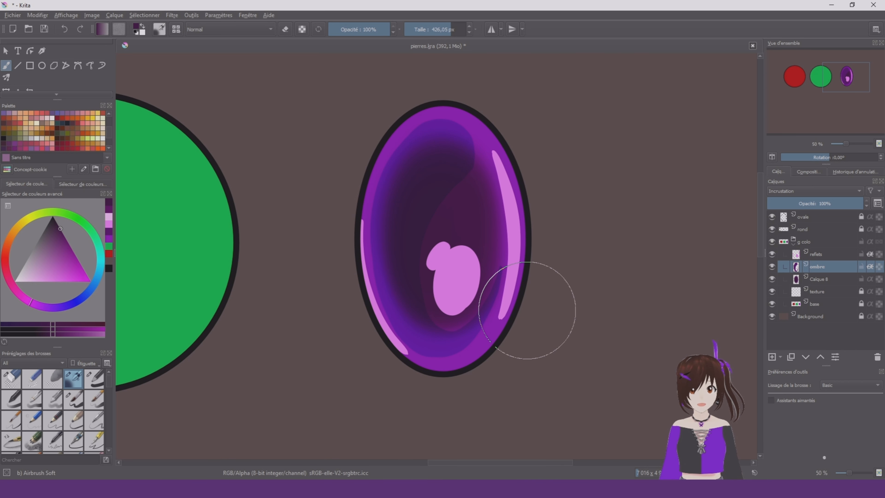
{"action": "scroll", "coordinate": [640, 189], "scroll_direction": "down", "scroll_amount": 3}
{"action": "scroll", "coordinate": [640, 190], "scroll_direction": "up", "scroll_amount": 2}
{"action": "scroll", "coordinate": [557, 218], "scroll_direction": "down", "scroll_amount": 2}
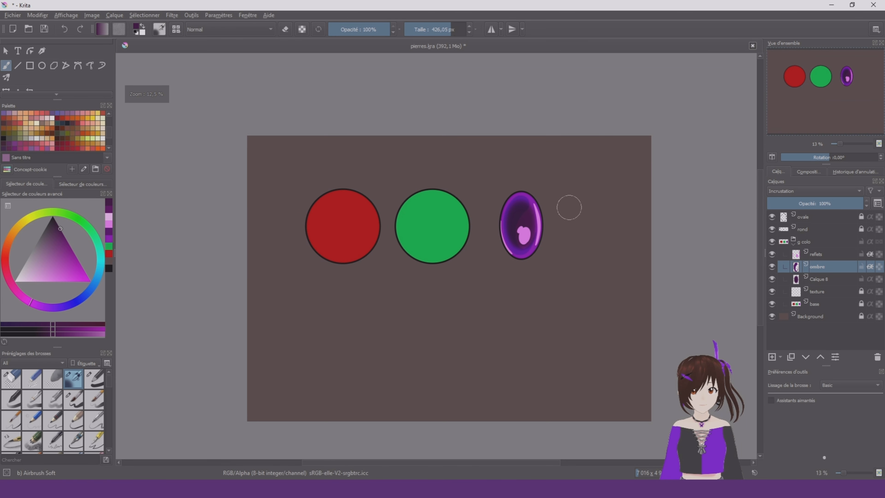
Compare blending modes such as Incrustation dure and Mixage dur on the ombre layer, settling on Interpolation
{"action": "scroll", "coordinate": [569, 205], "scroll_direction": "up", "scroll_amount": 2}
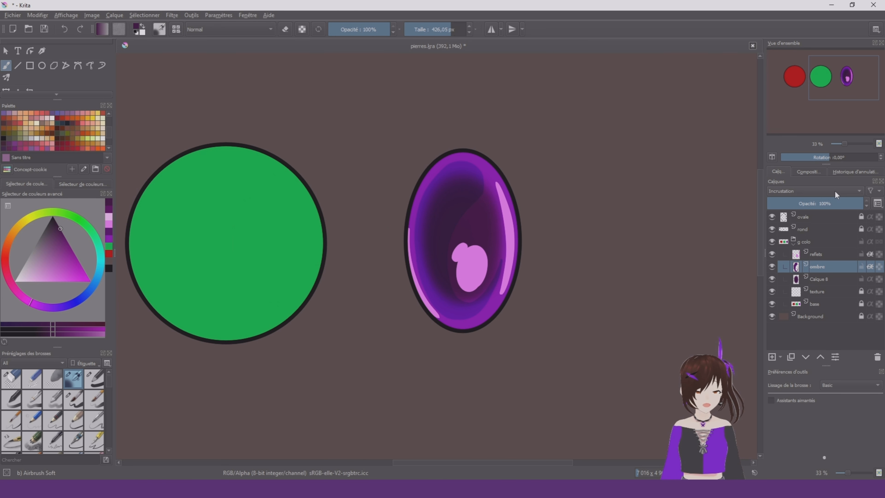
{"action": "scroll", "coordinate": [835, 190], "scroll_direction": "down", "scroll_amount": 1}
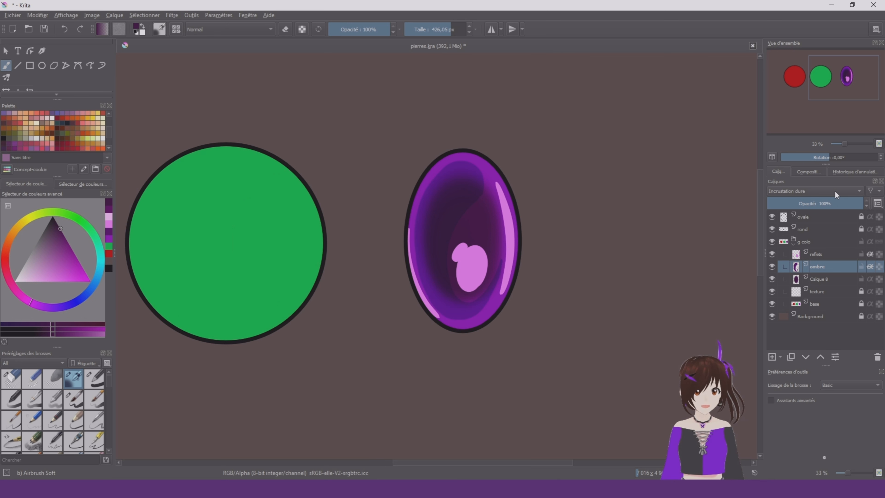
{"action": "scroll", "coordinate": [835, 190], "scroll_direction": "down", "scroll_amount": 2}
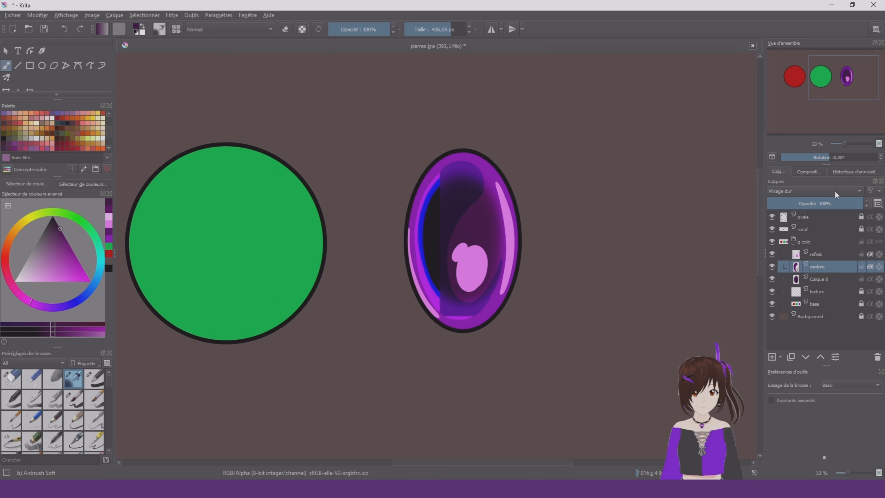
{"action": "scroll", "coordinate": [834, 191], "scroll_direction": "up", "scroll_amount": 1}
{"action": "scroll", "coordinate": [544, 204], "scroll_direction": "down", "scroll_amount": 2}
{"action": "scroll", "coordinate": [590, 223], "scroll_direction": "up", "scroll_amount": 2}
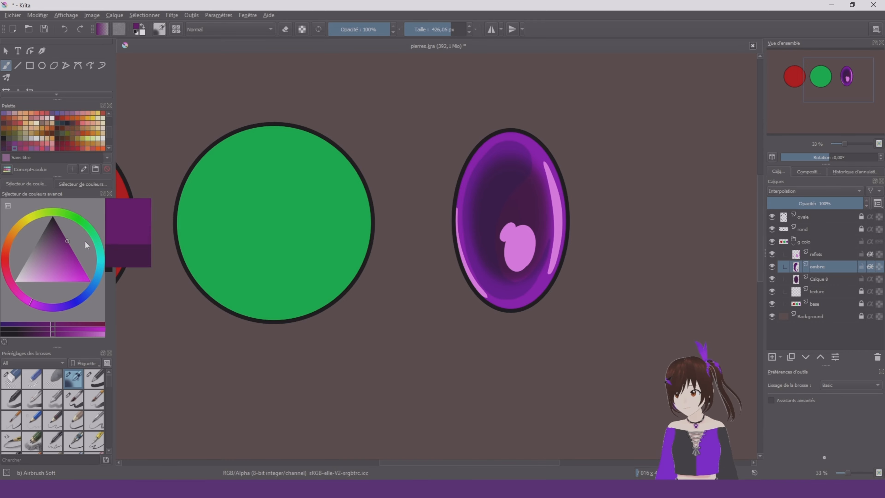
Repaint the oval's shadow purple with Basic-1 at about 642 px, keeping the ombre layer's alpha locked
{"action": "right_click", "coordinate": [525, 275]}
{"action": "right_click", "coordinate": [561, 260]}
{"action": "left_click", "coordinate": [617, 278]}
{"action": "mouse_move", "coordinate": [512, 198]}
{"action": "left_mouse_down"}
{"action": "mouse_move", "coordinate": [507, 244]}
{"action": "mouse_move", "coordinate": [577, 230]}
{"action": "left_mouse_up"}
{"action": "scroll", "coordinate": [642, 168], "scroll_direction": "down", "scroll_amount": 3}
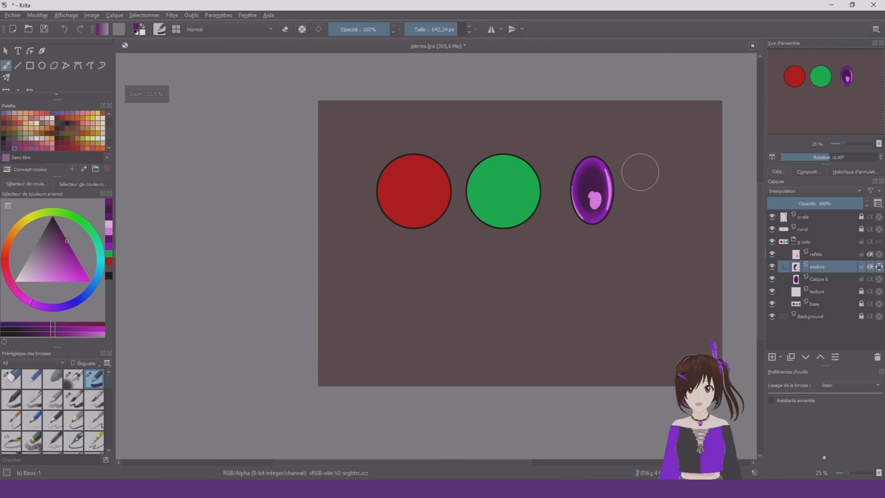
{"action": "scroll", "coordinate": [646, 176], "scroll_direction": "up", "scroll_amount": 3}
Recolour the ombre layer's shadow with a bluer violet and a darker shade of it, finishing with the layer's alpha unlocked
{"action": "left_click", "coordinate": [43, 308]}
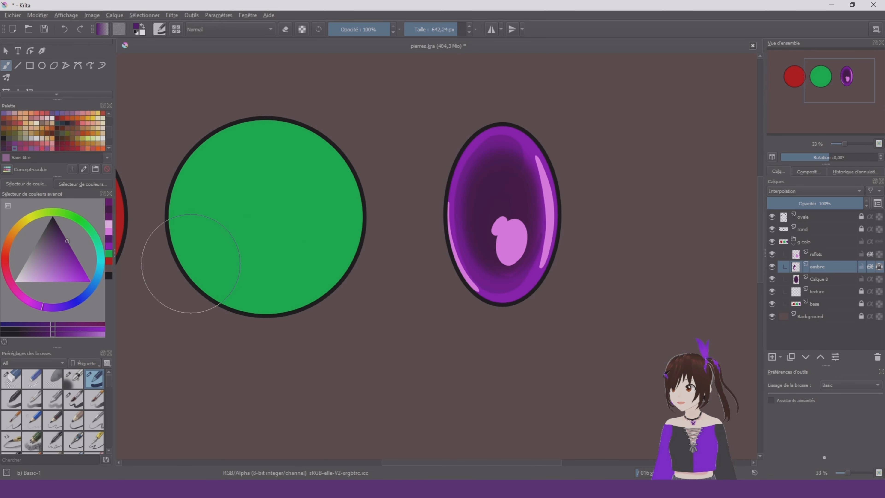
{"action": "mouse_move", "coordinate": [486, 195]}
{"action": "left_mouse_down"}
{"action": "mouse_move", "coordinate": [508, 272]}
{"action": "mouse_move", "coordinate": [519, 273]}
{"action": "left_mouse_up"}
{"action": "scroll", "coordinate": [573, 124], "scroll_direction": "down", "scroll_amount": 4}
{"action": "scroll", "coordinate": [573, 124], "scroll_direction": "up", "scroll_amount": 3}
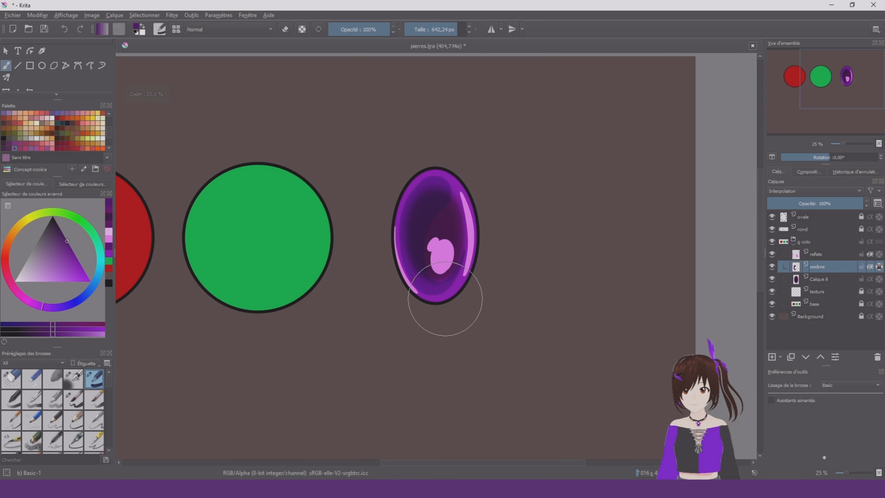
{"action": "left_click", "coordinate": [66, 233]}
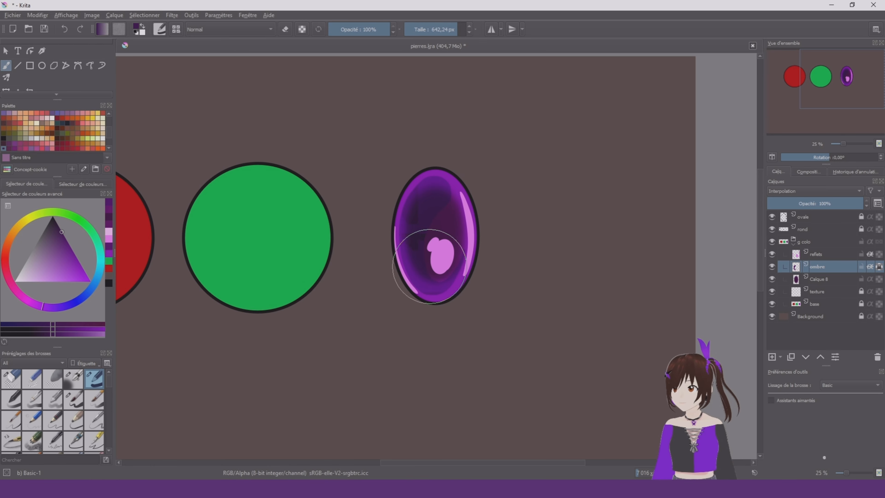
{"action": "scroll", "coordinate": [535, 164], "scroll_direction": "down", "scroll_amount": 2}
{"action": "scroll", "coordinate": [536, 164], "scroll_direction": "up", "scroll_amount": 1}
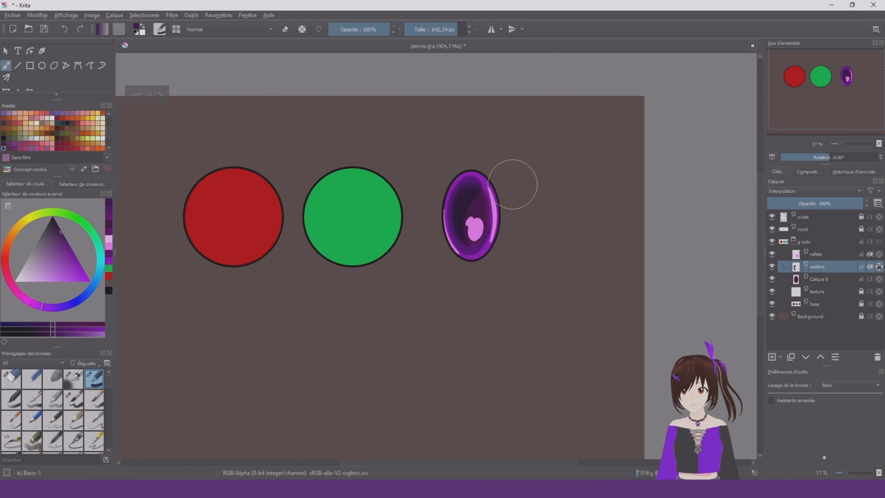
{"action": "right_click", "coordinate": [505, 256]}
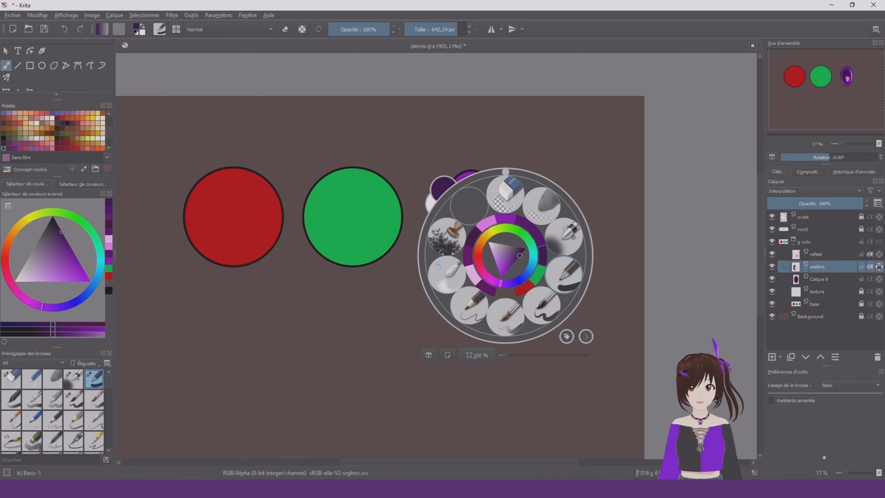
{"action": "left_click", "coordinate": [561, 281]}
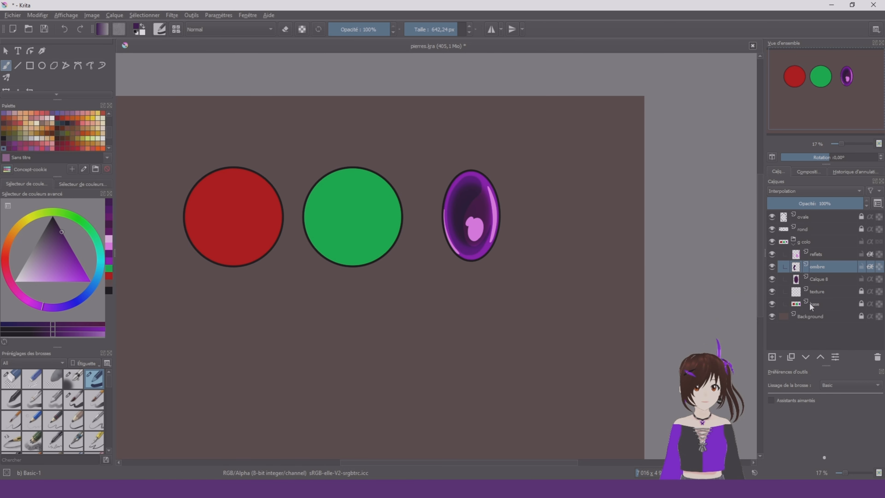
Enable alpha inheritance on Calque 8, and unlock the texture layer and enable alpha inheritance on it too
{"action": "left_click", "coordinate": [840, 281]}
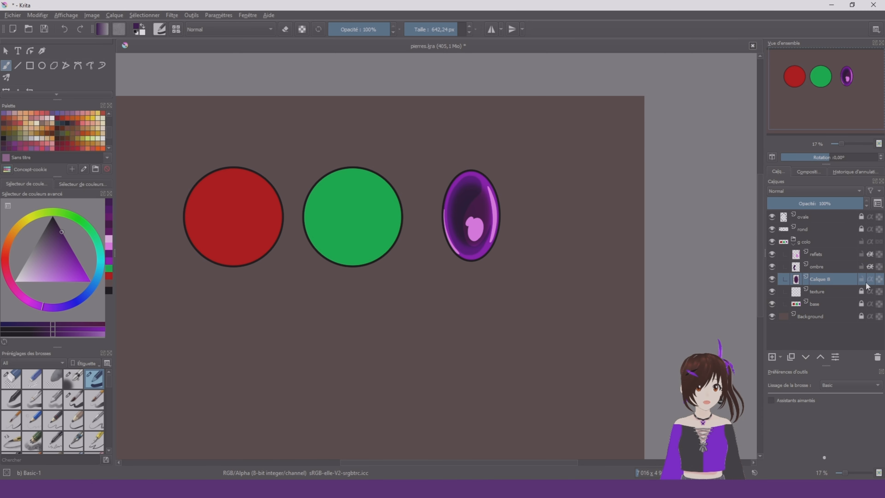
{"action": "left_click", "coordinate": [849, 294]}
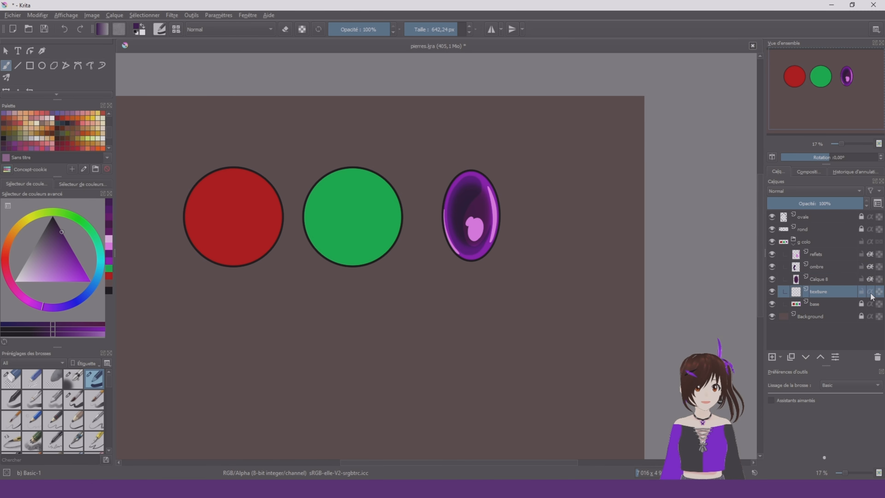
{"action": "scroll", "coordinate": [533, 227], "scroll_direction": "up", "scroll_amount": 3}
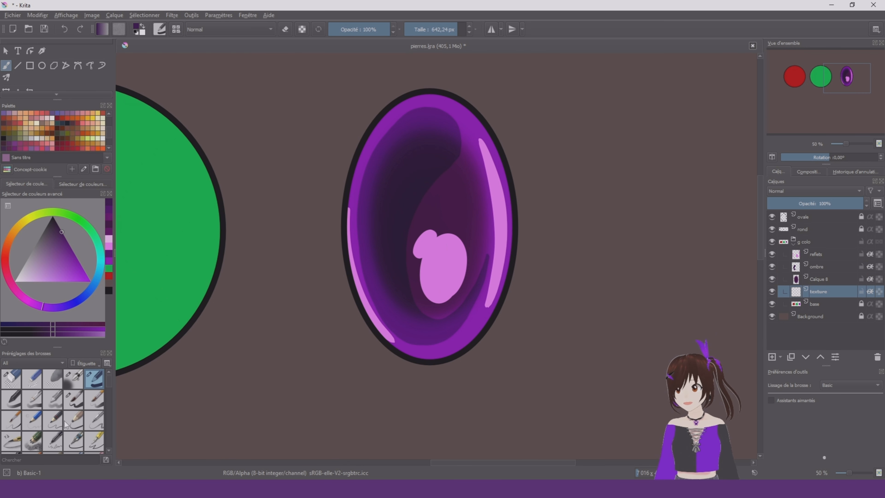
Browse the stamp and texture brush presets and choose Texture Big at 435 px
{"action": "scroll", "coordinate": [65, 424], "scroll_direction": "down", "scroll_amount": 10}
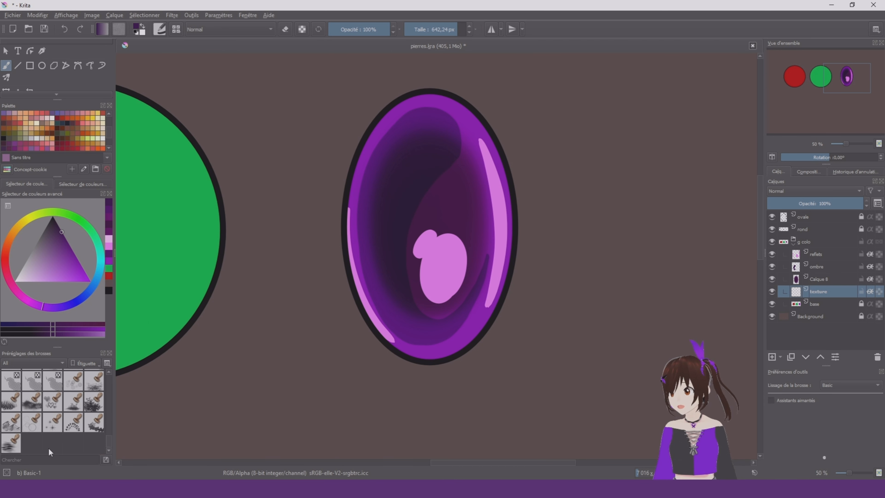
{"action": "left_click", "coordinate": [96, 387]}
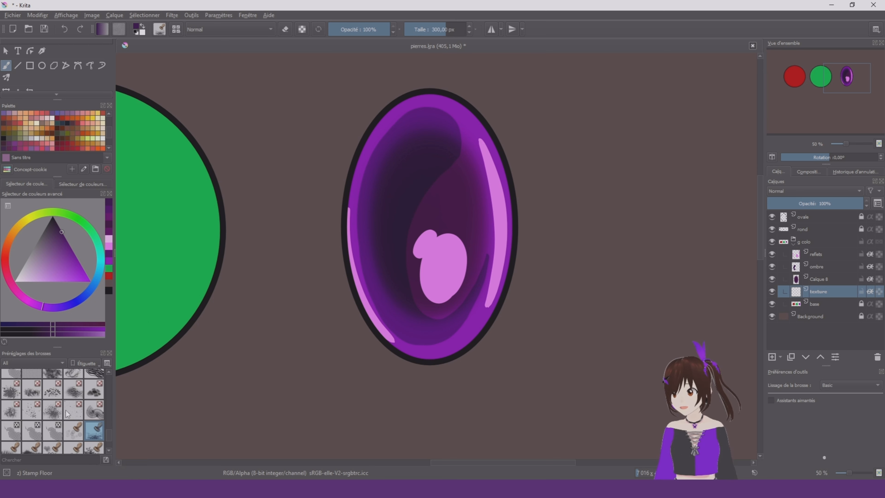
{"action": "scroll", "coordinate": [90, 404], "scroll_direction": "up", "scroll_amount": 3}
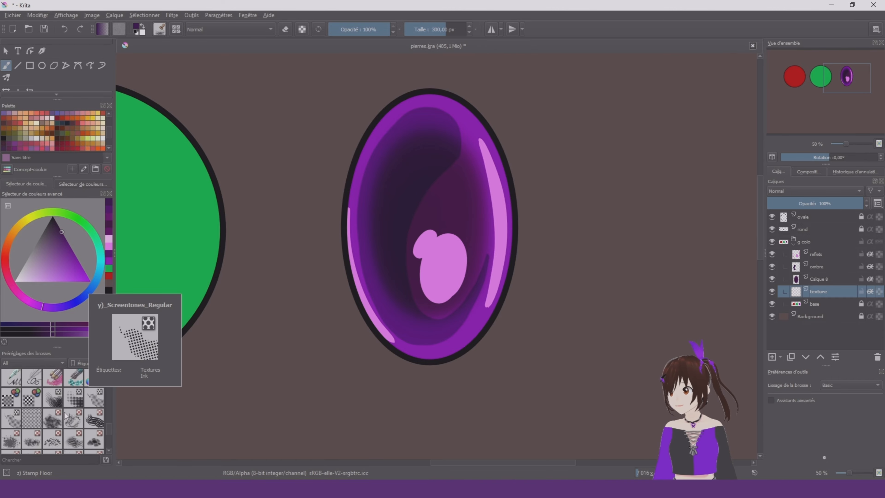
{"action": "mouse_move", "coordinate": [52, 424]}
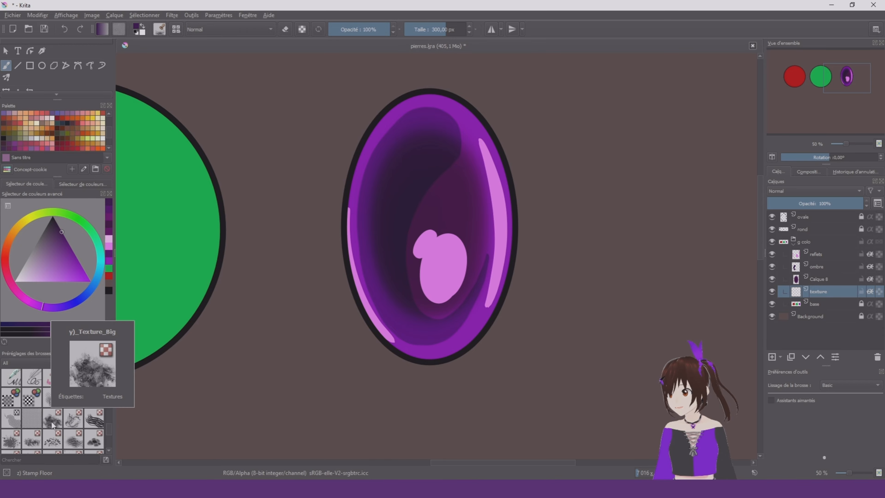
{"action": "left_click", "coordinate": [52, 418]}
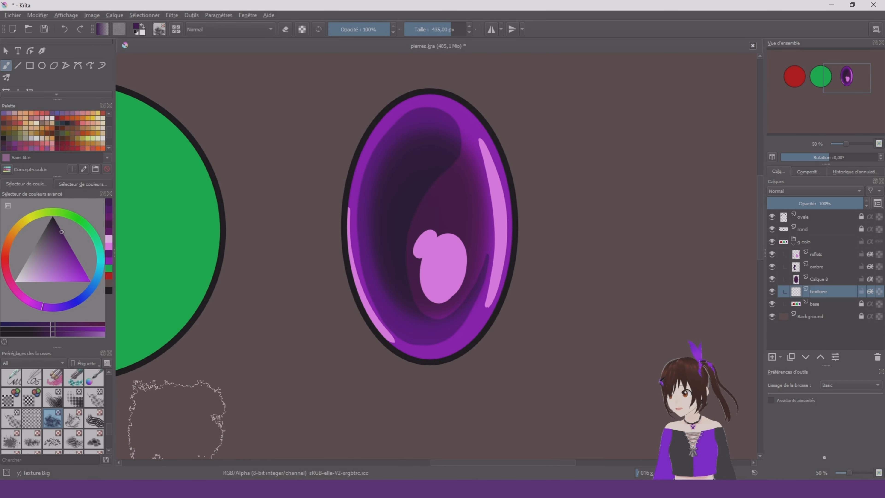
Choose a very pale purple and brush a cloudy texture along the oval stone's edge on the texture layer
{"action": "scroll", "coordinate": [417, 270], "scroll_direction": "up", "scroll_amount": 1}
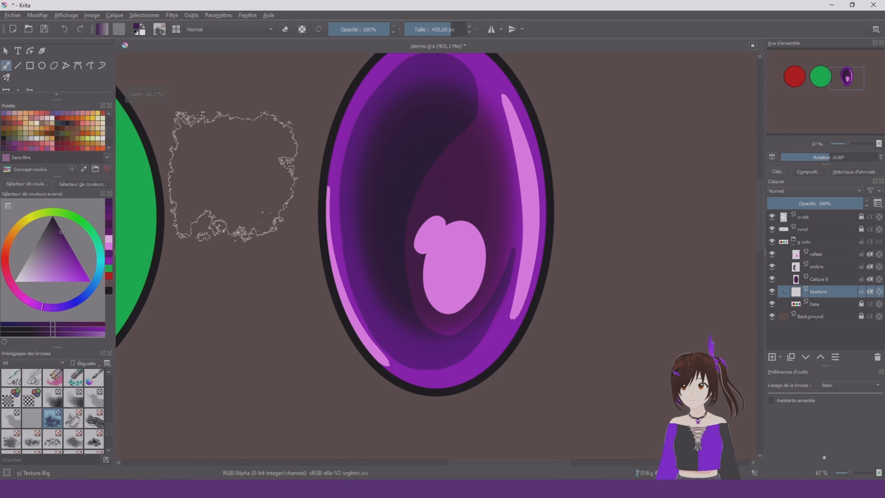
{"action": "left_click", "coordinate": [19, 282]}
{"action": "mouse_move", "coordinate": [501, 160]}
{"action": "left_mouse_down"}
{"action": "mouse_move", "coordinate": [427, 193]}
{"action": "mouse_move", "coordinate": [475, 217]}
{"action": "mouse_move", "coordinate": [493, 292]}
{"action": "mouse_move", "coordinate": [515, 329]}
{"action": "mouse_move", "coordinate": [553, 320]}
{"action": "left_mouse_up"}
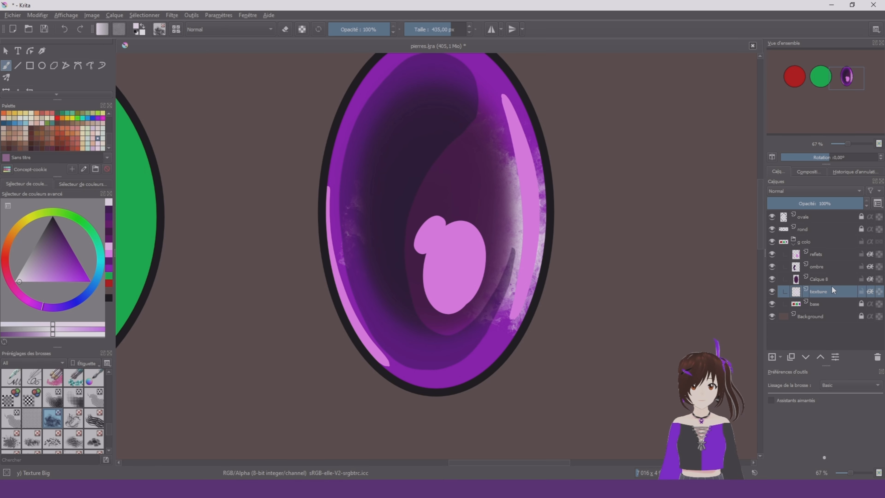
Move the texture layer above the reflets layer and test the cloudy brush over the oval's centre
{"action": "left_click_drag", "start_coordinate": [834, 290], "coordinate": [864, 257]}
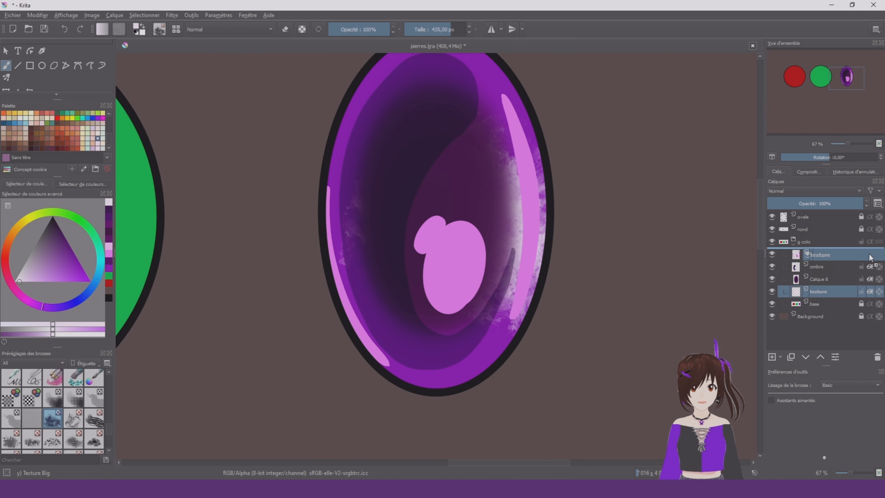
{"action": "scroll", "coordinate": [560, 300], "scroll_direction": "down", "scroll_amount": 1}
{"action": "scroll", "coordinate": [558, 303], "scroll_direction": "down", "scroll_amount": 1}
{"action": "scroll", "coordinate": [546, 282], "scroll_direction": "up", "scroll_amount": 1}
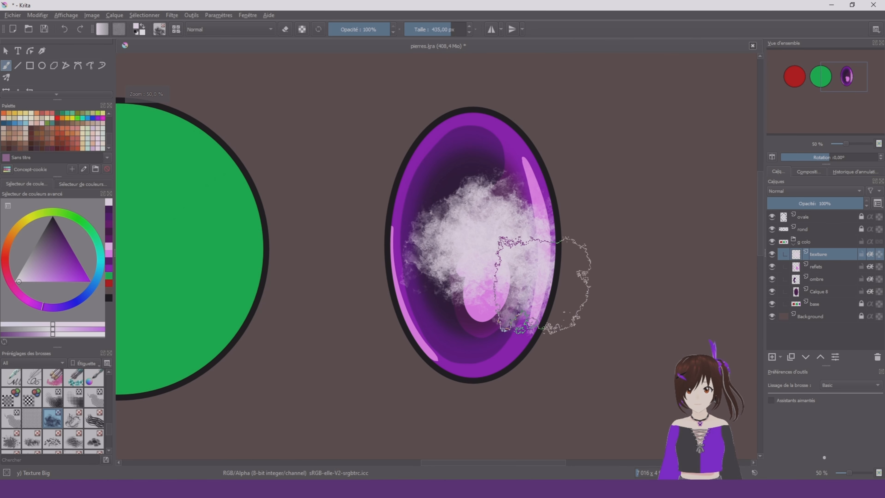
Clear the texture layer and cover the whole oval with pale cloudy patches, reducing Texture Big to about 287 px
{"action": "key", "text": "Delete"}
{"action": "mouse_move", "coordinate": [437, 168]}
{"action": "left_mouse_down"}
{"action": "mouse_move", "coordinate": [487, 149]}
{"action": "mouse_move", "coordinate": [494, 210]}
{"action": "mouse_move", "coordinate": [431, 279]}
{"action": "mouse_move", "coordinate": [524, 276]}
{"action": "mouse_move", "coordinate": [498, 351]}
{"action": "mouse_move", "coordinate": [567, 251]}
{"action": "mouse_move", "coordinate": [553, 220]}
{"action": "mouse_move", "coordinate": [574, 259]}
{"action": "left_mouse_up"}
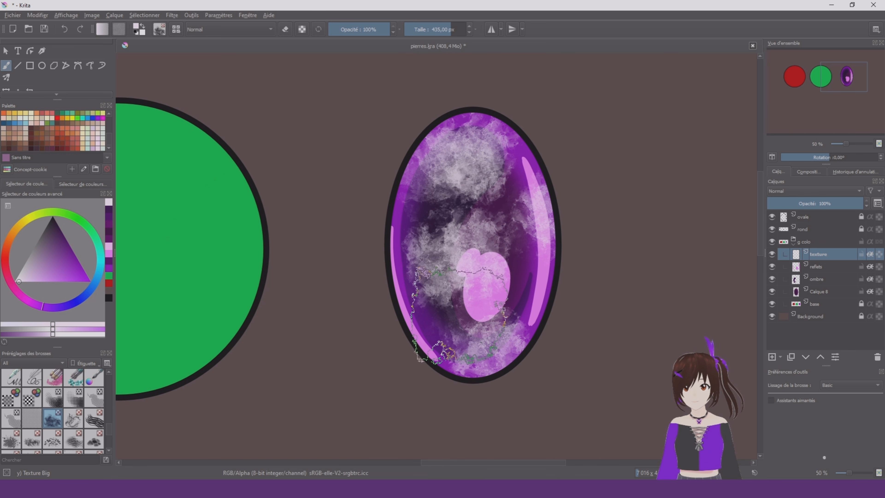
{"action": "left_click_drag", "start_coordinate": [459, 310], "coordinate": [409, 343], "text": "shift"}
{"action": "left_click_drag", "start_coordinate": [539, 272], "coordinate": [531, 275]}
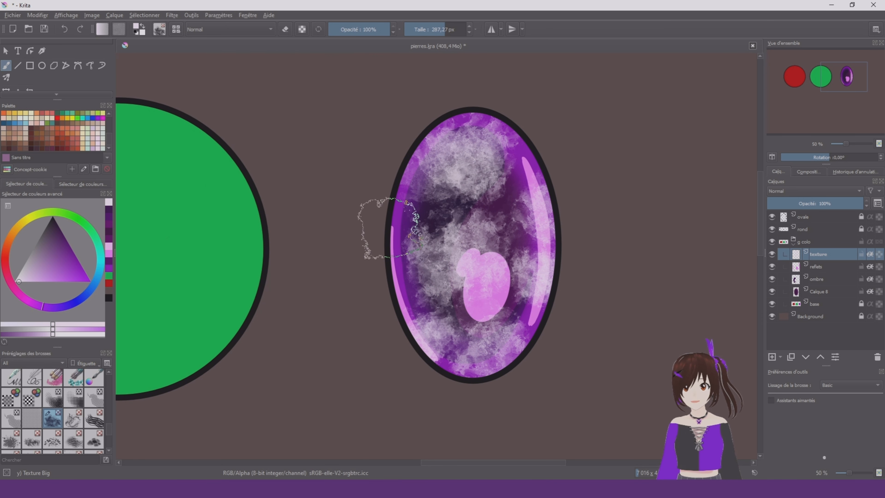
{"action": "scroll", "coordinate": [570, 171], "scroll_direction": "down", "scroll_amount": 1}
{"action": "scroll", "coordinate": [572, 171], "scroll_direction": "up", "scroll_amount": 2}
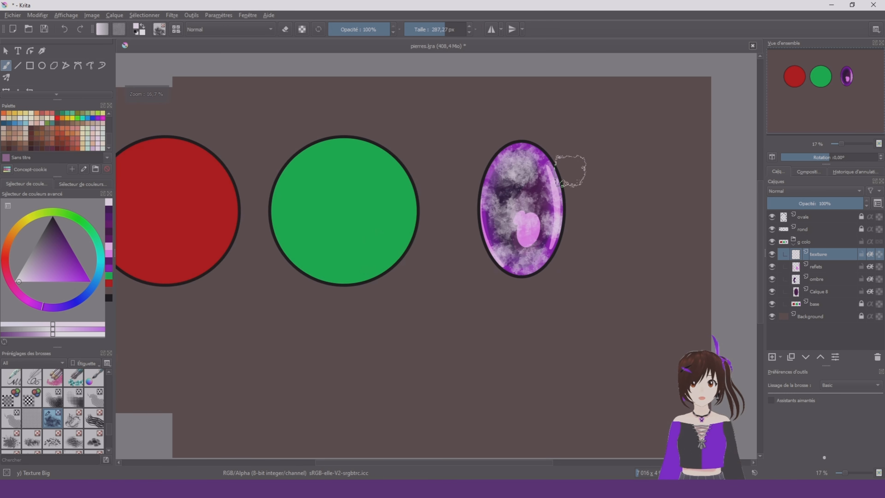
Move the texture layer between reflets and ombre and set its blending mode to Incrustation
{"action": "left_click_drag", "start_coordinate": [827, 255], "coordinate": [833, 275]}
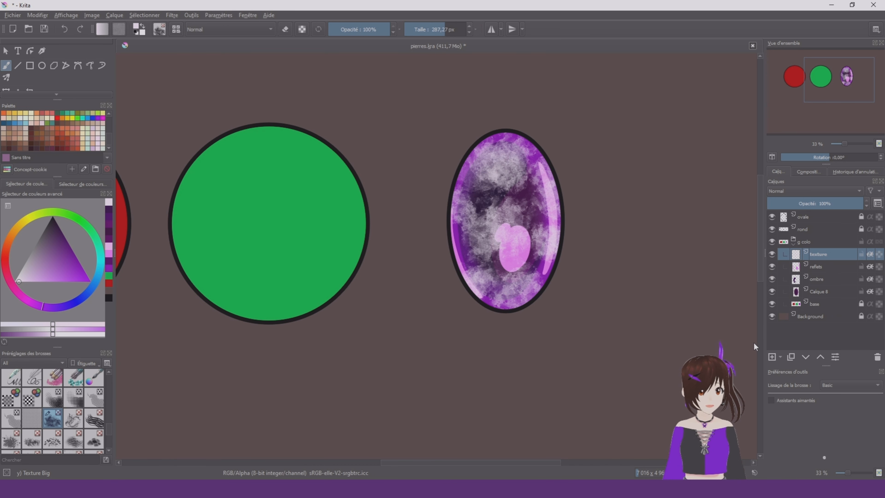
{"action": "left_click", "coordinate": [812, 190]}
{"action": "left_click", "coordinate": [809, 239]}
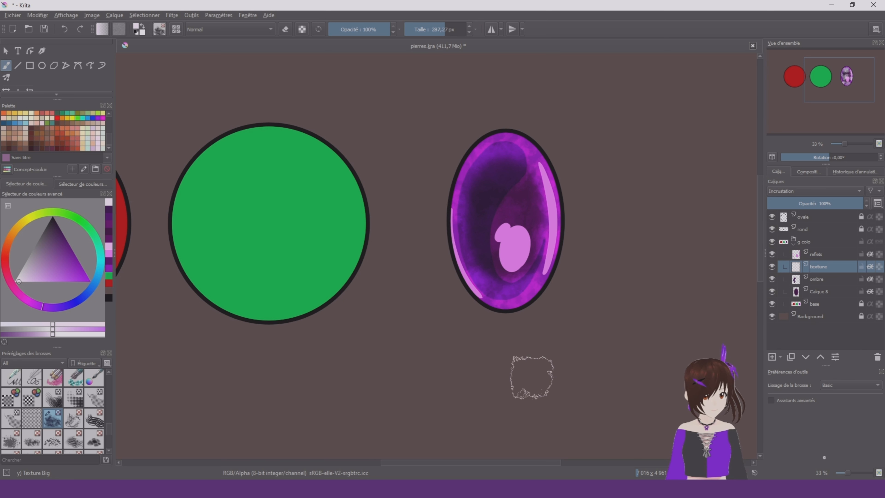
{"action": "scroll", "coordinate": [544, 216], "scroll_direction": "up", "scroll_amount": 1}
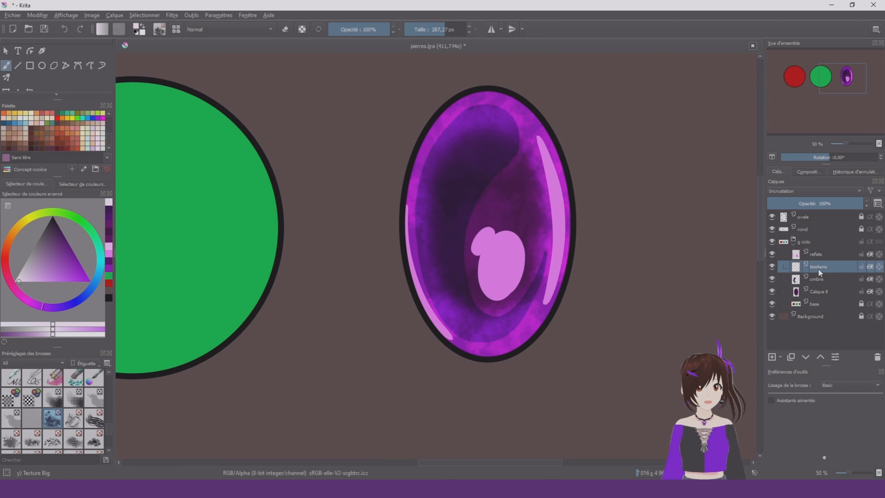
Review the texture layer's blending mode choices and examine the textured oval stone at different zoom levels
{"action": "left_click", "coordinate": [793, 191]}
{"action": "left_click", "coordinate": [792, 191]}
{"action": "left_click", "coordinate": [802, 180]}
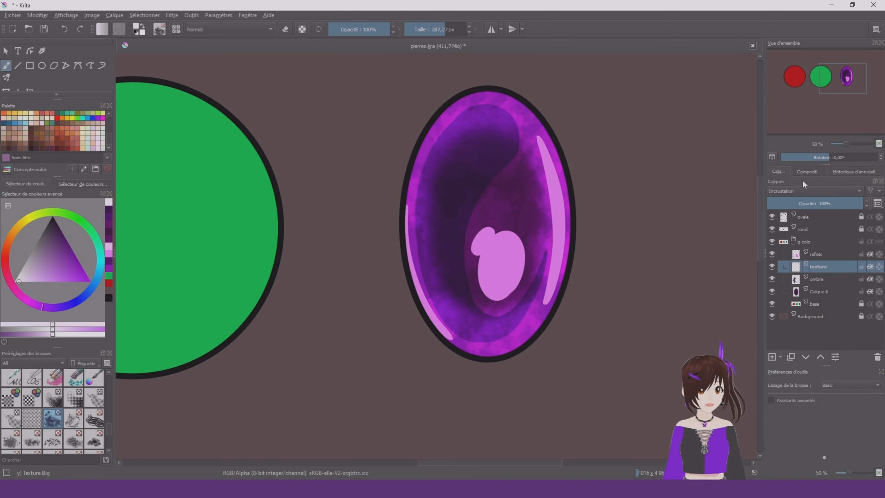
{"action": "scroll", "coordinate": [483, 275], "scroll_direction": "down", "scroll_amount": 2}
{"action": "scroll", "coordinate": [574, 234], "scroll_direction": "up", "scroll_amount": 2}
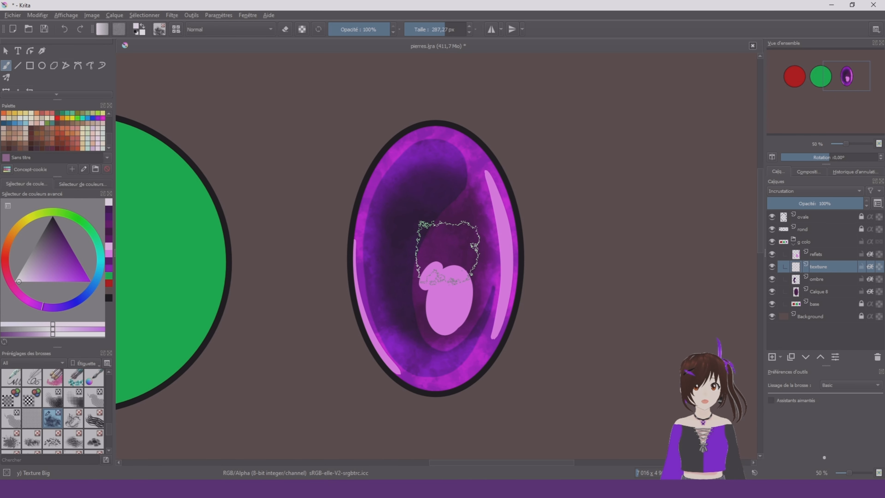
{"action": "scroll", "coordinate": [409, 232], "scroll_direction": "up", "scroll_amount": 1}
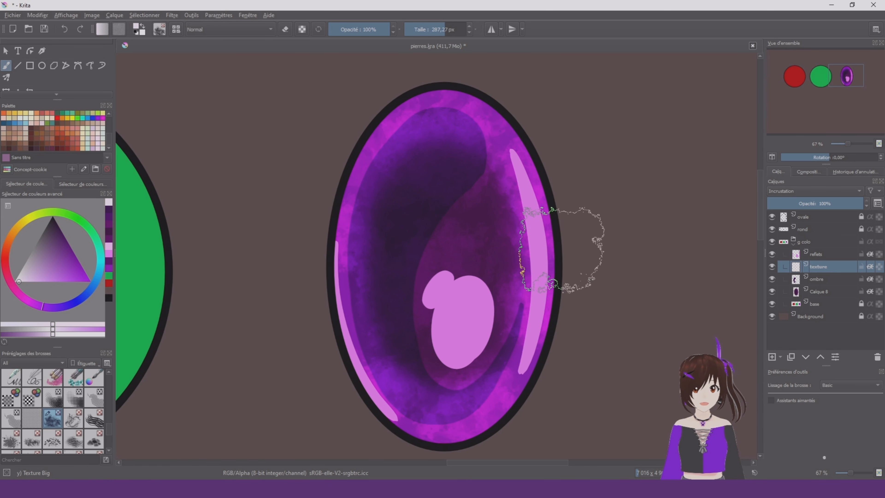
{"action": "scroll", "coordinate": [599, 259], "scroll_direction": "down", "scroll_amount": 5}
{"action": "scroll", "coordinate": [619, 267], "scroll_direction": "up", "scroll_amount": 5}
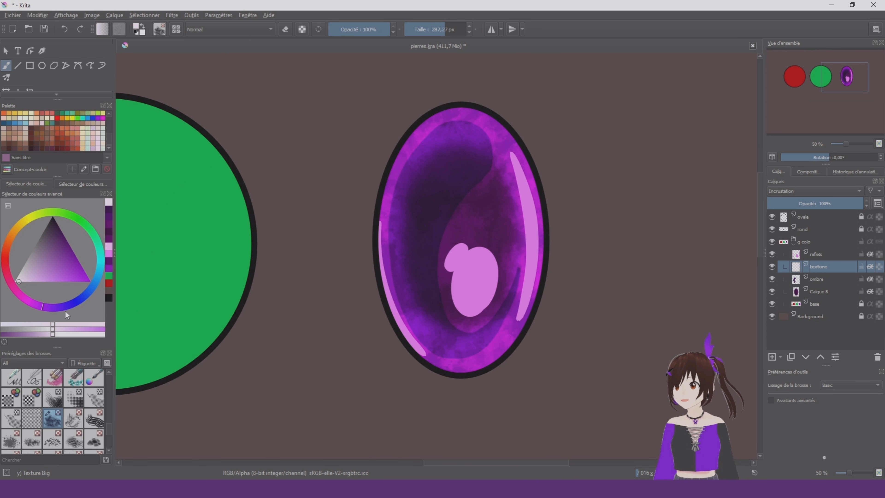
Recolour the locked-alpha texture with Airbrush Soft at about 426 px, using light violet, pink and pale tones
{"action": "left_click_drag", "start_coordinate": [39, 268], "coordinate": [41, 304]}
{"action": "right_click", "coordinate": [491, 295]}
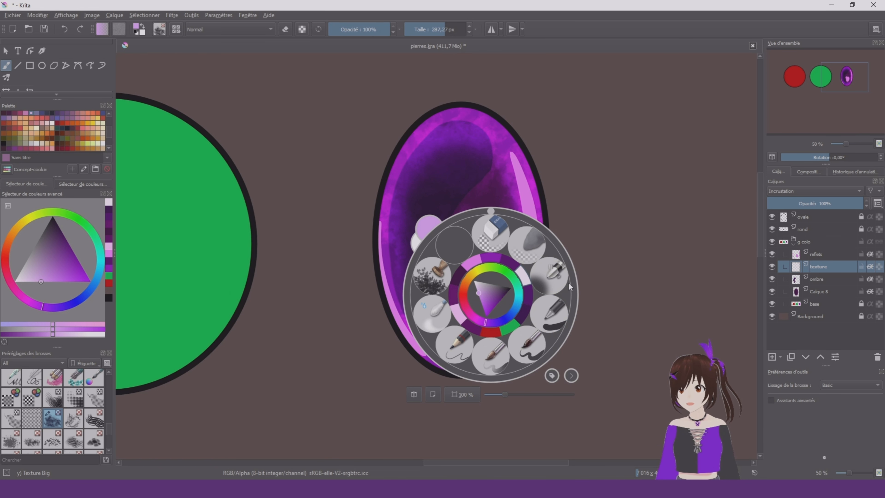
{"action": "left_click", "coordinate": [547, 313]}
{"action": "left_click", "coordinate": [879, 267]}
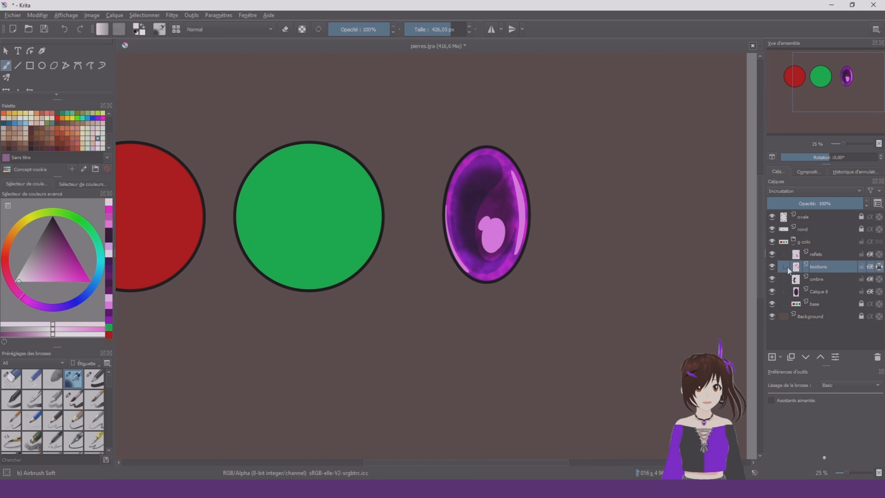
Add a new layer above texture with the texture layer hidden, and choose the Texture Spray brush
{"action": "left_click", "coordinate": [772, 356]}
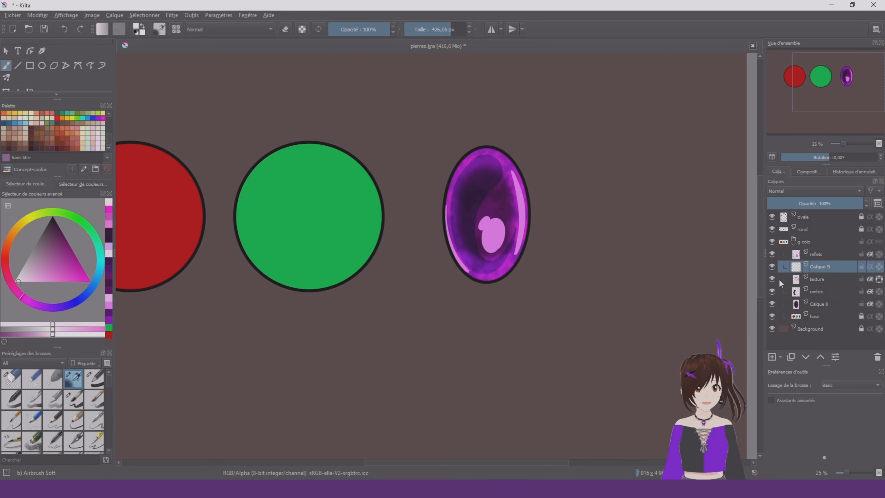
{"action": "left_click", "coordinate": [775, 280]}
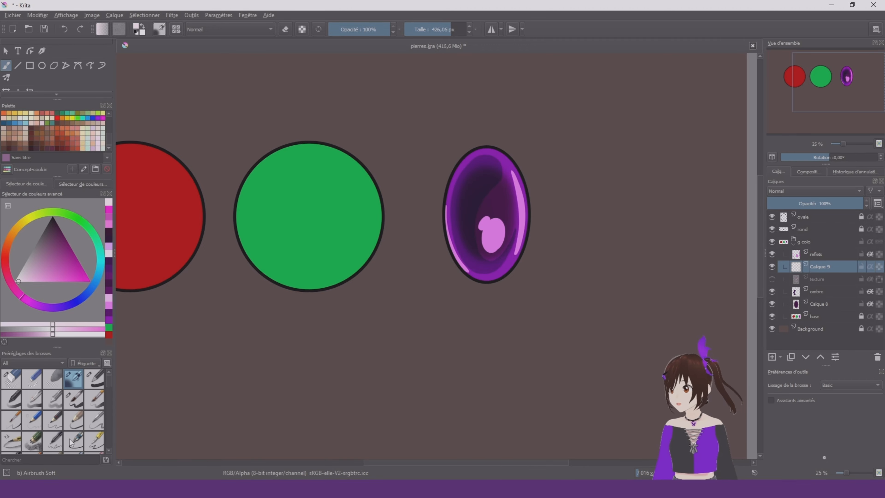
{"action": "scroll", "coordinate": [69, 439], "scroll_direction": "down", "scroll_amount": 3}
{"action": "scroll", "coordinate": [69, 439], "scroll_direction": "down", "scroll_amount": 5}
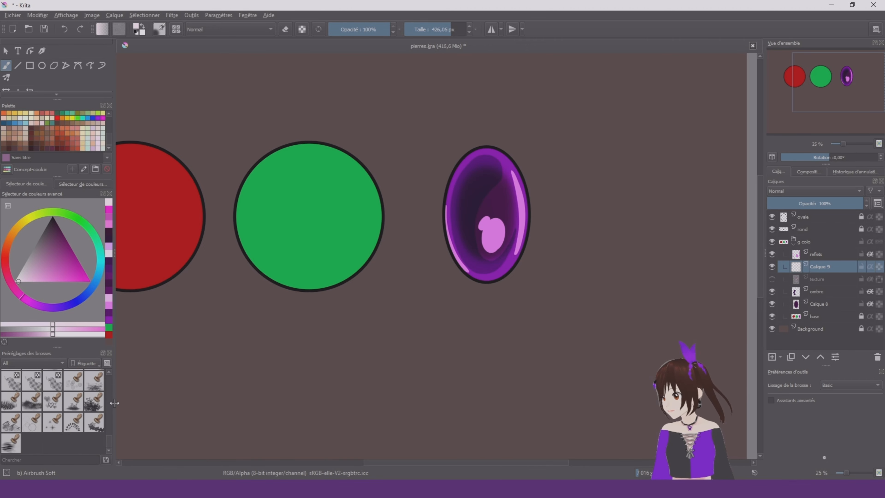
{"action": "scroll", "coordinate": [80, 411], "scroll_direction": "up", "scroll_amount": 2}
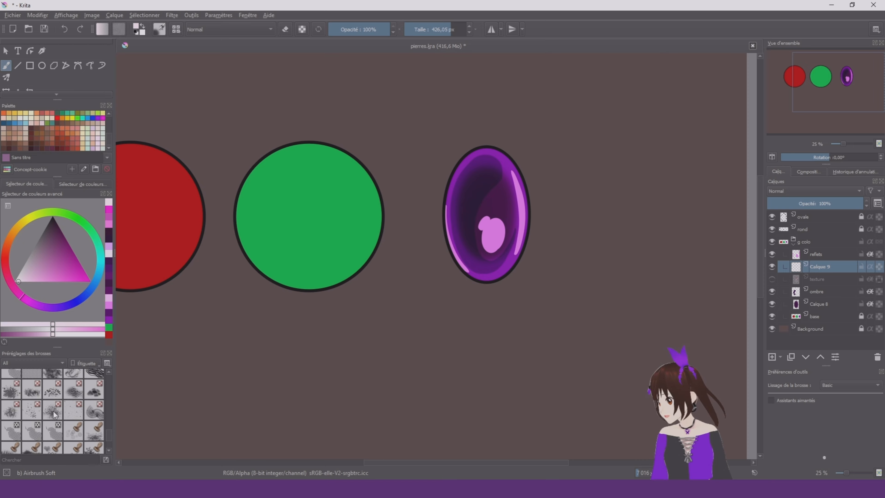
{"action": "left_click", "coordinate": [54, 411]}
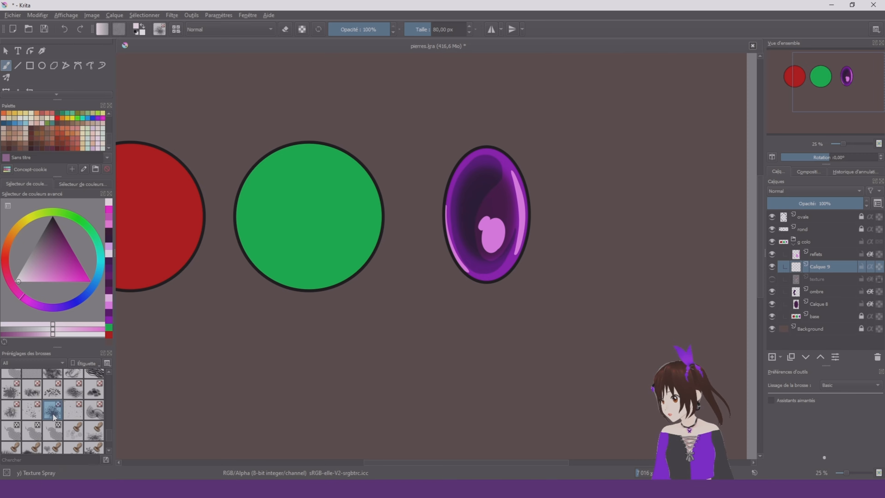
{"action": "left_click", "coordinate": [35, 413]}
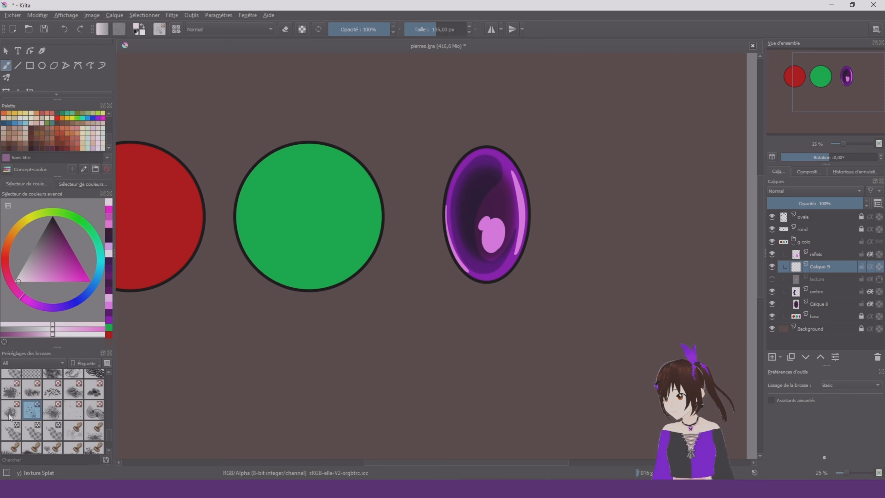
{"action": "left_click", "coordinate": [53, 410]}
{"action": "scroll", "coordinate": [503, 172], "scroll_direction": "up", "scroll_amount": 2}
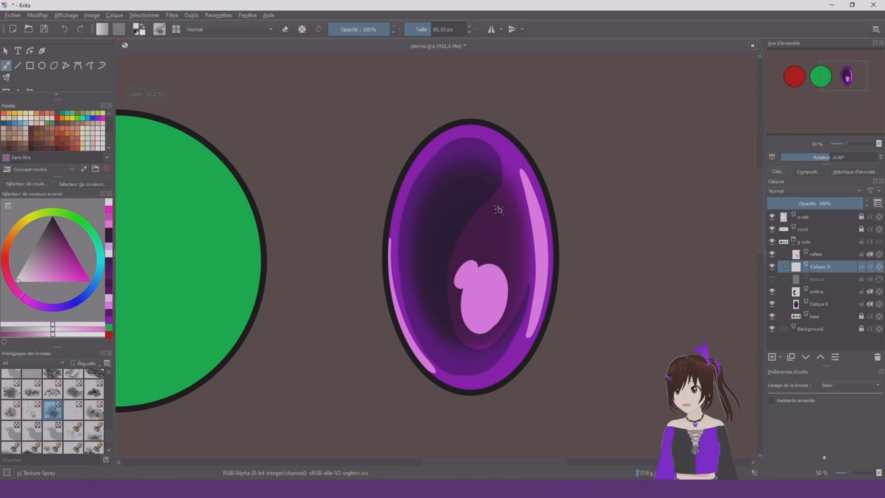
Spray pale speckles of varied size over the whole oval with Texture Spray at about 435 px
{"action": "left_click_drag", "start_coordinate": [509, 214], "coordinate": [515, 195]}
{"action": "key", "text": "ctrl+z"}
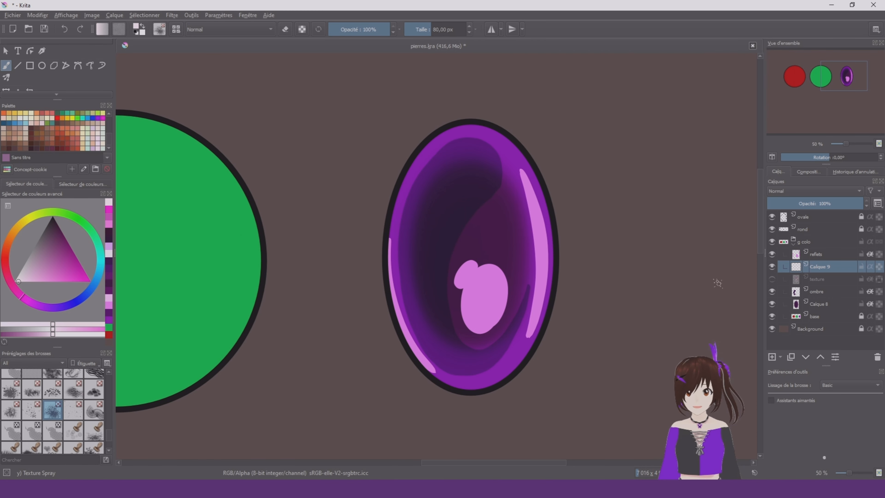
{"action": "left_click_drag", "start_coordinate": [401, 194], "coordinate": [547, 232], "text": "shift"}
{"action": "mouse_move", "coordinate": [543, 232]}
{"action": "left_mouse_down"}
{"action": "mouse_move", "coordinate": [468, 158]}
{"action": "mouse_move", "coordinate": [428, 242]}
{"action": "mouse_move", "coordinate": [459, 329]}
{"action": "mouse_move", "coordinate": [513, 363]}
{"action": "mouse_move", "coordinate": [553, 310]}
{"action": "left_mouse_up"}
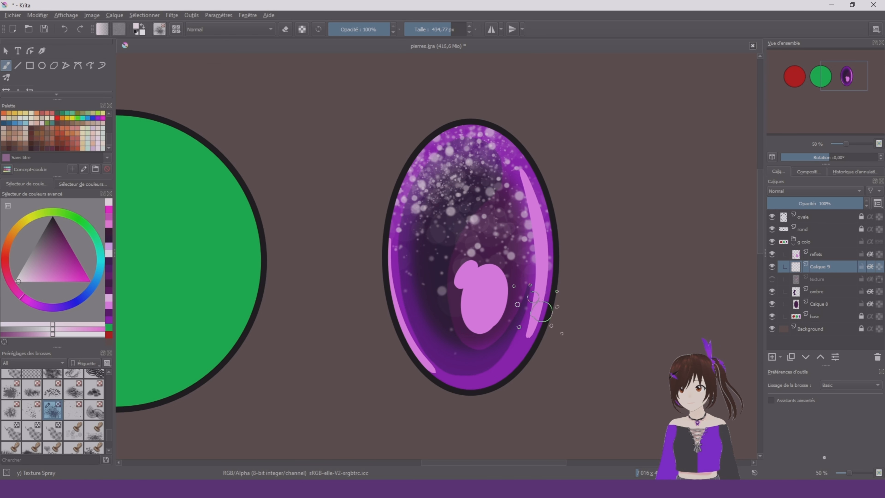
{"action": "scroll", "coordinate": [556, 148], "scroll_direction": "down", "scroll_amount": 2}
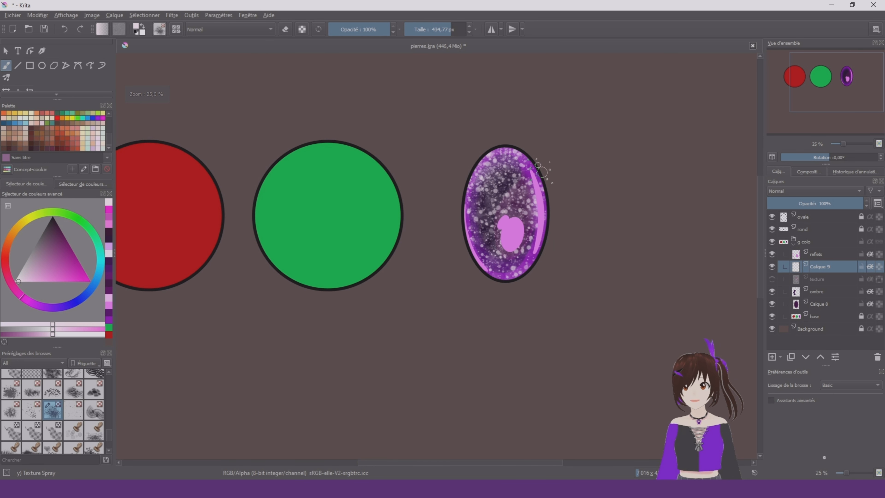
{"action": "scroll", "coordinate": [542, 170], "scroll_direction": "up", "scroll_amount": 2}
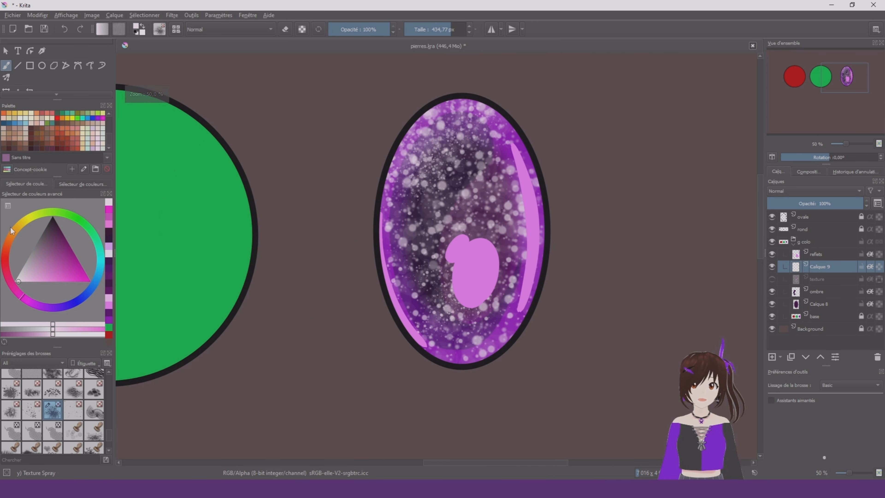
Recolour the speckles magenta with Basic-1 at about 642 px under locked alpha, and set their layer's blending mode to Incrustation
{"action": "left_click", "coordinate": [62, 272]}
{"action": "right_click", "coordinate": [466, 277]}
{"action": "left_click", "coordinate": [541, 283]}
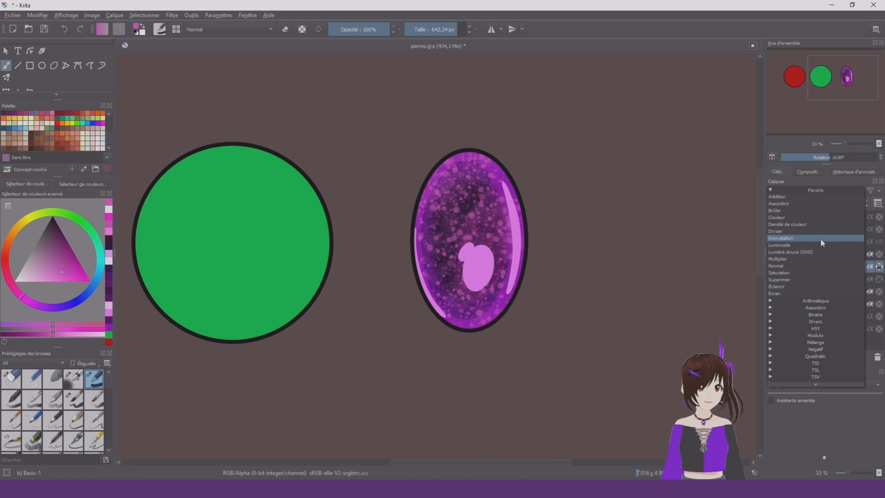
{"action": "left_click", "coordinate": [820, 241]}
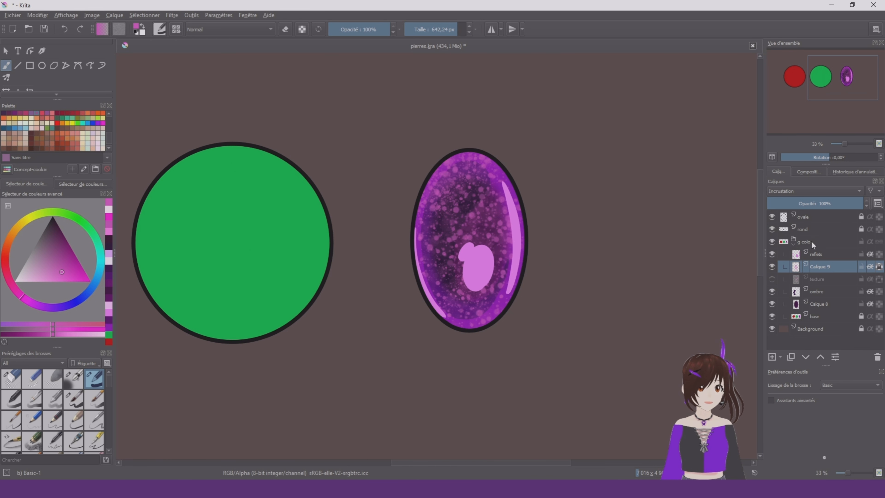
{"action": "scroll", "coordinate": [592, 247], "scroll_direction": "down", "scroll_amount": 2}
{"action": "scroll", "coordinate": [592, 247], "scroll_direction": "up", "scroll_amount": 2}
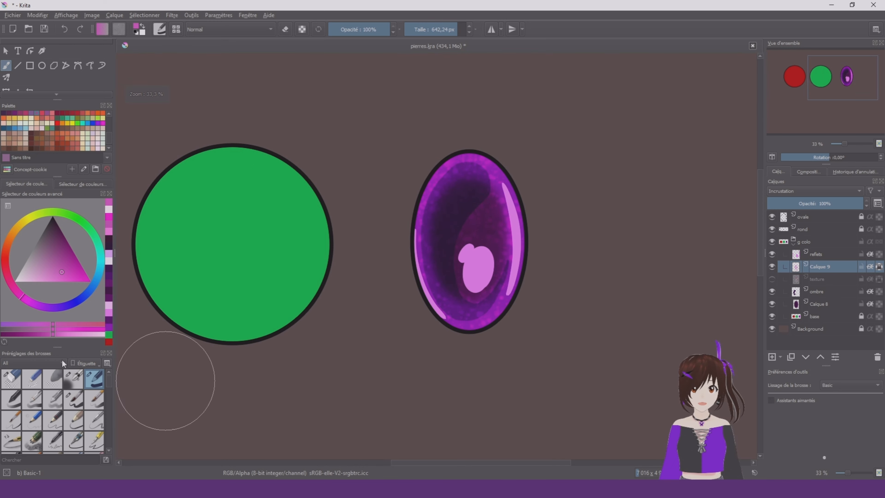
Recolour the speckles in a pale pink and move their layer between ombre and Calique 8
{"action": "left_click_drag", "start_coordinate": [51, 268], "coordinate": [34, 281]}
{"action": "scroll", "coordinate": [488, 209], "scroll_direction": "down", "scroll_amount": 1}
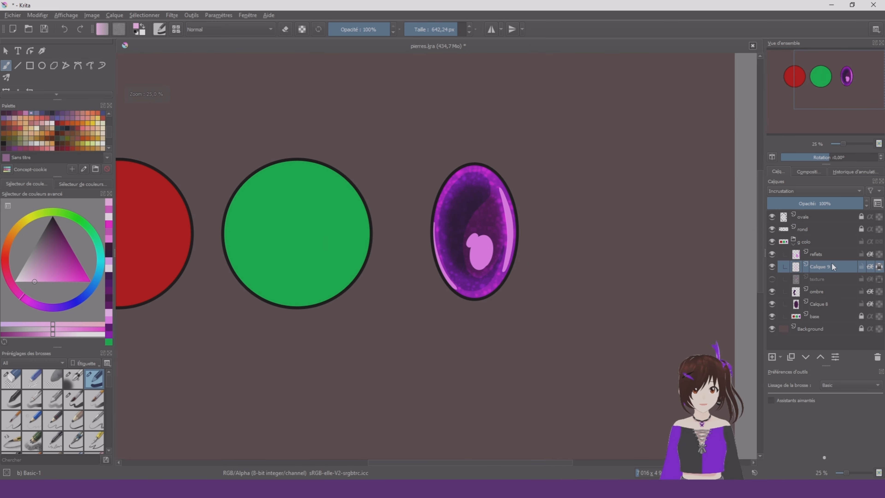
{"action": "left_click_drag", "start_coordinate": [820, 267], "coordinate": [821, 297]}
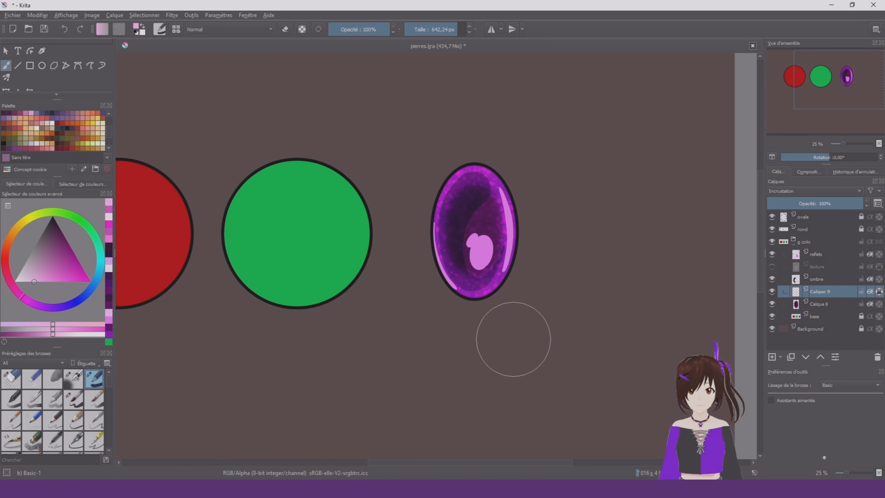
{"action": "scroll", "coordinate": [577, 267], "scroll_direction": "up", "scroll_amount": 2}
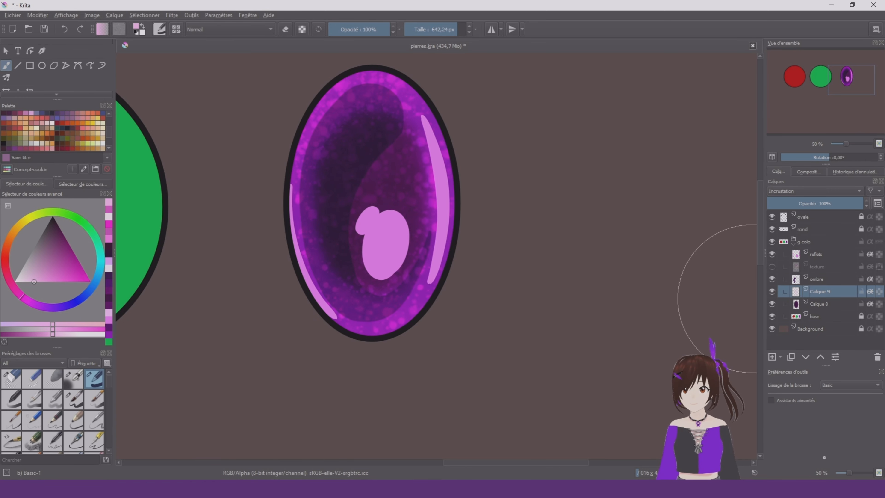
{"action": "scroll", "coordinate": [633, 303], "scroll_direction": "down", "scroll_amount": 2}
{"action": "scroll", "coordinate": [497, 266], "scroll_direction": "up", "scroll_amount": 1}
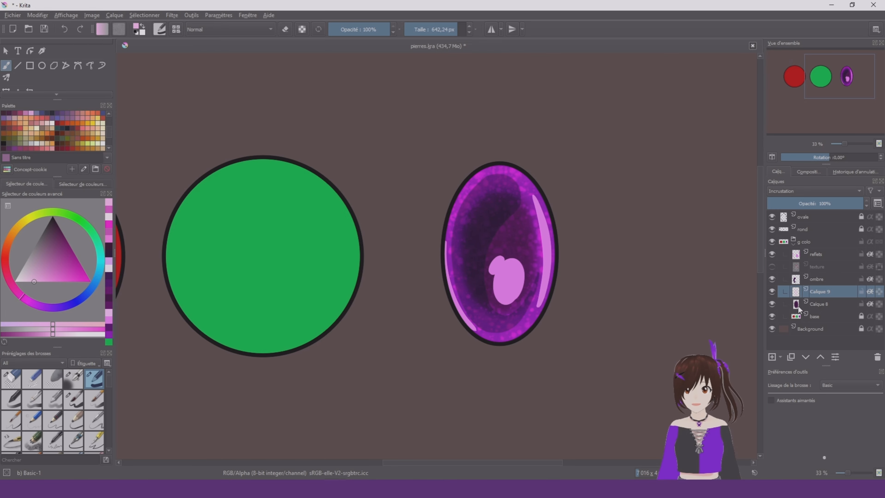
Add a new layer above the hidden Calique 9 and choose the Texture Spray brush at a smaller size
{"action": "left_click", "coordinate": [773, 291]}
{"action": "left_click", "coordinate": [772, 357]}
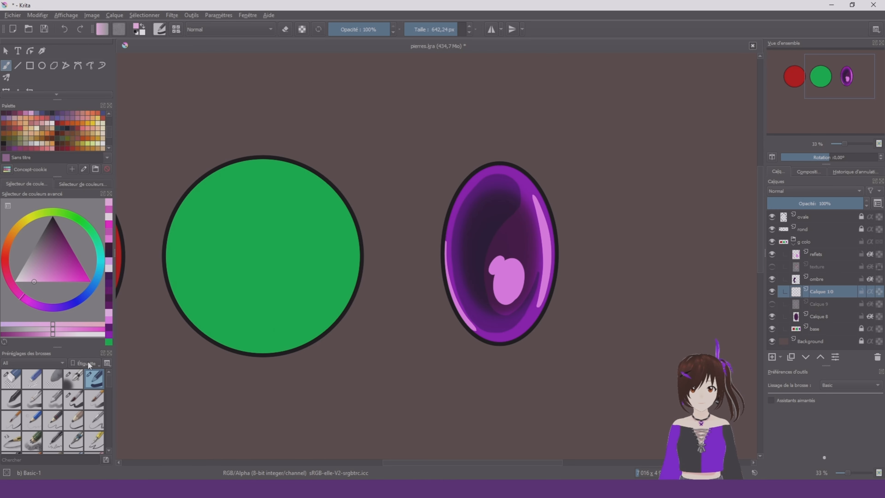
{"action": "scroll", "coordinate": [64, 402], "scroll_direction": "down", "scroll_amount": 5}
{"action": "left_click_drag", "start_coordinate": [537, 171], "coordinate": [395, 171], "text": "shift"}
{"action": "left_click", "coordinate": [52, 407]}
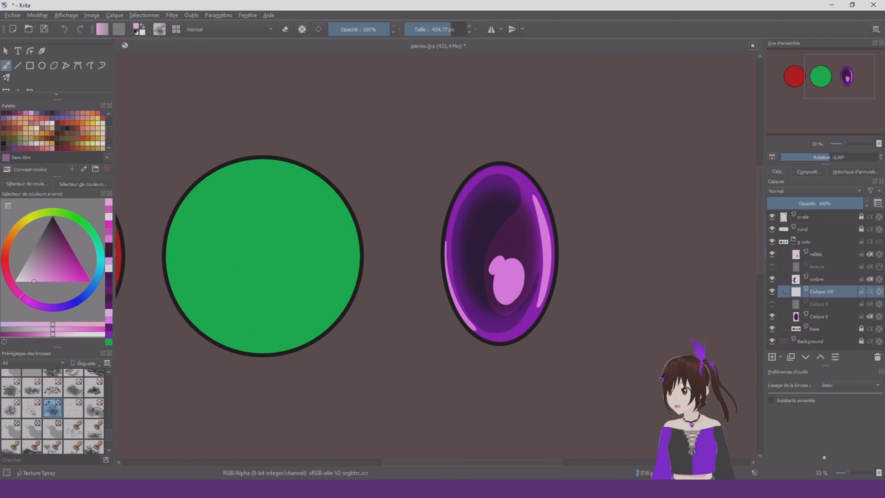
{"action": "scroll", "coordinate": [503, 240], "scroll_direction": "up", "scroll_amount": 1}
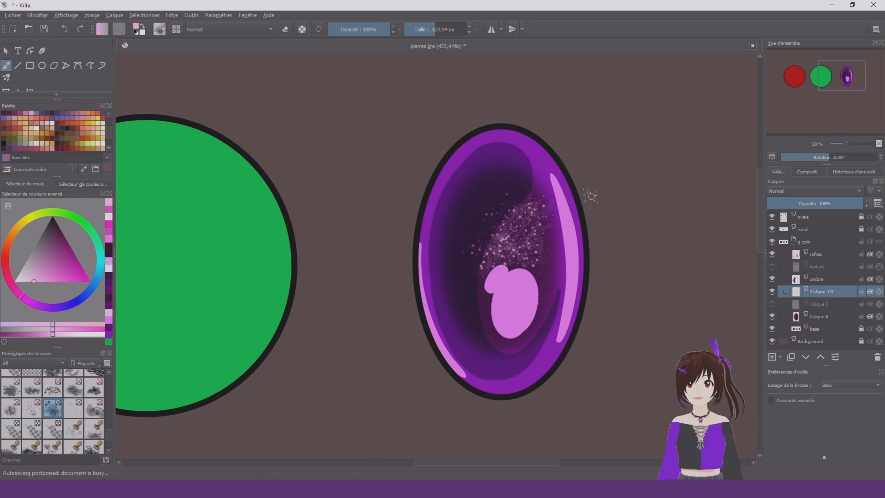
{"action": "key", "text": "ctrl+z"}
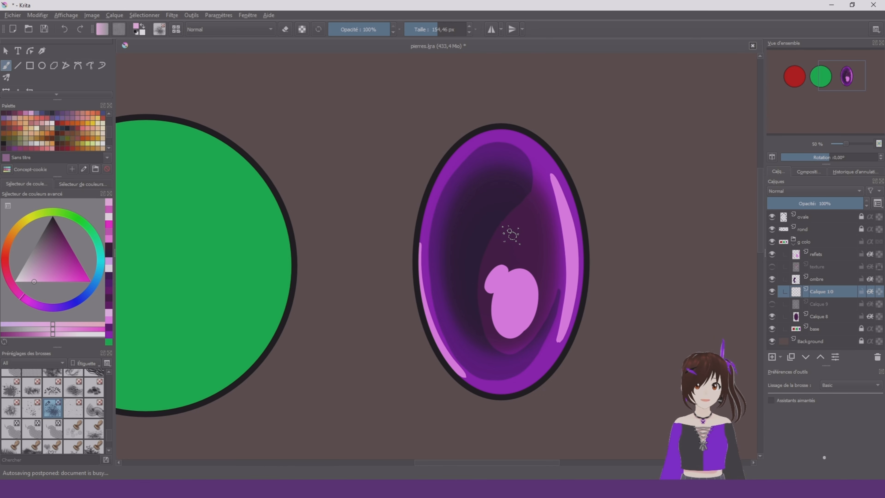
Spray fine light pink speckles across the oval on Calique 10 with Texture Spray at about 158 px
{"action": "mouse_move", "coordinate": [511, 235]}
{"action": "left_mouse_down"}
{"action": "mouse_move", "coordinate": [519, 246]}
{"action": "mouse_move", "coordinate": [505, 244]}
{"action": "mouse_move", "coordinate": [504, 311]}
{"action": "left_mouse_up"}
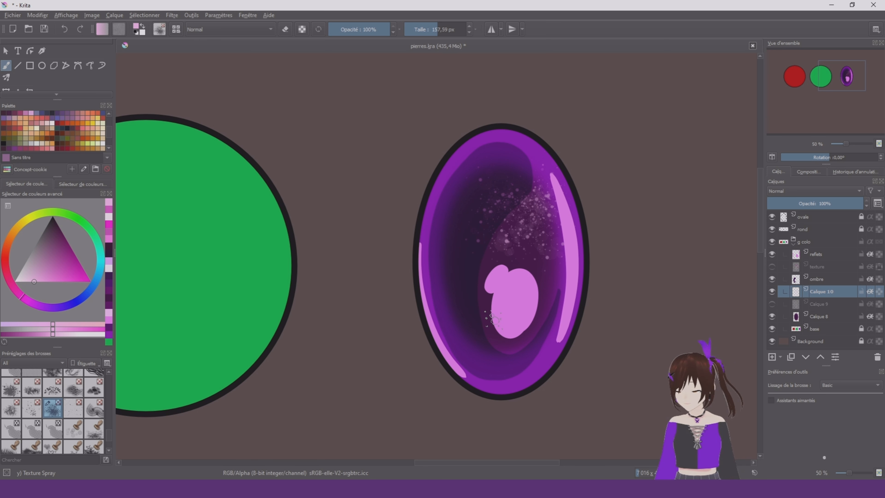
{"action": "scroll", "coordinate": [580, 194], "scroll_direction": "down", "scroll_amount": 3}
{"action": "scroll", "coordinate": [543, 198], "scroll_direction": "up", "scroll_amount": 3}
{"action": "left_click_drag", "start_coordinate": [521, 329], "coordinate": [493, 359]}
Choose a light blue and spray fine speckles of it over the oval's dark centre and rim at about 158 px
{"action": "left_click", "coordinate": [51, 306]}
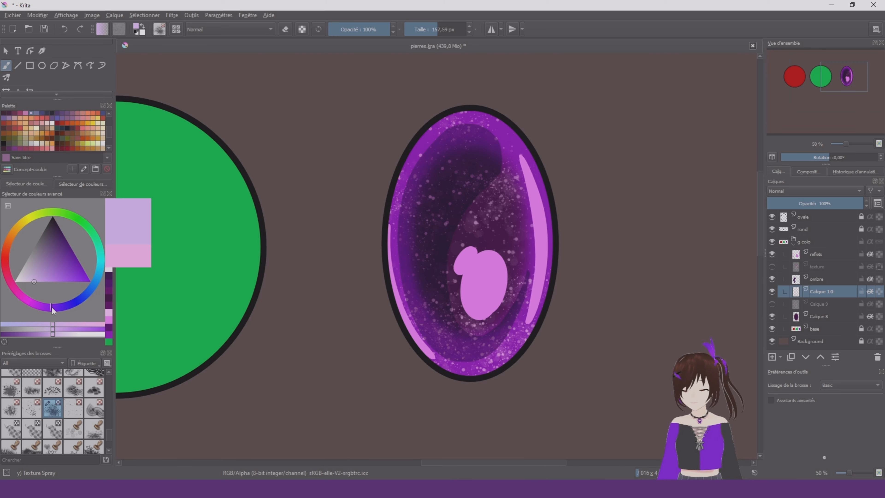
{"action": "left_click", "coordinate": [77, 269]}
{"action": "left_click_drag", "start_coordinate": [490, 197], "coordinate": [506, 237]}
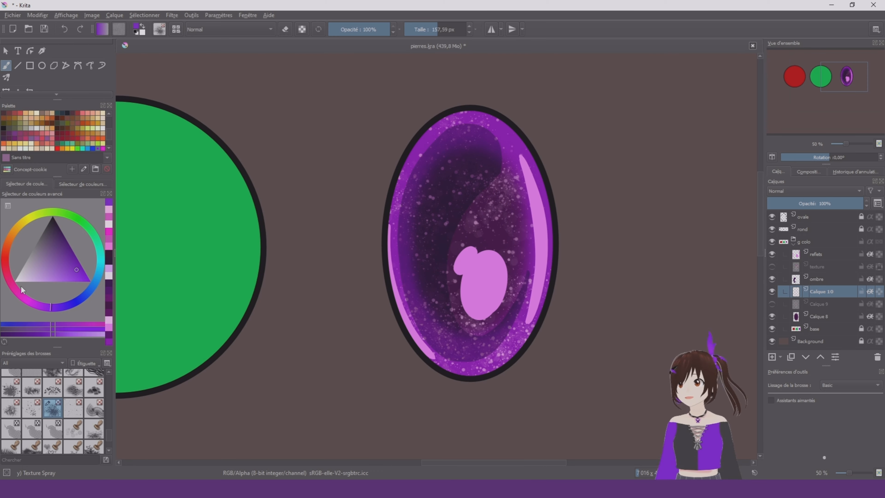
{"action": "left_click", "coordinate": [75, 302]}
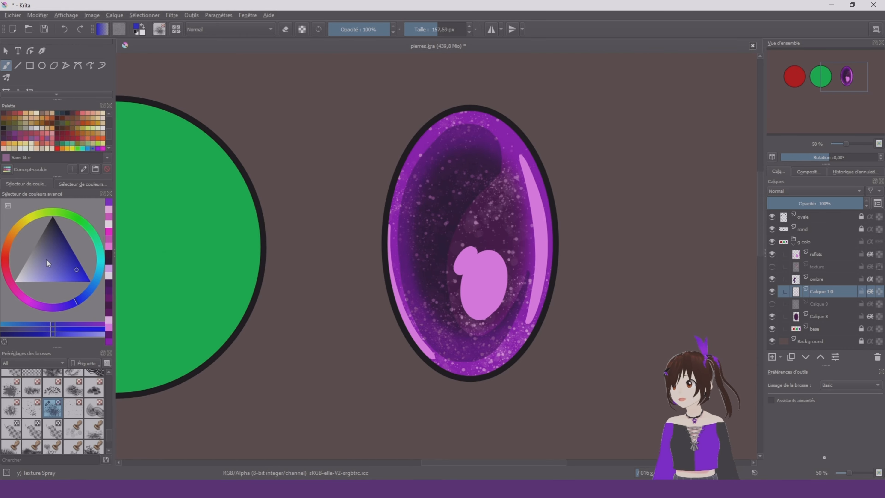
{"action": "left_click", "coordinate": [47, 282]}
{"action": "mouse_move", "coordinate": [421, 222]}
{"action": "left_mouse_down"}
{"action": "mouse_move", "coordinate": [445, 305]}
{"action": "mouse_move", "coordinate": [440, 264]}
{"action": "mouse_move", "coordinate": [424, 249]}
{"action": "mouse_move", "coordinate": [413, 275]}
{"action": "mouse_move", "coordinate": [490, 339]}
{"action": "mouse_move", "coordinate": [454, 343]}
{"action": "mouse_move", "coordinate": [485, 358]}
{"action": "left_mouse_up"}
{"action": "mouse_move", "coordinate": [517, 245]}
{"action": "left_mouse_down"}
{"action": "mouse_move", "coordinate": [539, 260]}
{"action": "mouse_move", "coordinate": [526, 166]}
{"action": "mouse_move", "coordinate": [477, 127]}
{"action": "mouse_move", "coordinate": [516, 168]}
{"action": "mouse_move", "coordinate": [533, 236]}
{"action": "left_mouse_up"}
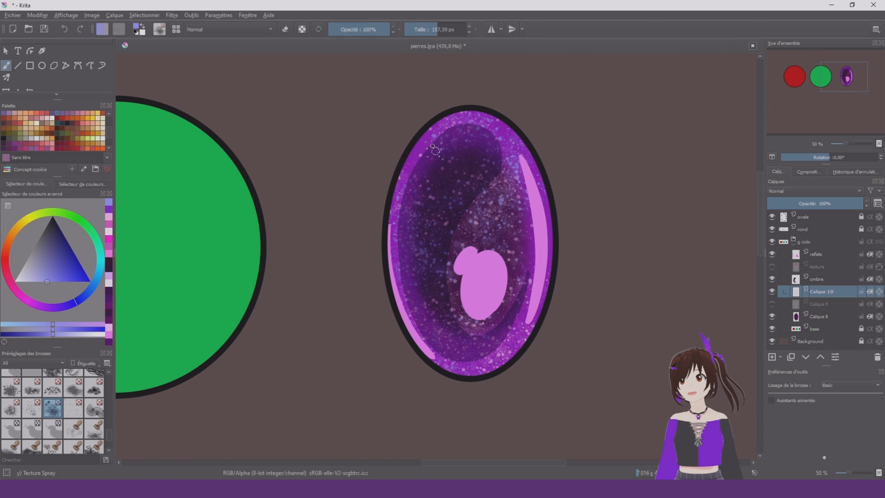
{"action": "left_click_drag", "start_coordinate": [435, 149], "coordinate": [411, 165]}
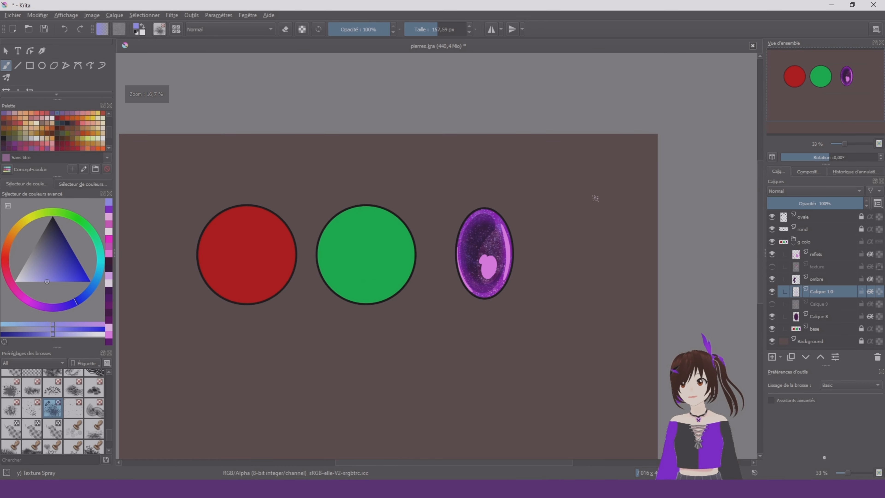
Try the Penumbra A blending mode on Calique 10, review the other modes and set it to Penumbra C
{"action": "scroll", "coordinate": [467, 270], "scroll_direction": "up", "scroll_amount": 3}
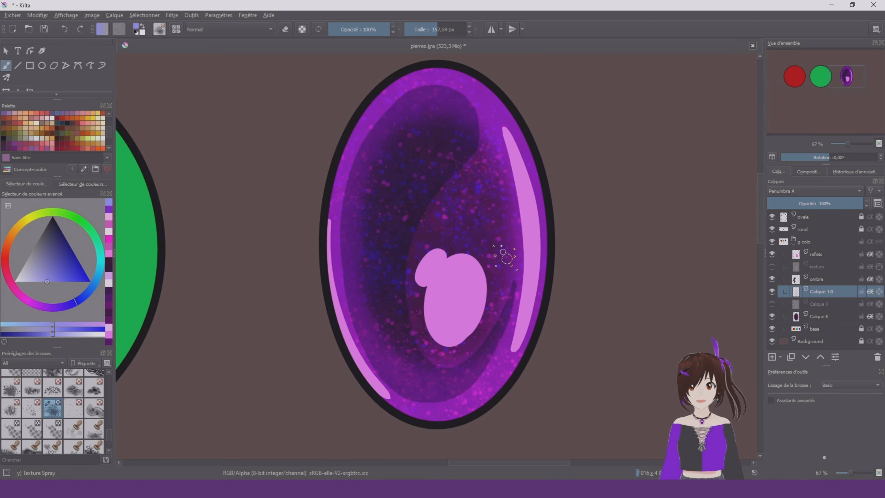
{"action": "scroll", "coordinate": [504, 258], "scroll_direction": "down", "scroll_amount": 3}
{"action": "scroll", "coordinate": [509, 228], "scroll_direction": "up", "scroll_amount": 3}
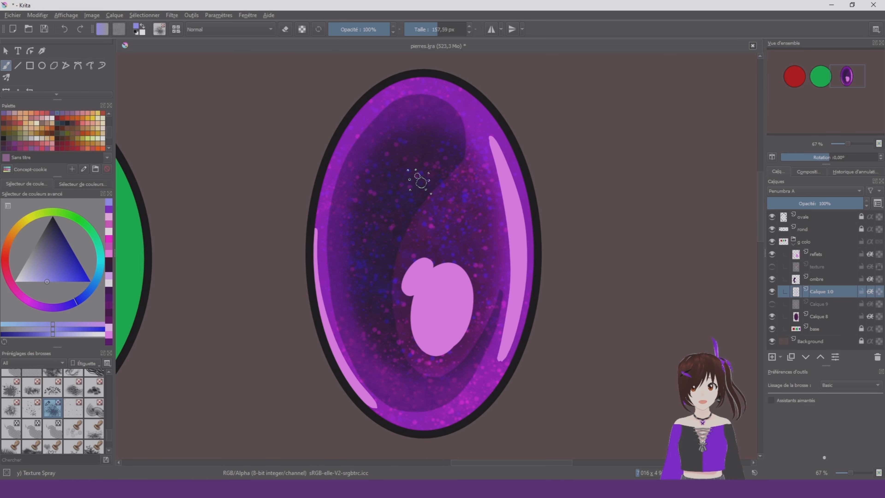
{"action": "left_click", "coordinate": [825, 188]}
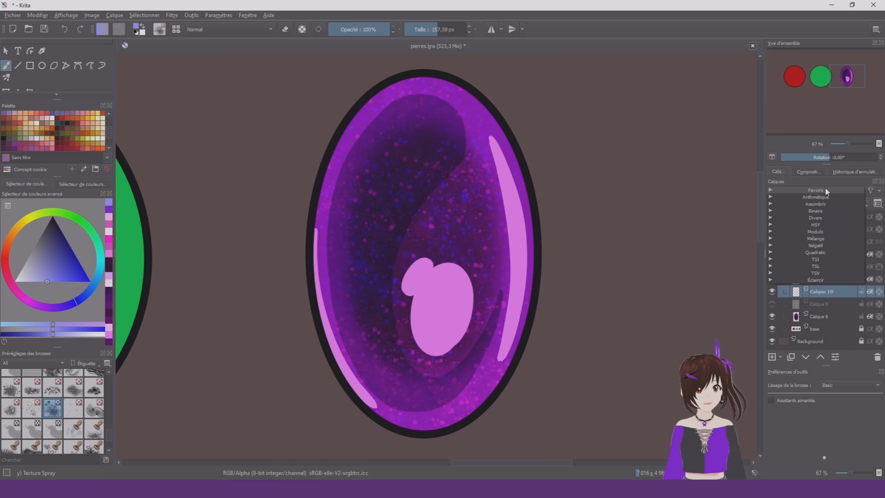
{"action": "left_click", "coordinate": [832, 178]}
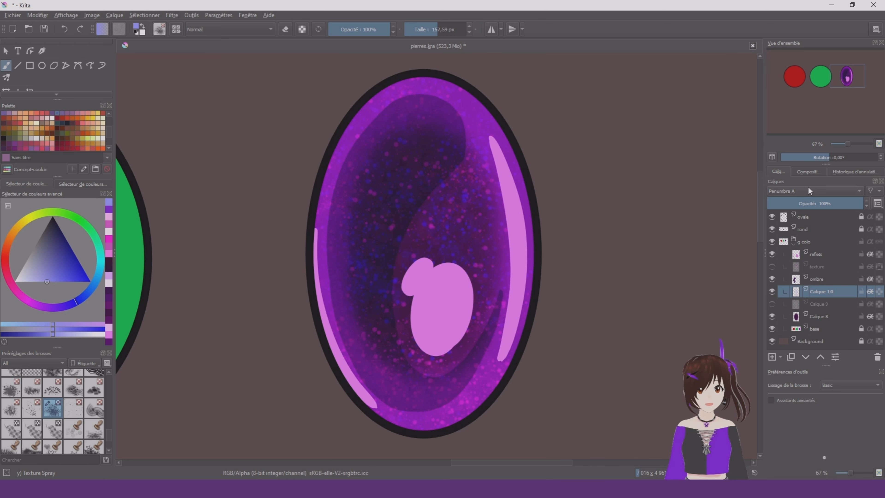
{"action": "scroll", "coordinate": [809, 191], "scroll_direction": "down", "scroll_amount": 1}
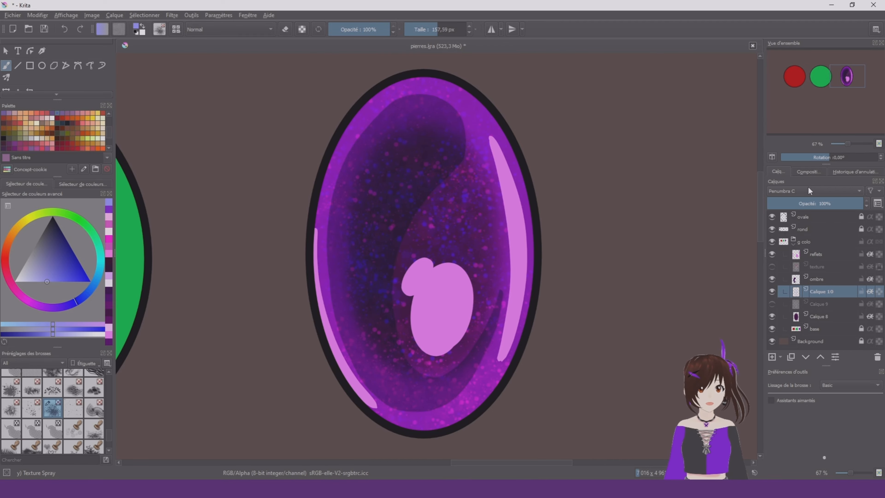
{"action": "scroll", "coordinate": [527, 206], "scroll_direction": "down", "scroll_amount": 3}
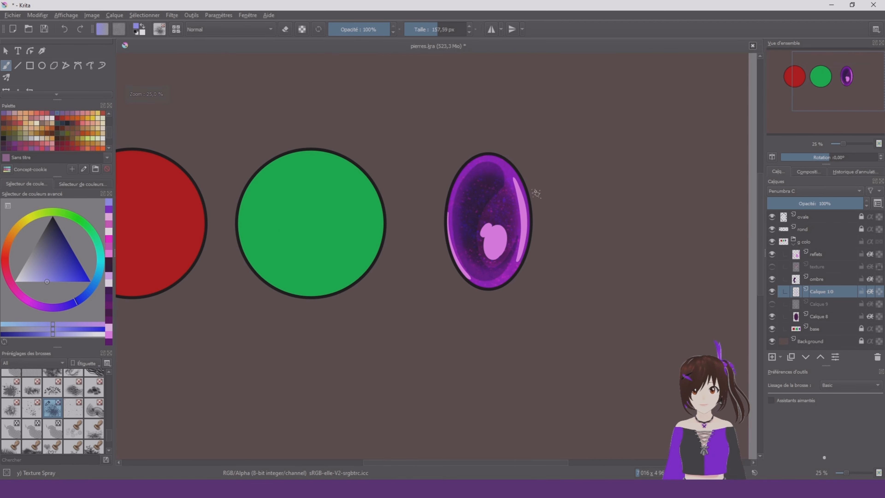
Recolour Calique 10's speckles with the Basic-1 brush at about 319 px, painting over them in pale lavender and in saturated blue
{"action": "scroll", "coordinate": [479, 207], "scroll_direction": "up", "scroll_amount": 3}
{"action": "right_click", "coordinate": [571, 246]}
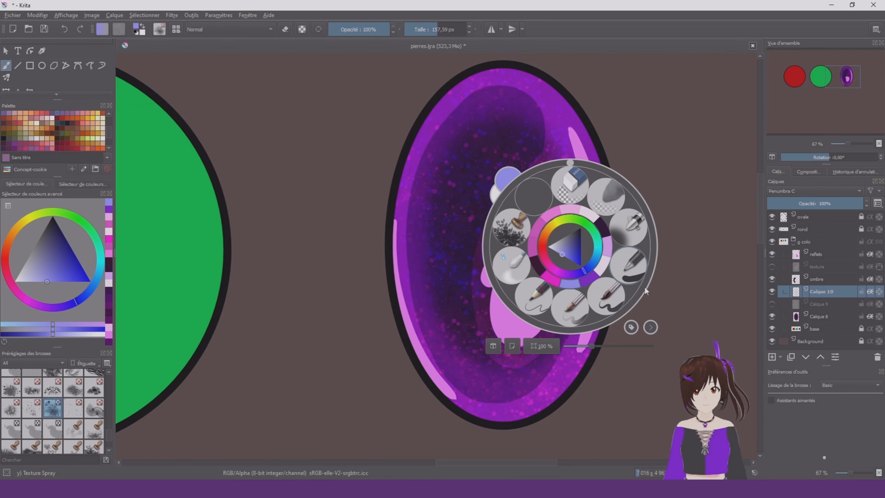
{"action": "left_click", "coordinate": [628, 265]}
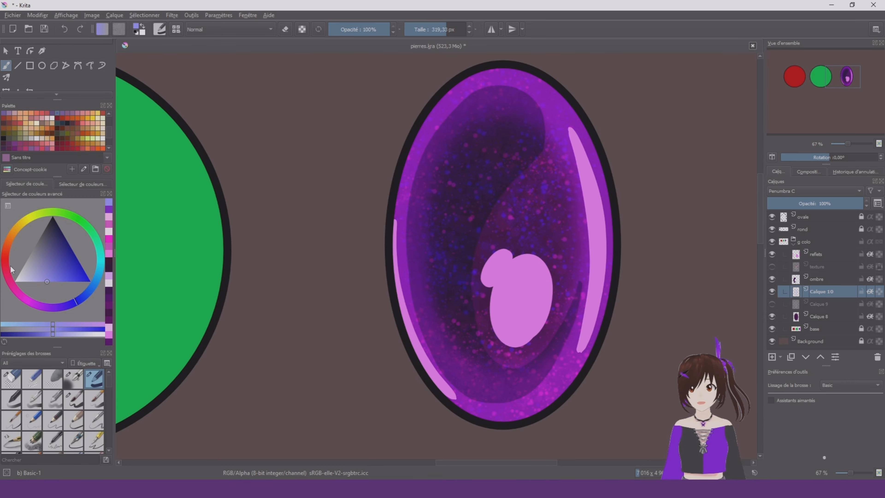
{"action": "left_click_drag", "start_coordinate": [30, 283], "coordinate": [24, 291]}
{"action": "right_click", "coordinate": [439, 290]}
{"action": "left_click", "coordinate": [495, 310]}
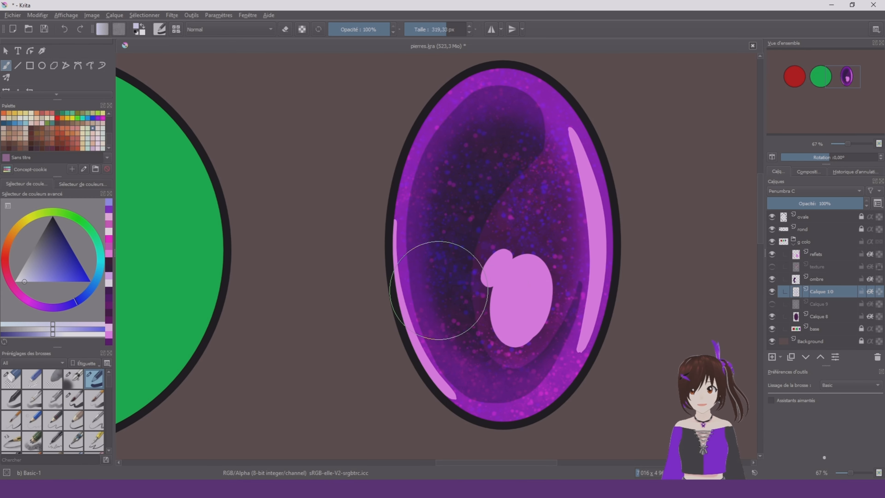
{"action": "mouse_move", "coordinate": [622, 174]}
{"action": "left_mouse_down"}
{"action": "mouse_move", "coordinate": [356, 262]}
{"action": "mouse_move", "coordinate": [426, 281]}
{"action": "mouse_move", "coordinate": [642, 385]}
{"action": "left_mouse_up"}
{"action": "left_click_drag", "start_coordinate": [72, 275], "coordinate": [92, 283]}
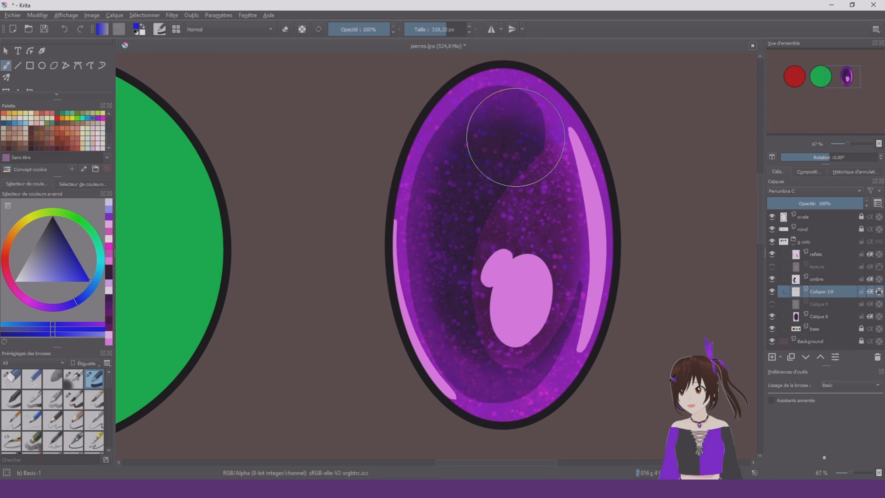
{"action": "left_click_drag", "start_coordinate": [557, 122], "coordinate": [331, 218]}
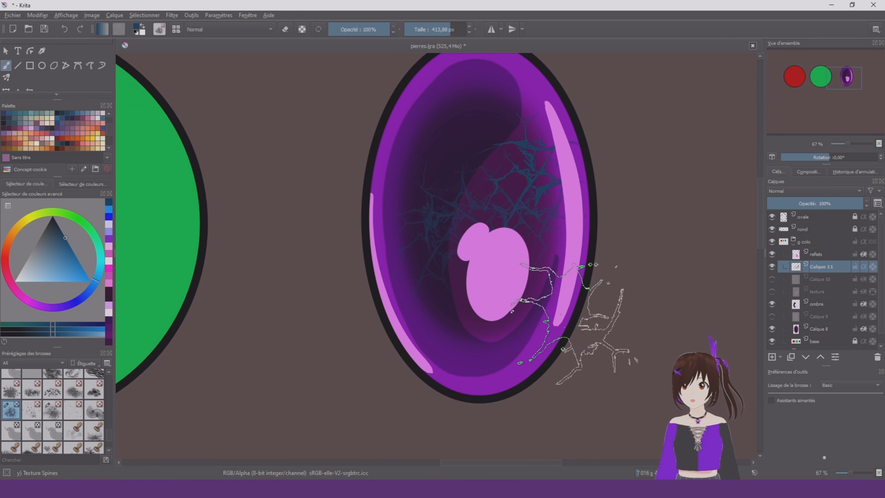
Undo the latest Texture Spines strokes on Calique 11 and turn on the layer's alpha inheritance
{"action": "left_click", "coordinate": [64, 29]}
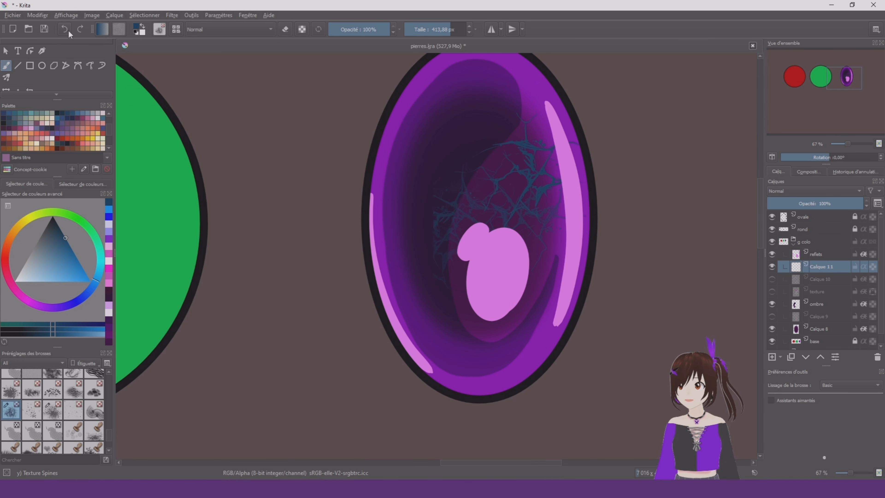
{"action": "left_click", "coordinate": [64, 29]}
{"action": "left_click", "coordinate": [863, 266]}
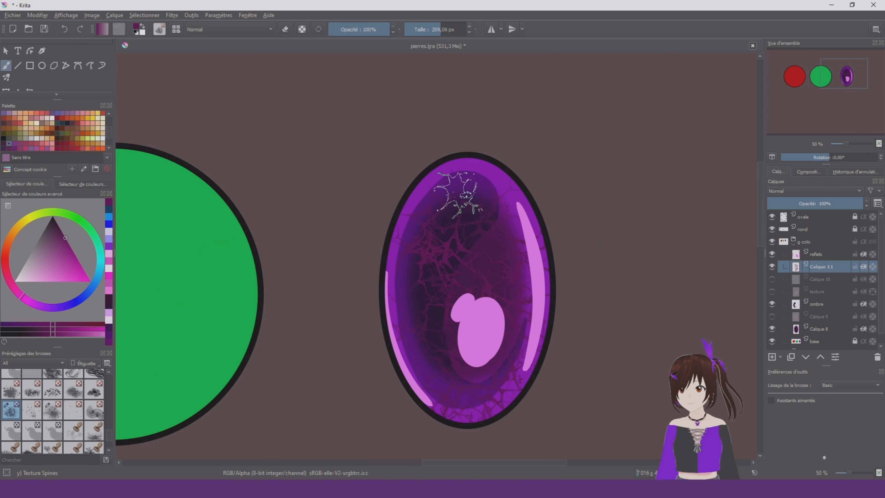
Set Calique 11 to the Incrustation blending mode and recolour its veins brighter magenta with Basic-1 at about 969 px
{"action": "left_click", "coordinate": [817, 190]}
{"action": "left_click", "coordinate": [812, 181]}
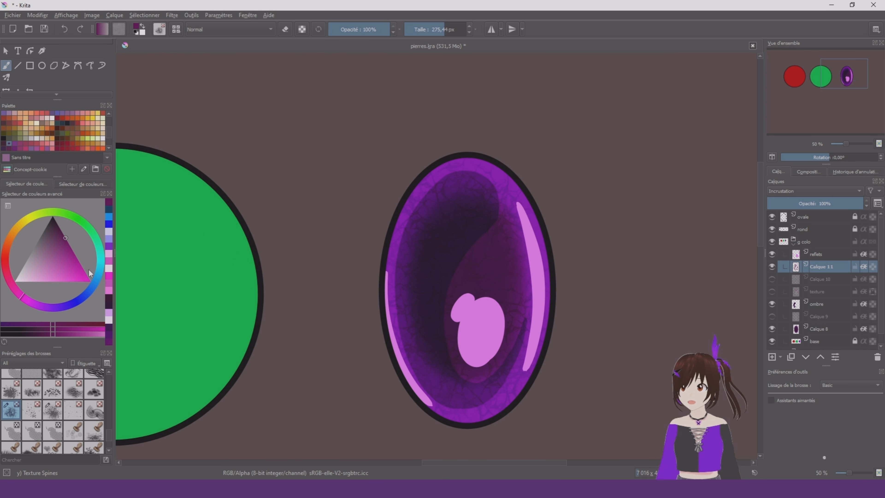
{"action": "left_click", "coordinate": [75, 256]}
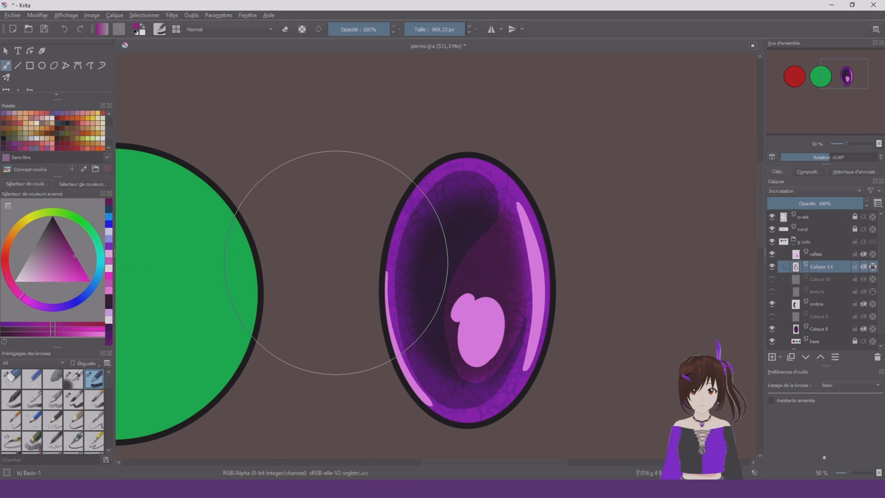
{"action": "mouse_move", "coordinate": [427, 227]}
{"action": "left_mouse_down"}
{"action": "mouse_move", "coordinate": [471, 251]}
{"action": "mouse_move", "coordinate": [464, 340]}
{"action": "left_mouse_up"}
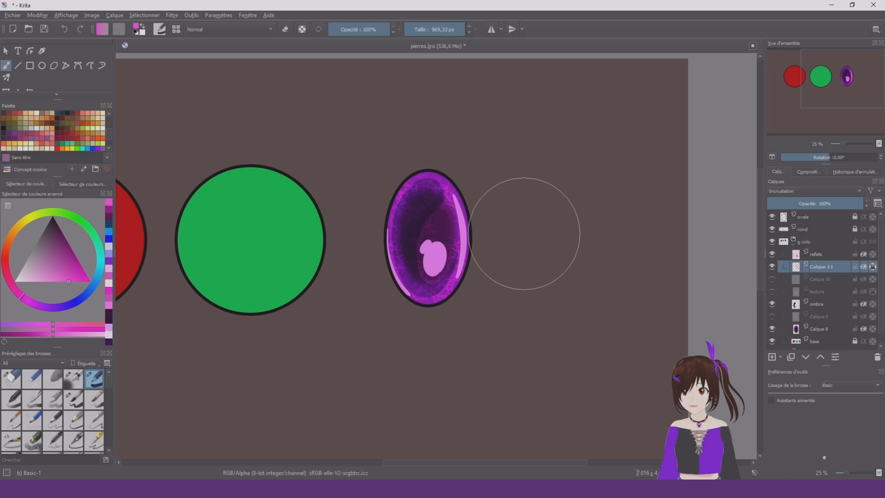
{"action": "scroll", "coordinate": [516, 233], "scroll_direction": "down", "scroll_amount": 1}
{"action": "scroll", "coordinate": [397, 240], "scroll_direction": "up", "scroll_amount": 2}
{"action": "right_click", "coordinate": [498, 255]}
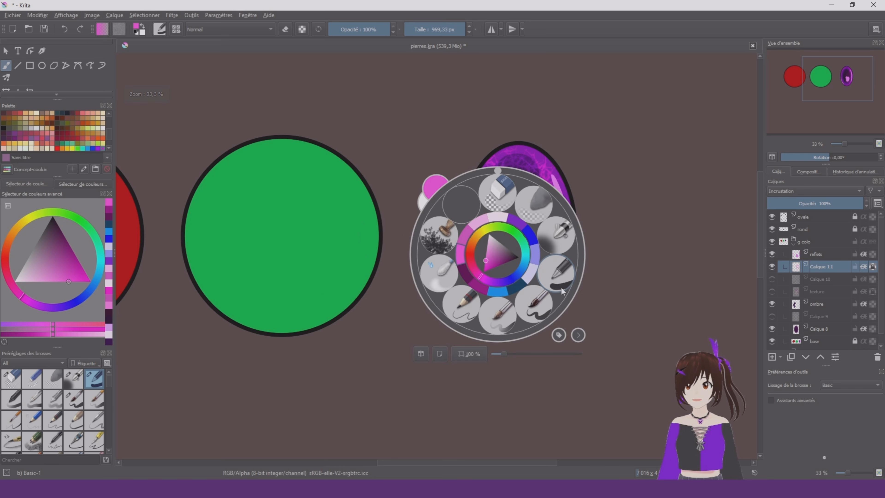
{"action": "left_click", "coordinate": [562, 291]}
Move Calique 11 directly below the ombre layer, compare several blending modes and set it to Incrustation dure
{"action": "left_click_drag", "start_coordinate": [822, 266], "coordinate": [836, 321]}
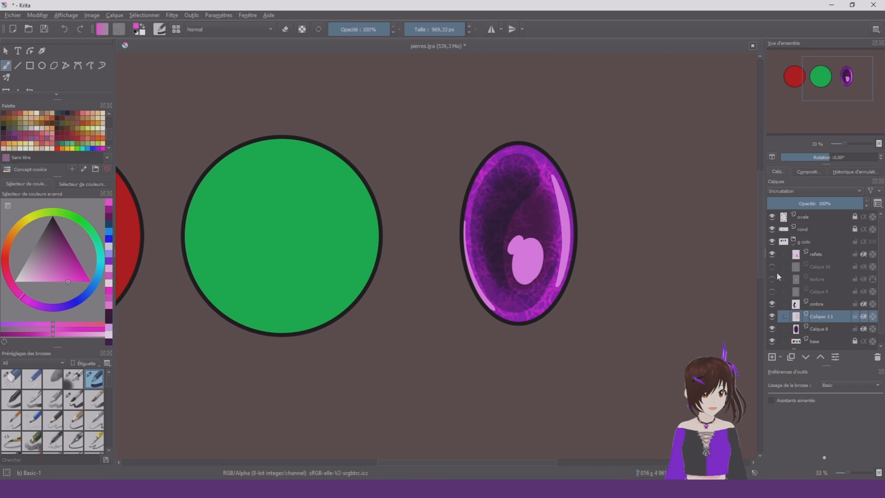
{"action": "scroll", "coordinate": [811, 192], "scroll_direction": "down", "scroll_amount": 1}
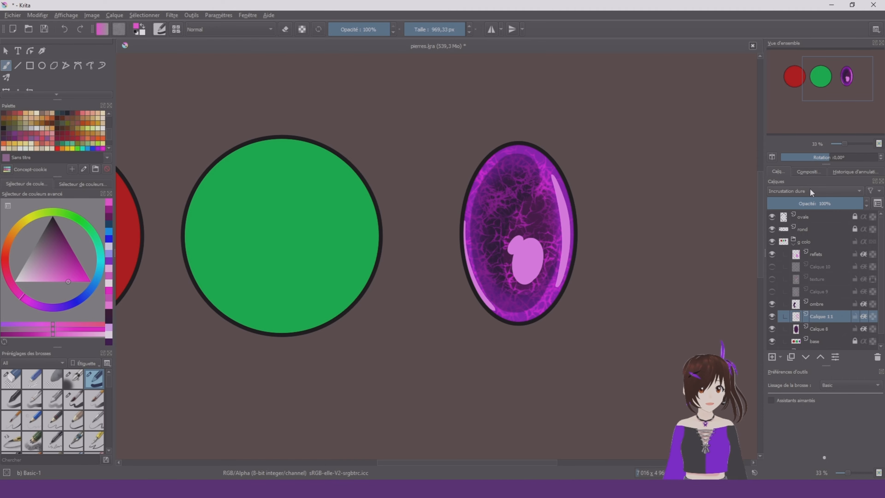
{"action": "scroll", "coordinate": [405, 326], "scroll_direction": "down", "scroll_amount": 1}
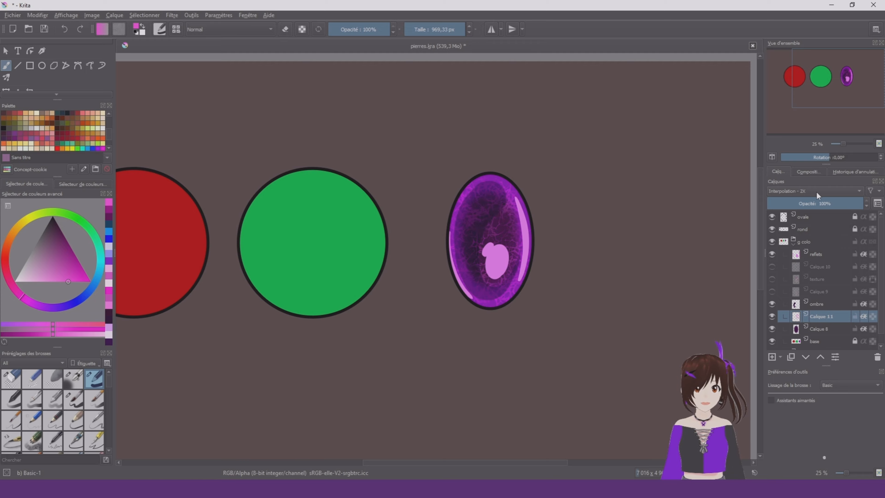
{"action": "scroll", "coordinate": [826, 189], "scroll_direction": "down", "scroll_amount": 1}
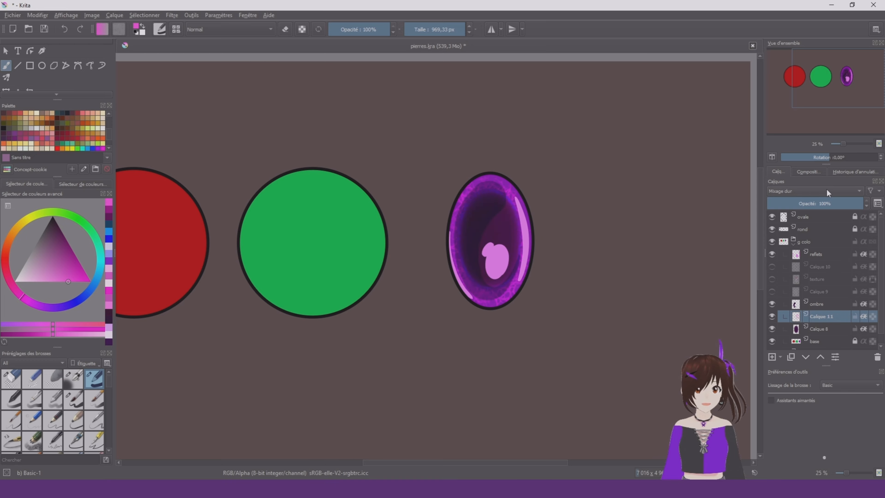
{"action": "scroll", "coordinate": [827, 189], "scroll_direction": "down", "scroll_amount": 1}
{"action": "scroll", "coordinate": [826, 189], "scroll_direction": "down", "scroll_amount": 1}
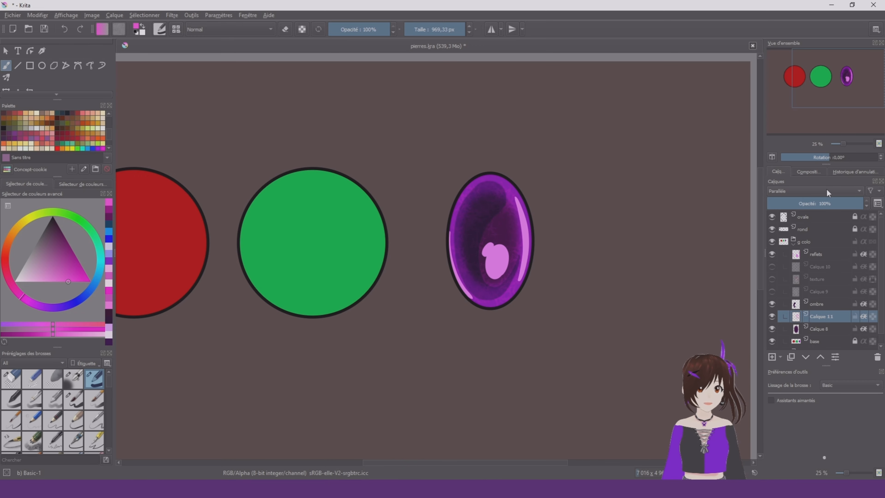
{"action": "scroll", "coordinate": [827, 188], "scroll_direction": "down", "scroll_amount": 1}
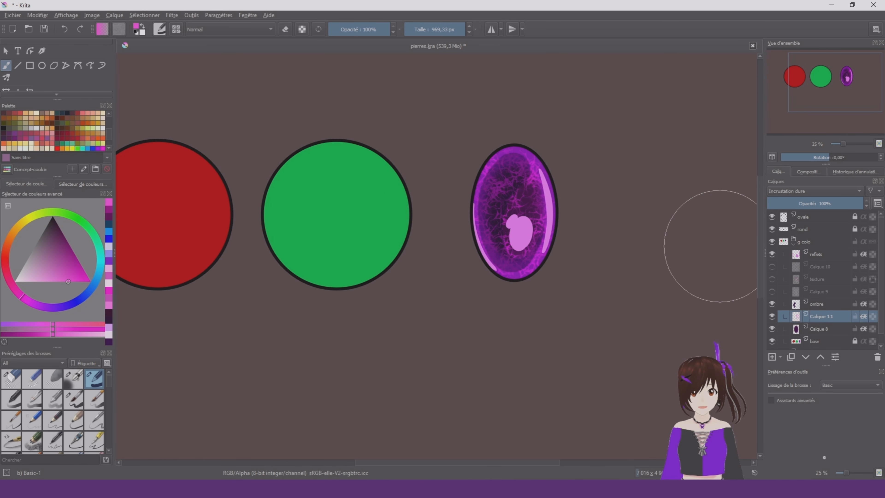
Lower Calique 11's opacity to 51 %
{"action": "left_click_drag", "start_coordinate": [832, 203], "coordinate": [826, 205]}
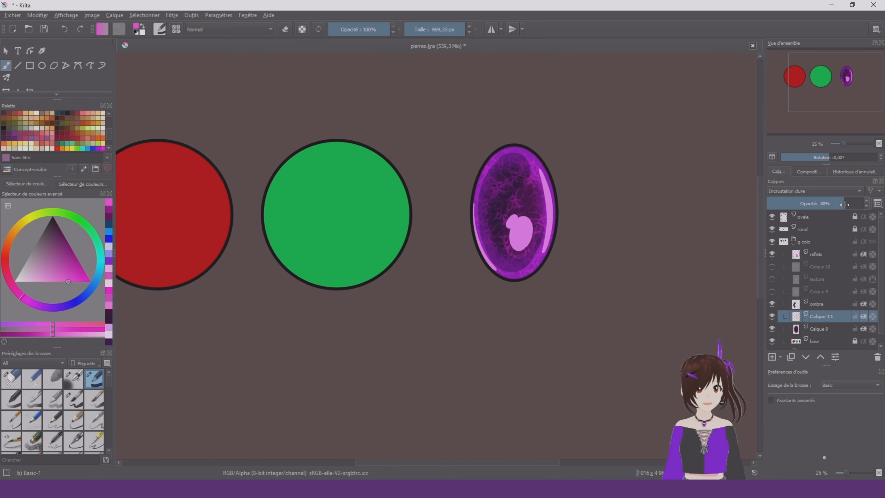
{"action": "left_click_drag", "start_coordinate": [845, 205], "coordinate": [868, 203]}
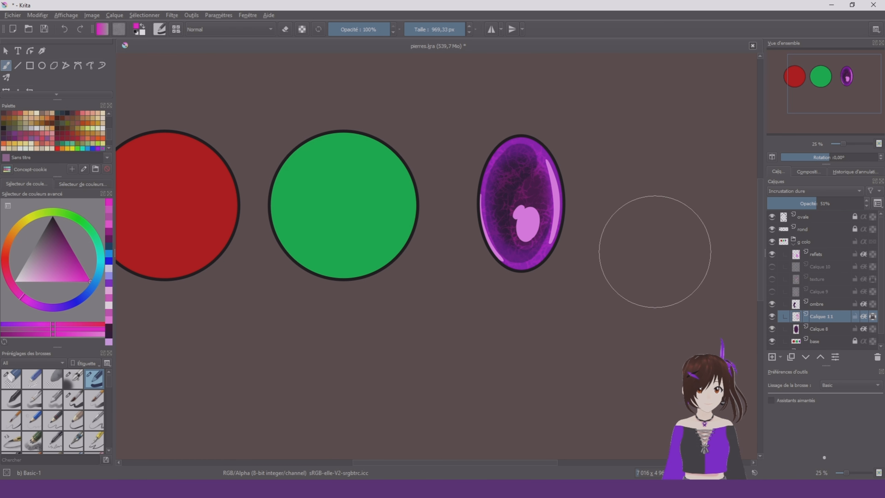
{"action": "right_click", "coordinate": [578, 239]}
{"action": "right_click", "coordinate": [578, 238]}
Unlock the ovale outline layer and paint its black outline dark magenta with Basic-1 at about 969 px
{"action": "scroll", "coordinate": [570, 165], "scroll_direction": "up", "scroll_amount": 2}
{"action": "scroll", "coordinate": [570, 165], "scroll_direction": "up", "scroll_amount": 1}
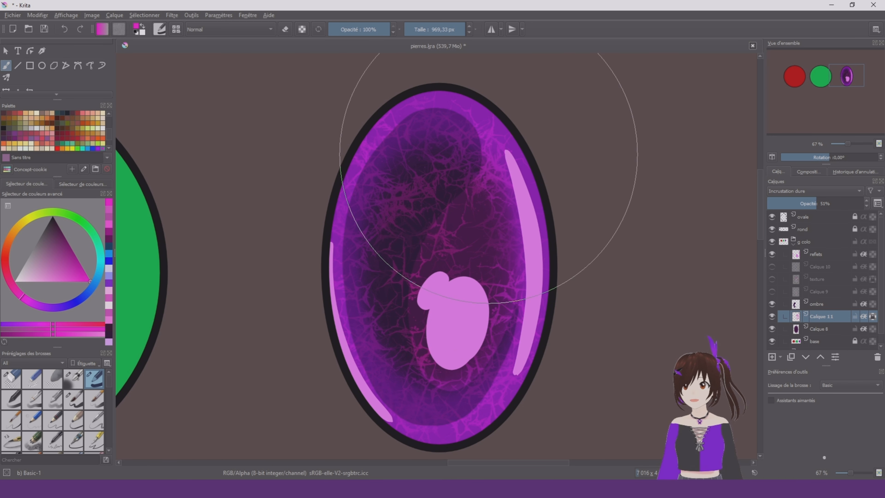
{"action": "left_click_drag", "start_coordinate": [67, 254], "coordinate": [64, 236]}
{"action": "left_click", "coordinate": [833, 232]}
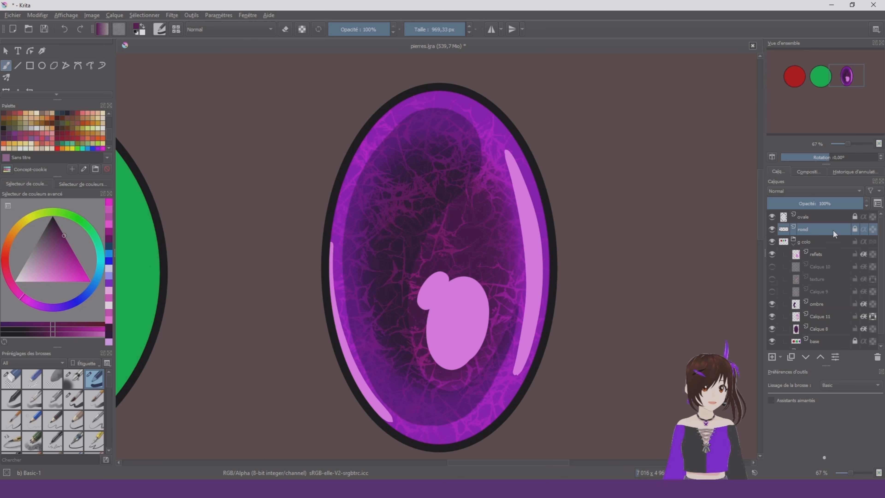
{"action": "left_click", "coordinate": [854, 217]}
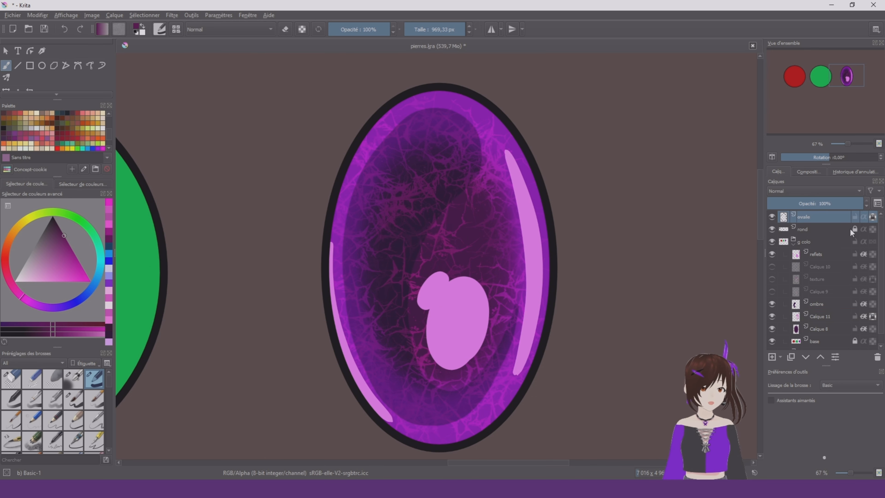
{"action": "mouse_move", "coordinate": [652, 247]}
{"action": "left_mouse_down"}
{"action": "mouse_move", "coordinate": [488, 139]}
{"action": "mouse_move", "coordinate": [405, 326]}
{"action": "mouse_move", "coordinate": [509, 351]}
{"action": "left_mouse_up"}
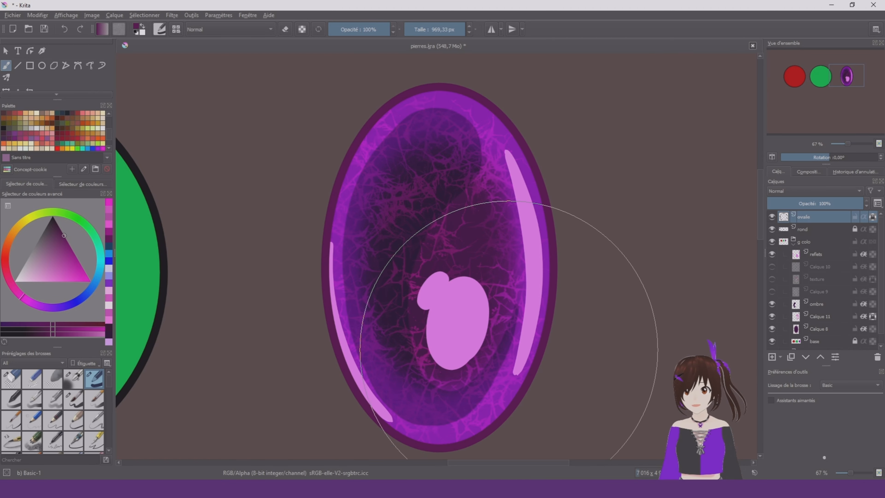
{"action": "scroll", "coordinate": [538, 258], "scroll_direction": "down", "scroll_amount": 4}
{"action": "scroll", "coordinate": [561, 261], "scroll_direction": "up", "scroll_amount": 3}
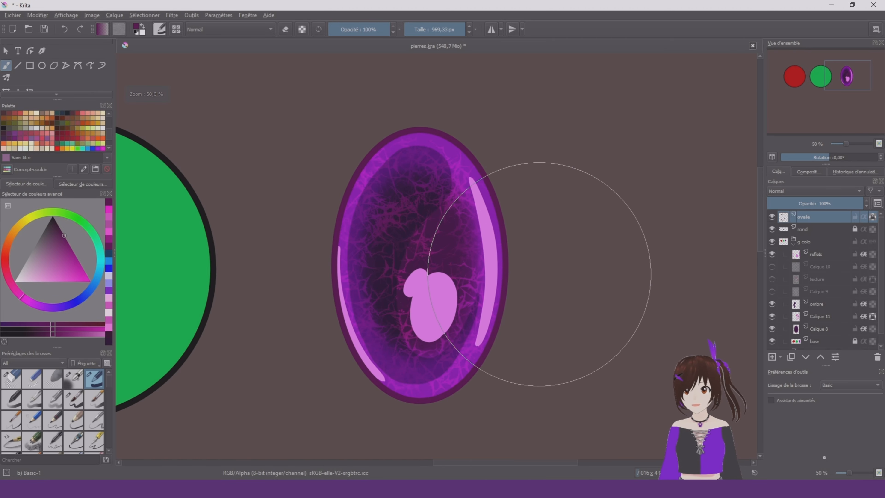
Choose a mid pink and shade the right and left sides of the oval outline with Airbrush Soft, starting at about 262 px
{"action": "right_click", "coordinate": [539, 274]}
{"action": "right_click", "coordinate": [539, 274]}
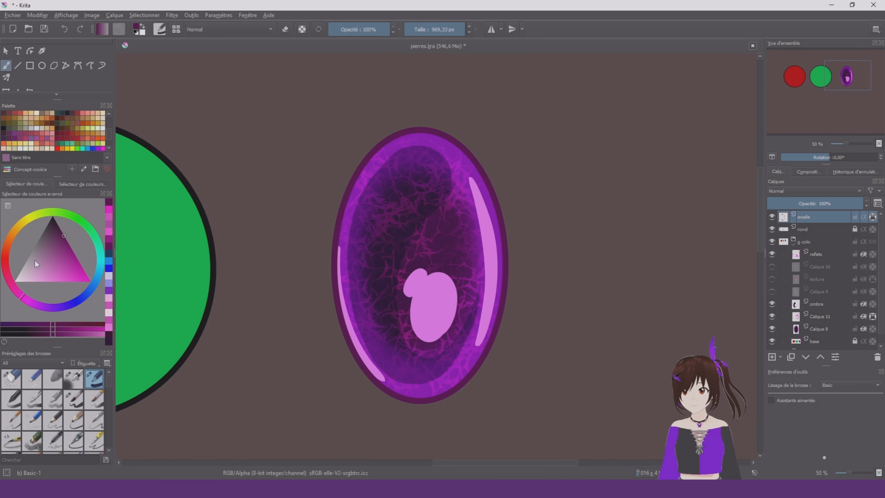
{"action": "mouse_move", "coordinate": [34, 260]}
{"action": "left_mouse_down"}
{"action": "mouse_move", "coordinate": [62, 250]}
{"action": "mouse_move", "coordinate": [66, 271]}
{"action": "left_mouse_up"}
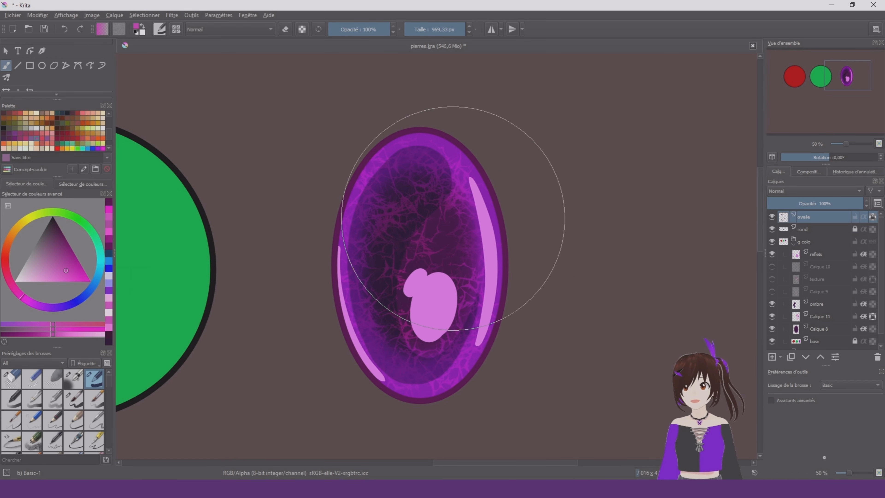
{"action": "right_click", "coordinate": [459, 225]}
{"action": "left_click", "coordinate": [510, 199]}
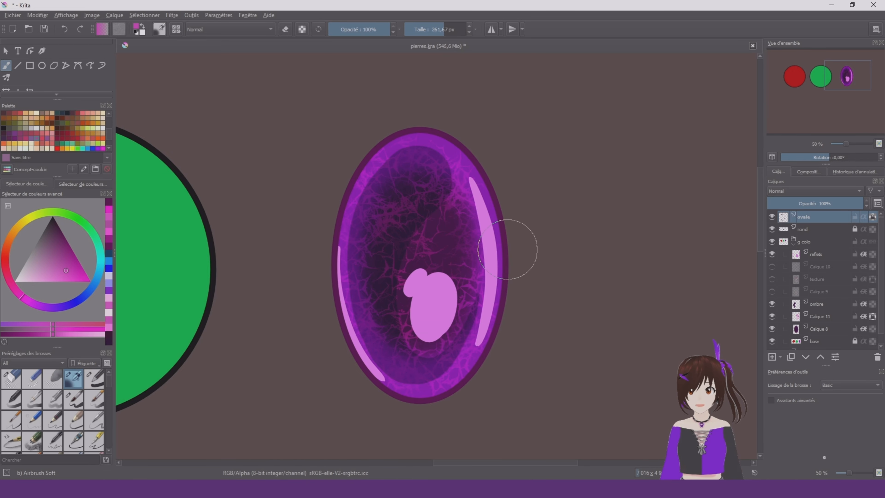
{"action": "left_click_drag", "start_coordinate": [505, 229], "coordinate": [467, 371]}
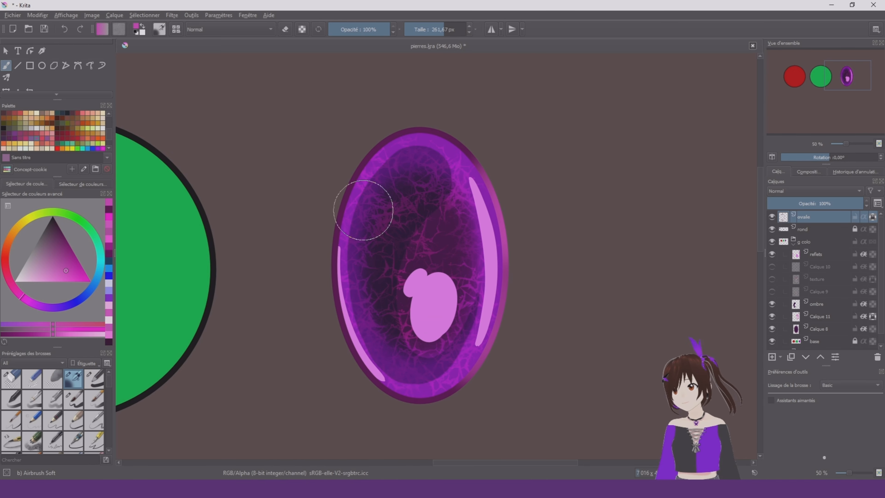
{"action": "left_click_drag", "start_coordinate": [505, 201], "coordinate": [482, 150]}
{"action": "left_click_drag", "start_coordinate": [429, 202], "coordinate": [376, 202]}
{"action": "mouse_move", "coordinate": [356, 219]}
{"action": "left_mouse_down"}
{"action": "mouse_move", "coordinate": [328, 279]}
{"action": "mouse_move", "coordinate": [340, 333]}
{"action": "mouse_move", "coordinate": [355, 344]}
{"action": "mouse_move", "coordinate": [339, 326]}
{"action": "mouse_move", "coordinate": [381, 378]}
{"action": "left_mouse_up"}
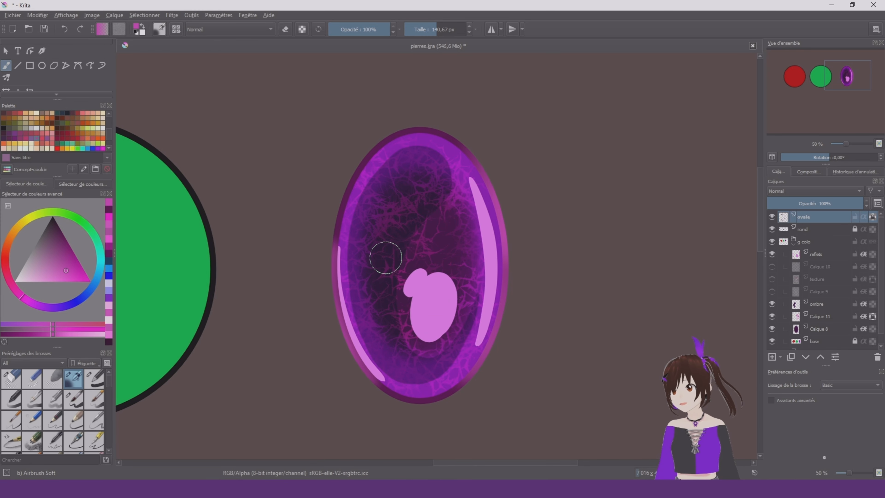
Extend the pink Airbrush Soft shading around the oval outline, varying the brush size between strokes
{"action": "scroll", "coordinate": [386, 258], "scroll_direction": "down", "scroll_amount": 4}
{"action": "scroll", "coordinate": [404, 257], "scroll_direction": "up", "scroll_amount": 4}
{"action": "left_click", "coordinate": [440, 258], "text": "ctrl"}
{"action": "mouse_move", "coordinate": [429, 173]}
{"action": "left_mouse_down"}
{"action": "mouse_move", "coordinate": [453, 314]}
{"action": "mouse_move", "coordinate": [420, 363]}
{"action": "left_mouse_up"}
{"action": "left_click", "coordinate": [449, 258], "text": "ctrl"}
{"action": "left_click_drag", "start_coordinate": [406, 395], "coordinate": [363, 404]}
{"action": "key", "text": "bracketright"}
{"action": "key", "text": "bracketright"}
{"action": "left_click_drag", "start_coordinate": [427, 169], "coordinate": [411, 159]}
Choose a dark purple and airbrush darker shading onto the oval outline with Airbrush Soft at about 202 px
{"action": "right_click", "coordinate": [261, 266]}
{"action": "left_click", "coordinate": [384, 160]}
{"action": "mouse_move", "coordinate": [285, 262]}
{"action": "left_mouse_down"}
{"action": "mouse_move", "coordinate": [303, 356]}
{"action": "mouse_move", "coordinate": [294, 225]}
{"action": "left_mouse_up"}
{"action": "left_click", "coordinate": [61, 231]}
{"action": "left_click_drag", "start_coordinate": [393, 139], "coordinate": [423, 154]}
{"action": "left_click_drag", "start_coordinate": [376, 405], "coordinate": [407, 374]}
{"action": "scroll", "coordinate": [504, 253], "scroll_direction": "down", "scroll_amount": 4}
{"action": "scroll", "coordinate": [395, 251], "scroll_direction": "up", "scroll_amount": 2}
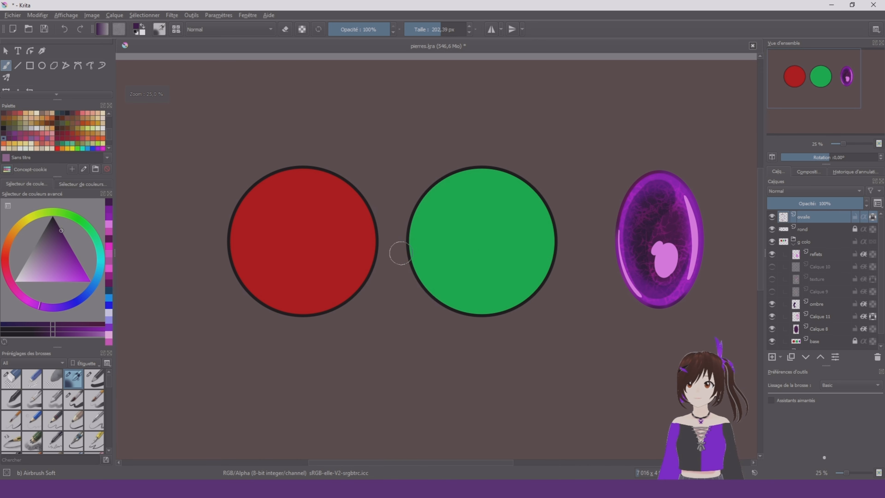
Switch to the Basic-5 Size brush, and rename Calique 11 as texture and Calique 8 as degrade
{"action": "right_click", "coordinate": [401, 253]}
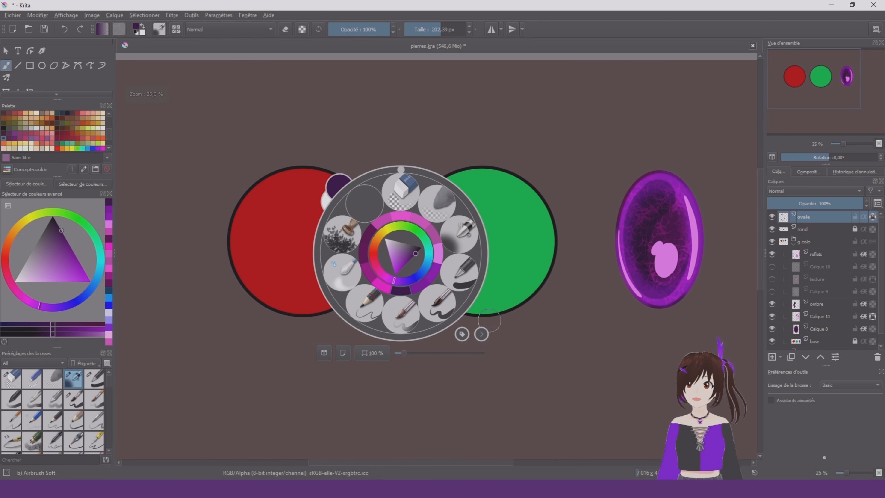
{"action": "left_click", "coordinate": [449, 305]}
{"action": "left_click", "coordinate": [838, 338]}
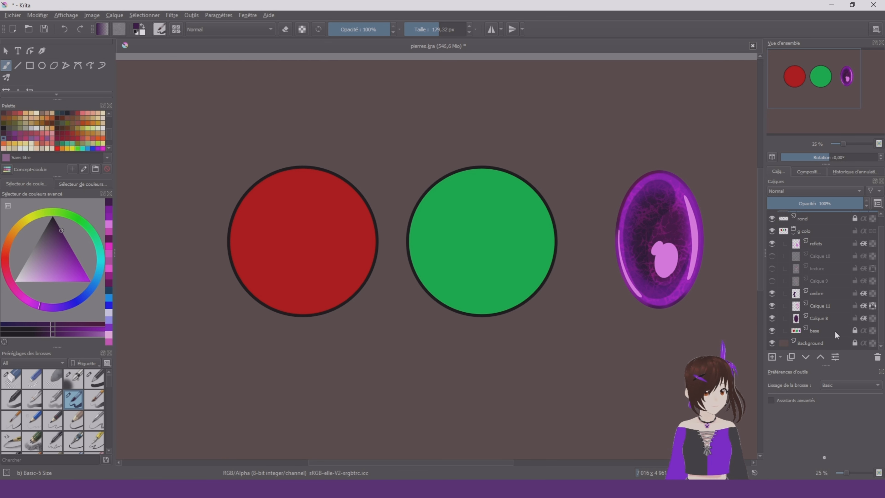
{"action": "left_click", "coordinate": [836, 319]}
Set up the Gradient tool with the Radiale shape and sample the green circle's colour
{"action": "scroll", "coordinate": [526, 221], "scroll_direction": "up", "scroll_amount": 1}
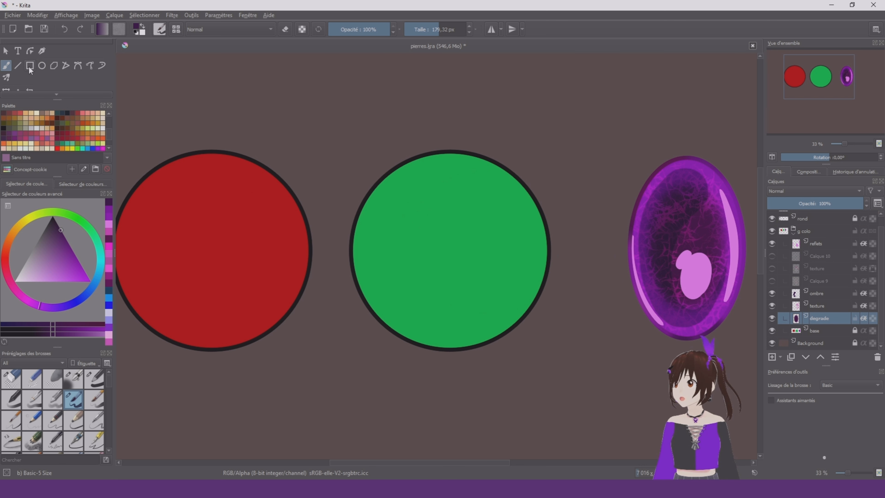
{"action": "scroll", "coordinate": [14, 75], "scroll_direction": "down", "scroll_amount": 2}
{"action": "left_click", "coordinate": [6, 79]}
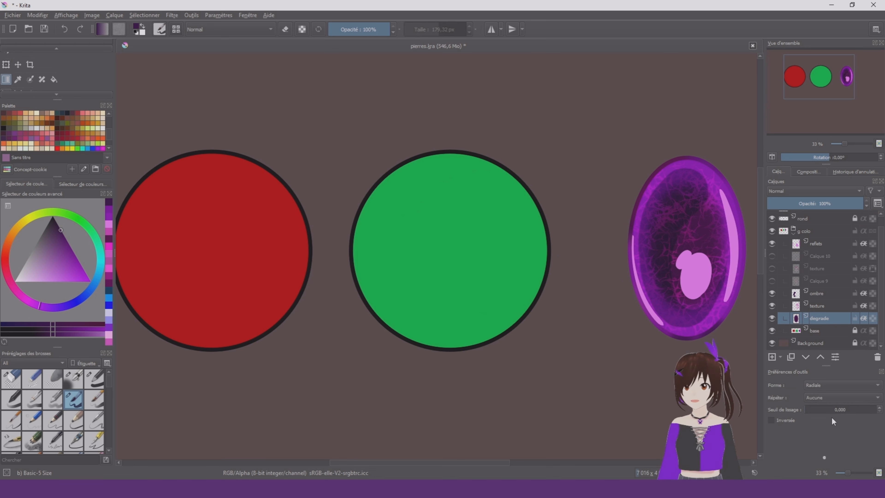
{"action": "left_click", "coordinate": [812, 387]}
{"action": "left_click", "coordinate": [818, 386]}
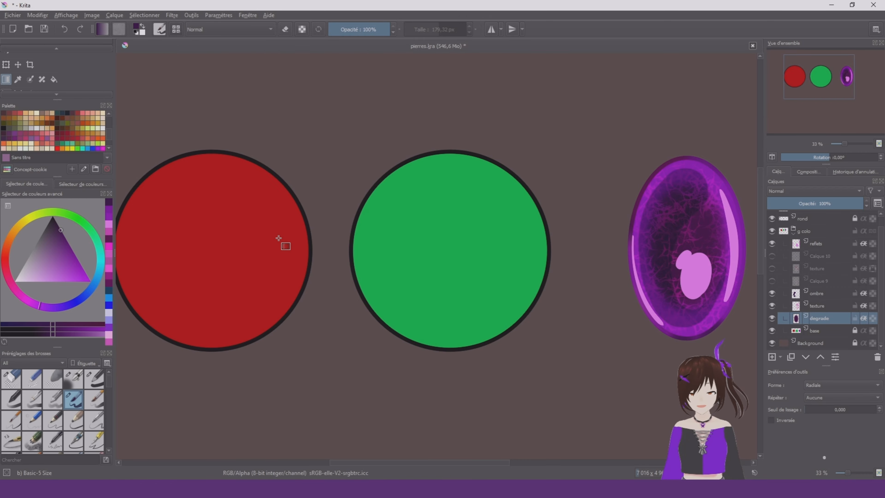
{"action": "left_click", "coordinate": [440, 209], "text": "ctrl"}
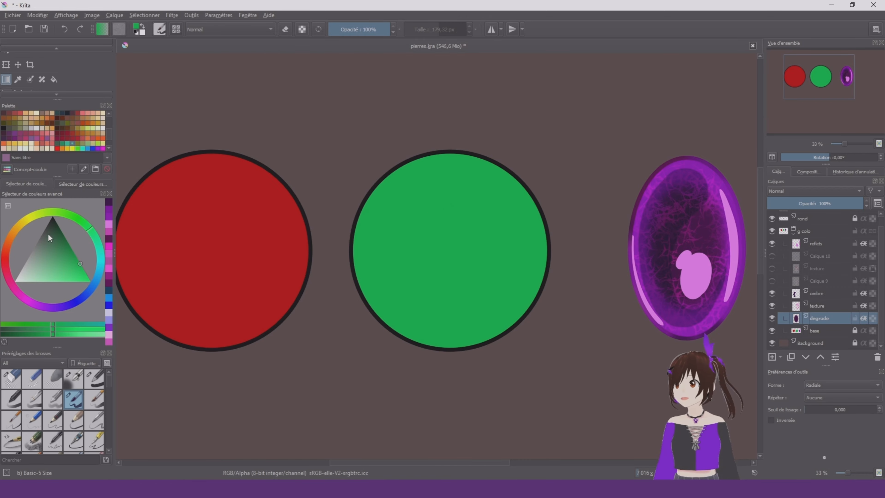
Try dark green radial gradients over the green circle on the degrade layer, undoing each attempt
{"action": "left_click", "coordinate": [98, 242]}
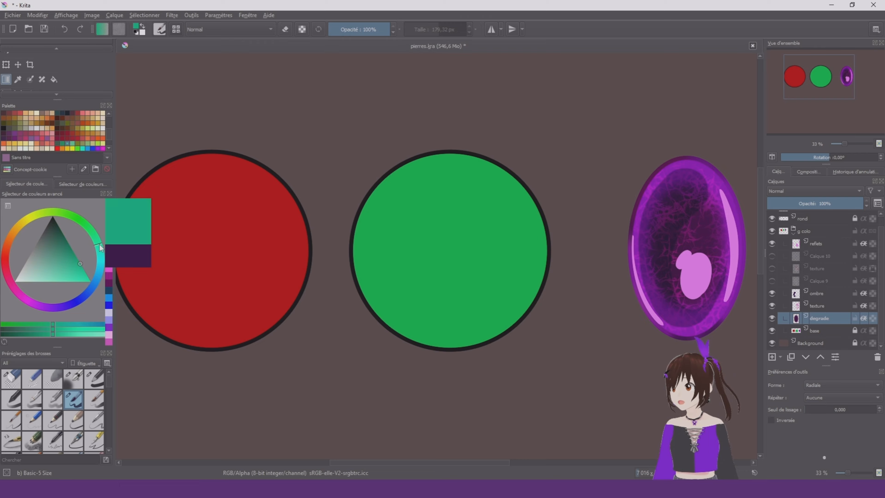
{"action": "left_click_drag", "start_coordinate": [93, 230], "coordinate": [86, 223]}
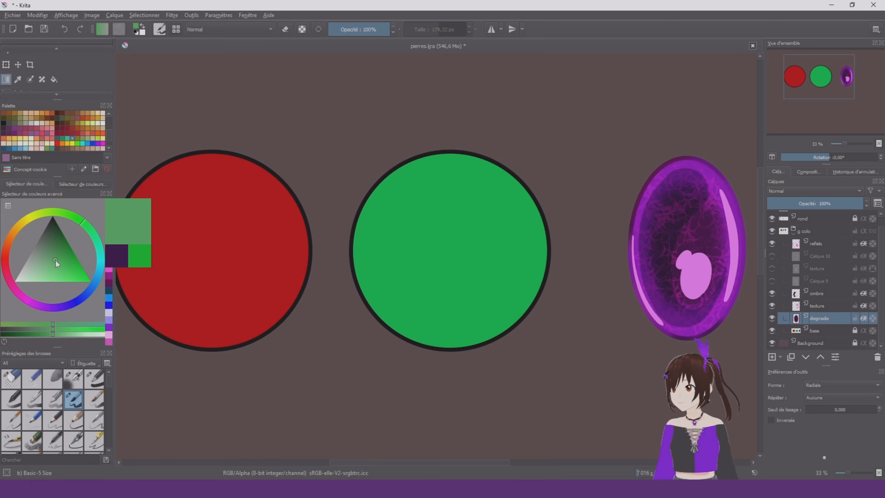
{"action": "mouse_move", "coordinate": [55, 260]}
{"action": "left_mouse_down"}
{"action": "mouse_move", "coordinate": [50, 248]}
{"action": "mouse_move", "coordinate": [61, 240]}
{"action": "left_mouse_up"}
{"action": "left_click_drag", "start_coordinate": [456, 147], "coordinate": [570, 252]}
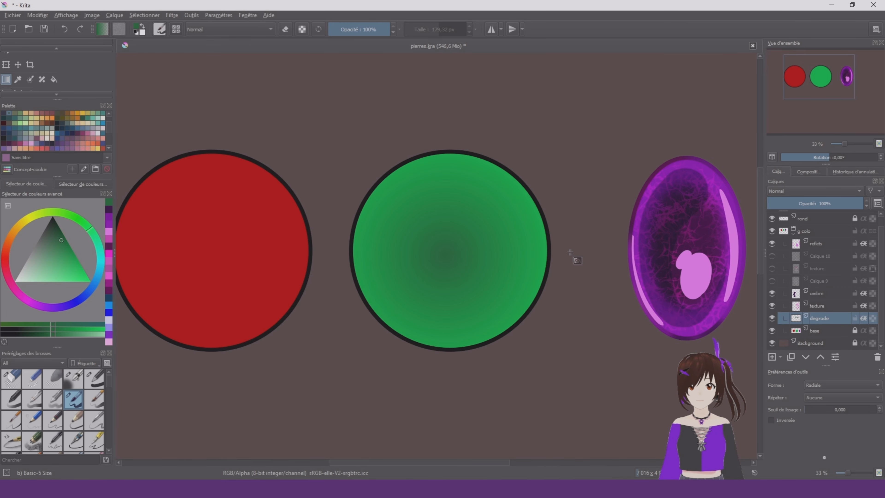
{"action": "scroll", "coordinate": [552, 246], "scroll_direction": "down", "scroll_amount": 1}
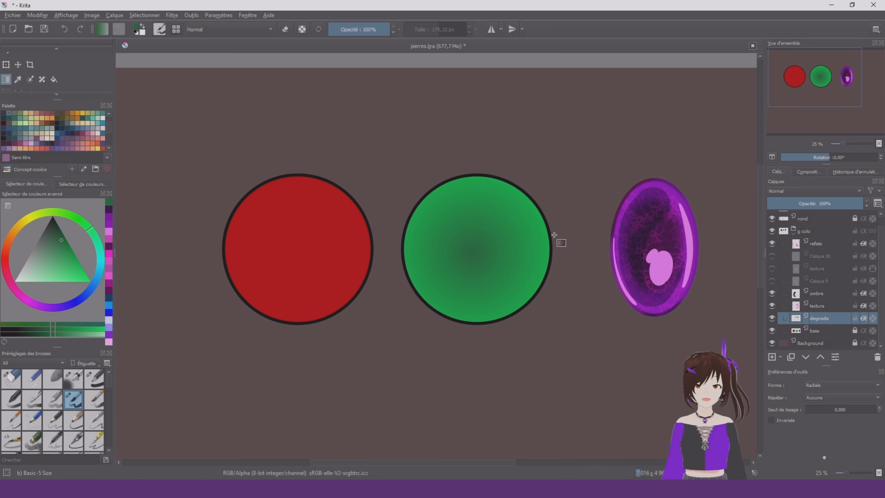
{"action": "key", "text": "ctrl+z"}
{"action": "left_click_drag", "start_coordinate": [420, 297], "coordinate": [533, 185]}
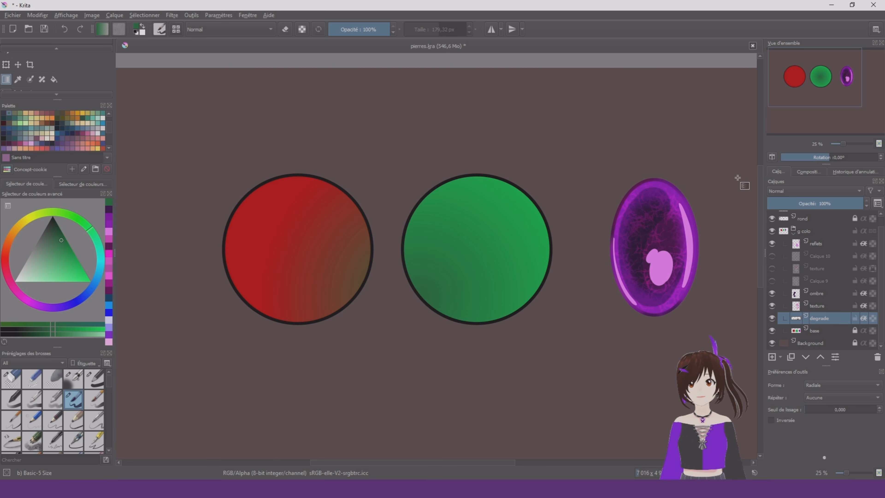
{"action": "key", "text": "ctrl+z"}
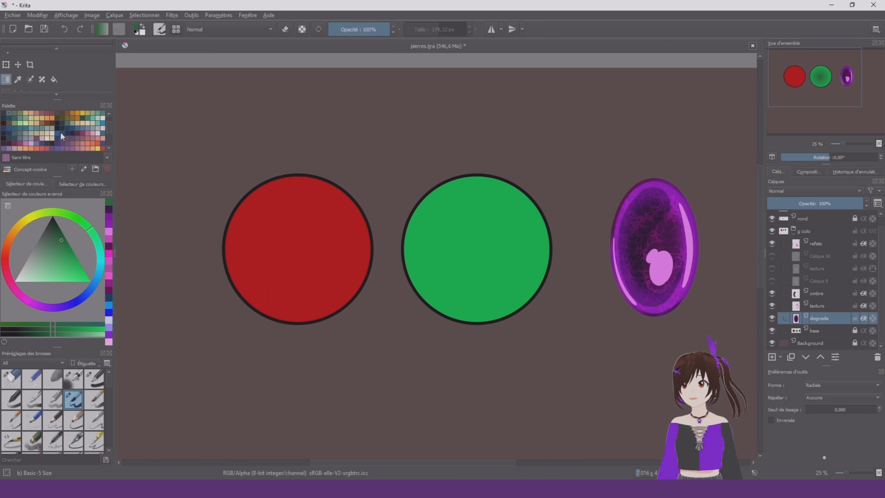
Make a rectangular selection of about 1544 by 1829 px around the green circle
{"action": "scroll", "coordinate": [52, 79], "scroll_direction": "down", "scroll_amount": 3}
{"action": "left_click", "coordinate": [6, 77]}
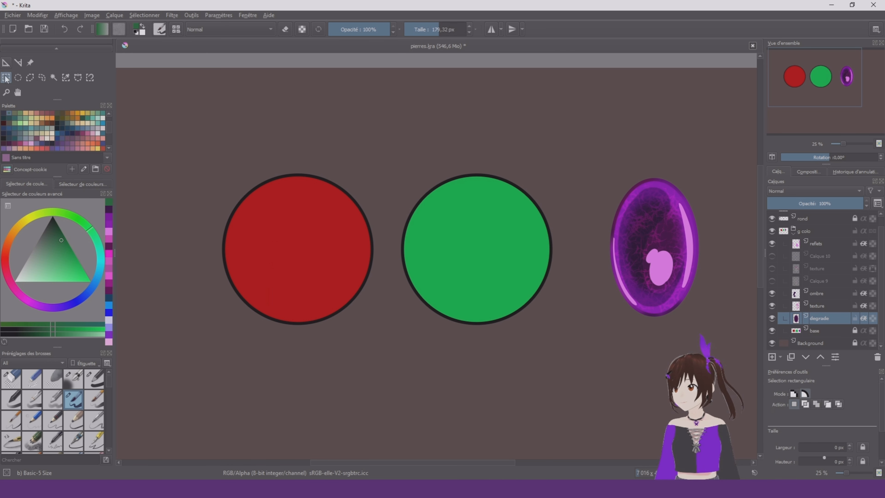
{"action": "left_click_drag", "start_coordinate": [393, 143], "coordinate": [576, 362]}
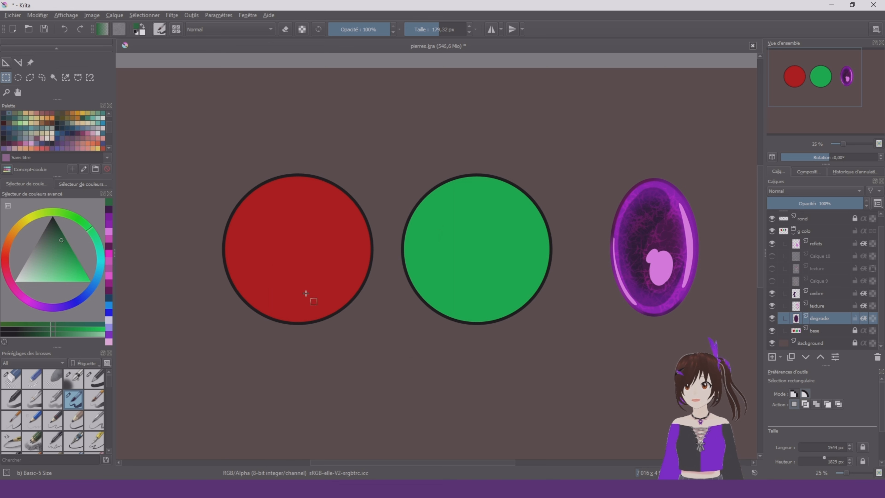
{"action": "scroll", "coordinate": [25, 61], "scroll_direction": "up", "scroll_amount": 3}
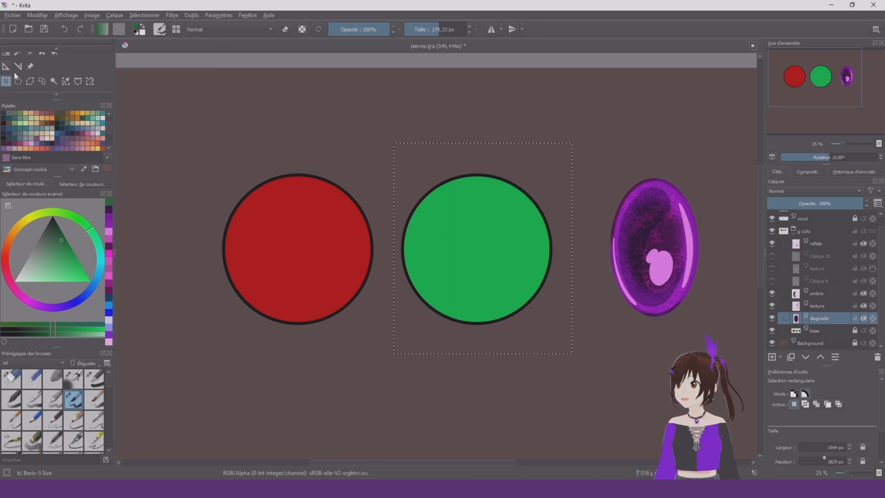
Try radial gradients inside the selection around the green circle, using dark green and a near-black green
{"action": "scroll", "coordinate": [15, 80], "scroll_direction": "down", "scroll_amount": 3}
{"action": "left_click", "coordinate": [9, 79]}
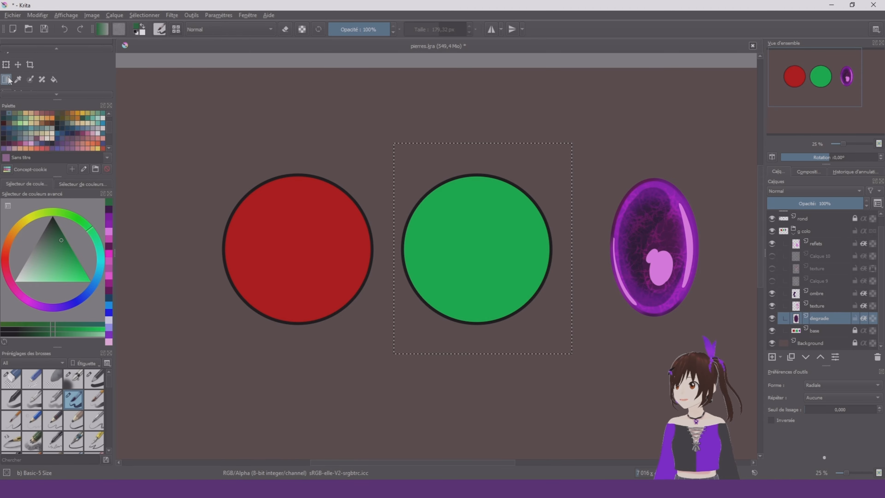
{"action": "left_click_drag", "start_coordinate": [434, 307], "coordinate": [503, 211]}
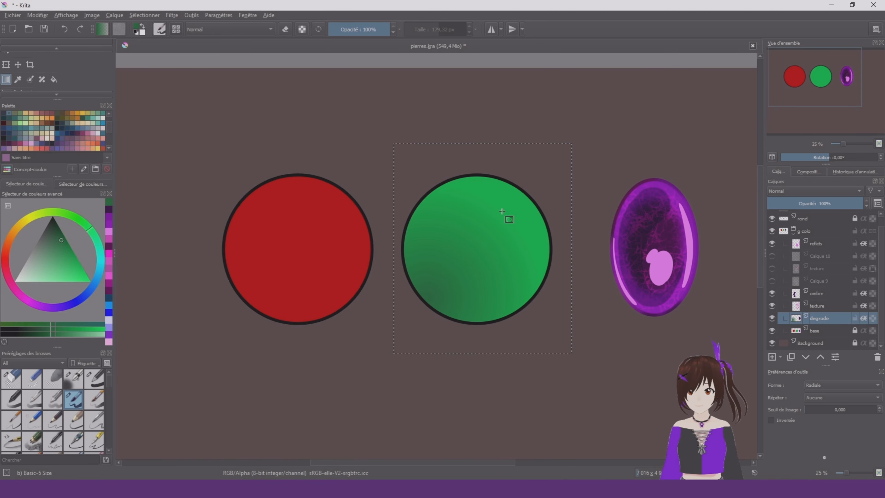
{"action": "key", "text": "ctrl+z"}
{"action": "left_click", "coordinate": [54, 229]}
{"action": "scroll", "coordinate": [536, 282], "scroll_direction": "up", "scroll_amount": 4}
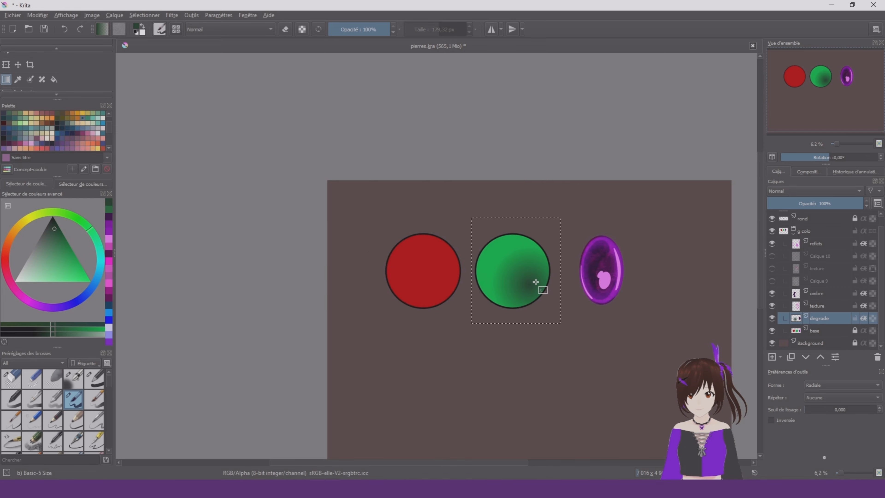
{"action": "left_click_drag", "start_coordinate": [495, 149], "coordinate": [495, 148]}
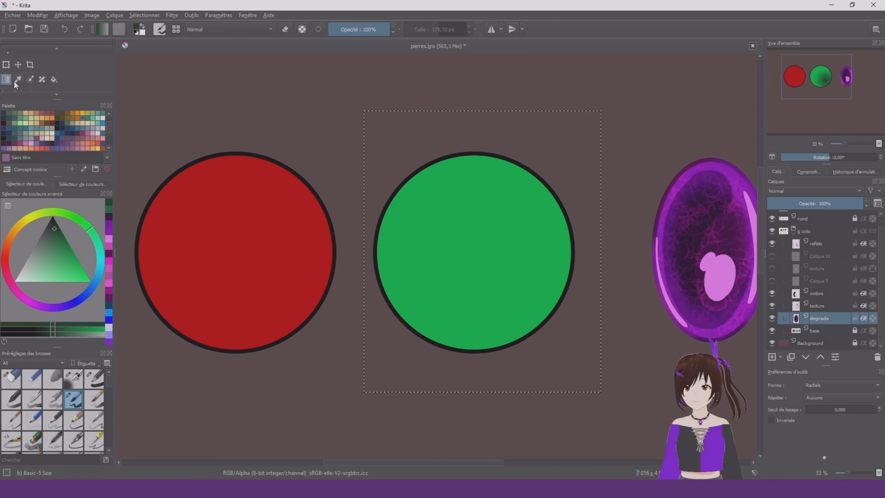
Try painting a flat near-black green shape on the circle with the Basic-1 brush at 1000 px, and return to Basic-5 Size
{"action": "key", "text": "b"}
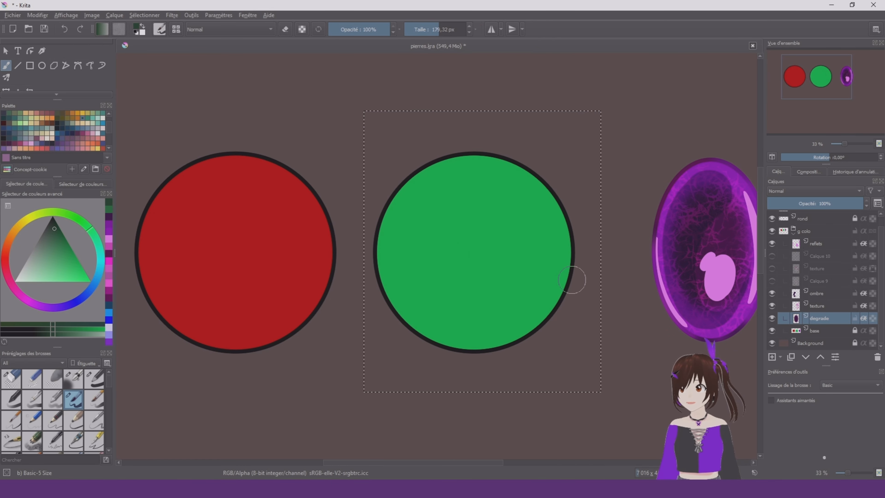
{"action": "right_click", "coordinate": [574, 278]}
{"action": "left_click", "coordinate": [634, 302]}
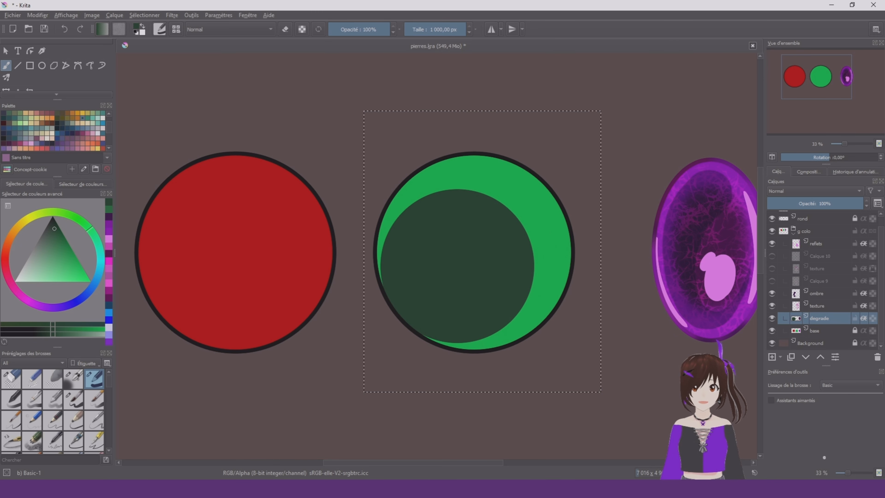
{"action": "key", "text": "ctrl+z"}
{"action": "right_click", "coordinate": [410, 239]}
{"action": "left_click", "coordinate": [447, 290]}
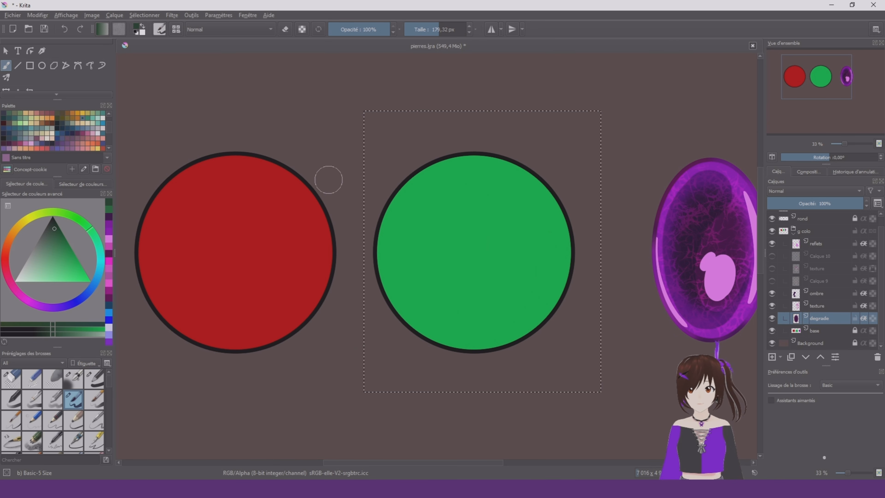
Cover the green circle with a darker green on the degrade layer and erase its upper-right part with Eraser Circle
{"action": "left_click", "coordinate": [61, 254]}
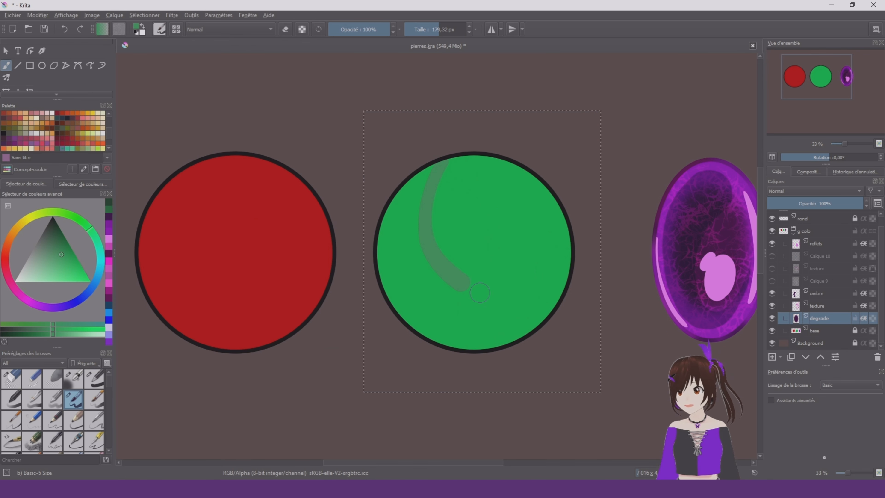
{"action": "left_click_drag", "start_coordinate": [480, 293], "coordinate": [552, 303]}
{"action": "left_click", "coordinate": [76, 245]}
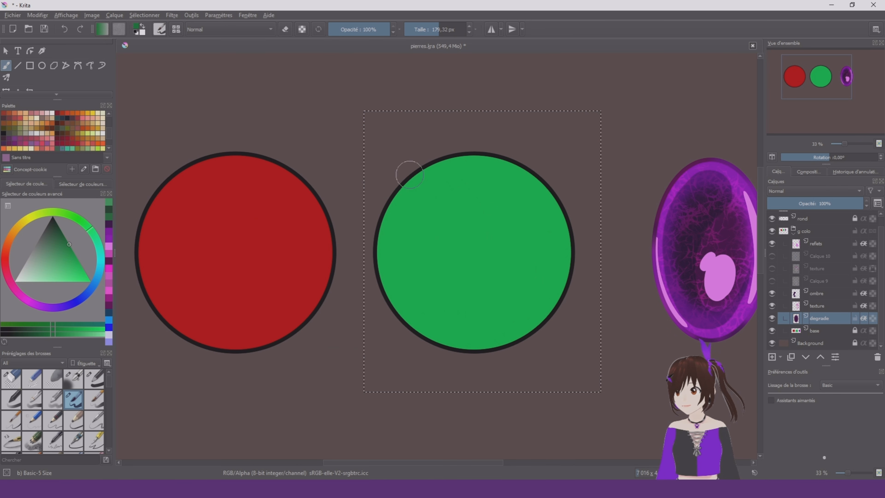
{"action": "left_click_drag", "start_coordinate": [430, 228], "coordinate": [527, 318]}
{"action": "left_click_drag", "start_coordinate": [486, 156], "coordinate": [533, 279]}
{"action": "left_click", "coordinate": [11, 378]}
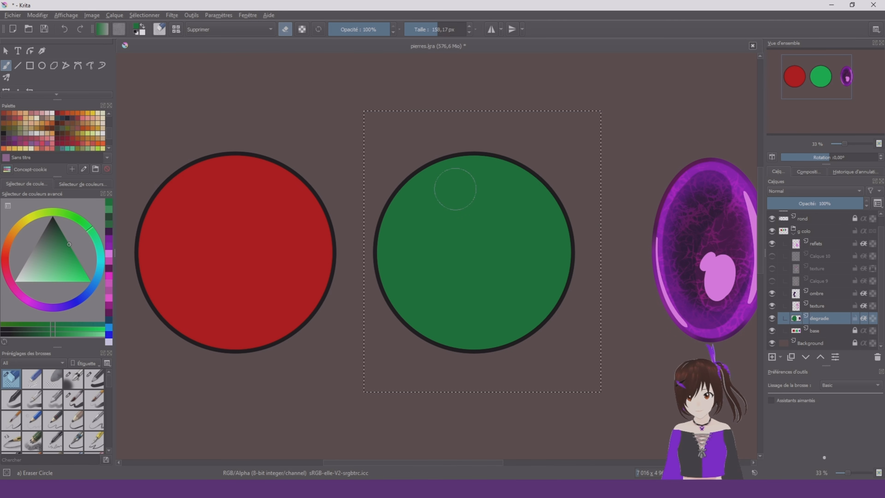
{"action": "left_click_drag", "start_coordinate": [481, 195], "coordinate": [494, 164]}
Add a layer above degrade, paint a deeper green over the circle and erase it down to a lower-left crescent
{"action": "left_click", "coordinate": [73, 399]}
{"action": "left_click", "coordinate": [816, 293]}
{"action": "left_click", "coordinate": [819, 319]}
{"action": "left_click", "coordinate": [772, 357]}
{"action": "left_click", "coordinate": [59, 232]}
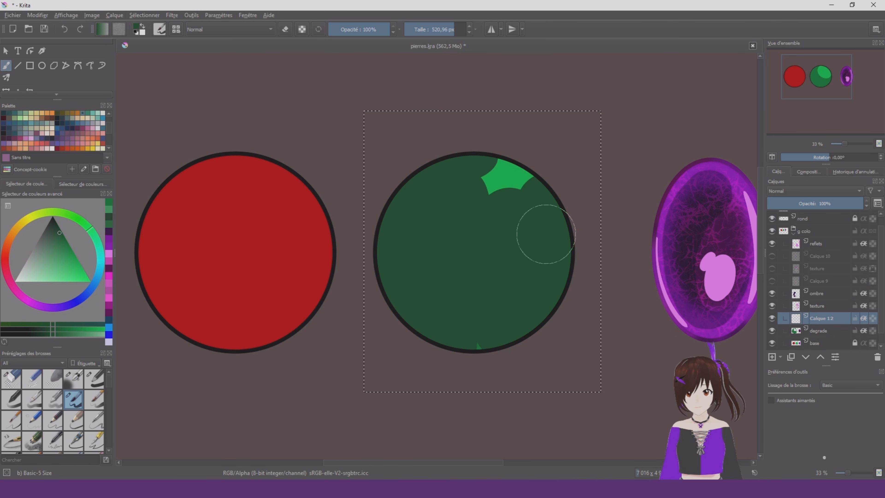
{"action": "right_click", "coordinate": [546, 234]}
{"action": "left_click", "coordinate": [546, 169]}
{"action": "left_click_drag", "start_coordinate": [453, 195], "coordinate": [500, 263]}
Add another layer and paint a near-black green crescent on the circle's lower-left edge, trimming it with Eraser Circle
{"action": "right_click", "coordinate": [402, 235]}
{"action": "left_click", "coordinate": [343, 218]}
{"action": "left_click", "coordinate": [772, 357]}
{"action": "left_click", "coordinate": [56, 224]}
{"action": "mouse_move", "coordinate": [383, 206]}
{"action": "left_mouse_down"}
{"action": "mouse_move", "coordinate": [390, 260]}
{"action": "mouse_move", "coordinate": [429, 340]}
{"action": "left_mouse_up"}
{"action": "key", "text": "bracketleft"}
{"action": "left_click", "coordinate": [11, 379]}
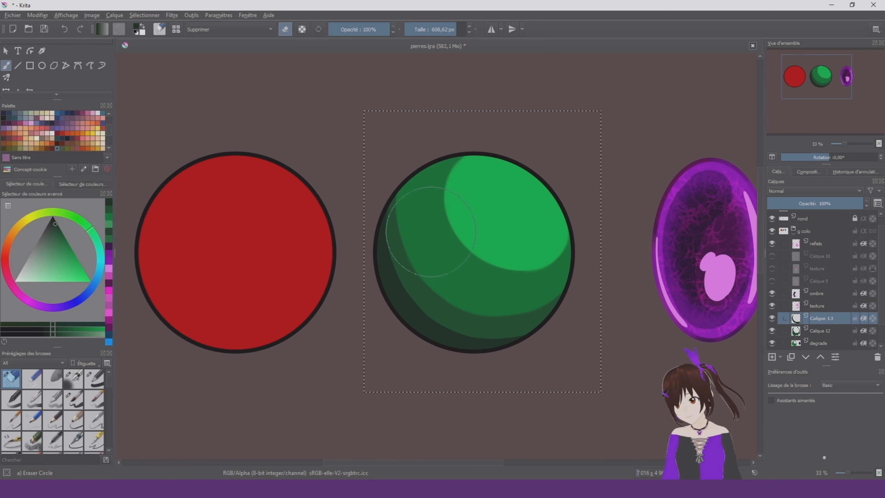
On the reflets layer, paint a rounded light green highlight and thin rim streaks in the green stone's upper-right area with Basic-5 Size
{"action": "scroll", "coordinate": [497, 284], "scroll_direction": "down", "scroll_amount": 1}
{"action": "left_click", "coordinate": [73, 400]}
{"action": "left_click", "coordinate": [817, 244]}
{"action": "left_click", "coordinate": [55, 281]}
{"action": "left_click_drag", "start_coordinate": [523, 261], "coordinate": [434, 271]}
{"action": "scroll", "coordinate": [424, 250], "scroll_direction": "up", "scroll_amount": 1}
{"action": "mouse_move", "coordinate": [405, 210]}
{"action": "left_mouse_down"}
{"action": "mouse_move", "coordinate": [407, 202]}
{"action": "mouse_move", "coordinate": [424, 317]}
{"action": "left_mouse_up"}
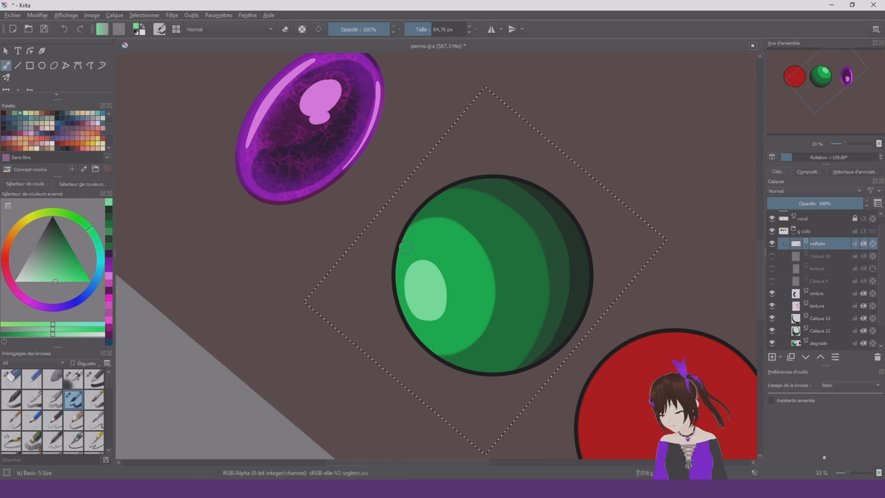
{"action": "mouse_move", "coordinate": [446, 355]}
{"action": "left_mouse_down"}
{"action": "mouse_move", "coordinate": [415, 321]}
{"action": "mouse_move", "coordinate": [415, 233]}
{"action": "left_mouse_up"}
{"action": "left_click_drag", "start_coordinate": [446, 279], "coordinate": [454, 283]}
{"action": "key", "text": "5"}
Paint a curved light green reflection along the green stone's lower-left rim and an oval reflection just inside it
{"action": "left_click_drag", "start_coordinate": [322, 293], "coordinate": [409, 352]}
{"action": "right_click", "coordinate": [555, 300]}
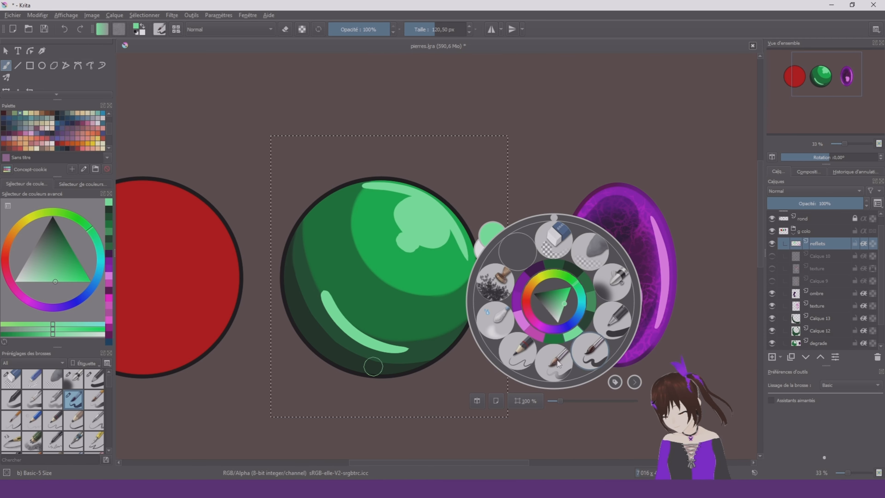
{"action": "key", "text": "ctrl+z"}
{"action": "left_click_drag", "start_coordinate": [287, 299], "coordinate": [303, 335]}
{"action": "left_click_drag", "start_coordinate": [334, 297], "coordinate": [361, 326]}
Switch to the Blender Blur brush at about 112 px to soften the green stone's lower-left oval reflection
{"action": "right_click", "coordinate": [348, 242]}
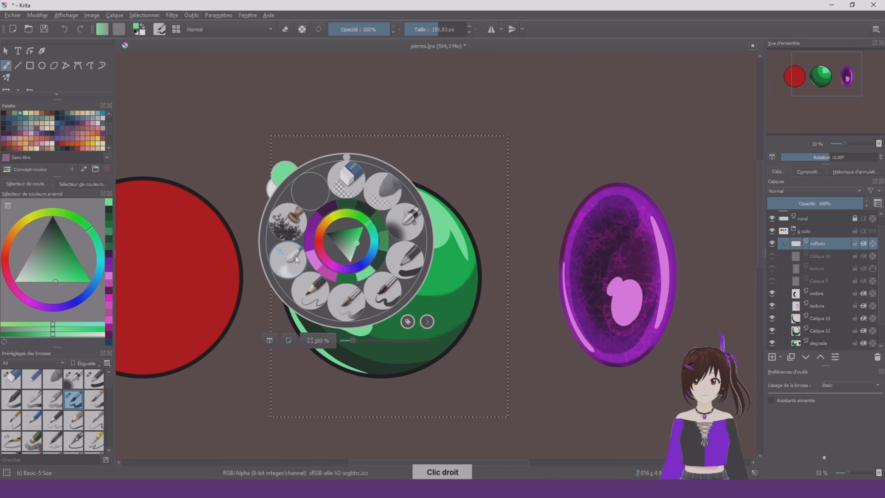
{"action": "left_click", "coordinate": [310, 295]}
{"action": "left_click_drag", "start_coordinate": [338, 271], "coordinate": [362, 271], "text": "shift"}
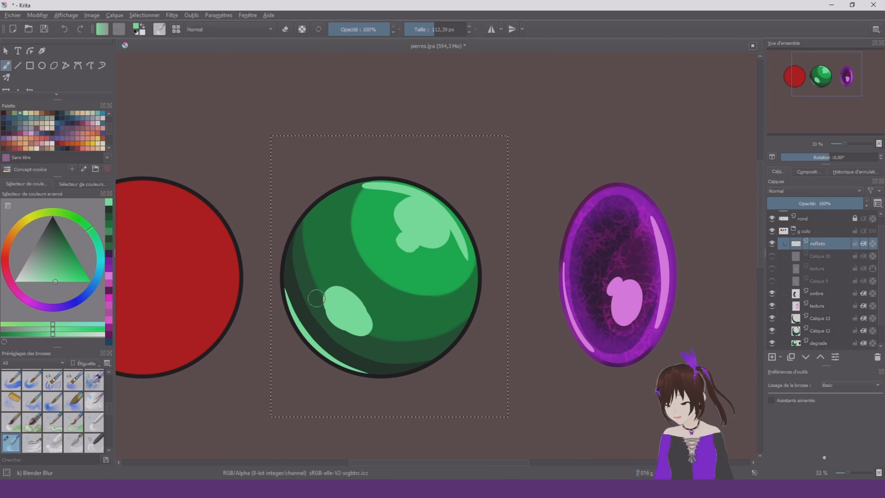
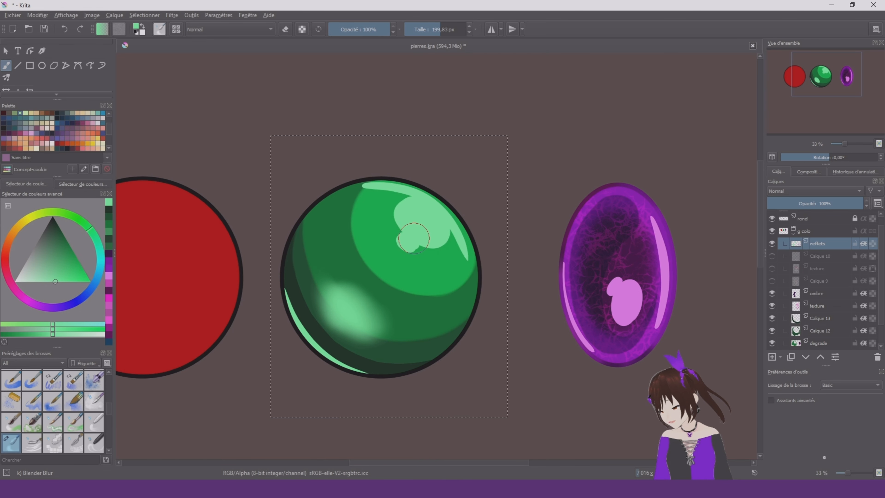
Pick a slightly darker green and tone down the green stone's lower-left oval reflection with a large Basic-1 brush
{"action": "mouse_move", "coordinate": [65, 262]}
{"action": "left_mouse_down"}
{"action": "mouse_move", "coordinate": [63, 251]}
{"action": "mouse_move", "coordinate": [56, 266]}
{"action": "left_mouse_up"}
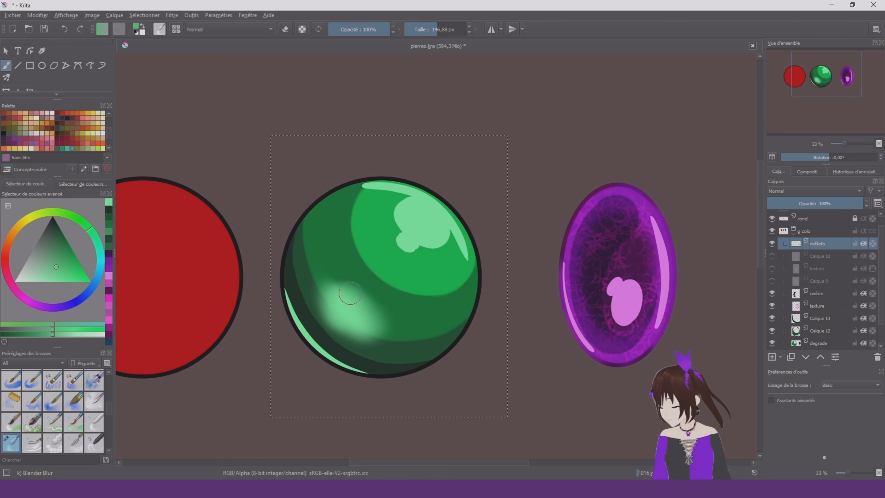
{"action": "right_click", "coordinate": [355, 294]}
{"action": "left_click", "coordinate": [408, 275]}
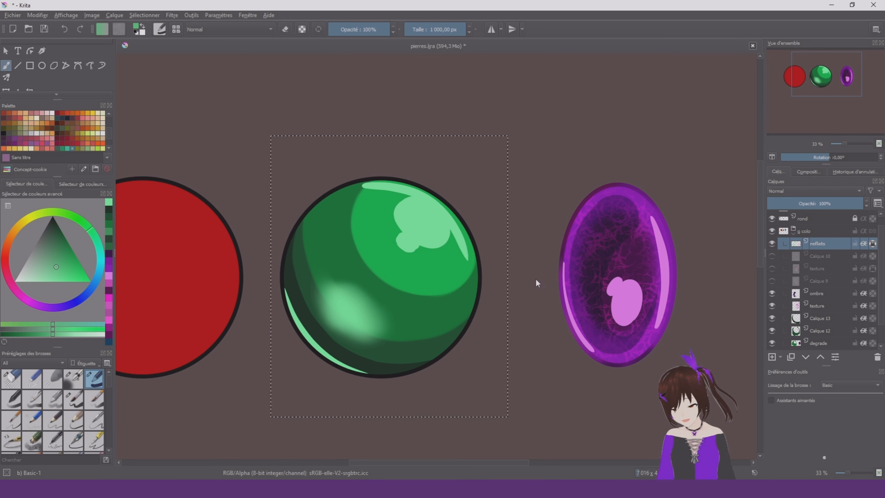
{"action": "left_click_drag", "start_coordinate": [391, 298], "coordinate": [296, 299], "text": "shift"}
{"action": "left_click_drag", "start_coordinate": [375, 297], "coordinate": [344, 290], "text": "shift"}
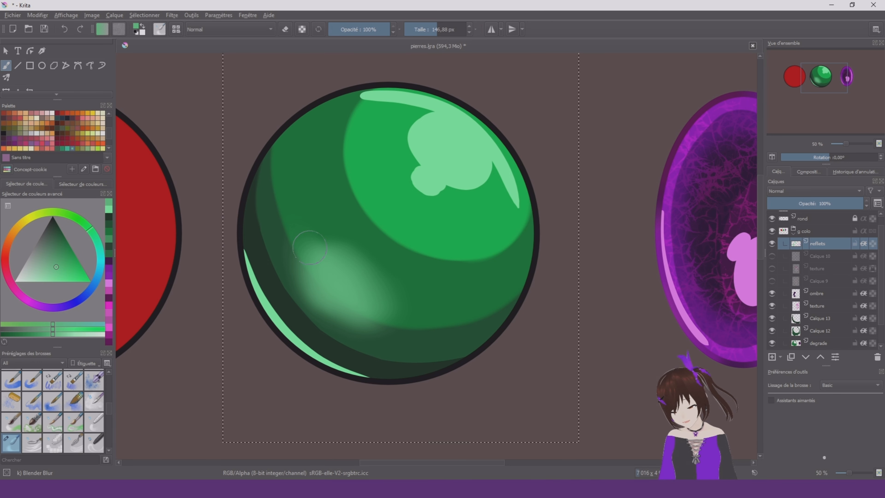
{"action": "left_click_drag", "start_coordinate": [233, 264], "coordinate": [206, 263], "text": "shift"}
Soften the light green rim streak on the green stone's lower-left edge with Blender Blur at about 88 px
{"action": "left_click_drag", "start_coordinate": [287, 313], "coordinate": [341, 351]}
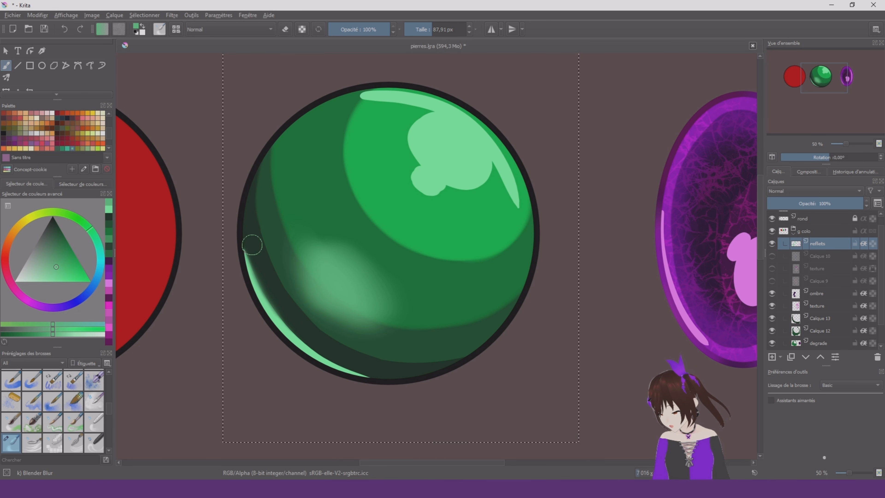
{"action": "mouse_move", "coordinate": [253, 245]}
{"action": "left_mouse_down"}
{"action": "mouse_move", "coordinate": [289, 319]}
{"action": "mouse_move", "coordinate": [344, 353]}
{"action": "mouse_move", "coordinate": [281, 308]}
{"action": "mouse_move", "coordinate": [376, 376]}
{"action": "mouse_move", "coordinate": [412, 378]}
{"action": "mouse_move", "coordinate": [284, 309]}
{"action": "mouse_move", "coordinate": [258, 198]}
{"action": "mouse_move", "coordinate": [296, 321]}
{"action": "mouse_move", "coordinate": [267, 285]}
{"action": "mouse_move", "coordinate": [274, 180]}
{"action": "mouse_move", "coordinate": [263, 277]}
{"action": "mouse_move", "coordinate": [264, 161]}
{"action": "mouse_move", "coordinate": [256, 259]}
{"action": "left_mouse_up"}
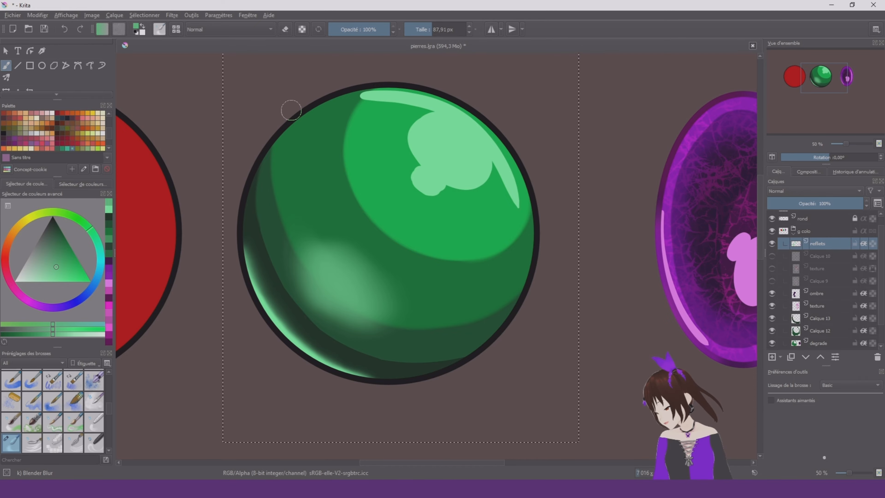
{"action": "scroll", "coordinate": [337, 155], "scroll_direction": "down", "scroll_amount": 6}
{"action": "scroll", "coordinate": [357, 164], "scroll_direction": "up", "scroll_amount": 6}
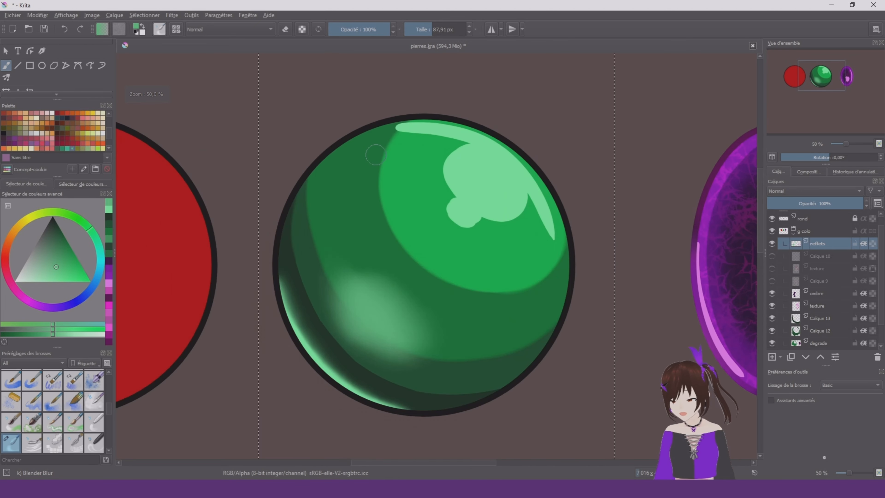
Soften selected edges of the green stone's upper-right highlight and rim streaks with Blender Blur at about 42 px
{"action": "scroll", "coordinate": [376, 155], "scroll_direction": "up", "scroll_amount": 1}
{"action": "left_click_drag", "start_coordinate": [375, 155], "coordinate": [361, 155]}
{"action": "left_click_drag", "start_coordinate": [477, 217], "coordinate": [513, 247]}
{"action": "left_click_drag", "start_coordinate": [405, 120], "coordinate": [498, 138]}
{"action": "left_click_drag", "start_coordinate": [587, 218], "coordinate": [610, 266]}
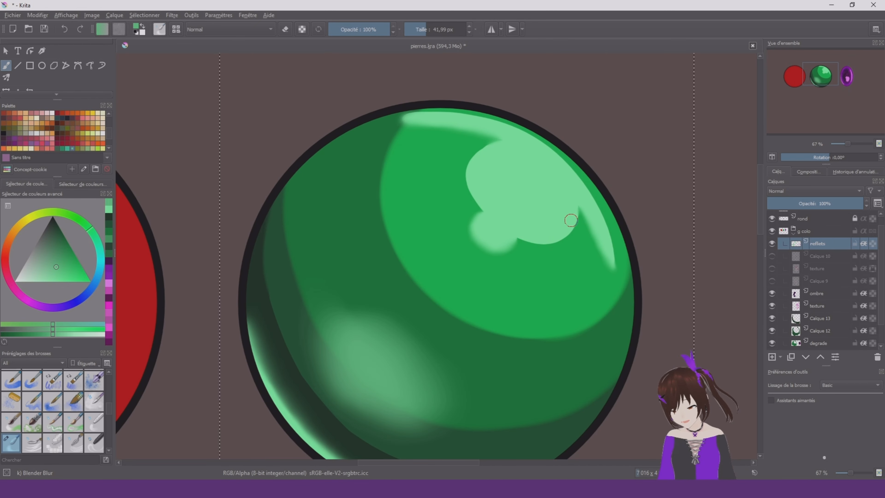
{"action": "mouse_move", "coordinate": [502, 144]}
{"action": "left_mouse_down"}
{"action": "mouse_move", "coordinate": [510, 144]}
{"action": "mouse_move", "coordinate": [476, 172]}
{"action": "mouse_move", "coordinate": [482, 209]}
{"action": "left_mouse_up"}
{"action": "scroll", "coordinate": [477, 215], "scroll_direction": "down", "scroll_amount": 2}
{"action": "scroll", "coordinate": [847, 298], "scroll_direction": "down", "scroll_amount": 2}
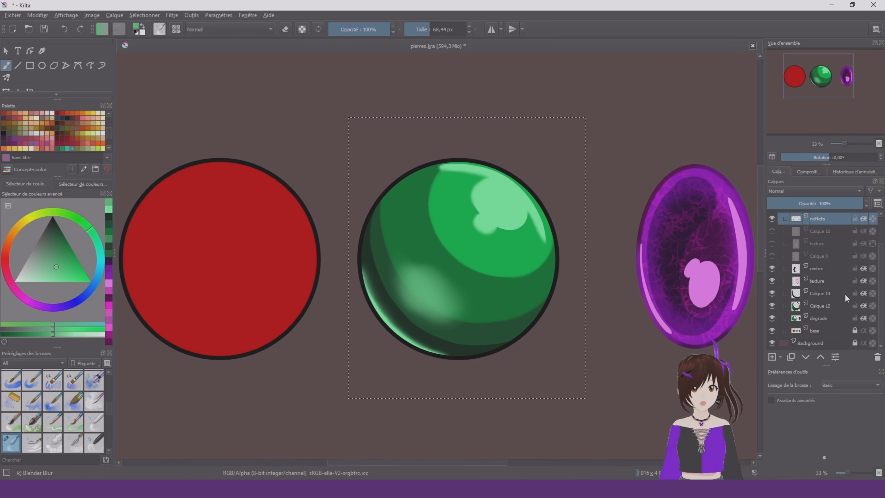
On the degrade layer, blur the boundary of the green stone's bright upper-right tone with Blender Blur at about 226 px
{"action": "left_click", "coordinate": [823, 307]}
{"action": "left_click", "coordinate": [781, 317]}
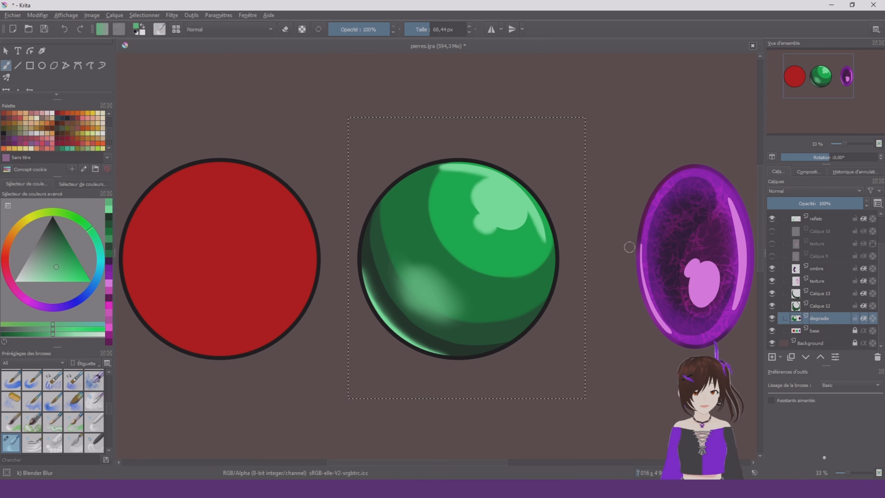
{"action": "scroll", "coordinate": [629, 247], "scroll_direction": "up", "scroll_amount": 2}
{"action": "left_click_drag", "start_coordinate": [229, 168], "coordinate": [277, 161]}
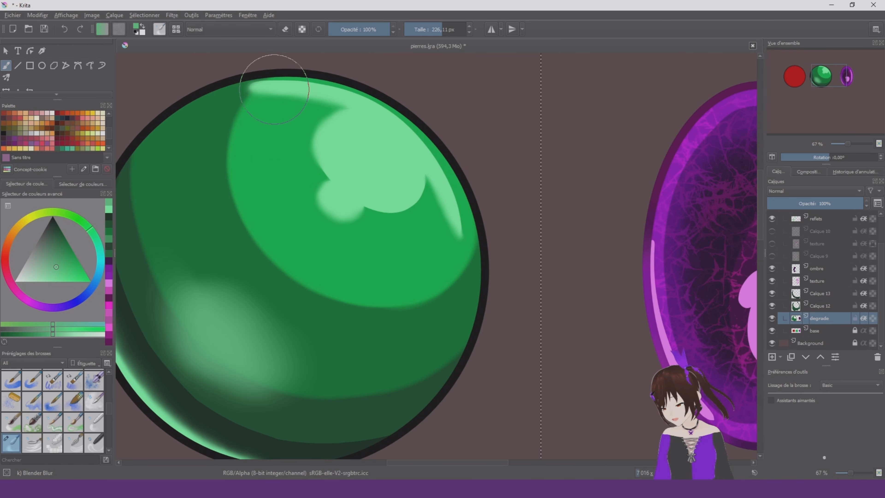
{"action": "mouse_move", "coordinate": [275, 86]}
{"action": "left_mouse_down"}
{"action": "mouse_move", "coordinate": [248, 120]}
{"action": "mouse_move", "coordinate": [236, 178]}
{"action": "mouse_move", "coordinate": [245, 220]}
{"action": "mouse_move", "coordinate": [262, 257]}
{"action": "mouse_move", "coordinate": [326, 306]}
{"action": "mouse_move", "coordinate": [409, 312]}
{"action": "mouse_move", "coordinate": [462, 279]}
{"action": "mouse_move", "coordinate": [488, 208]}
{"action": "mouse_move", "coordinate": [484, 179]}
{"action": "mouse_move", "coordinate": [454, 238]}
{"action": "mouse_move", "coordinate": [293, 272]}
{"action": "left_mouse_up"}
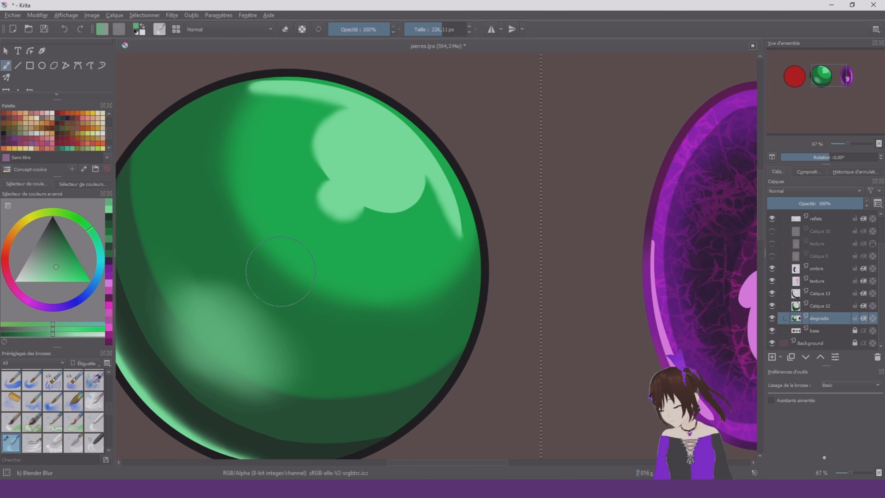
{"action": "scroll", "coordinate": [478, 190], "scroll_direction": "down", "scroll_amount": 1}
Blur the edges of the green stone's shadow tones on layers Calque 12 and Calque 13 into smooth gradients
{"action": "left_click", "coordinate": [826, 304]}
{"action": "mouse_move", "coordinate": [378, 166]}
{"action": "left_mouse_down"}
{"action": "mouse_move", "coordinate": [555, 343]}
{"action": "mouse_move", "coordinate": [624, 272]}
{"action": "left_mouse_up"}
{"action": "left_click", "coordinate": [824, 319]}
{"action": "left_click", "coordinate": [823, 294]}
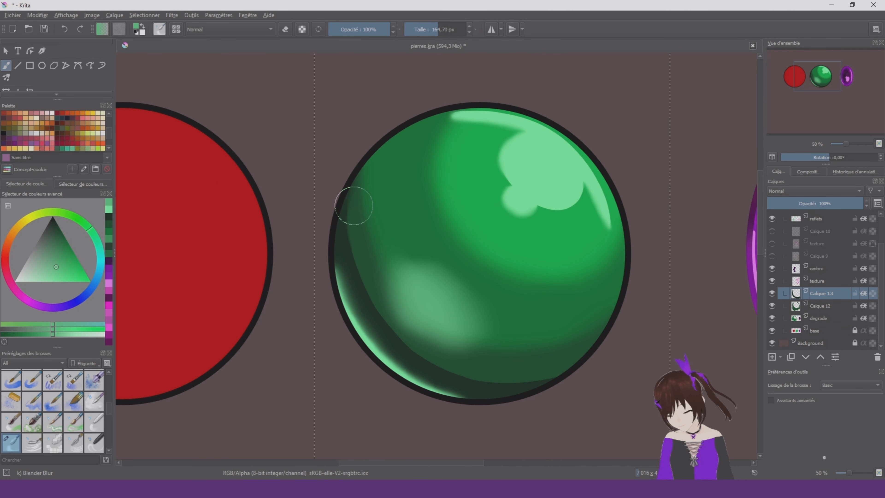
{"action": "left_click_drag", "start_coordinate": [354, 206], "coordinate": [554, 377]}
{"action": "left_click_drag", "start_coordinate": [392, 312], "coordinate": [467, 345]}
{"action": "left_click", "coordinate": [823, 306]}
{"action": "scroll", "coordinate": [468, 344], "scroll_direction": "down", "scroll_amount": 1}
{"action": "scroll", "coordinate": [508, 296], "scroll_direction": "up", "scroll_amount": 1}
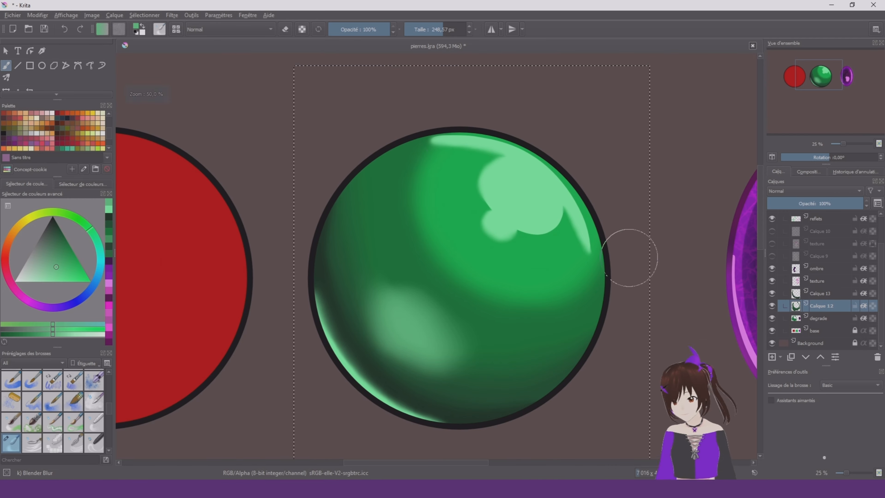
Activate the degrade layer and clear the rectangular selection around the green stone
{"action": "left_click", "coordinate": [823, 318]}
{"action": "scroll", "coordinate": [529, 198], "scroll_direction": "down", "scroll_amount": 3}
{"action": "right_click", "coordinate": [427, 324]}
{"action": "key", "text": "ctrl+r"}
{"action": "left_click", "coordinate": [636, 218]}
{"action": "scroll", "coordinate": [636, 218], "scroll_direction": "up", "scroll_amount": 2}
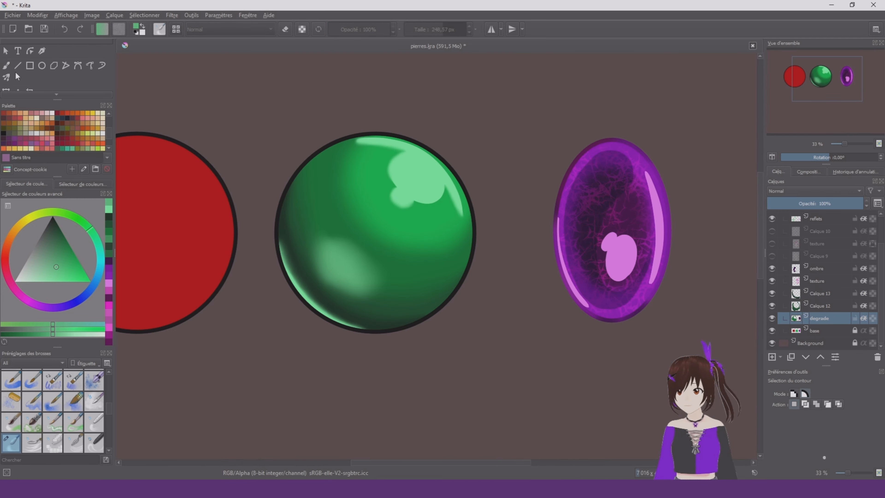
Recolour the green stone's midtone yellowish green on the degrade layer and darken its Calque 12 shadow with near-black green
{"action": "left_click", "coordinate": [73, 216]}
{"action": "left_click", "coordinate": [68, 243]}
{"action": "left_click", "coordinate": [94, 378]}
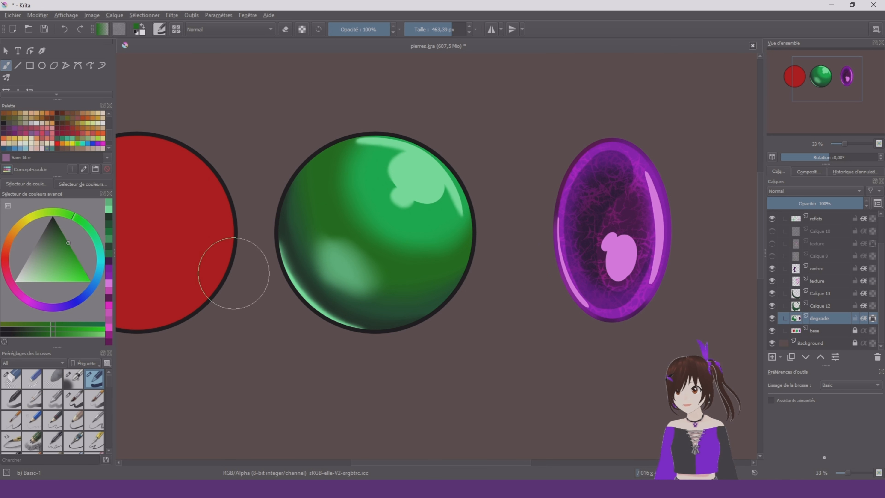
{"action": "left_click_drag", "start_coordinate": [233, 273], "coordinate": [324, 343]}
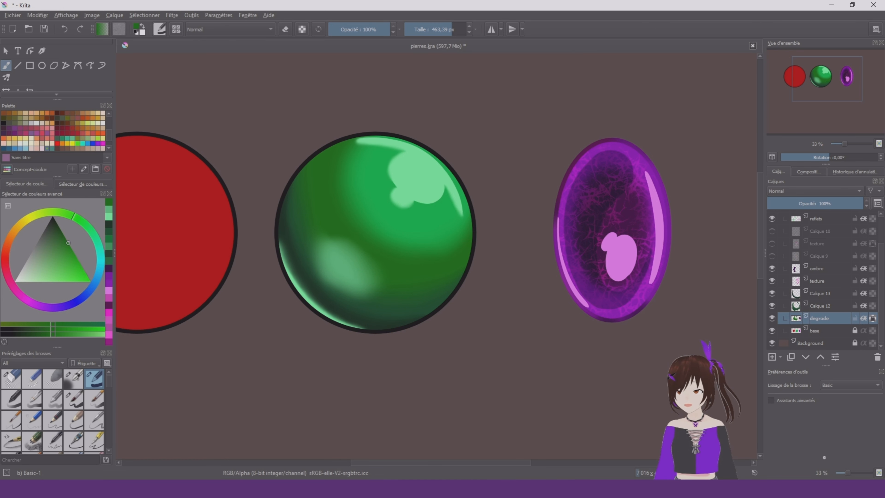
{"action": "left_click_drag", "start_coordinate": [60, 232], "coordinate": [54, 230]}
{"action": "key", "text": "Page_Up"}
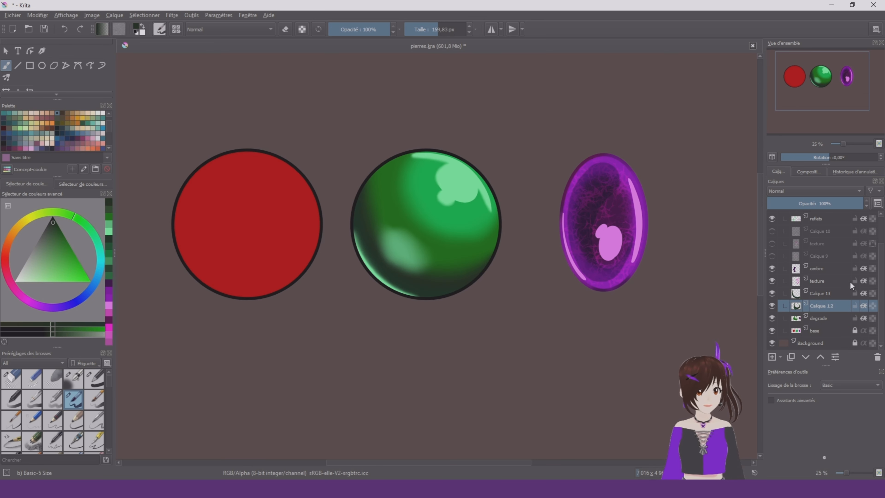
Choose the WaterC Spread WideArea brush at about 353 px and try a dark mottled texture on the texture layer
{"action": "left_click", "coordinate": [850, 282]}
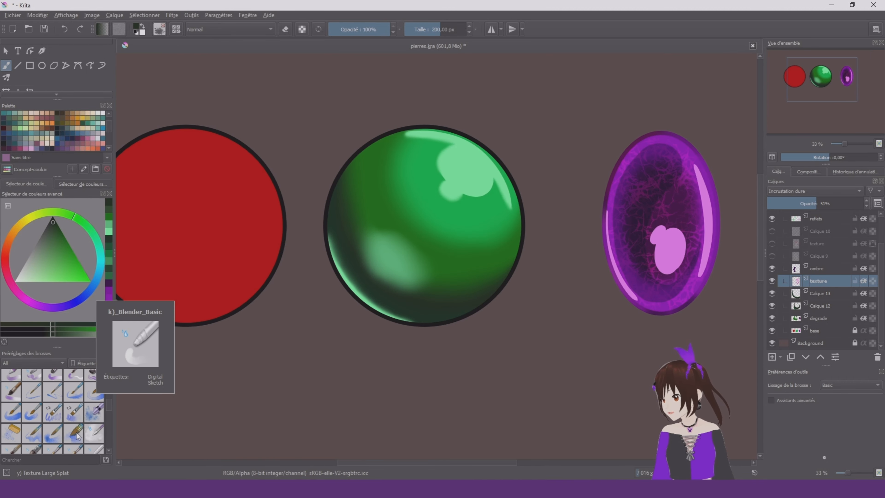
{"action": "left_click", "coordinate": [73, 436]}
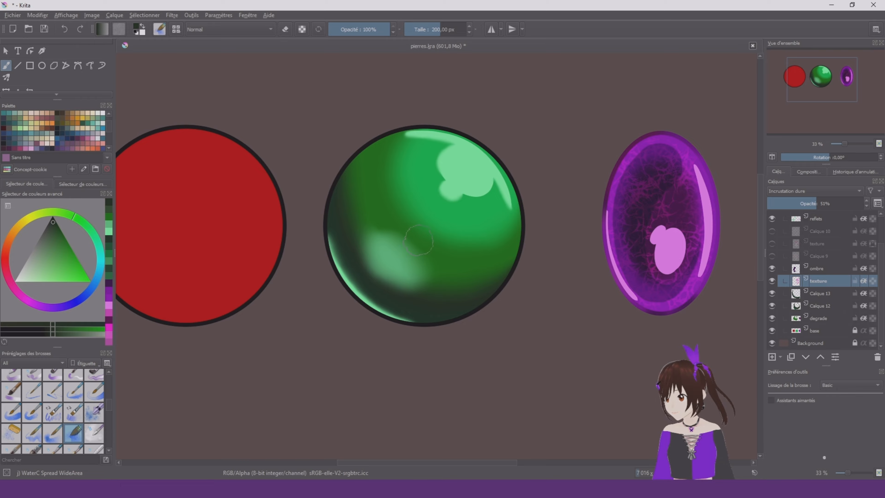
{"action": "left_click_drag", "start_coordinate": [418, 241], "coordinate": [467, 217]}
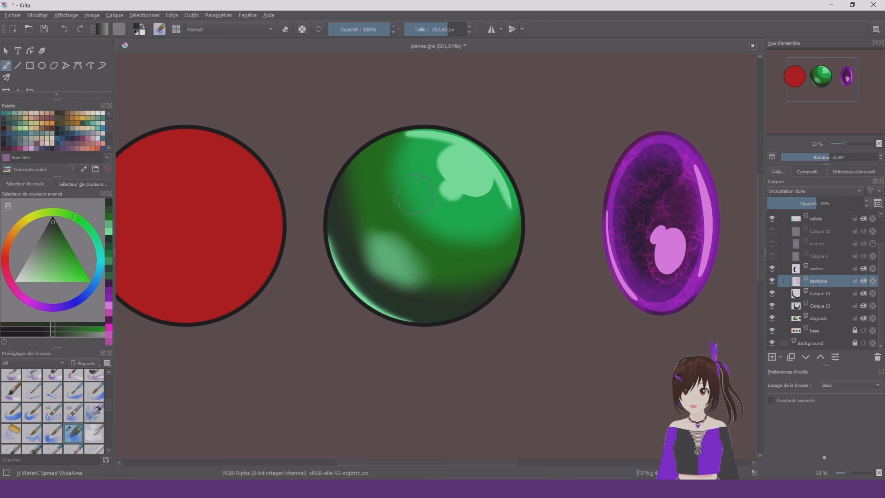
{"action": "left_click_drag", "start_coordinate": [415, 194], "coordinate": [385, 212]}
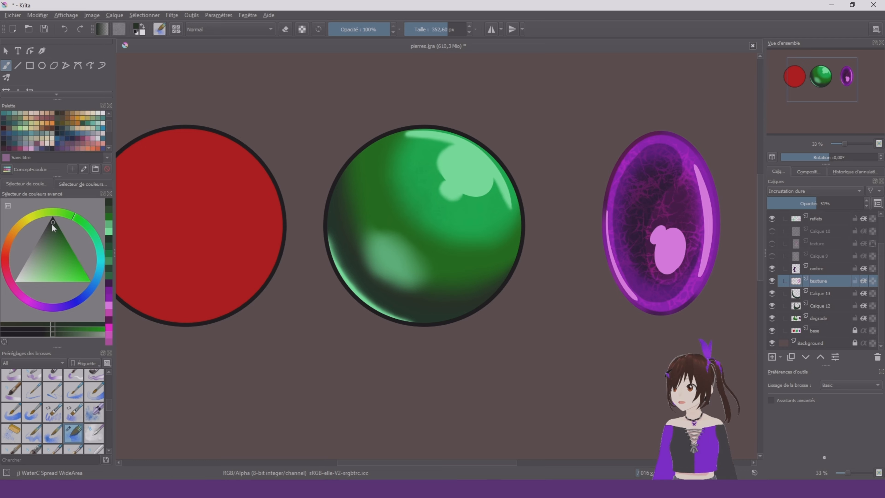
Add a new layer above ombre and paint near-black mottled texture over the green stone with WaterC Spread WideArea
{"action": "left_click_drag", "start_coordinate": [52, 226], "coordinate": [53, 217]}
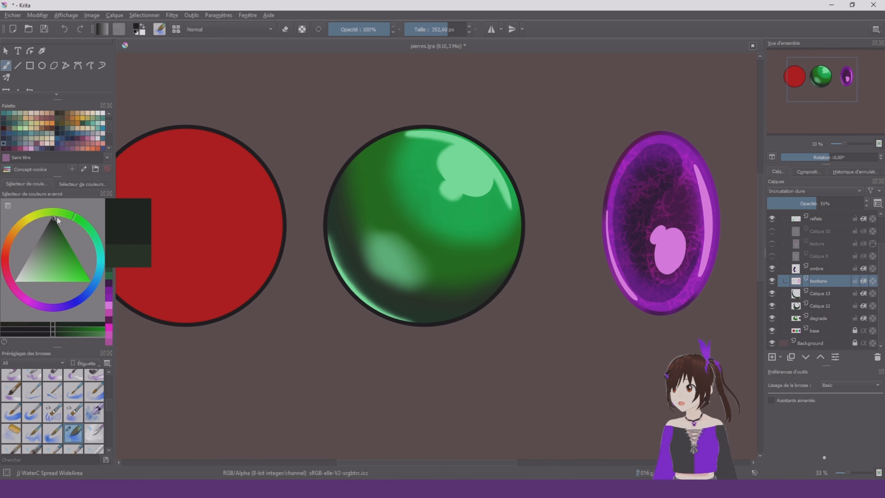
{"action": "left_click", "coordinate": [772, 356]}
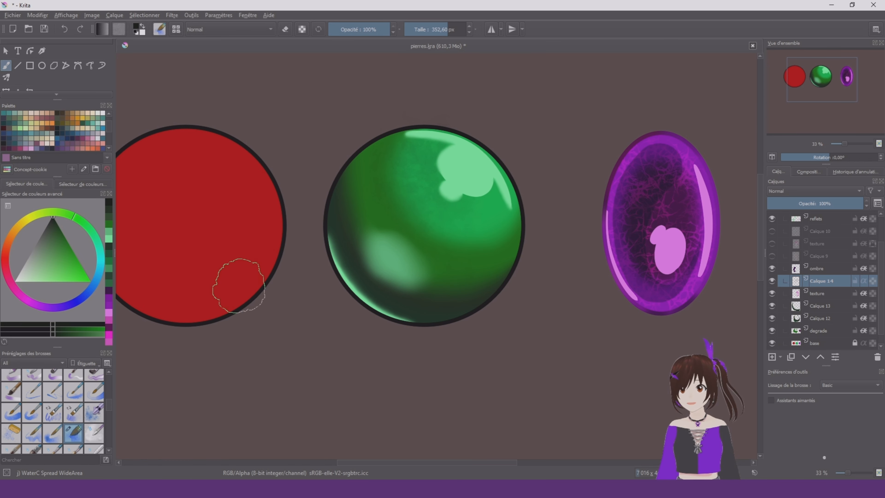
{"action": "left_click", "coordinate": [43, 261]}
{"action": "left_click_drag", "start_coordinate": [43, 298], "coordinate": [43, 298]}
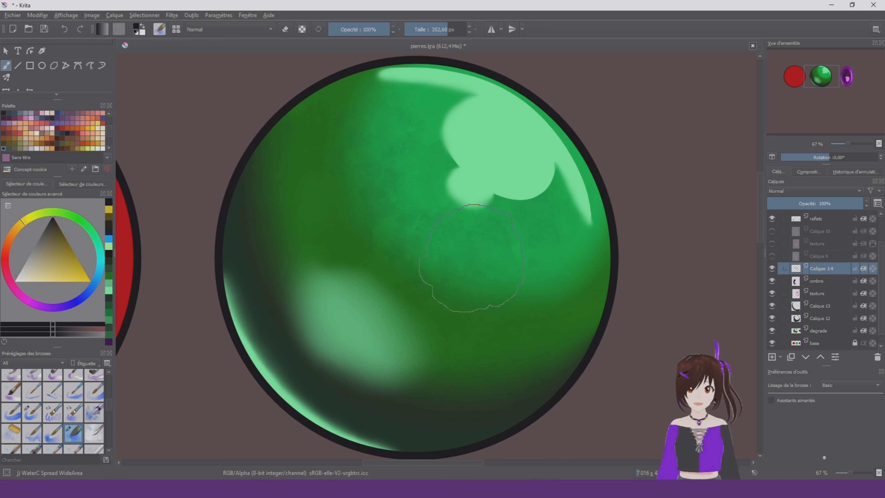
{"action": "left_click_drag", "start_coordinate": [446, 310], "coordinate": [373, 310]}
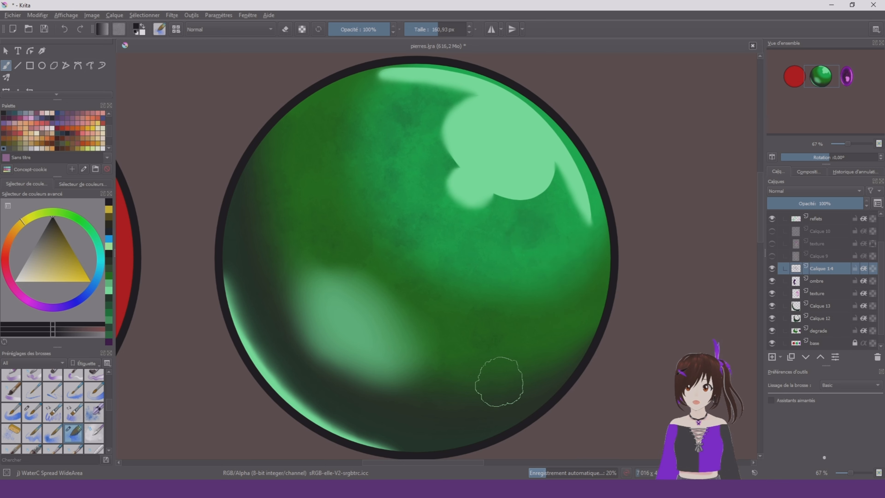
Recolour the mottled texture on Calque 14 golden yellow with Basic-1 at about 463 px
{"action": "scroll", "coordinate": [499, 381], "scroll_direction": "down", "scroll_amount": 5}
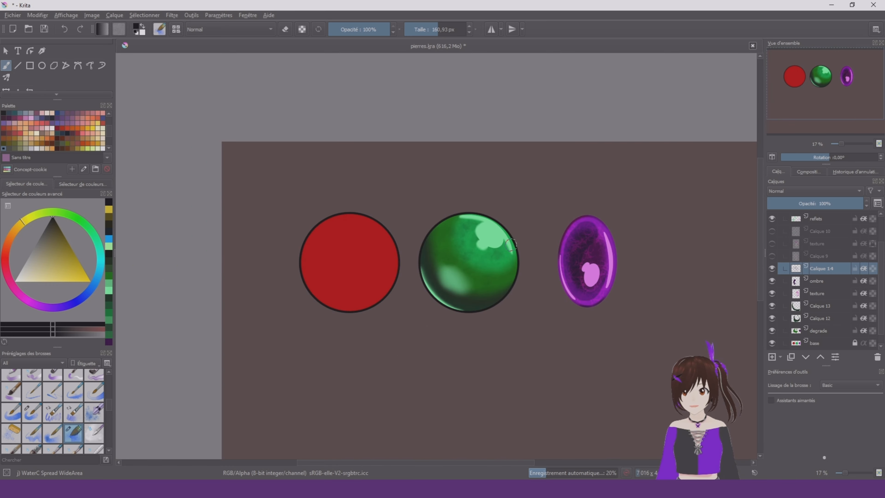
{"action": "scroll", "coordinate": [511, 245], "scroll_direction": "up", "scroll_amount": 6}
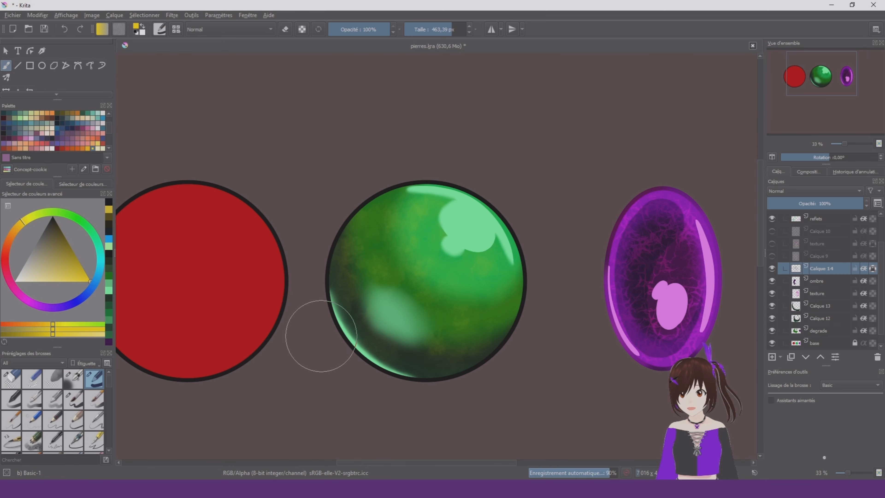
{"action": "scroll", "coordinate": [549, 276], "scroll_direction": "down", "scroll_amount": 3}
{"action": "scroll", "coordinate": [554, 266], "scroll_direction": "up", "scroll_amount": 2}
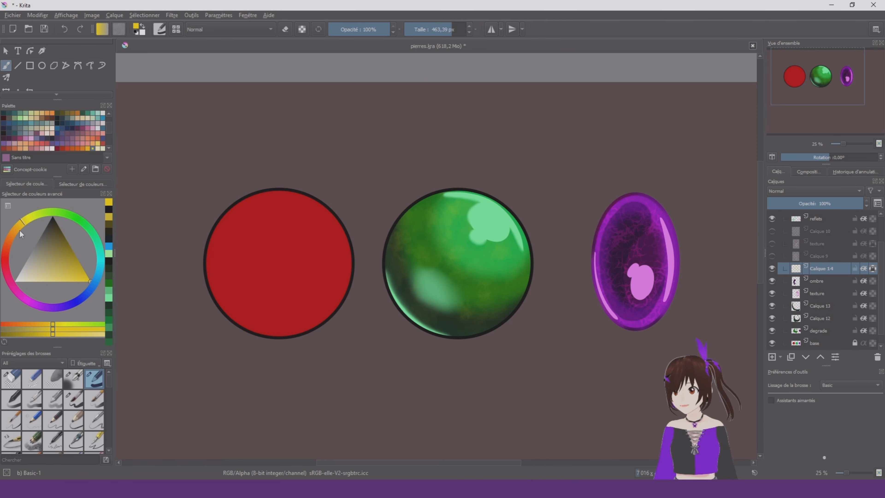
Try recolouring the green stone's mottled texture in orange, teal and light blue
{"action": "left_click_drag", "start_coordinate": [19, 230], "coordinate": [7, 246]}
{"action": "mouse_move", "coordinate": [507, 224]}
{"action": "left_mouse_down"}
{"action": "mouse_move", "coordinate": [420, 266]}
{"action": "mouse_move", "coordinate": [478, 261]}
{"action": "mouse_move", "coordinate": [381, 216]}
{"action": "left_mouse_up"}
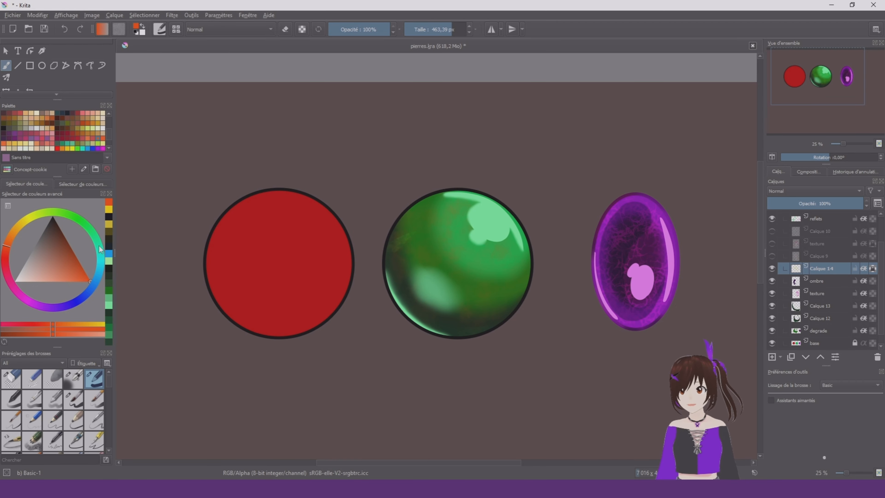
{"action": "left_click", "coordinate": [100, 249]}
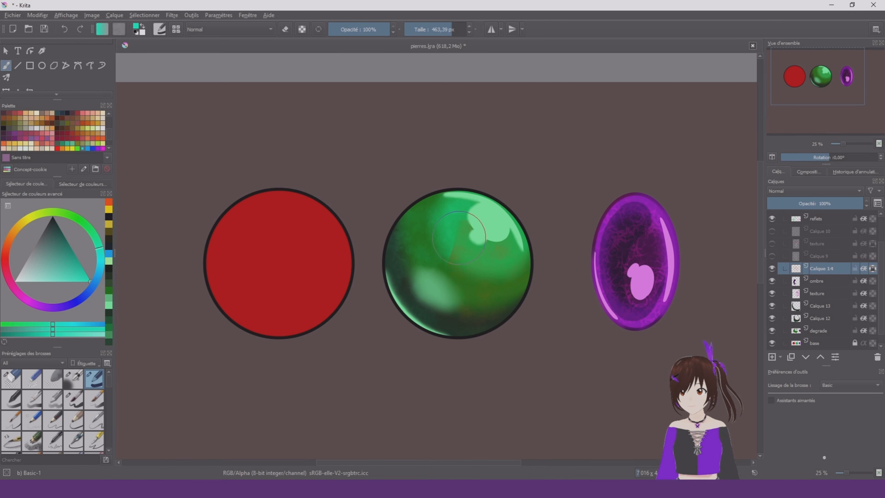
{"action": "mouse_move", "coordinate": [459, 238]}
{"action": "left_mouse_down"}
{"action": "mouse_move", "coordinate": [470, 312]}
{"action": "mouse_move", "coordinate": [510, 204]}
{"action": "mouse_move", "coordinate": [492, 339]}
{"action": "left_mouse_up"}
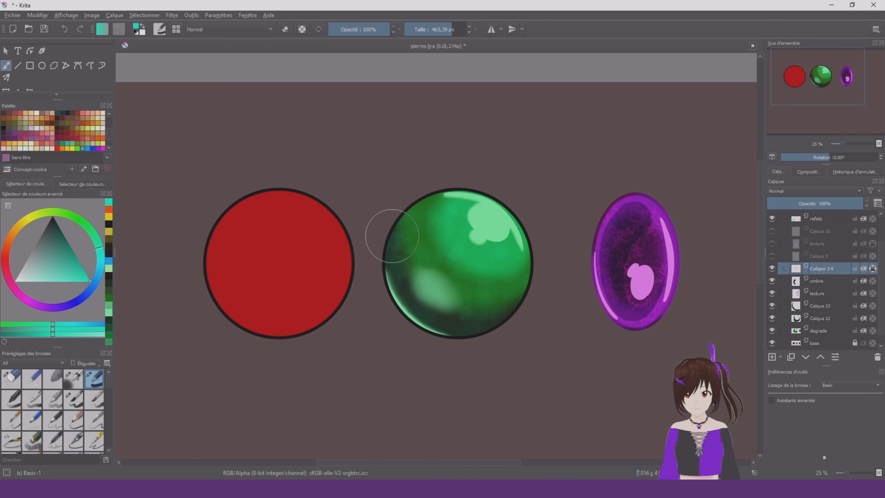
{"action": "scroll", "coordinate": [549, 217], "scroll_direction": "down", "scroll_amount": 2}
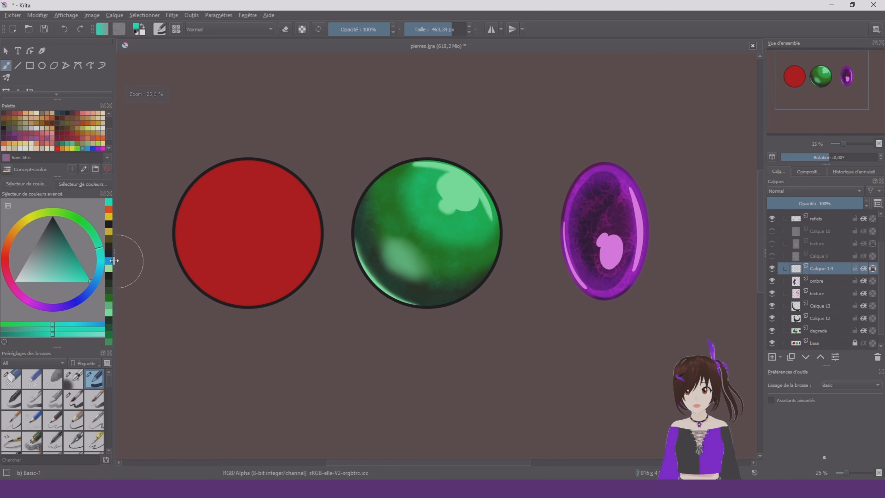
{"action": "left_click", "coordinate": [101, 264]}
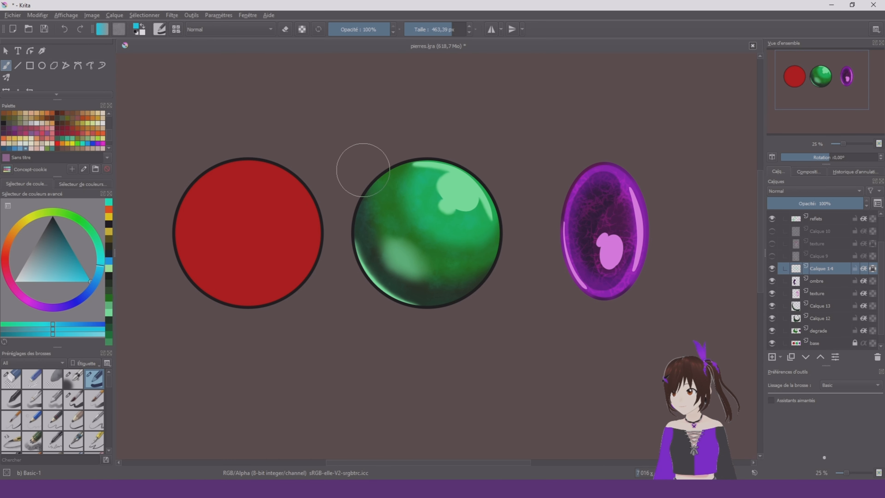
Repaint the green stone's mottled texture on Calque 14 in golden yellow
{"action": "left_click_drag", "start_coordinate": [44, 214], "coordinate": [30, 225]}
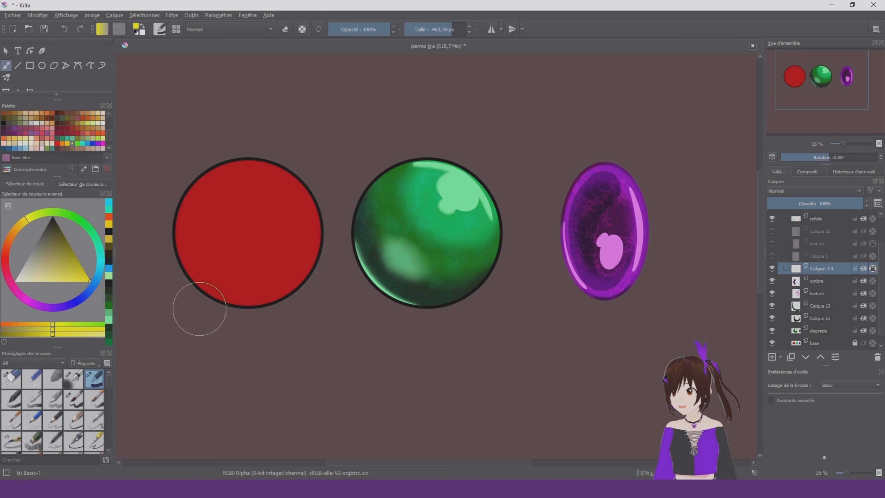
{"action": "left_click", "coordinate": [109, 225]}
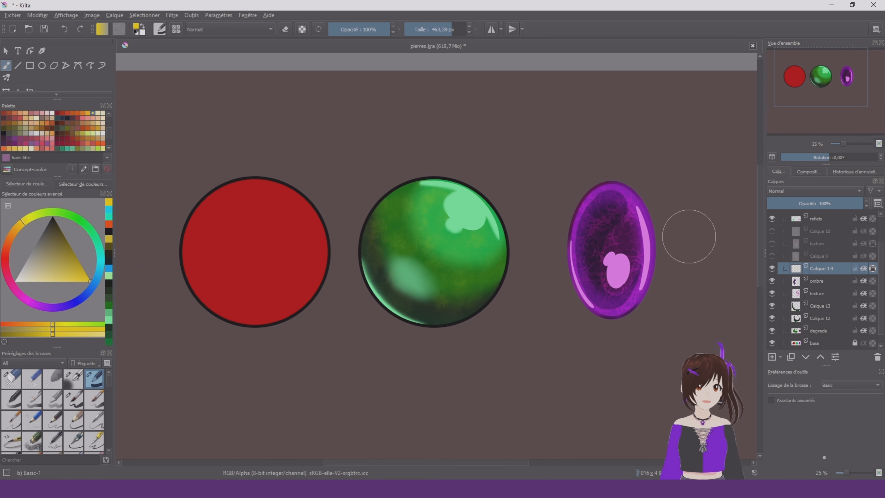
Set the blending mode of Calque 14 to Incrustation dure and check the green stone's texture
{"action": "scroll", "coordinate": [587, 230], "scroll_direction": "up", "scroll_amount": 1}
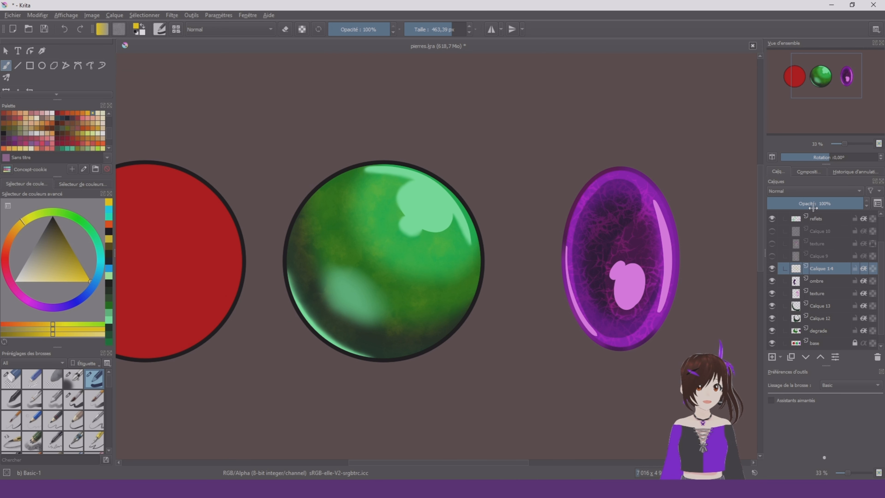
{"action": "scroll", "coordinate": [811, 194], "scroll_direction": "down", "scroll_amount": 2}
{"action": "scroll", "coordinate": [536, 198], "scroll_direction": "down", "scroll_amount": 2}
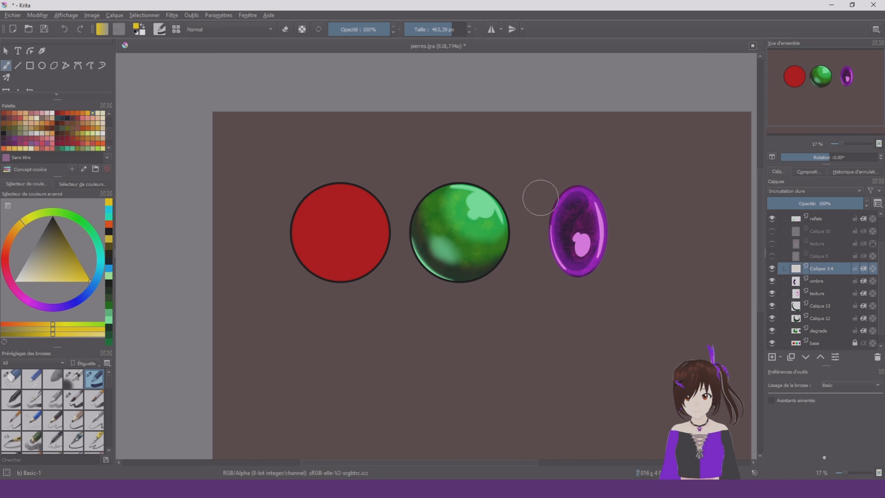
{"action": "scroll", "coordinate": [533, 178], "scroll_direction": "down", "scroll_amount": 1}
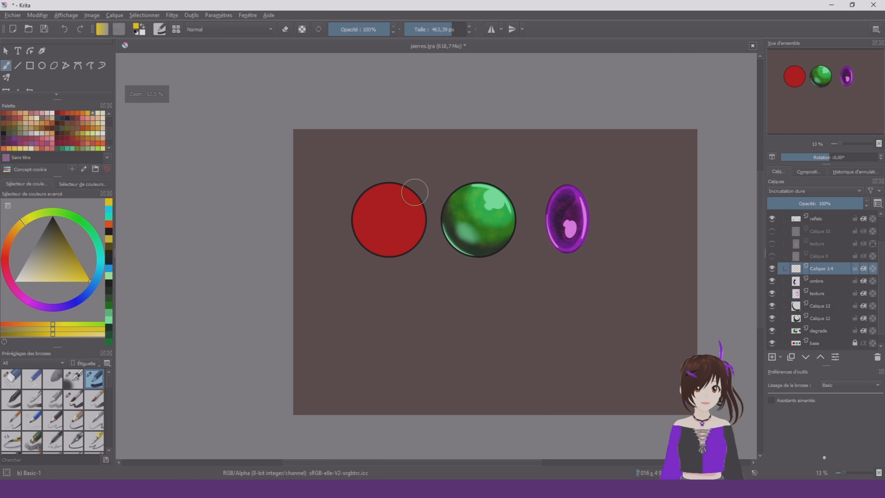
{"action": "scroll", "coordinate": [432, 227], "scroll_direction": "up", "scroll_amount": 2}
Recolour the green stone's outline on the rond layer in green, adding light green on its upper right with Airbrush Soft at about 245 px
{"action": "right_click", "coordinate": [539, 269]}
{"action": "left_click", "coordinate": [483, 157]}
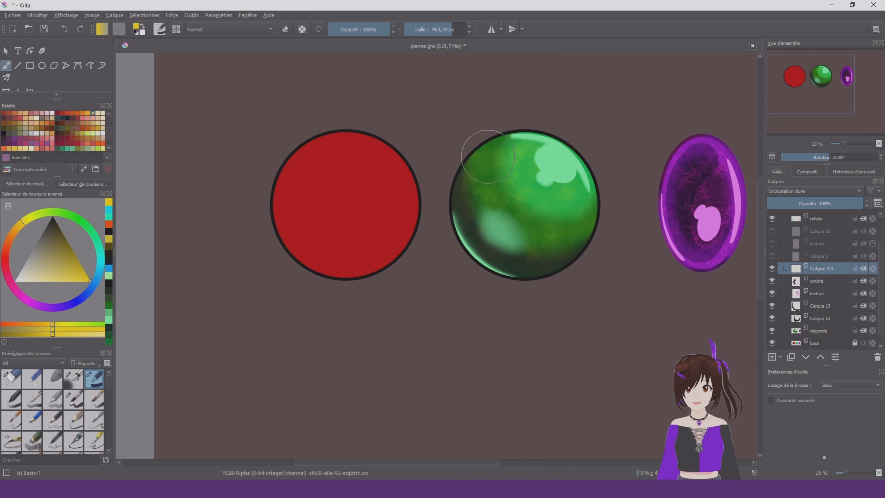
{"action": "scroll", "coordinate": [586, 169], "scroll_direction": "up", "scroll_amount": 2}
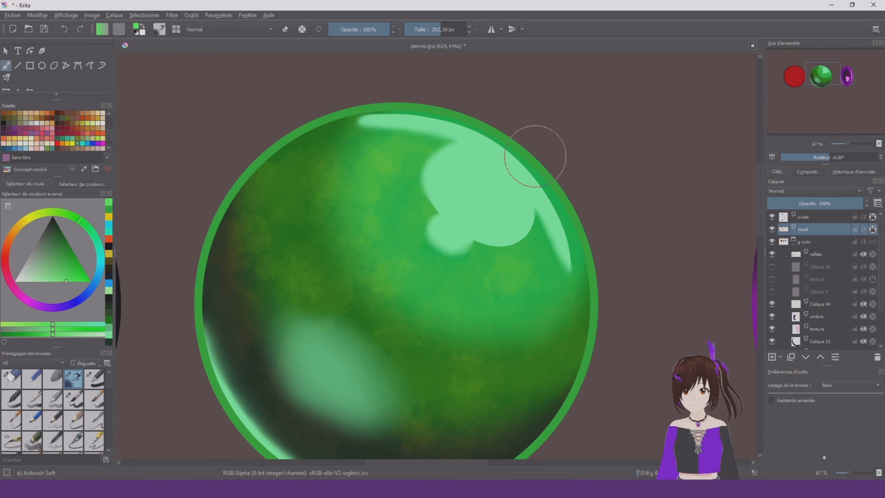
{"action": "left_click", "coordinate": [512, 186], "text": "ctrl"}
{"action": "left_click_drag", "start_coordinate": [401, 84], "coordinate": [572, 182]}
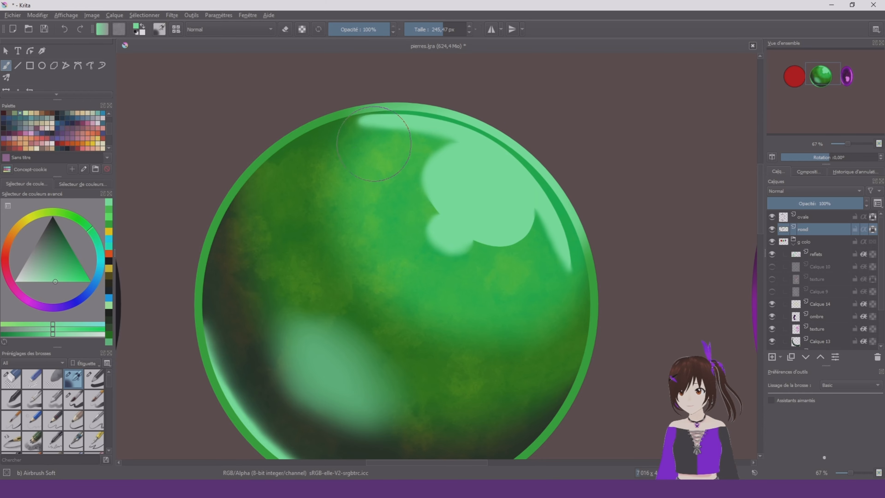
Shade the green stone's outline with light green along its lower left and dark green along its upper left
{"action": "left_click_drag", "start_coordinate": [184, 359], "coordinate": [265, 454]}
{"action": "scroll", "coordinate": [320, 324], "scroll_direction": "down", "scroll_amount": 2}
{"action": "left_click_drag", "start_coordinate": [279, 384], "coordinate": [327, 422]}
{"action": "scroll", "coordinate": [263, 262], "scroll_direction": "up", "scroll_amount": 1}
{"action": "left_click", "coordinate": [271, 280], "text": "ctrl"}
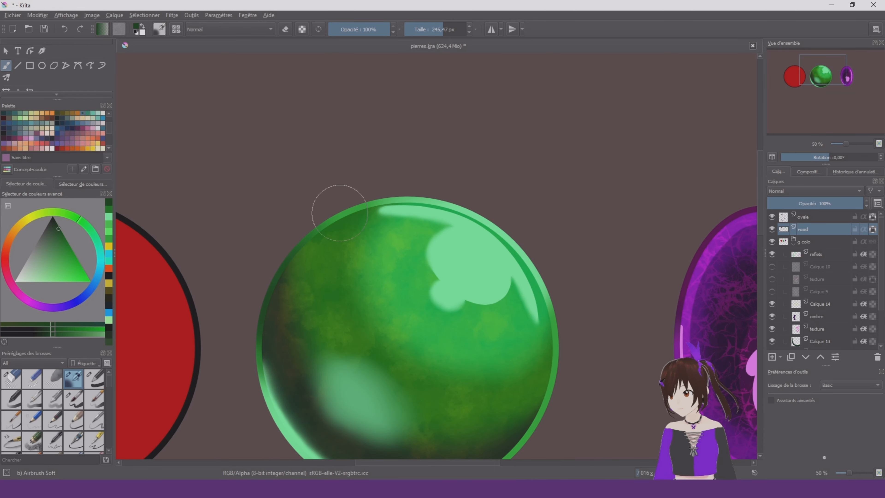
{"action": "scroll", "coordinate": [425, 293], "scroll_direction": "down", "scroll_amount": 5}
{"action": "scroll", "coordinate": [529, 208], "scroll_direction": "up", "scroll_amount": 4}
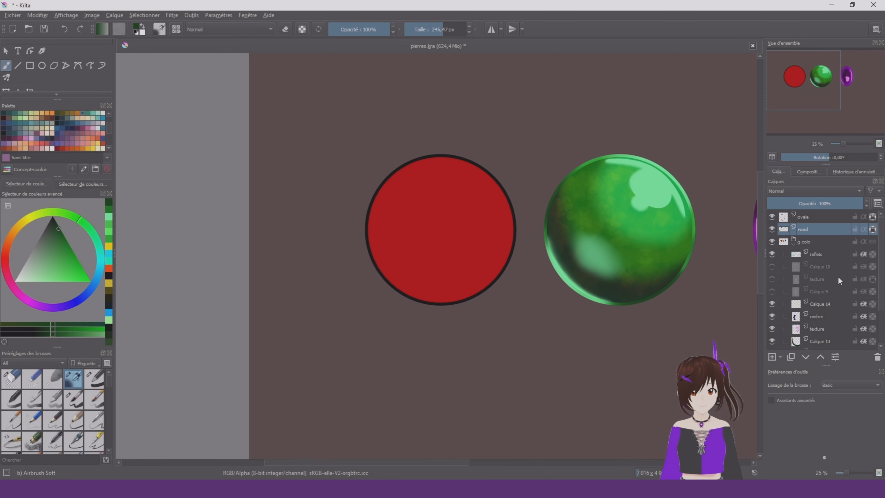
Rename Calque 14 as texture and add a group layer directly above it
{"action": "scroll", "coordinate": [838, 281], "scroll_direction": "down", "scroll_amount": 2}
{"action": "left_click", "coordinate": [830, 321]}
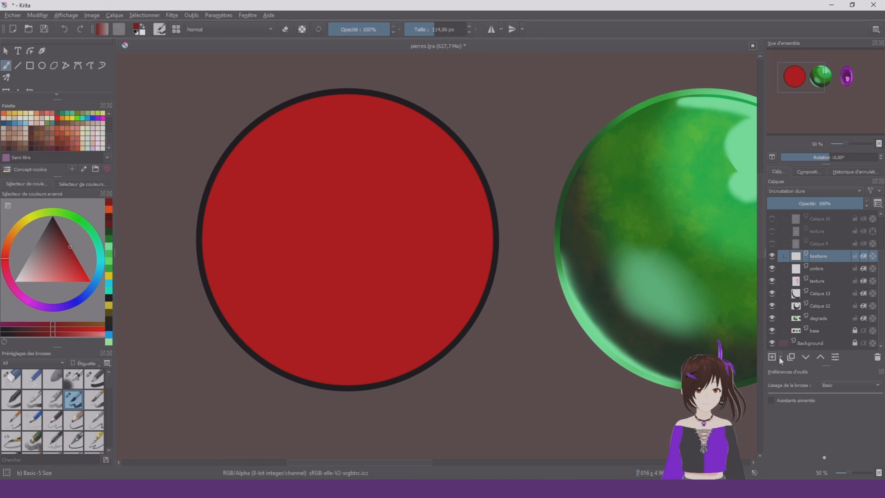
{"action": "left_click", "coordinate": [780, 360]}
{"action": "left_click", "coordinate": [831, 381]}
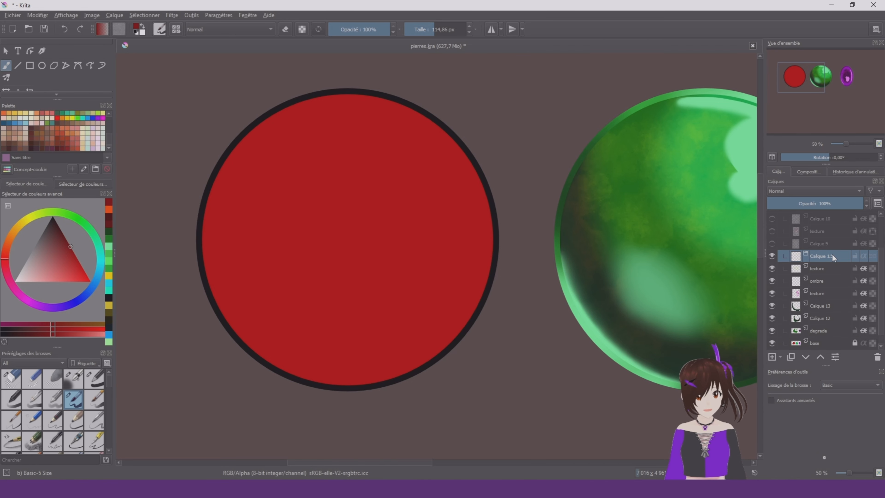
{"action": "double_click", "coordinate": [832, 256]}
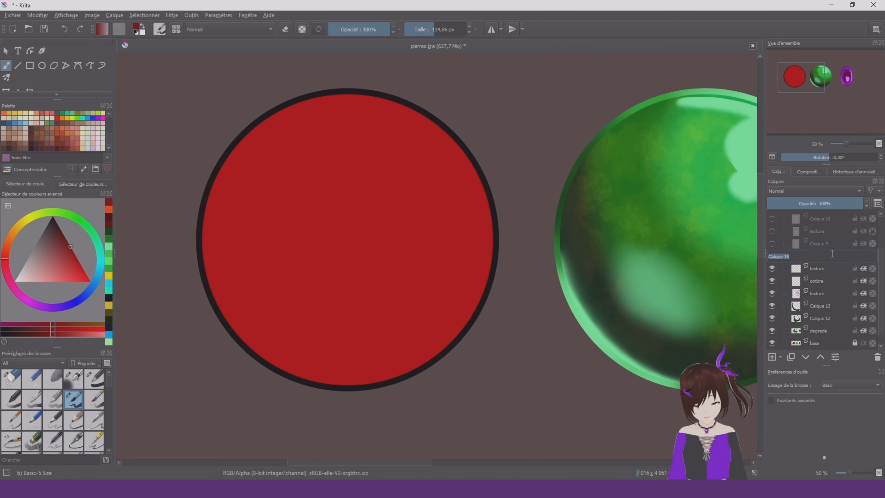
{"action": "key", "text": "Return"}
Trim the red stone's dark shadow on Calque 22 along the upper and right rim with Eraser Circle at about 131 px
{"action": "scroll", "coordinate": [570, 299], "scroll_direction": "down", "scroll_amount": 5}
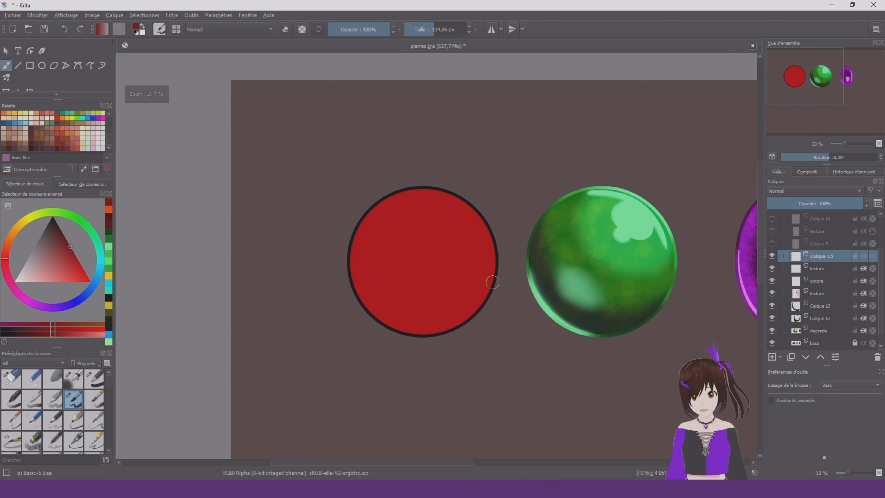
{"action": "scroll", "coordinate": [479, 316], "scroll_direction": "up", "scroll_amount": 2}
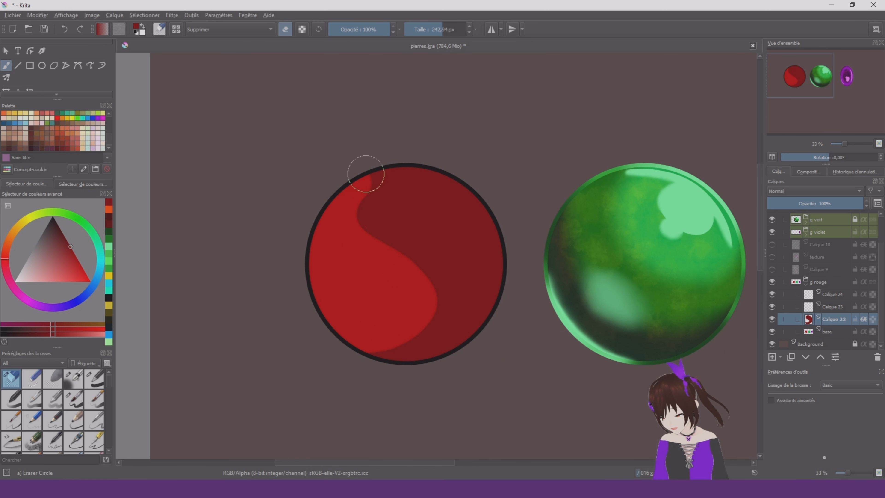
{"action": "key", "text": "bracketleft"}
{"action": "left_click_drag", "start_coordinate": [394, 171], "coordinate": [469, 176]}
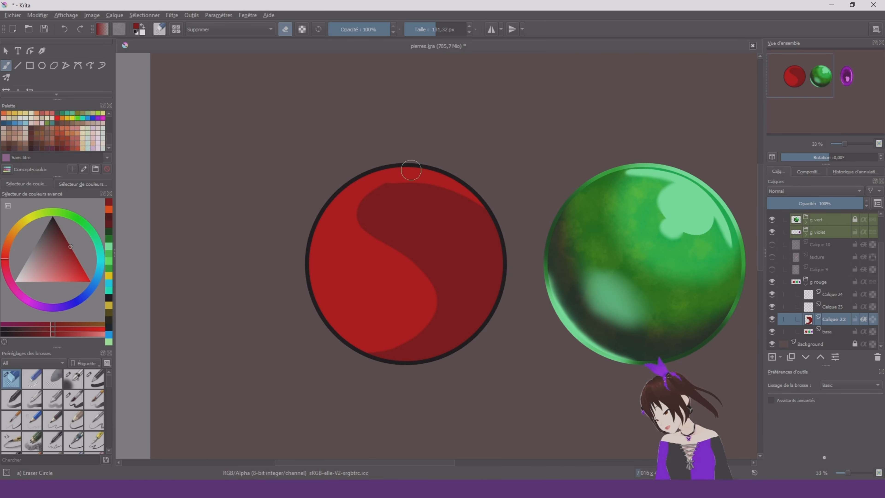
{"action": "left_click_drag", "start_coordinate": [491, 214], "coordinate": [503, 260]}
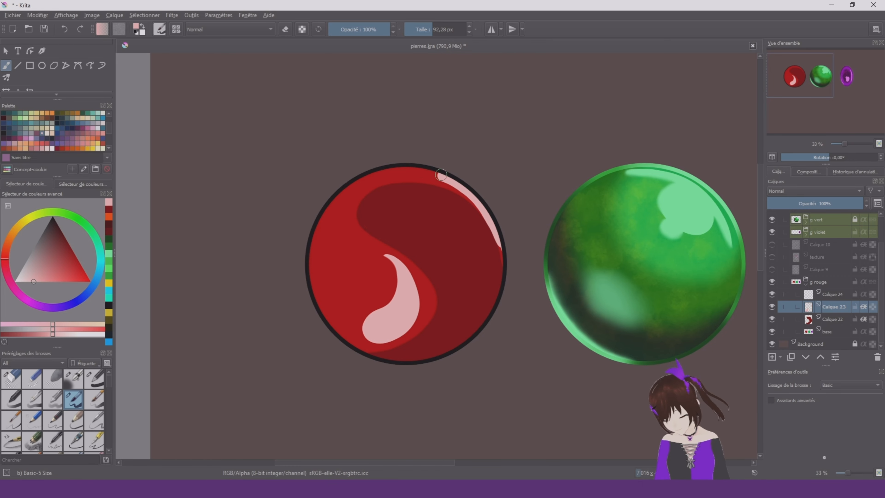
Recolour the red stone's reflections on Calque 23 in salmon pink and add a jagged reflection at its lower right
{"action": "right_click", "coordinate": [543, 232]}
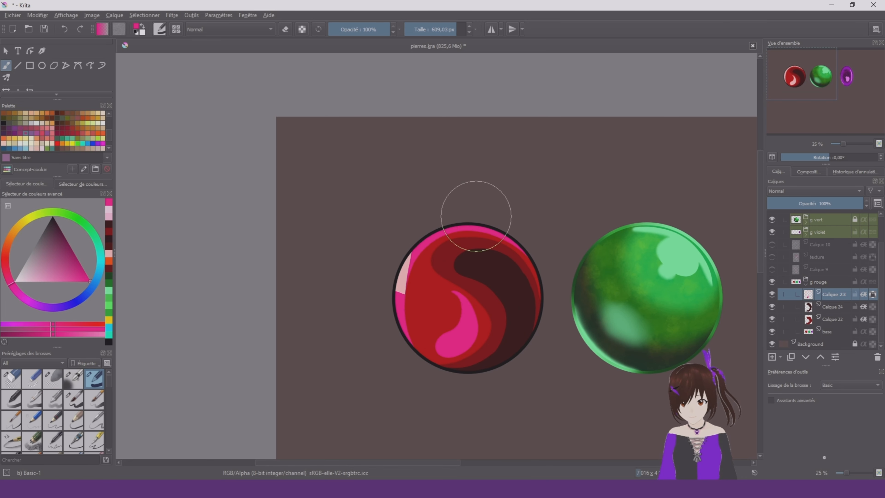
{"action": "scroll", "coordinate": [572, 299], "scroll_direction": "down", "scroll_amount": 4}
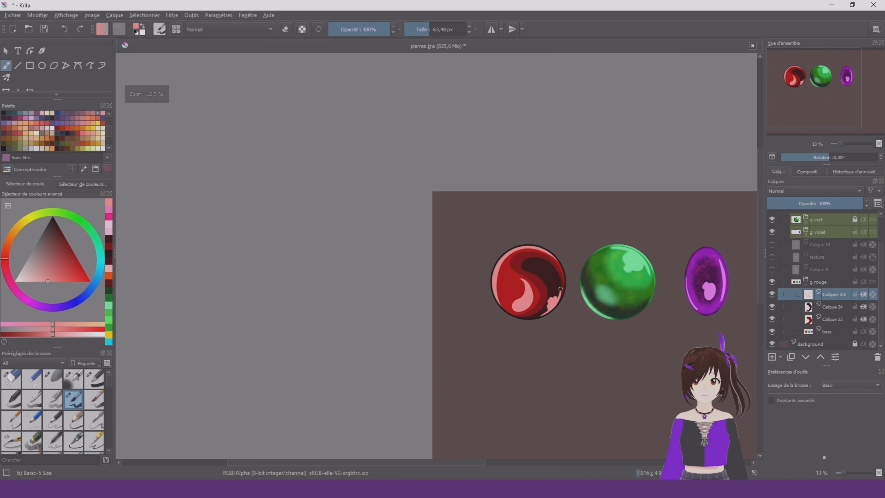
{"action": "scroll", "coordinate": [543, 287], "scroll_direction": "up", "scroll_amount": 3}
Soften the edges of the red stone's shadows on Calque 24 and Calque 22 with Blender Blur at about 105 px
{"action": "right_click", "coordinate": [529, 265]}
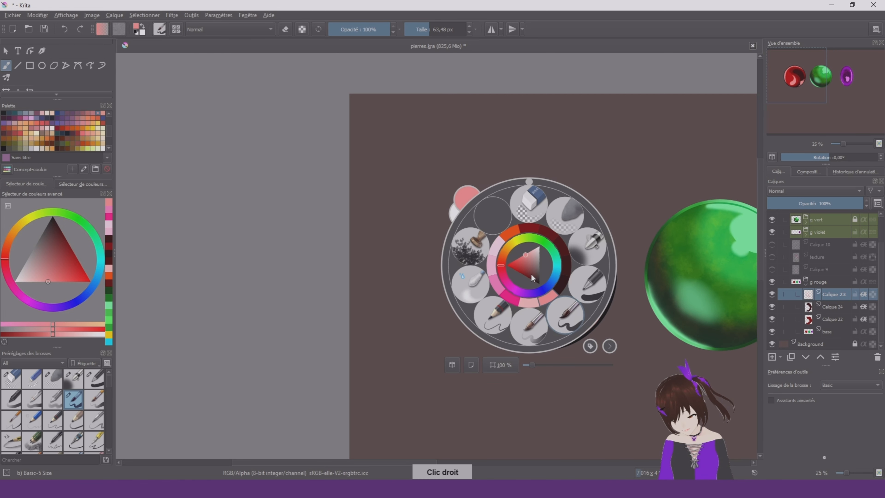
{"action": "left_click", "coordinate": [470, 285]}
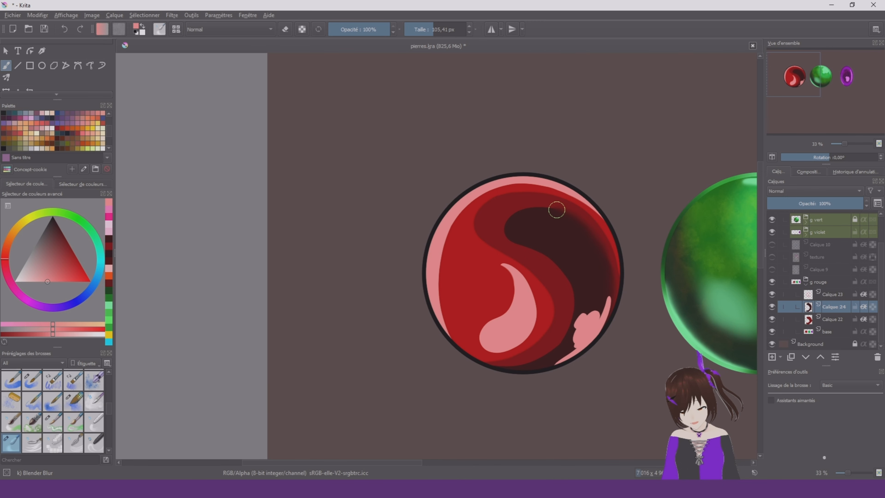
{"action": "left_click", "coordinate": [834, 317]}
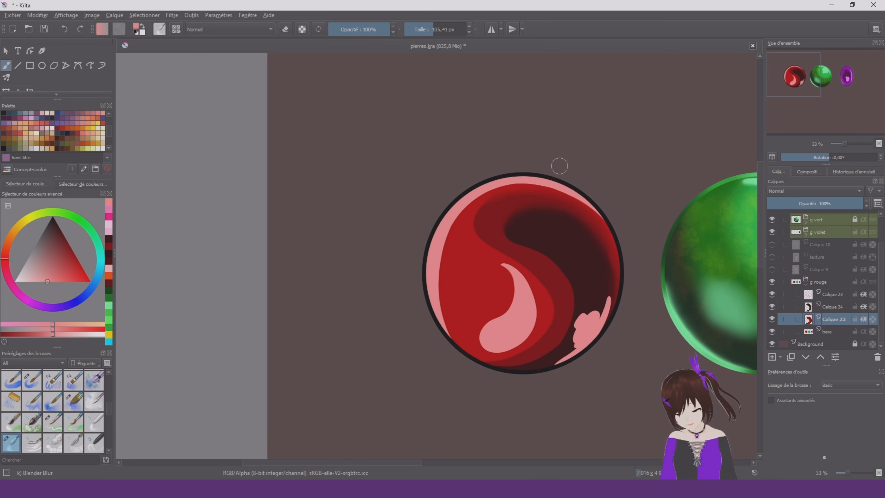
Blur the edges of the red stone's central, lower-right and rim reflections on Calque 23 with Blender Blur
{"action": "left_click", "coordinate": [836, 294]}
{"action": "left_click_drag", "start_coordinate": [485, 349], "coordinate": [537, 321]}
{"action": "left_click_drag", "start_coordinate": [505, 263], "coordinate": [536, 325]}
{"action": "mouse_move", "coordinate": [580, 317]}
{"action": "left_mouse_down"}
{"action": "mouse_move", "coordinate": [575, 350]}
{"action": "mouse_move", "coordinate": [557, 361]}
{"action": "left_mouse_up"}
{"action": "left_click_drag", "start_coordinate": [579, 202], "coordinate": [446, 307]}
{"action": "scroll", "coordinate": [524, 248], "scroll_direction": "down", "scroll_amount": 1}
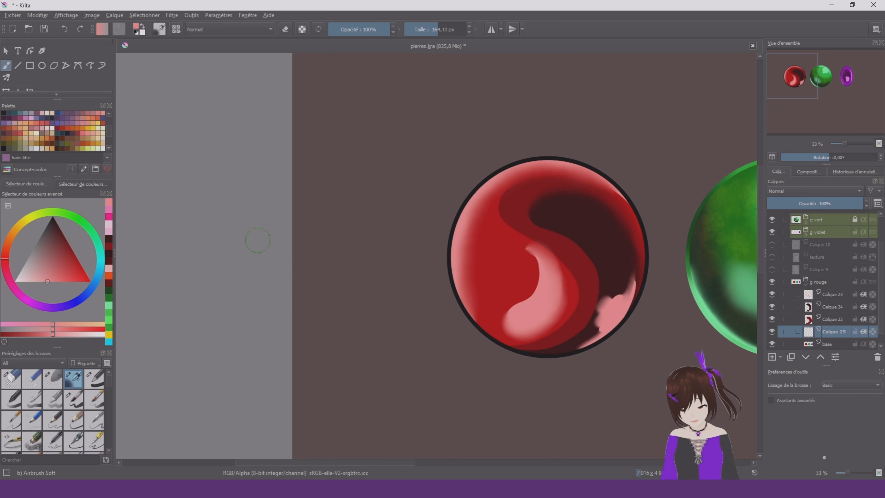
Airbrush dark red shading over the red stone on Calque 25 with Airbrush Soft, starting at about 164 px
{"action": "left_click_drag", "start_coordinate": [55, 236], "coordinate": [73, 233]}
{"action": "mouse_move", "coordinate": [498, 264]}
{"action": "left_mouse_down", "text": "shift"}
{"action": "mouse_move", "coordinate": [561, 265]}
{"action": "mouse_move", "coordinate": [523, 264]}
{"action": "mouse_move", "coordinate": [509, 314]}
{"action": "left_mouse_up", "text": "shift"}
{"action": "right_click", "coordinate": [509, 327]}
{"action": "left_click", "coordinate": [546, 275]}
{"action": "scroll", "coordinate": [592, 297], "scroll_direction": "down", "scroll_amount": 2}
{"action": "scroll", "coordinate": [605, 286], "scroll_direction": "up", "scroll_amount": 2}
Touch up the red stone's shadow on Calque 24 and set that layer's blending mode to Penumbra D
{"action": "left_click", "coordinate": [833, 307]}
{"action": "mouse_move", "coordinate": [591, 289]}
{"action": "left_mouse_down", "text": "shift"}
{"action": "mouse_move", "coordinate": [565, 289]}
{"action": "mouse_move", "coordinate": [584, 289]}
{"action": "left_mouse_up", "text": "shift"}
{"action": "scroll", "coordinate": [578, 307], "scroll_direction": "down", "scroll_amount": 2}
{"action": "scroll", "coordinate": [561, 296], "scroll_direction": "up", "scroll_amount": 2}
{"action": "right_click", "coordinate": [601, 291]}
{"action": "right_click", "coordinate": [633, 324]}
Select the Stamp Stylised Tree brush and open its predefined brush tip settings
{"action": "scroll", "coordinate": [63, 413], "scroll_direction": "down", "scroll_amount": 10}
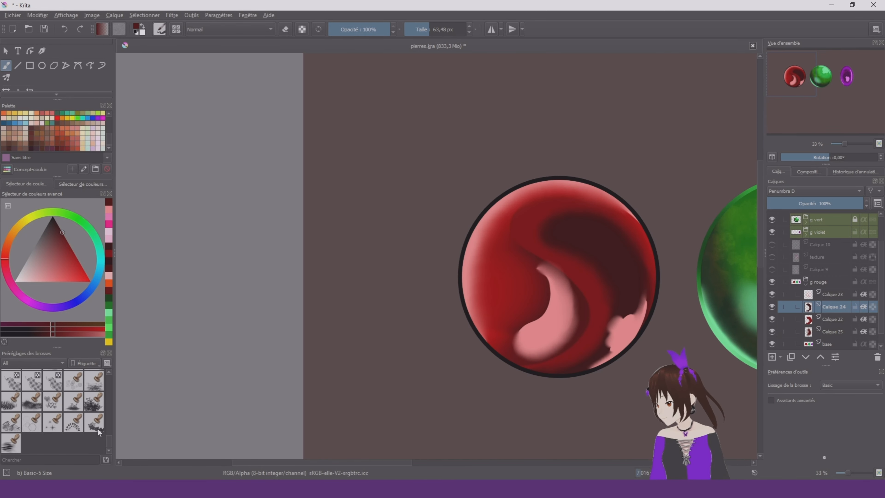
{"action": "left_click", "coordinate": [73, 423]}
{"action": "left_click", "coordinate": [159, 29]}
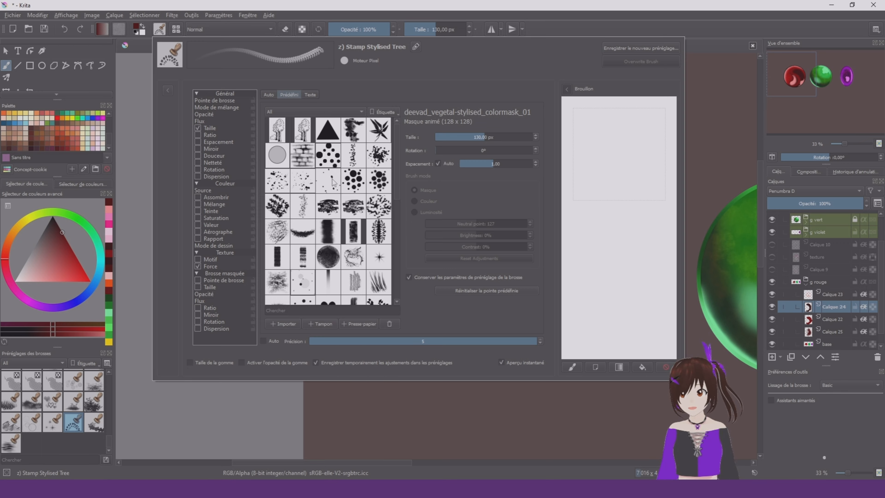
{"action": "left_click", "coordinate": [160, 30]}
{"action": "left_click", "coordinate": [161, 31]}
{"action": "left_click", "coordinate": [161, 30]}
{"action": "left_click", "coordinate": [161, 31]}
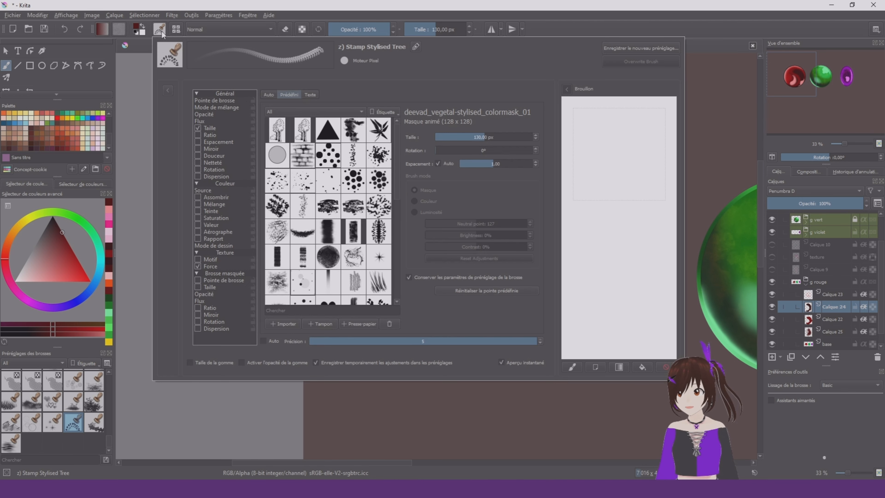
{"action": "left_click", "coordinate": [163, 32]}
{"action": "left_click", "coordinate": [162, 31]}
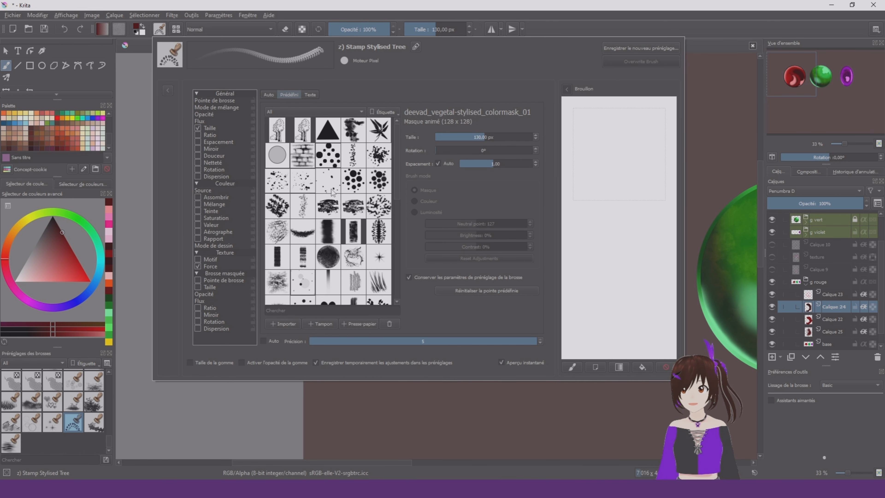
Browse the predefined brush tips, pick a different one and test it in the brush editor's scratchpad
{"action": "scroll", "coordinate": [367, 162], "scroll_direction": "down", "scroll_amount": 10}
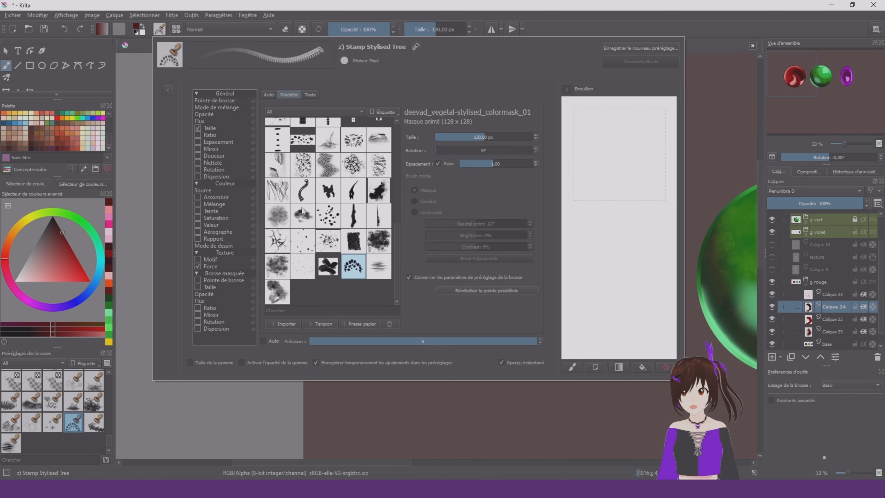
{"action": "mouse_move", "coordinate": [360, 213]}
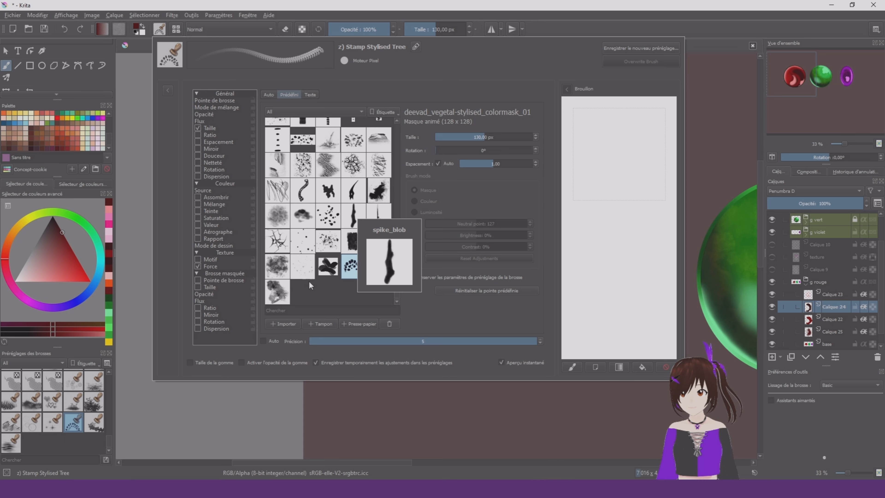
{"action": "scroll", "coordinate": [400, 220], "scroll_direction": "up", "scroll_amount": 3}
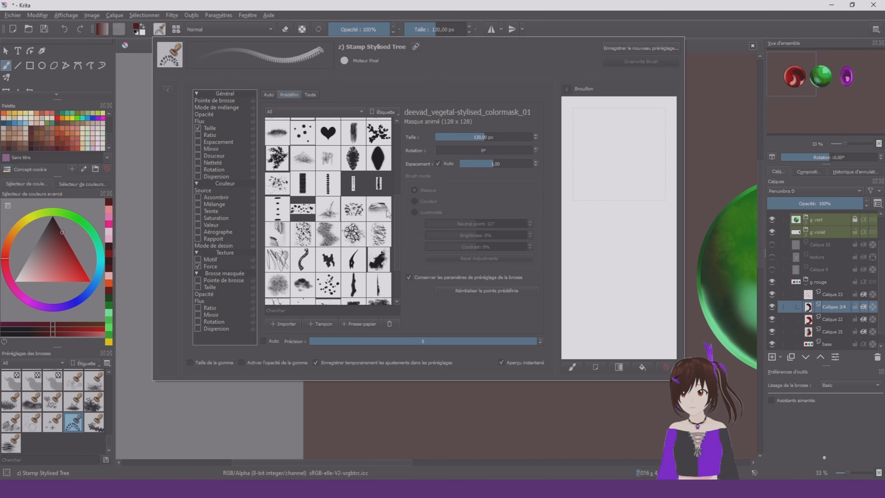
{"action": "left_click", "coordinate": [329, 240]}
{"action": "mouse_move", "coordinate": [595, 127]}
{"action": "left_mouse_down"}
{"action": "mouse_move", "coordinate": [611, 185]}
{"action": "mouse_move", "coordinate": [631, 126]}
{"action": "left_mouse_up"}
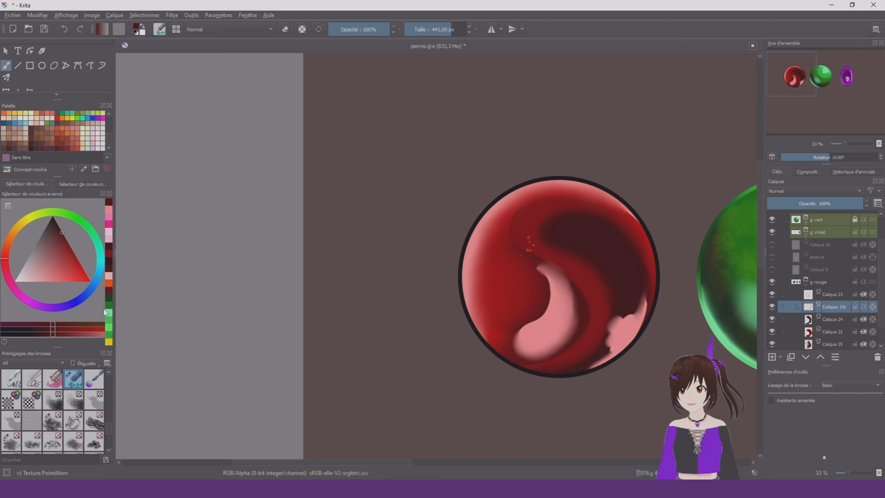
Scatter pink dots over the red stone on Calque 26 with Texture Pointillism at 441 px
{"action": "left_click_drag", "start_coordinate": [53, 252], "coordinate": [57, 304]}
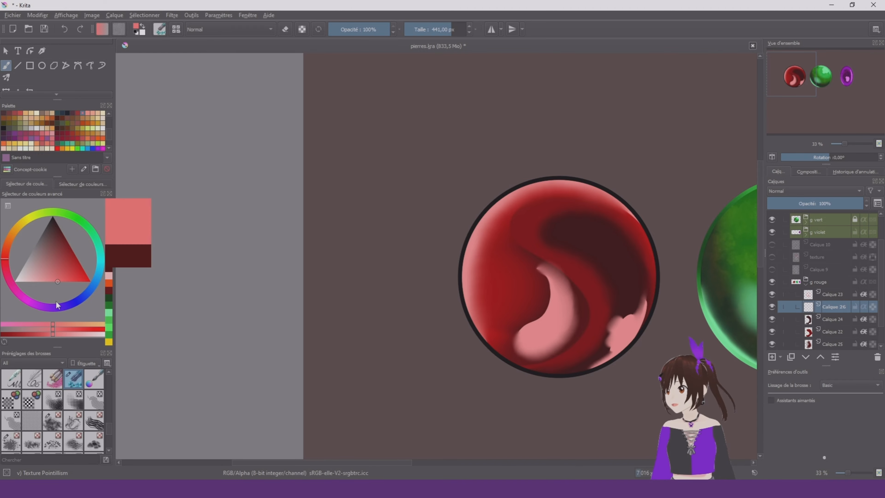
{"action": "left_click_drag", "start_coordinate": [5, 271], "coordinate": [14, 289]}
{"action": "mouse_move", "coordinate": [510, 209]}
{"action": "left_mouse_down"}
{"action": "mouse_move", "coordinate": [528, 277]}
{"action": "mouse_move", "coordinate": [566, 303]}
{"action": "mouse_move", "coordinate": [631, 248]}
{"action": "mouse_move", "coordinate": [625, 237]}
{"action": "mouse_move", "coordinate": [652, 223]}
{"action": "left_mouse_up"}
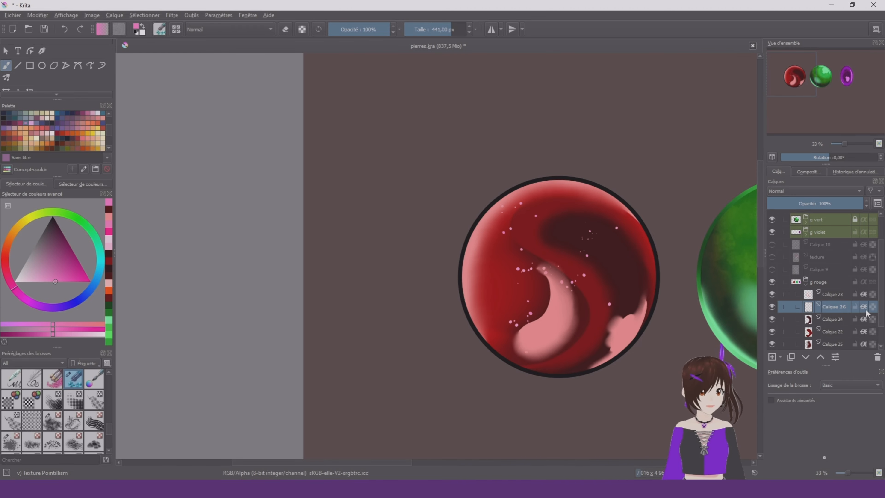
{"action": "mouse_move", "coordinate": [472, 253]}
{"action": "left_mouse_down"}
{"action": "mouse_move", "coordinate": [483, 297]}
{"action": "mouse_move", "coordinate": [504, 284]}
{"action": "mouse_move", "coordinate": [540, 325]}
{"action": "left_mouse_up"}
Add denser, finer pink dots on the red stone's left side and centre with Texture Pointillism at 220 px and 55 px
{"action": "key", "text": "bracketleft"}
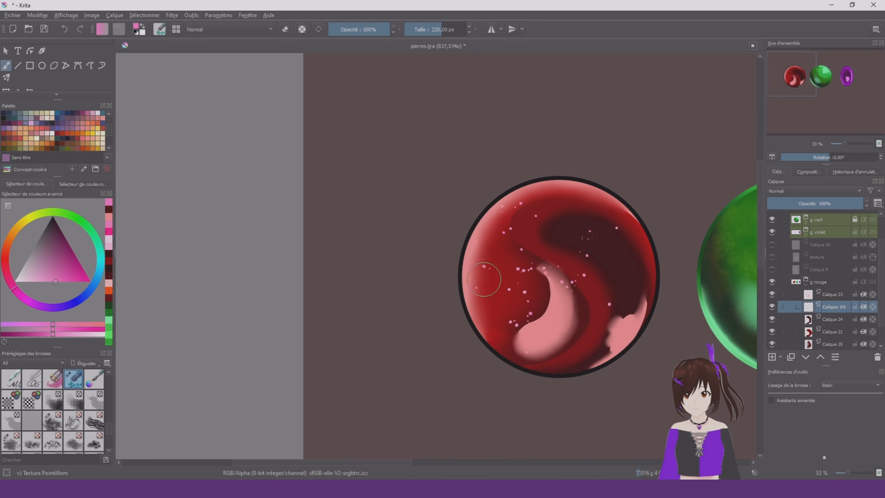
{"action": "mouse_move", "coordinate": [500, 304]}
{"action": "left_mouse_down"}
{"action": "mouse_move", "coordinate": [512, 350]}
{"action": "mouse_move", "coordinate": [540, 328]}
{"action": "left_mouse_up"}
{"action": "key", "text": "bracketleft"}
{"action": "key", "text": "bracketleft"}
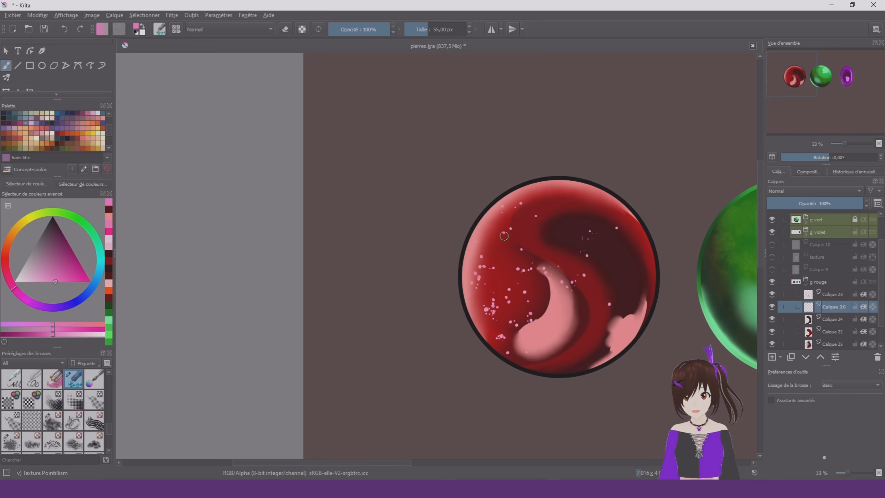
{"action": "key", "text": "ctrl+z"}
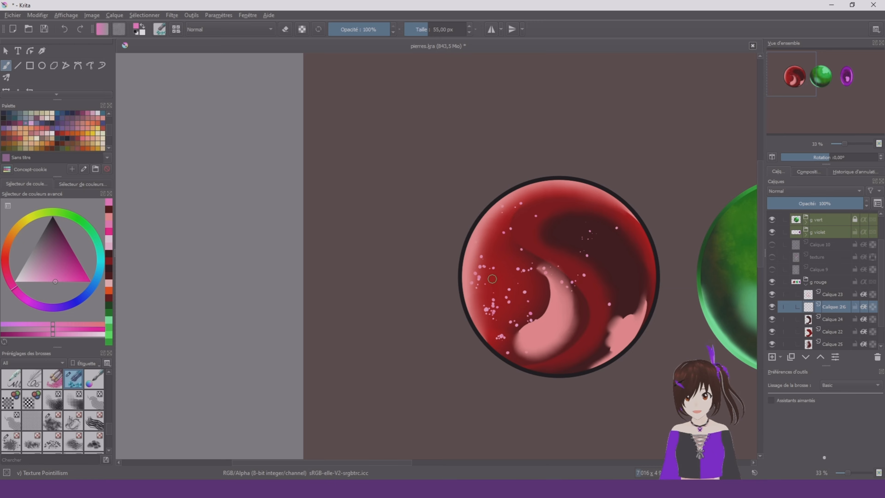
{"action": "left_click_drag", "start_coordinate": [486, 286], "coordinate": [589, 279], "text": "shift"}
{"action": "mouse_move", "coordinate": [493, 252]}
{"action": "left_mouse_down"}
{"action": "mouse_move", "coordinate": [561, 318]}
{"action": "mouse_move", "coordinate": [551, 348]}
{"action": "mouse_move", "coordinate": [570, 368]}
{"action": "mouse_move", "coordinate": [600, 327]}
{"action": "mouse_move", "coordinate": [619, 346]}
{"action": "mouse_move", "coordinate": [586, 381]}
{"action": "mouse_move", "coordinate": [626, 294]}
{"action": "mouse_move", "coordinate": [656, 256]}
{"action": "mouse_move", "coordinate": [620, 229]}
{"action": "mouse_move", "coordinate": [569, 213]}
{"action": "mouse_move", "coordinate": [585, 183]}
{"action": "mouse_move", "coordinate": [542, 219]}
{"action": "mouse_move", "coordinate": [576, 258]}
{"action": "mouse_move", "coordinate": [573, 292]}
{"action": "left_mouse_up"}
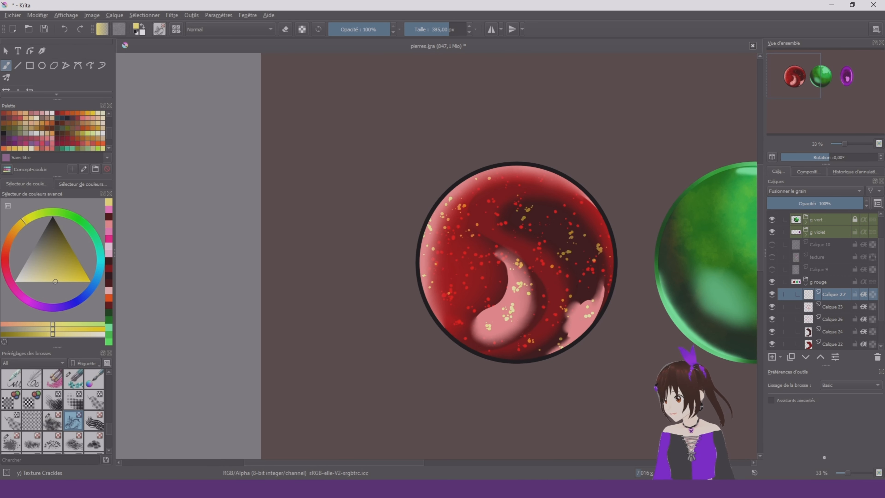
Try covering the red stone with yellow crackles on a new layer using Texture Crackles at 385 px
{"action": "left_click", "coordinate": [771, 358]}
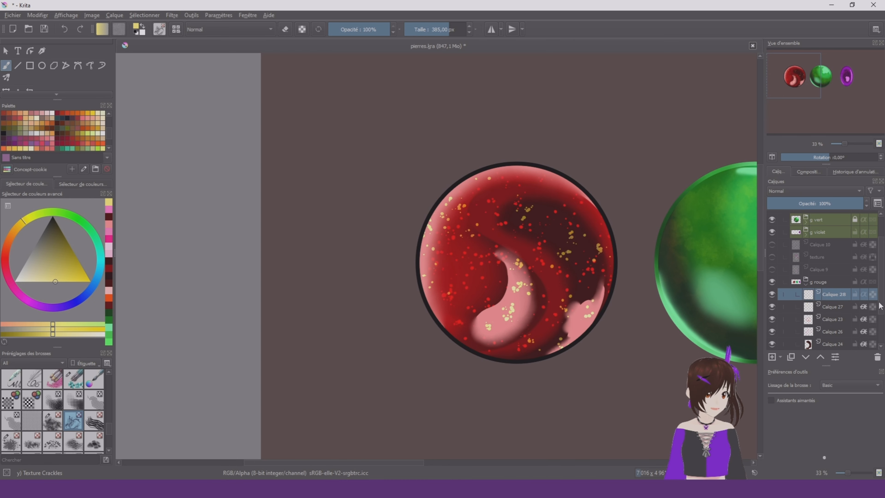
{"action": "mouse_move", "coordinate": [461, 257]}
{"action": "left_mouse_down"}
{"action": "mouse_move", "coordinate": [486, 238]}
{"action": "mouse_move", "coordinate": [477, 200]}
{"action": "left_mouse_up"}
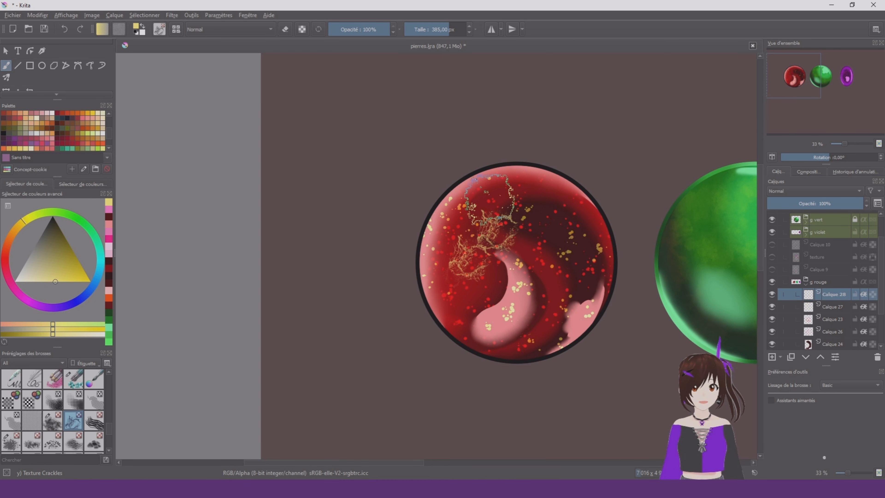
{"action": "mouse_move", "coordinate": [454, 260]}
{"action": "left_mouse_down"}
{"action": "mouse_move", "coordinate": [472, 329]}
{"action": "mouse_move", "coordinate": [539, 360]}
{"action": "mouse_move", "coordinate": [573, 289]}
{"action": "mouse_move", "coordinate": [515, 256]}
{"action": "mouse_move", "coordinate": [580, 210]}
{"action": "mouse_move", "coordinate": [554, 211]}
{"action": "mouse_move", "coordinate": [543, 179]}
{"action": "mouse_move", "coordinate": [578, 279]}
{"action": "mouse_move", "coordinate": [555, 260]}
{"action": "mouse_move", "coordinate": [554, 286]}
{"action": "mouse_move", "coordinate": [583, 277]}
{"action": "mouse_move", "coordinate": [491, 288]}
{"action": "mouse_move", "coordinate": [453, 316]}
{"action": "mouse_move", "coordinate": [587, 318]}
{"action": "mouse_move", "coordinate": [615, 269]}
{"action": "mouse_move", "coordinate": [495, 223]}
{"action": "mouse_move", "coordinate": [468, 227]}
{"action": "mouse_move", "coordinate": [452, 207]}
{"action": "left_mouse_up"}
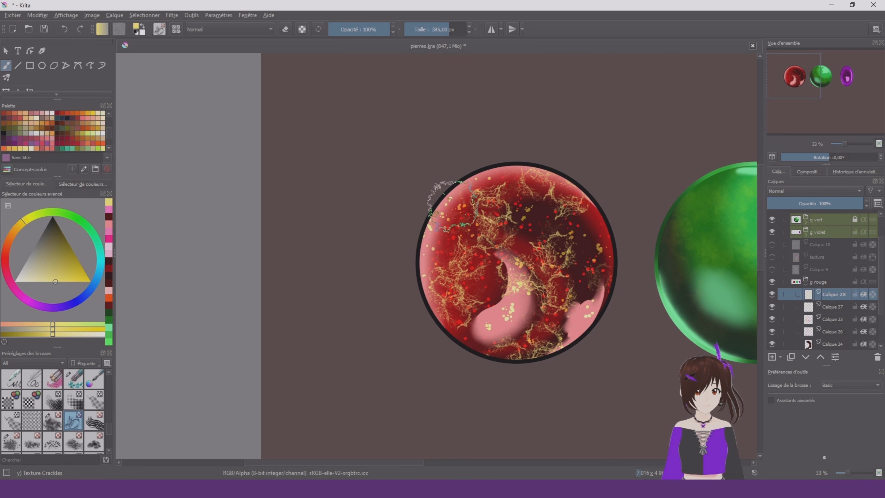
{"action": "scroll", "coordinate": [652, 240], "scroll_direction": "down", "scroll_amount": 3}
{"action": "scroll", "coordinate": [655, 240], "scroll_direction": "up", "scroll_amount": 2}
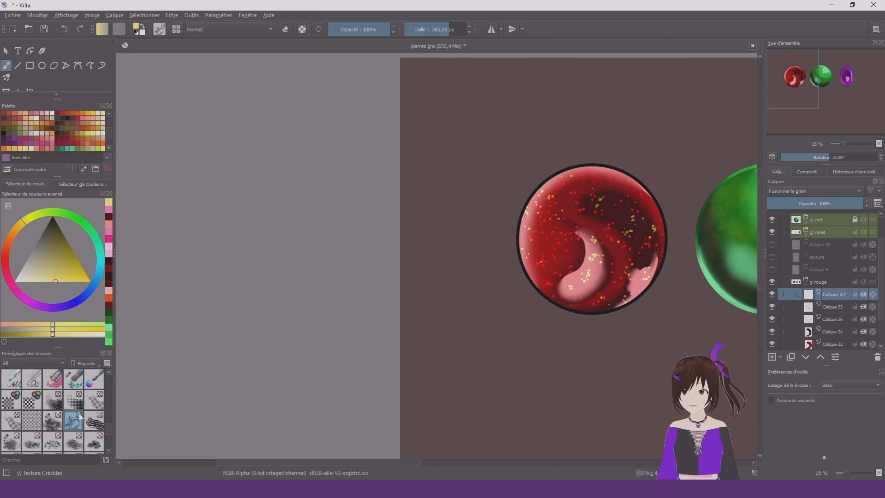
Add fine yellow splatters to the red stone on Calque 27 with WaterC Special Splats at about 492 px
{"action": "scroll", "coordinate": [80, 417], "scroll_direction": "up", "scroll_amount": 3}
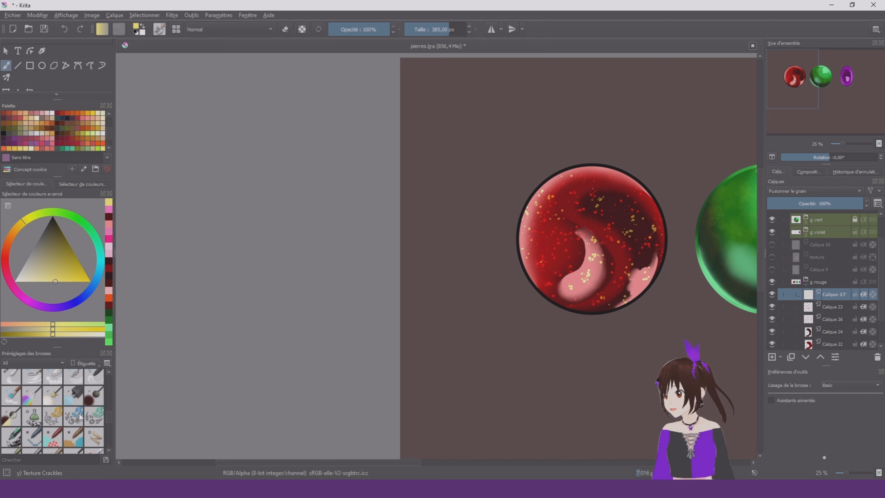
{"action": "scroll", "coordinate": [80, 417], "scroll_direction": "up", "scroll_amount": 3}
{"action": "scroll", "coordinate": [5, 380], "scroll_direction": "up", "scroll_amount": 3}
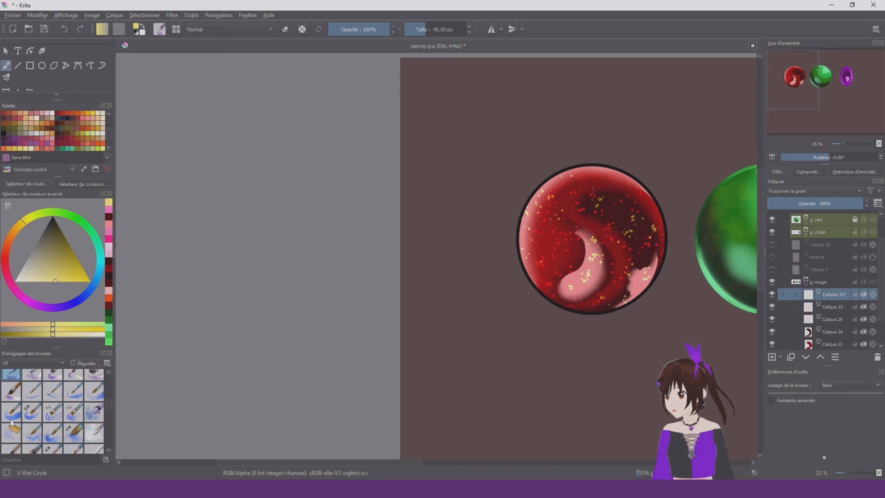
{"action": "left_click", "coordinate": [15, 434]}
{"action": "scroll", "coordinate": [622, 223], "scroll_direction": "up", "scroll_amount": 2}
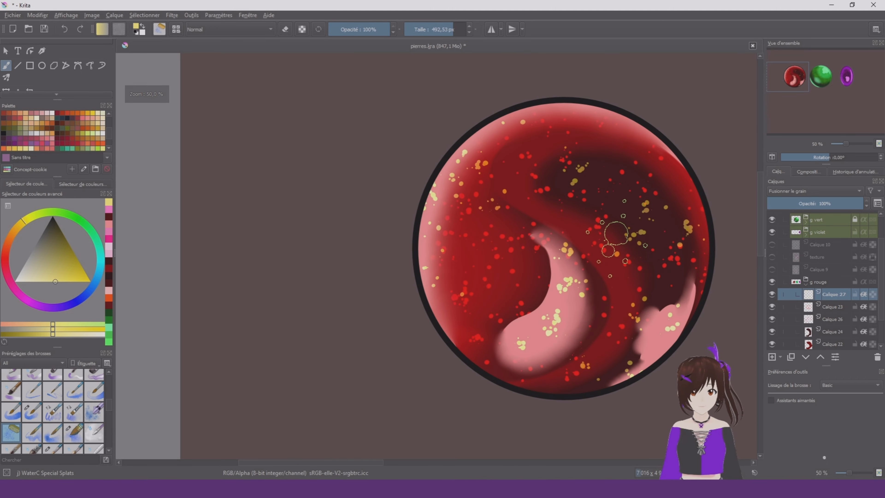
{"action": "mouse_move", "coordinate": [516, 211]}
{"action": "left_mouse_down"}
{"action": "mouse_move", "coordinate": [493, 278]}
{"action": "mouse_move", "coordinate": [539, 314]}
{"action": "mouse_move", "coordinate": [597, 189]}
{"action": "mouse_move", "coordinate": [622, 175]}
{"action": "mouse_move", "coordinate": [546, 170]}
{"action": "mouse_move", "coordinate": [559, 151]}
{"action": "mouse_move", "coordinate": [630, 196]}
{"action": "left_mouse_up"}
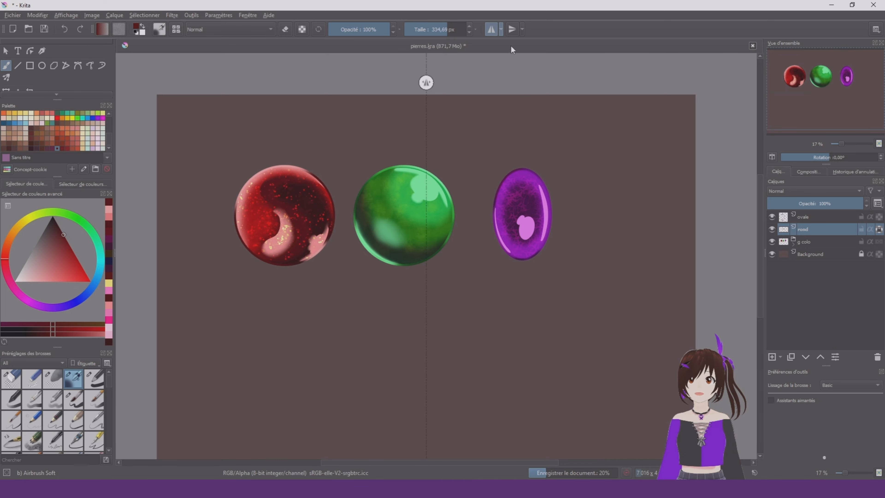
Lock the vertical mirror axis in place and choose the Basic-1 brush with a near-black colour
{"action": "left_click", "coordinate": [502, 30]}
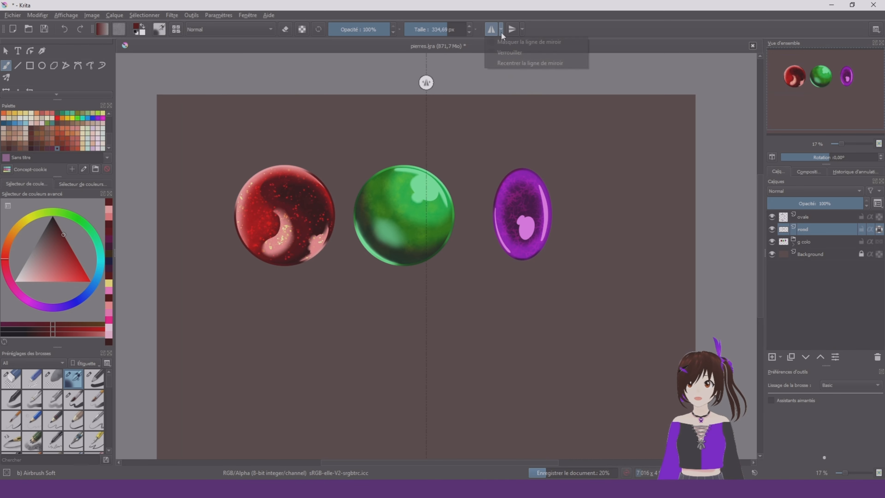
{"action": "left_click", "coordinate": [544, 52]}
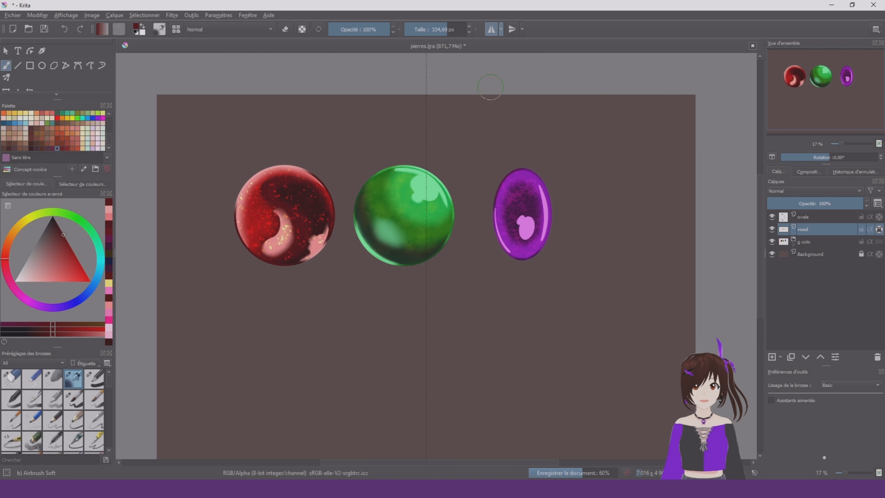
{"action": "left_click", "coordinate": [18, 65]}
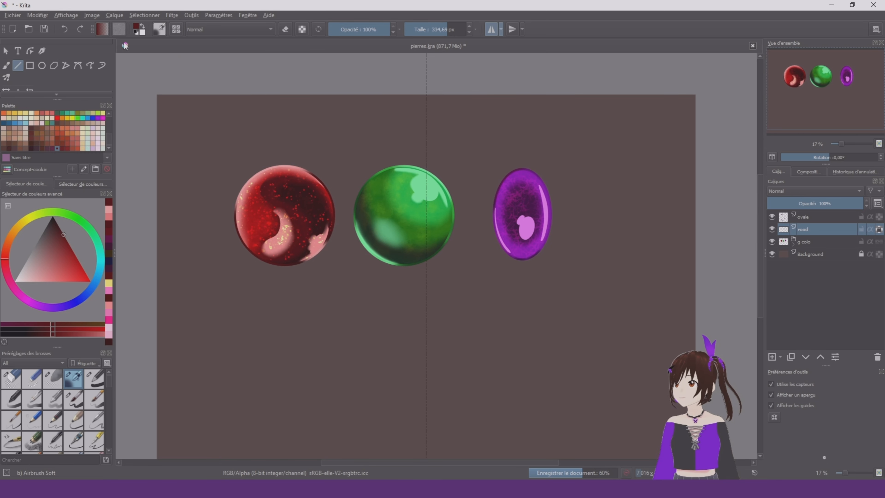
{"action": "left_click", "coordinate": [134, 33]}
{"action": "left_click", "coordinate": [96, 377]}
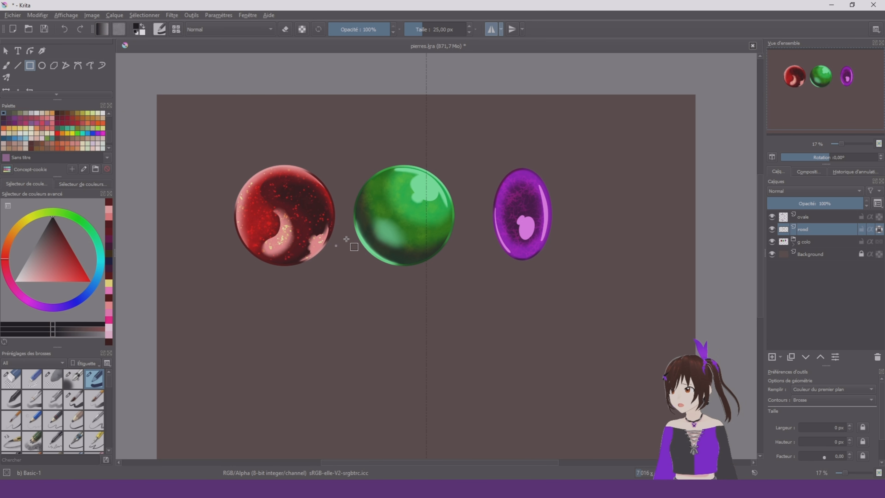
On a new layer, draw an unfilled rectangle outline about 912 by 1408 px below the stones with a 25 px brush
{"action": "scroll", "coordinate": [386, 218], "scroll_direction": "down", "scroll_amount": 1}
{"action": "left_click_drag", "start_coordinate": [398, 300], "coordinate": [395, 275]}
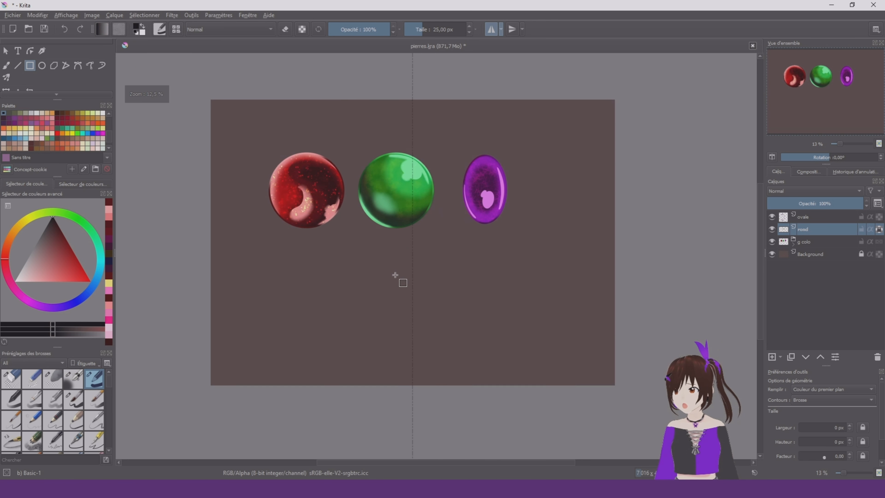
{"action": "scroll", "coordinate": [396, 273], "scroll_direction": "up", "scroll_amount": 2}
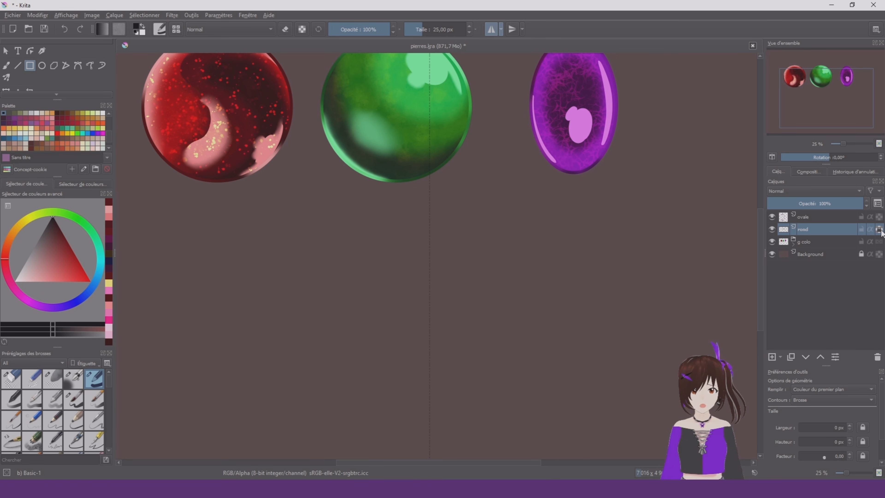
{"action": "left_click", "coordinate": [773, 357]}
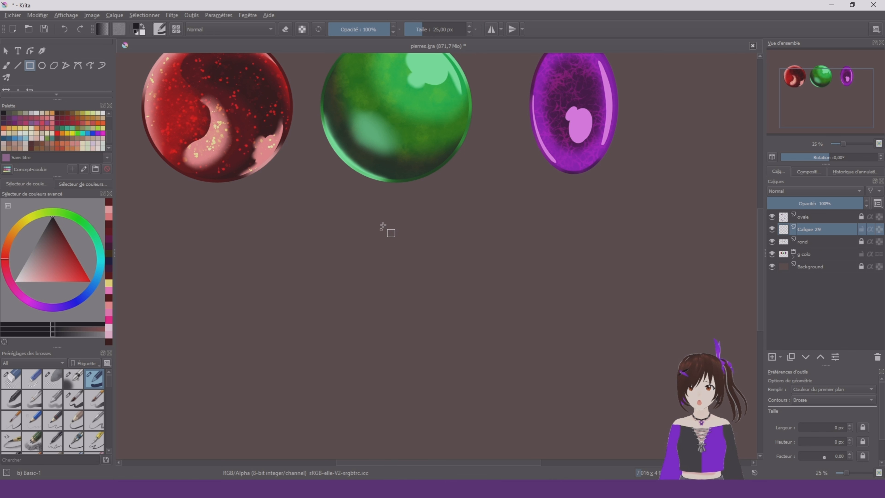
{"action": "left_click_drag", "start_coordinate": [385, 220], "coordinate": [481, 357]}
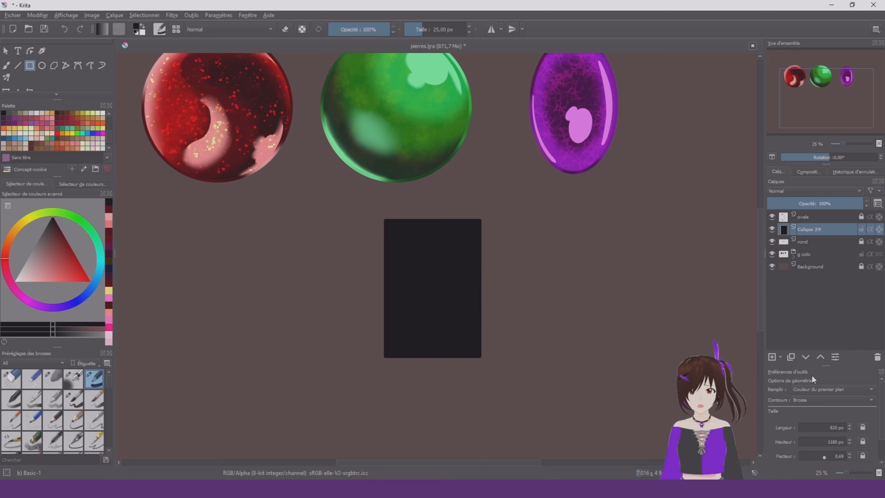
{"action": "key", "text": "ctrl+z"}
{"action": "left_click", "coordinate": [836, 390]}
{"action": "left_click", "coordinate": [833, 382]}
{"action": "left_click_drag", "start_coordinate": [407, 224], "coordinate": [515, 390]}
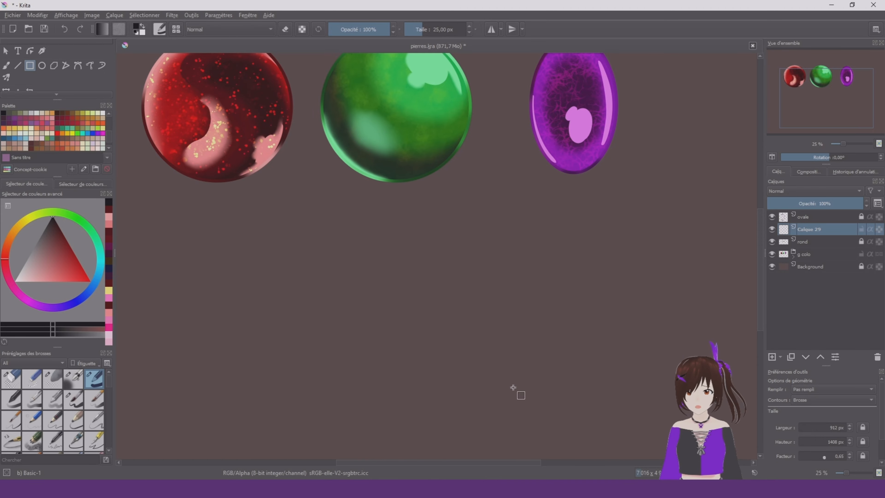
Turn mirroring across the vertical axis back on and move the rectangle so it is centred on that axis
{"action": "left_click", "coordinate": [491, 31]}
{"action": "scroll", "coordinate": [13, 75], "scroll_direction": "down", "scroll_amount": 3}
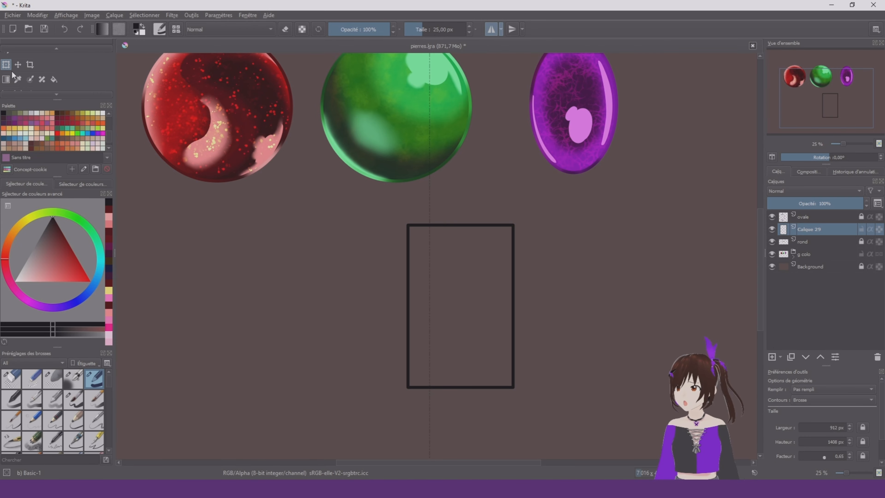
{"action": "left_click", "coordinate": [6, 64]}
{"action": "left_click_drag", "start_coordinate": [487, 278], "coordinate": [456, 285]}
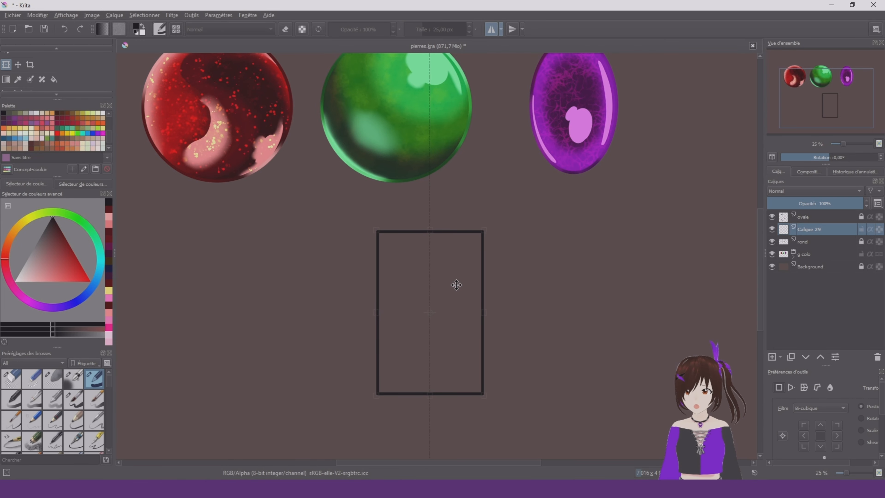
{"action": "scroll", "coordinate": [456, 285], "scroll_direction": "up", "scroll_amount": 8}
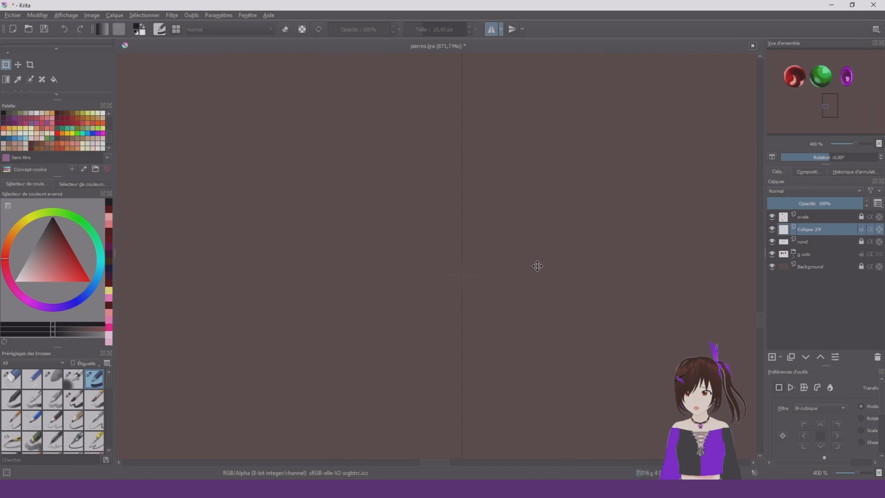
{"action": "scroll", "coordinate": [512, 295], "scroll_direction": "down", "scroll_amount": 5}
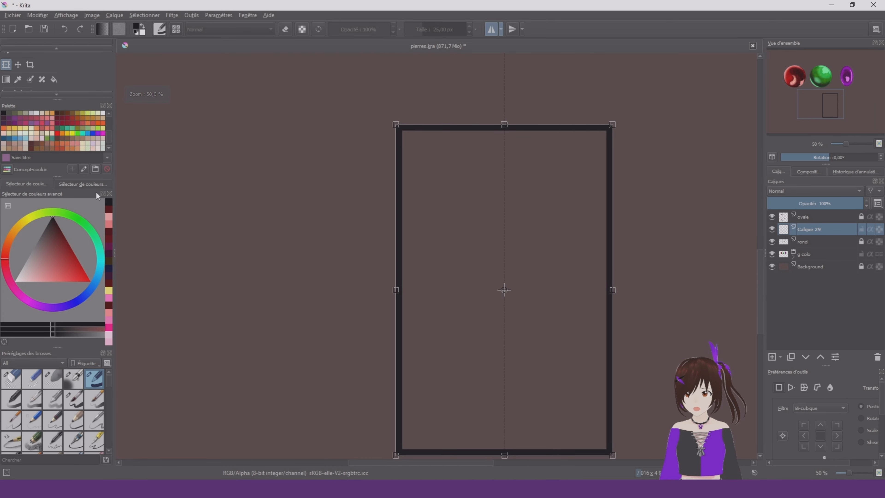
{"action": "scroll", "coordinate": [7, 66], "scroll_direction": "up", "scroll_amount": 2}
{"action": "left_click", "coordinate": [6, 66]}
On another new layer, draw a smaller rectangle about 600 by 1036 px and centre it inside the first one
{"action": "left_click", "coordinate": [772, 357]}
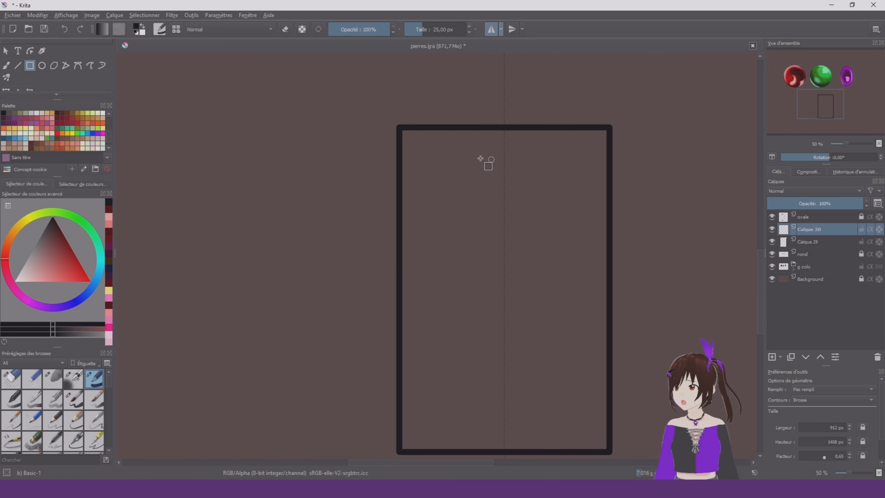
{"action": "left_click_drag", "start_coordinate": [433, 155], "coordinate": [572, 393]}
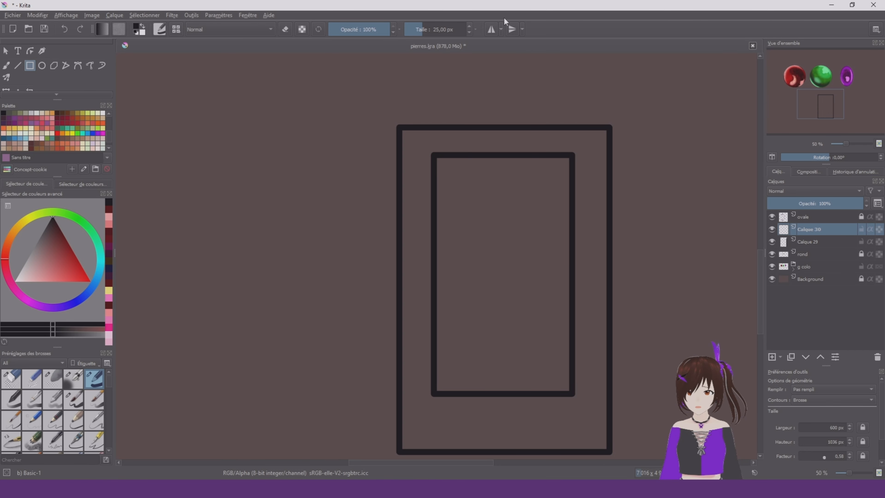
{"action": "left_click", "coordinate": [491, 29]}
{"action": "left_click", "coordinate": [6, 90]}
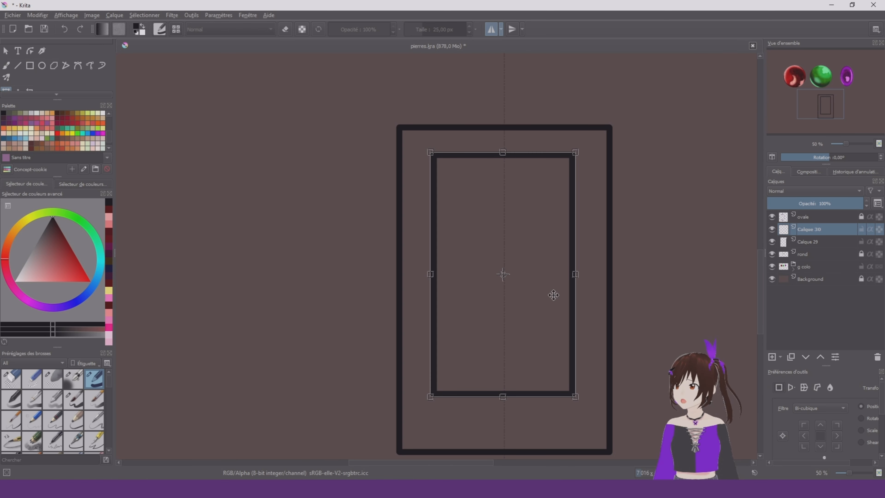
{"action": "left_click_drag", "start_coordinate": [537, 253], "coordinate": [540, 265]}
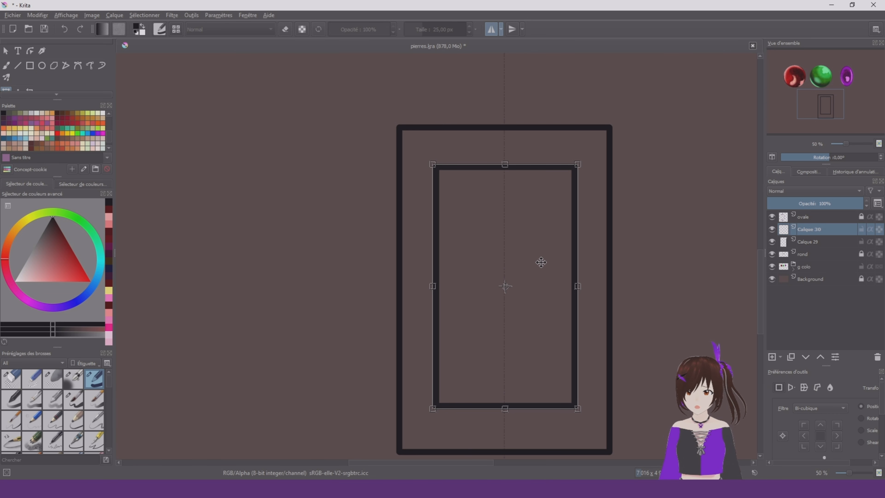
Enable mirroring across a horizontal axis, align the axis with the centre of the rectangles and lock it
{"action": "left_click", "coordinate": [513, 30]}
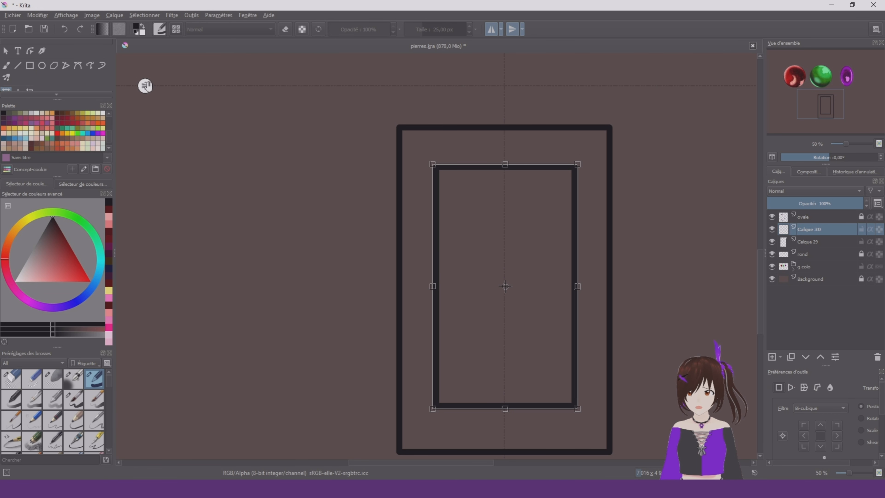
{"action": "left_click_drag", "start_coordinate": [145, 85], "coordinate": [166, 285]}
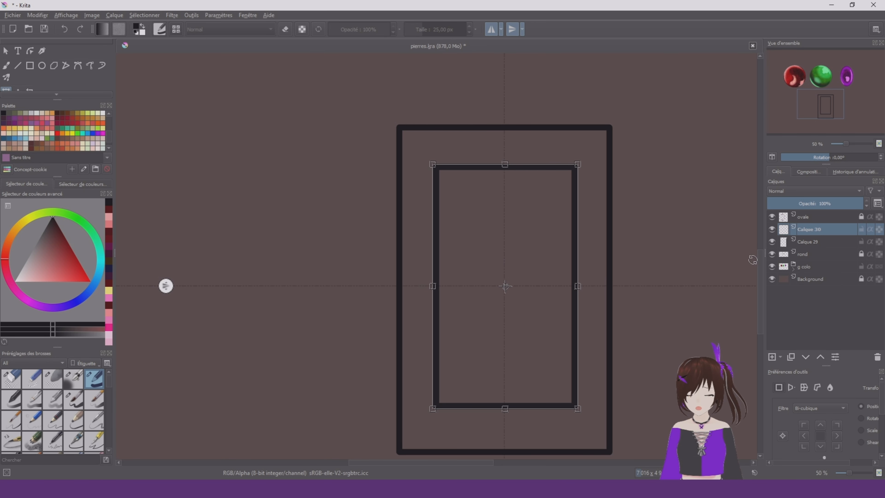
{"action": "left_click", "coordinate": [830, 240]}
{"action": "scroll", "coordinate": [453, 319], "scroll_direction": "up", "scroll_amount": 3}
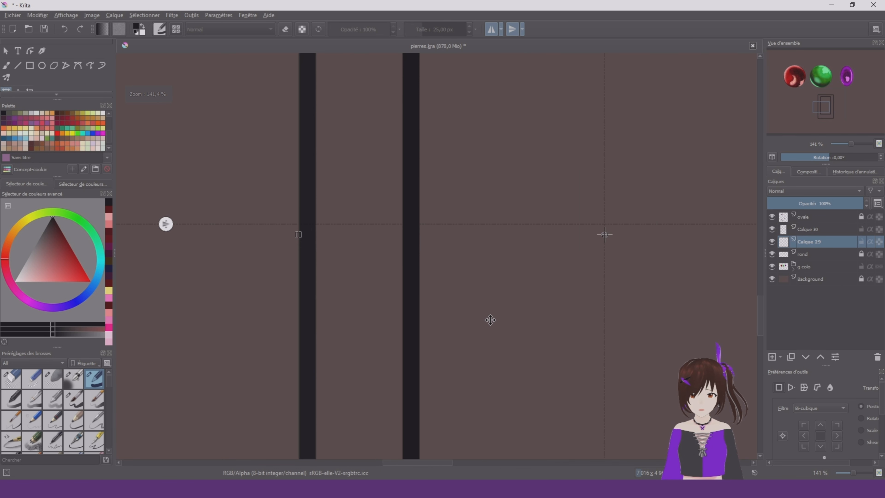
{"action": "scroll", "coordinate": [491, 320], "scroll_direction": "up", "scroll_amount": 1}
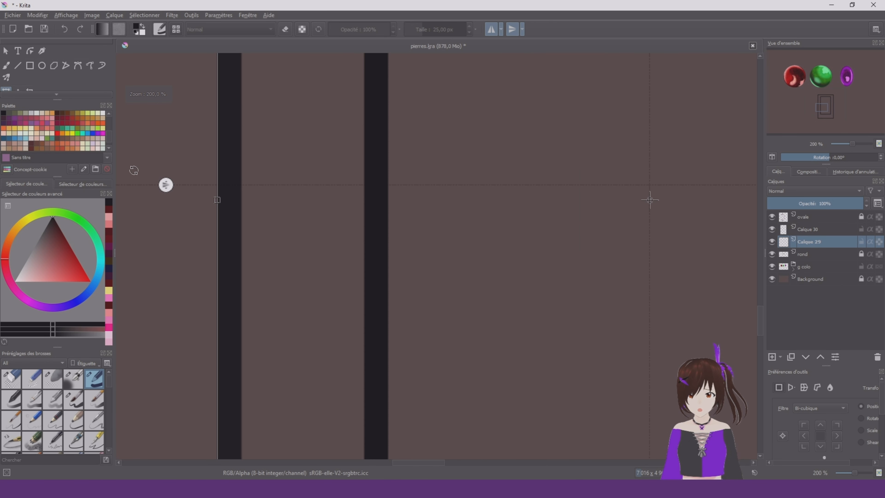
{"action": "left_click", "coordinate": [522, 29]}
{"action": "left_click", "coordinate": [530, 56]}
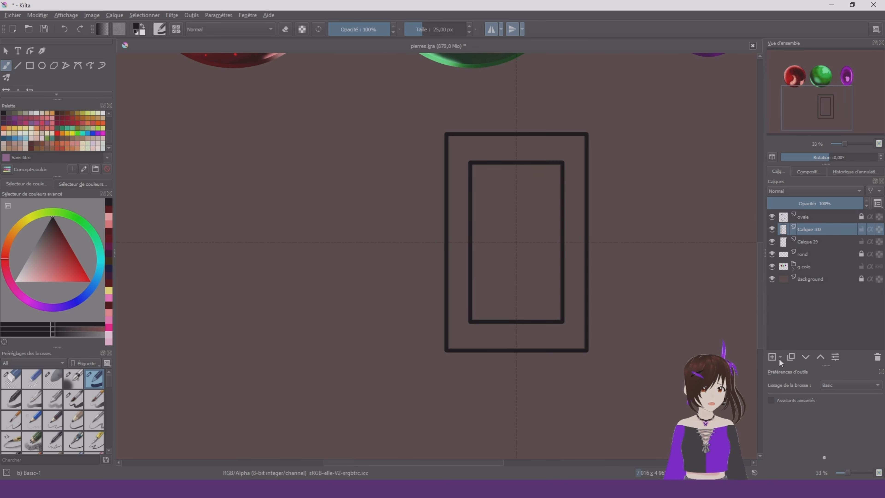
Merge the two rectangle layers, add a new layer and draw mirrored diagonal lines across the inner rectangle's corners
{"action": "key", "text": "ctrl+e"}
{"action": "key", "text": "Insert"}
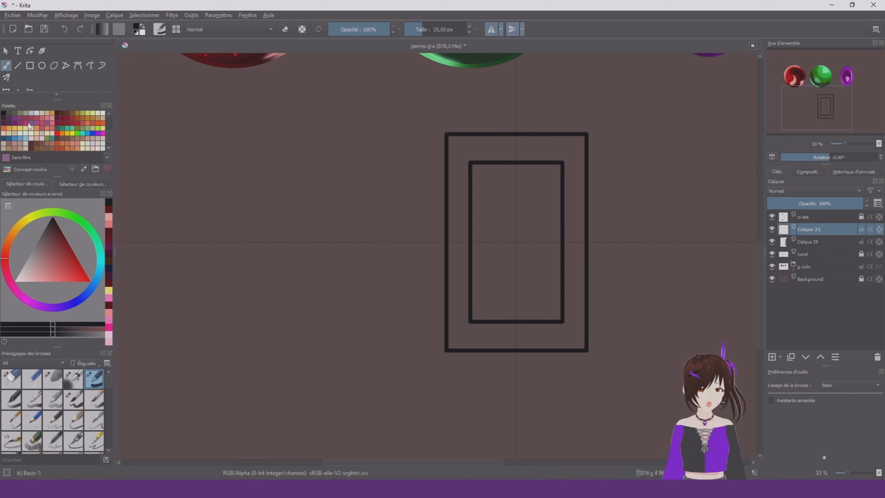
{"action": "left_click", "coordinate": [18, 65]}
{"action": "key", "text": "1"}
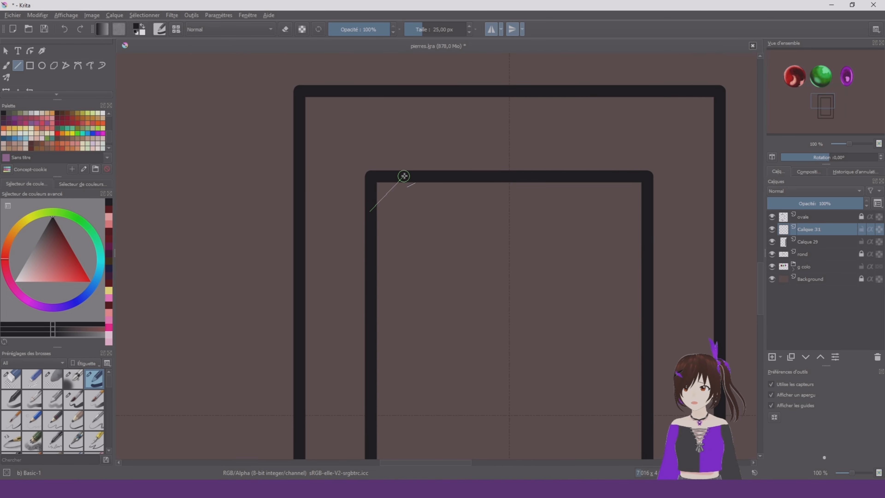
{"action": "left_click_drag", "start_coordinate": [406, 176], "coordinate": [405, 176]}
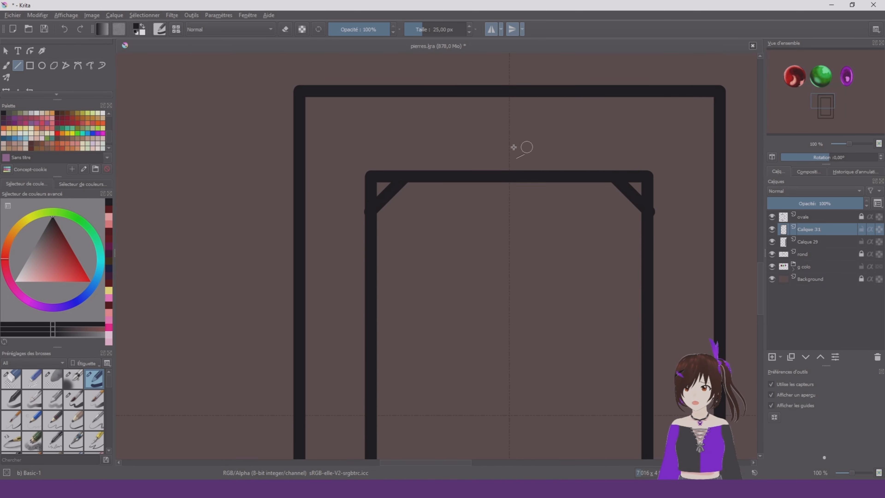
Draw mirrored diagonal lines across the outer rectangle's corners
{"action": "scroll", "coordinate": [511, 147], "scroll_direction": "down", "scroll_amount": 3}
{"action": "scroll", "coordinate": [495, 135], "scroll_direction": "up", "scroll_amount": 3}
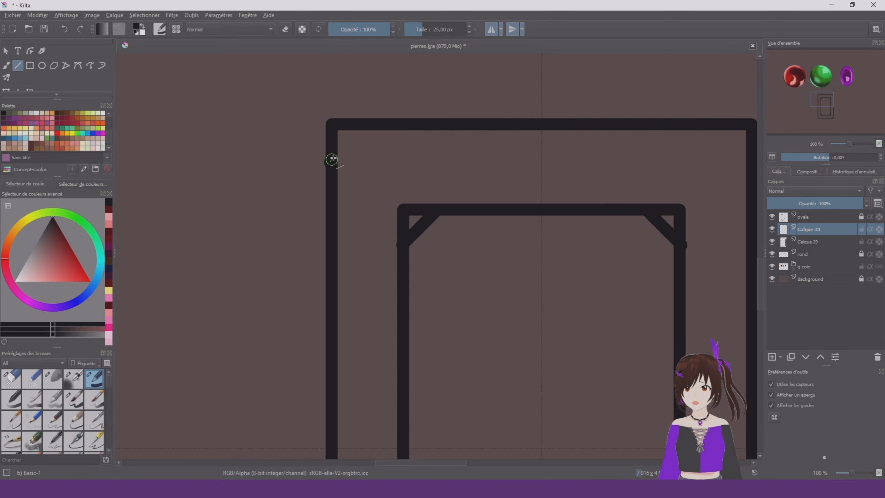
{"action": "left_click_drag", "start_coordinate": [367, 127], "coordinate": [367, 126]}
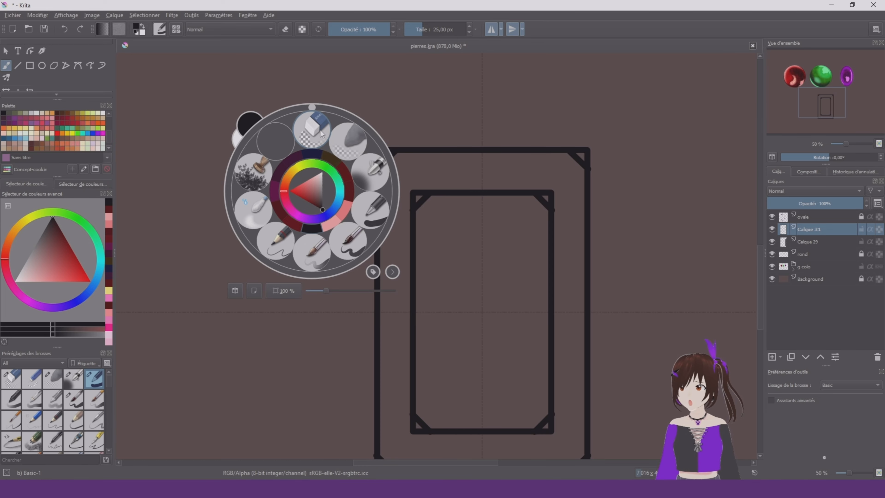
Erase the corner tips outside the diagonal cuts on the inner and outer rectangles and merge their two layers
{"action": "left_click", "coordinate": [315, 127]}
{"action": "scroll", "coordinate": [373, 146], "scroll_direction": "up", "scroll_amount": 2}
{"action": "left_click_drag", "start_coordinate": [463, 170], "coordinate": [432, 170]}
{"action": "left_click_drag", "start_coordinate": [367, 182], "coordinate": [368, 206]}
{"action": "left_click_drag", "start_coordinate": [439, 261], "coordinate": [442, 300]}
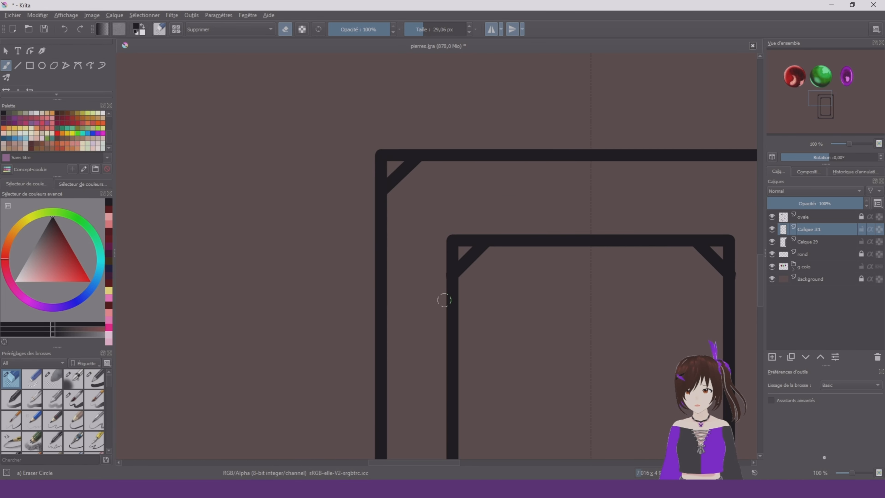
{"action": "left_click", "coordinate": [813, 243]}
{"action": "left_click_drag", "start_coordinate": [393, 136], "coordinate": [392, 151]}
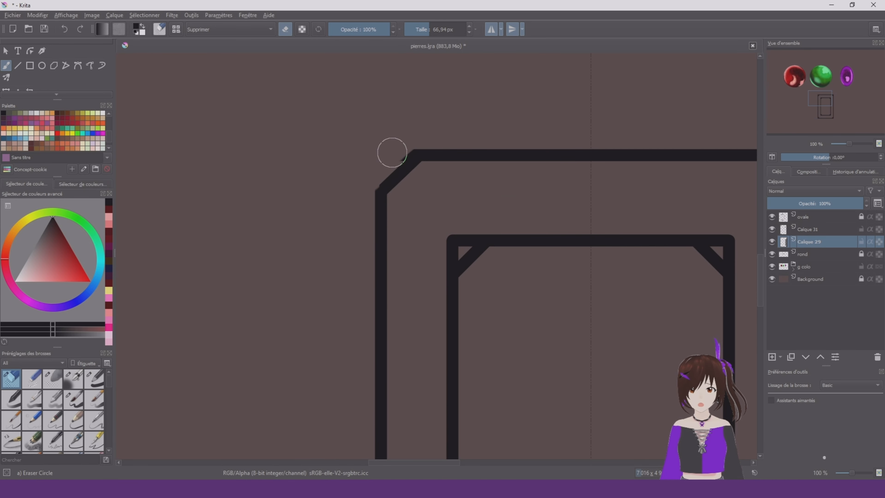
{"action": "scroll", "coordinate": [373, 101], "scroll_direction": "down", "scroll_amount": 2}
{"action": "left_click", "coordinate": [813, 230]}
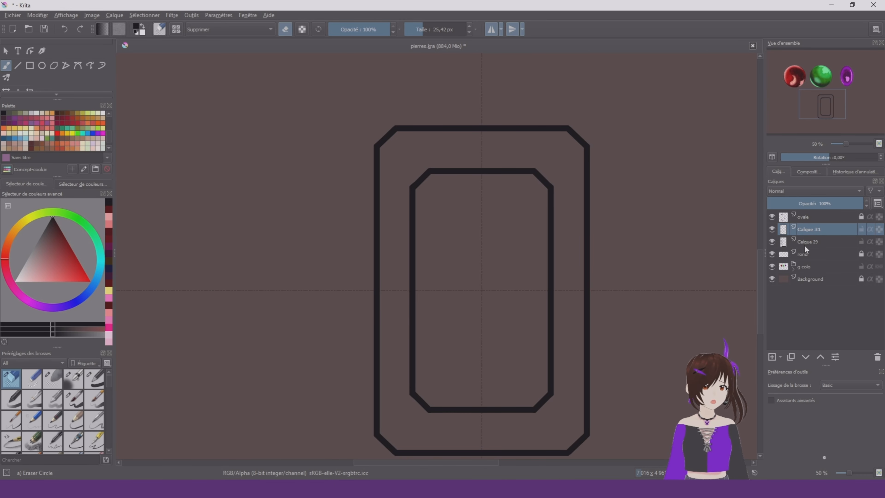
{"action": "key", "text": "ctrl+e"}
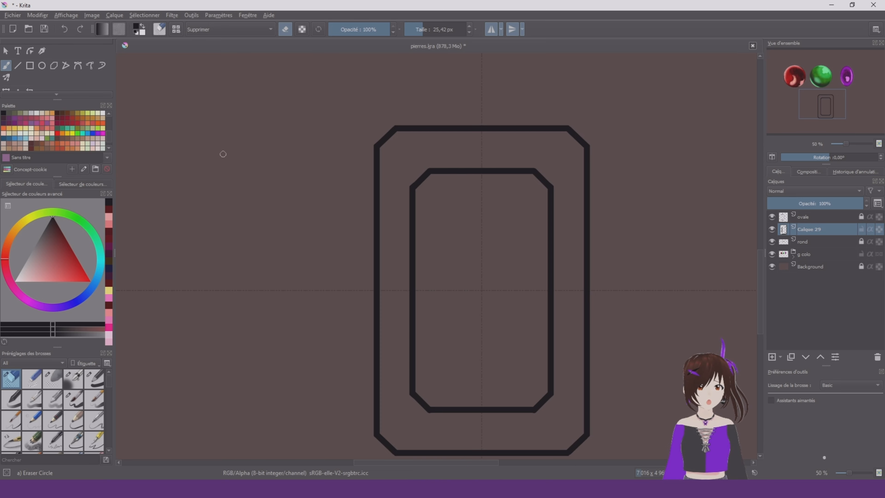
On a new layer, connect the inner and outer outlines' corners with mirrored straight lines using the Basic-1 brush
{"action": "left_click", "coordinate": [20, 68]}
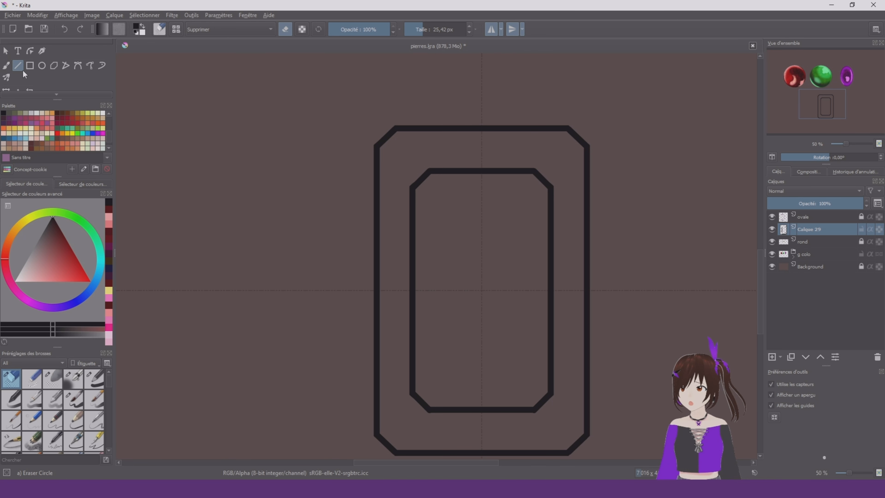
{"action": "right_click", "coordinate": [426, 201]}
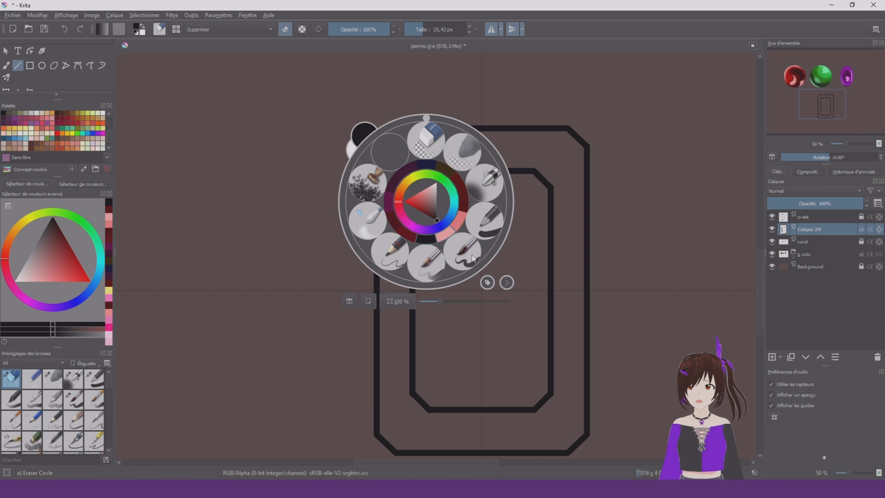
{"action": "left_click", "coordinate": [499, 221]}
{"action": "key", "text": "Insert"}
{"action": "scroll", "coordinate": [632, 125], "scroll_direction": "up", "scroll_amount": 2}
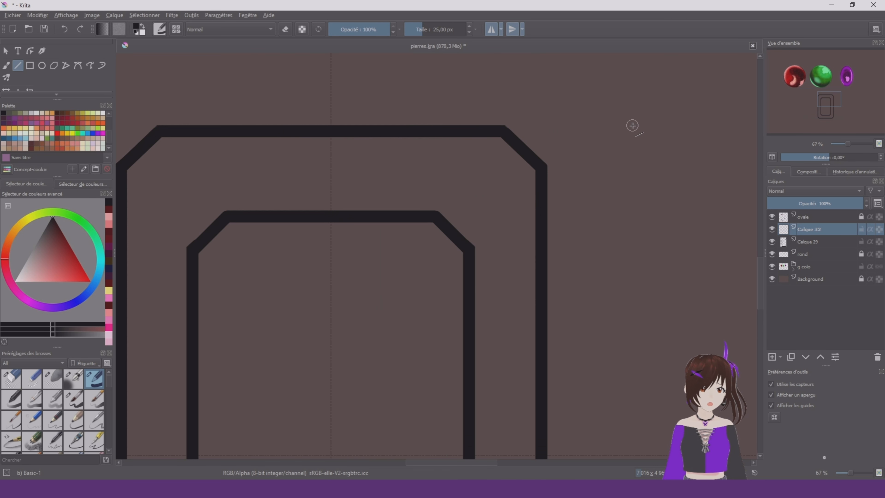
{"action": "mouse_move", "coordinate": [435, 219]}
{"action": "left_mouse_down"}
{"action": "mouse_move", "coordinate": [490, 135]}
{"action": "mouse_move", "coordinate": [502, 132]}
{"action": "left_mouse_up"}
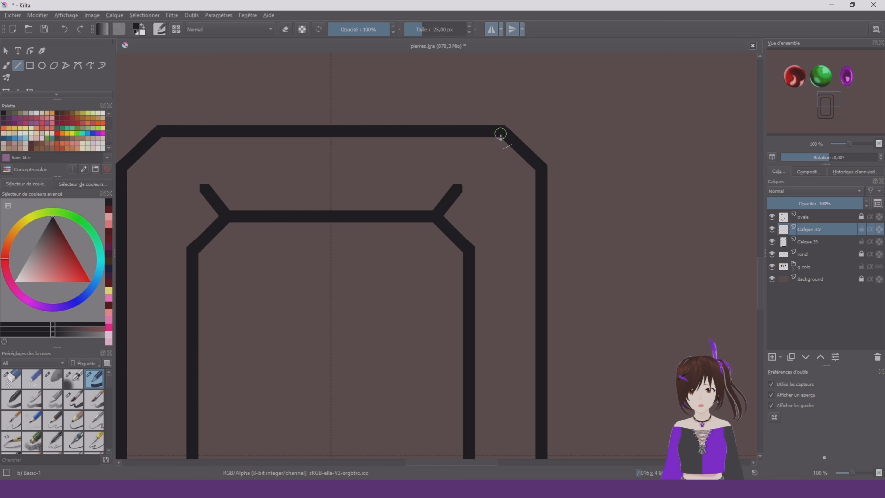
{"action": "left_click_drag", "start_coordinate": [470, 249], "coordinate": [541, 170]}
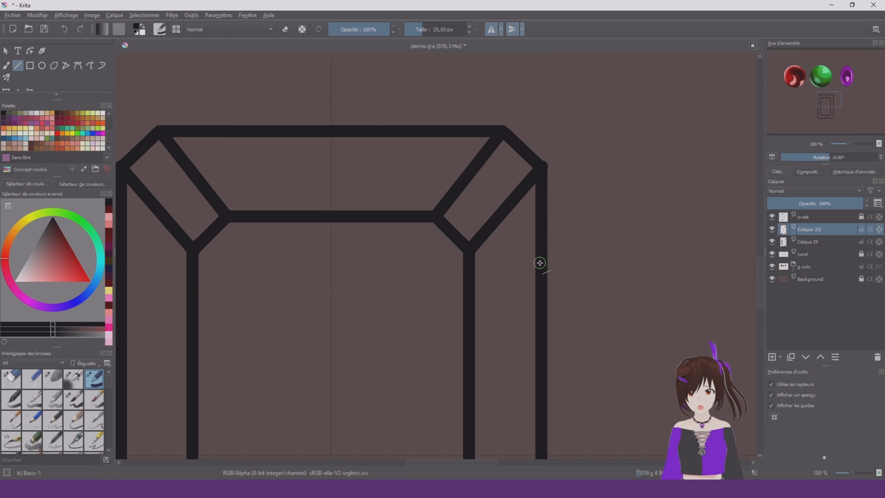
{"action": "scroll", "coordinate": [532, 219], "scroll_direction": "down", "scroll_amount": 4}
{"action": "scroll", "coordinate": [511, 168], "scroll_direction": "up", "scroll_amount": 2}
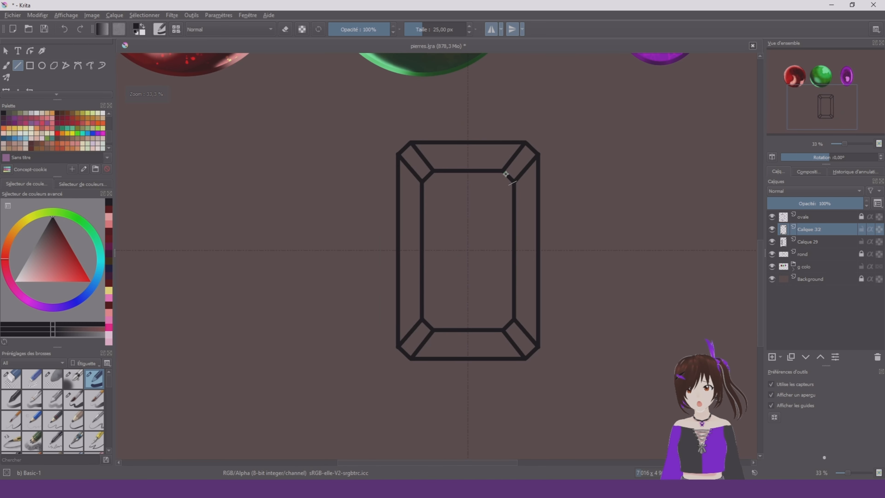
Erase the connecting lines' overshoots outside the outline and combine the line art into one layer named rectangle
{"action": "left_click", "coordinate": [6, 65]}
{"action": "right_click", "coordinate": [499, 287]}
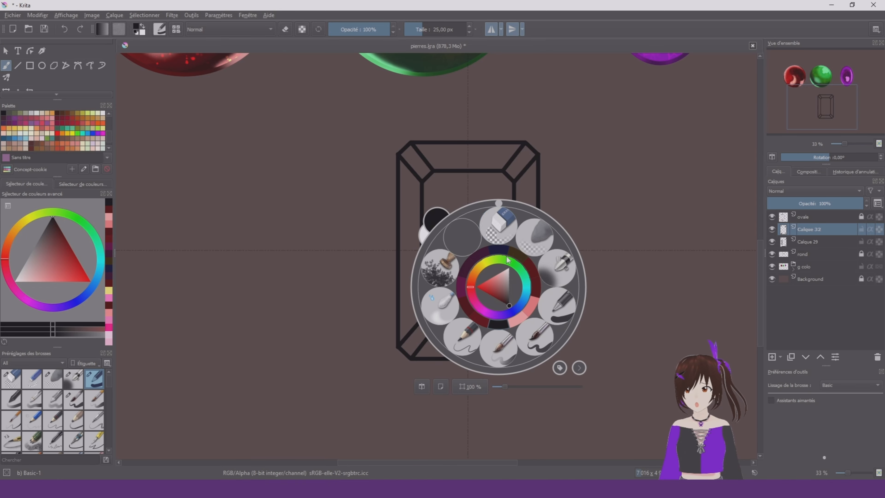
{"action": "left_click", "coordinate": [506, 219]}
{"action": "scroll", "coordinate": [510, 130], "scroll_direction": "up", "scroll_amount": 2}
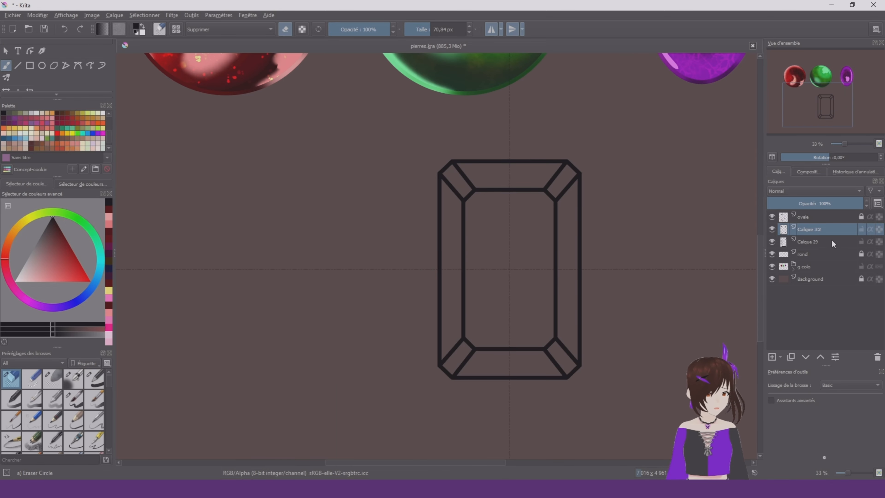
{"action": "key", "text": "ctrl+j"}
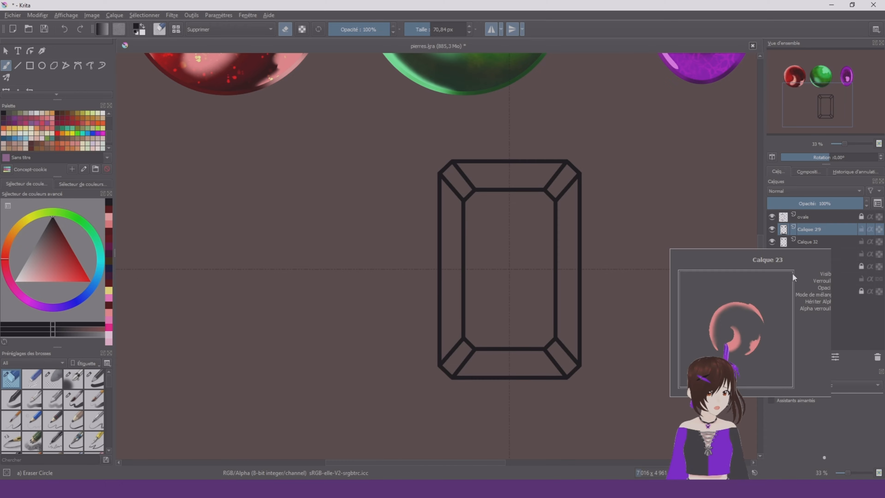
{"action": "double_click", "coordinate": [827, 228]}
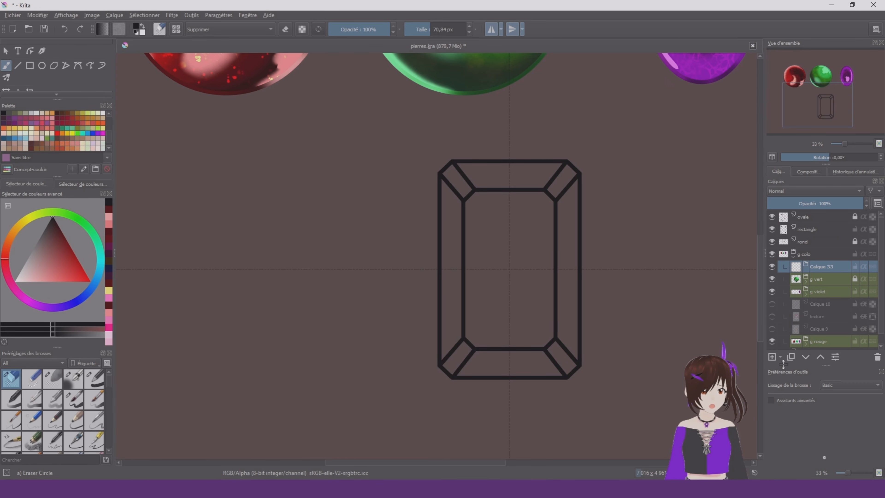
Add four paint layers inside the new group in g colo and select the lowest one
{"action": "left_click", "coordinate": [771, 357]}
{"action": "left_click", "coordinate": [772, 358]}
{"action": "left_click", "coordinate": [771, 358]}
{"action": "left_click", "coordinate": [772, 358]}
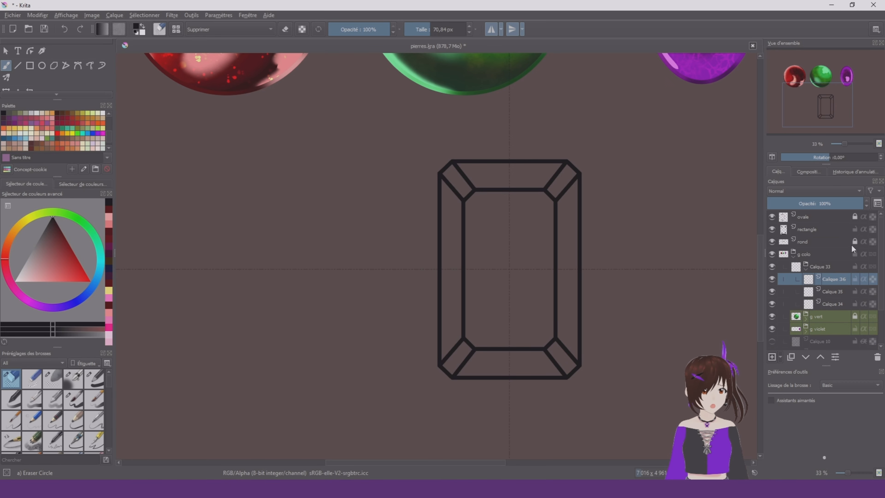
{"action": "left_click", "coordinate": [843, 318]}
{"action": "scroll", "coordinate": [487, 144], "scroll_direction": "down", "scroll_amount": 4}
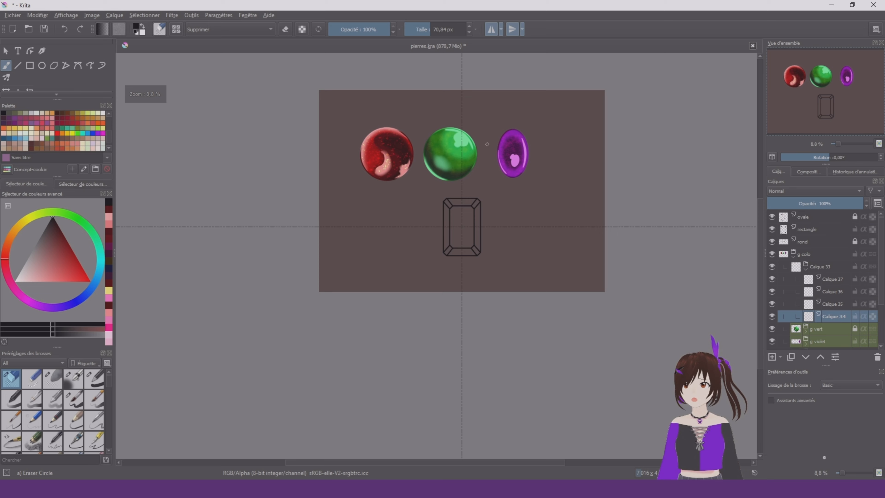
{"action": "scroll", "coordinate": [487, 144], "scroll_direction": "up", "scroll_amount": 2}
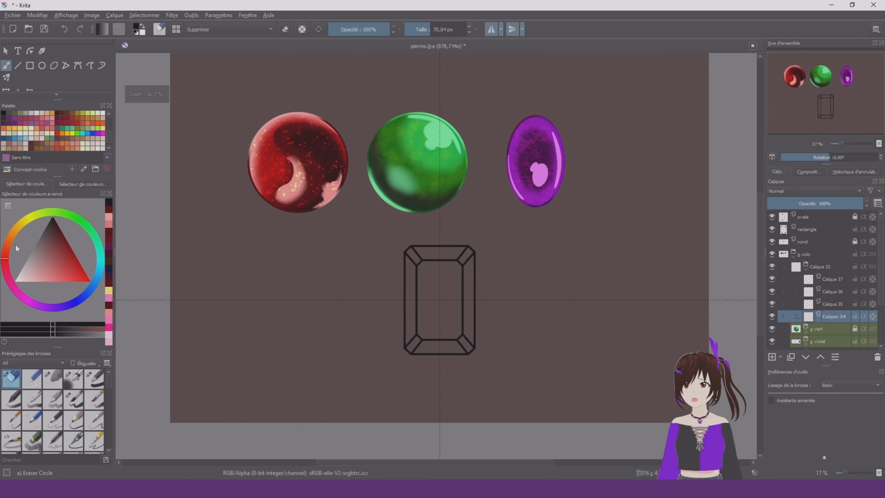
Fill the whole rectangular stone with saturated yellow on the lowest layer, using the Basic-1 and Basic-5 Size brushes
{"action": "left_click", "coordinate": [23, 221]}
{"action": "left_click", "coordinate": [90, 281]}
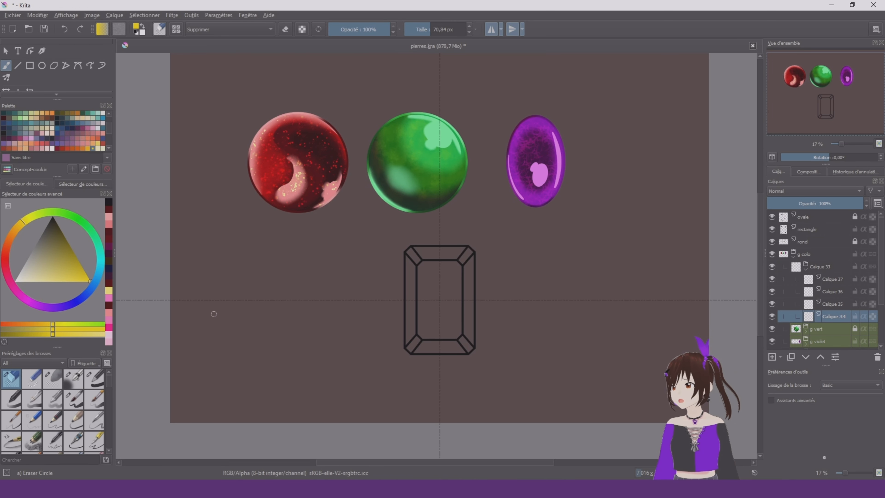
{"action": "right_click", "coordinate": [409, 293]}
{"action": "left_click", "coordinate": [478, 326]}
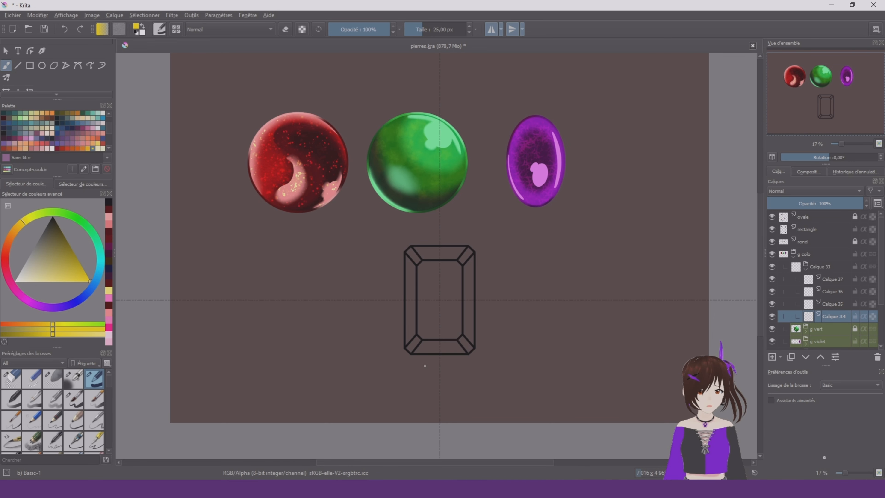
{"action": "scroll", "coordinate": [429, 322], "scroll_direction": "up", "scroll_amount": 3}
{"action": "mouse_move", "coordinate": [413, 246]}
{"action": "left_mouse_down", "text": "shift"}
{"action": "mouse_move", "coordinate": [502, 206]}
{"action": "mouse_move", "coordinate": [425, 232]}
{"action": "mouse_move", "coordinate": [409, 278]}
{"action": "mouse_move", "coordinate": [395, 257]}
{"action": "mouse_move", "coordinate": [407, 216]}
{"action": "left_mouse_up", "text": "shift"}
{"action": "right_click", "coordinate": [411, 223]}
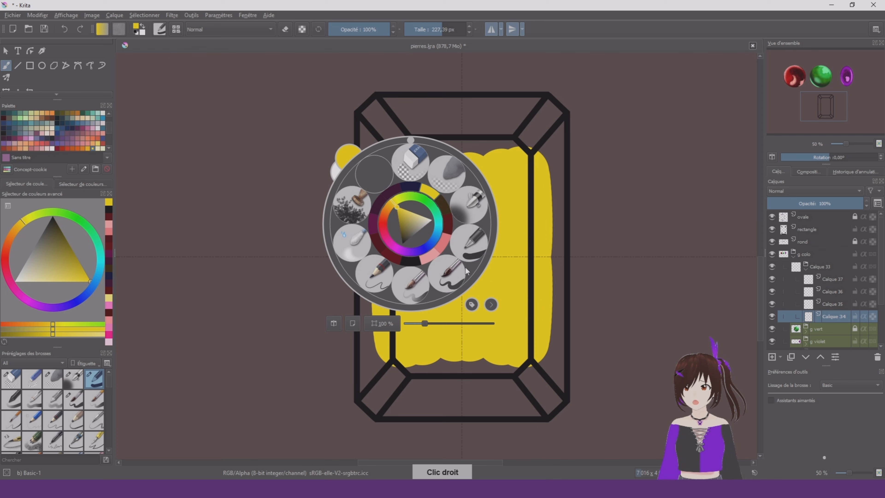
{"action": "left_click", "coordinate": [448, 267]}
{"action": "mouse_move", "coordinate": [375, 255]}
{"action": "left_mouse_down"}
{"action": "mouse_move", "coordinate": [422, 226]}
{"action": "mouse_move", "coordinate": [378, 290]}
{"action": "mouse_move", "coordinate": [374, 168]}
{"action": "left_mouse_up"}
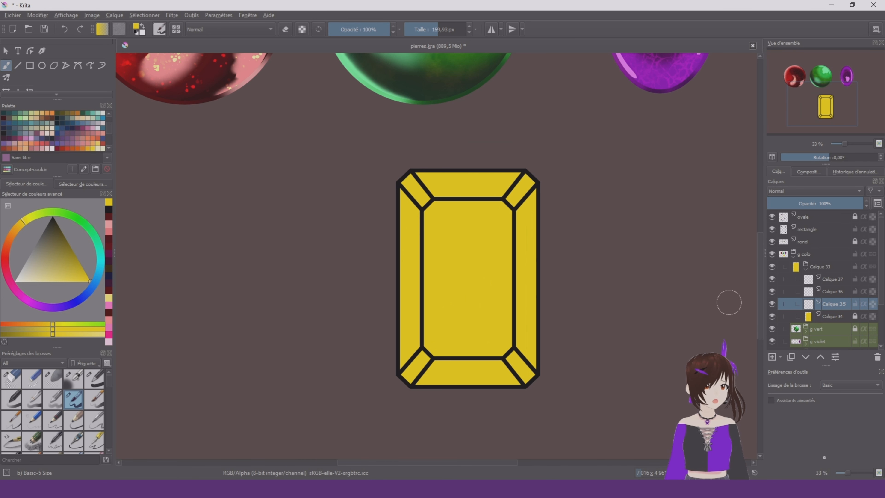
On the layer above the yellow base, paint the upper-left corner facet in pale cream yellow
{"action": "right_click", "coordinate": [417, 213]}
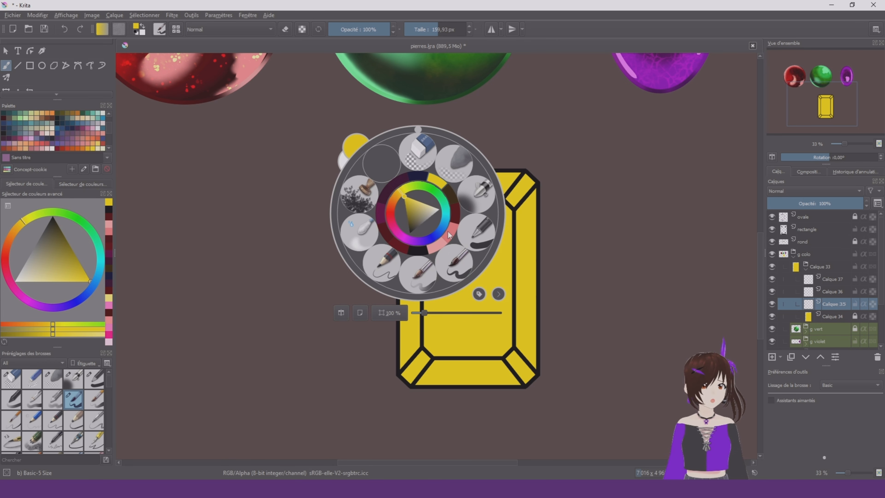
{"action": "left_click", "coordinate": [471, 256]}
{"action": "scroll", "coordinate": [542, 249], "scroll_direction": "down", "scroll_amount": 2}
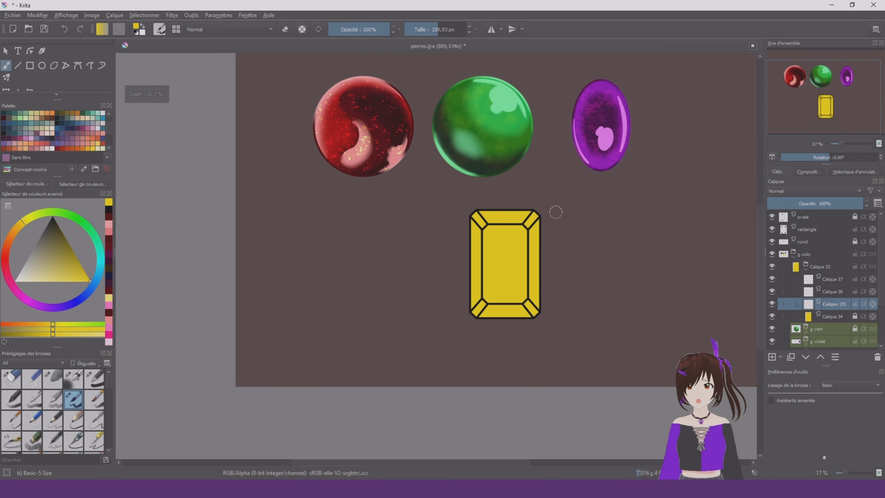
{"action": "scroll", "coordinate": [557, 207], "scroll_direction": "up", "scroll_amount": 4}
{"action": "key", "text": "bracketleft"}
{"action": "key", "text": "bracketleft"}
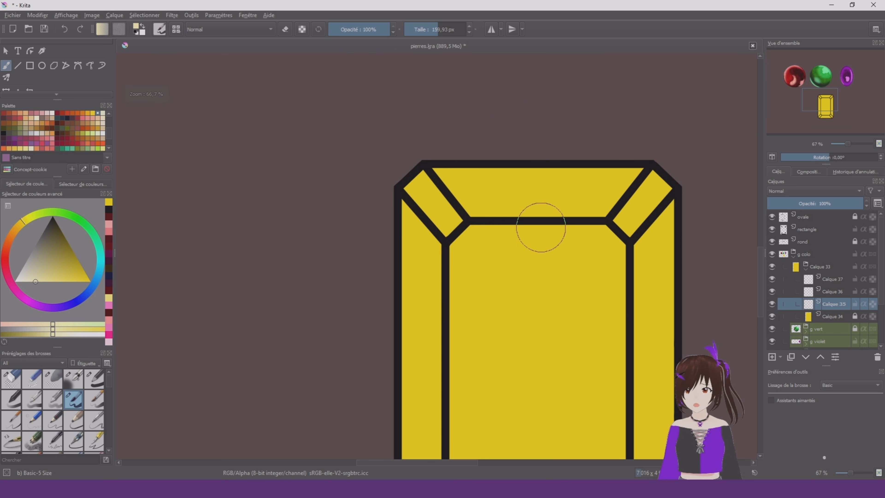
{"action": "left_click_drag", "start_coordinate": [409, 175], "coordinate": [448, 219]}
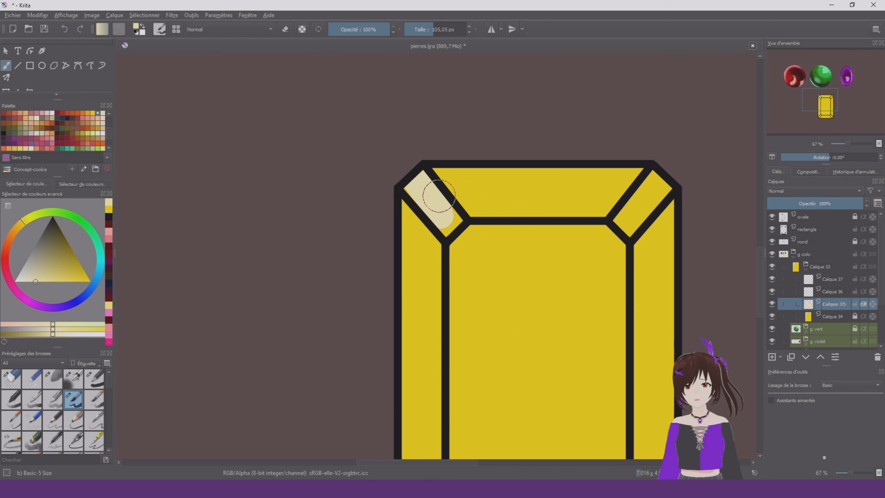
{"action": "left_click_drag", "start_coordinate": [439, 196], "coordinate": [451, 227]}
Paint pale cream reflections with slanted edges on the upper part of the left facet and the left part of the top facet
{"action": "mouse_move", "coordinate": [412, 303]}
{"action": "left_mouse_down"}
{"action": "mouse_move", "coordinate": [418, 229]}
{"action": "mouse_move", "coordinate": [411, 401]}
{"action": "left_mouse_up"}
{"action": "key", "text": "bracketleft"}
{"action": "scroll", "coordinate": [390, 65], "scroll_direction": "down", "scroll_amount": 1}
{"action": "key", "text": "bracketright"}
{"action": "mouse_move", "coordinate": [450, 170]}
{"action": "left_mouse_down"}
{"action": "mouse_move", "coordinate": [482, 130]}
{"action": "mouse_move", "coordinate": [451, 121]}
{"action": "left_mouse_up"}
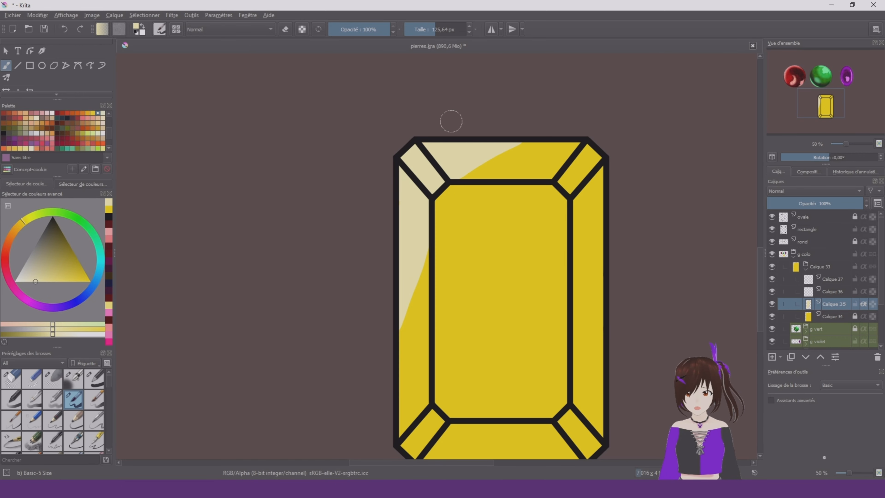
{"action": "mouse_move", "coordinate": [445, 165]}
{"action": "left_mouse_down"}
{"action": "mouse_move", "coordinate": [548, 113]}
{"action": "mouse_move", "coordinate": [456, 174]}
{"action": "left_mouse_up"}
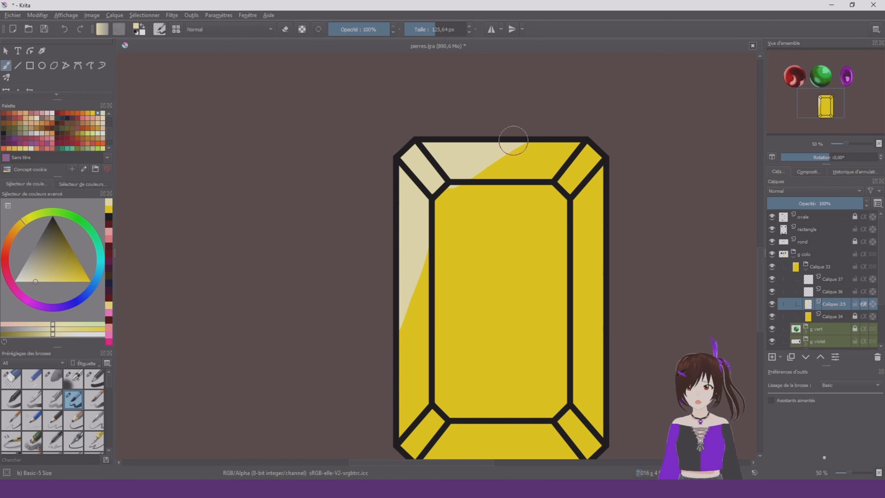
Paint a cream diagonal reflection across the upper-left corner of the central facet with the Basic-1 brush
{"action": "right_click", "coordinate": [469, 187]}
{"action": "left_click", "coordinate": [465, 116]}
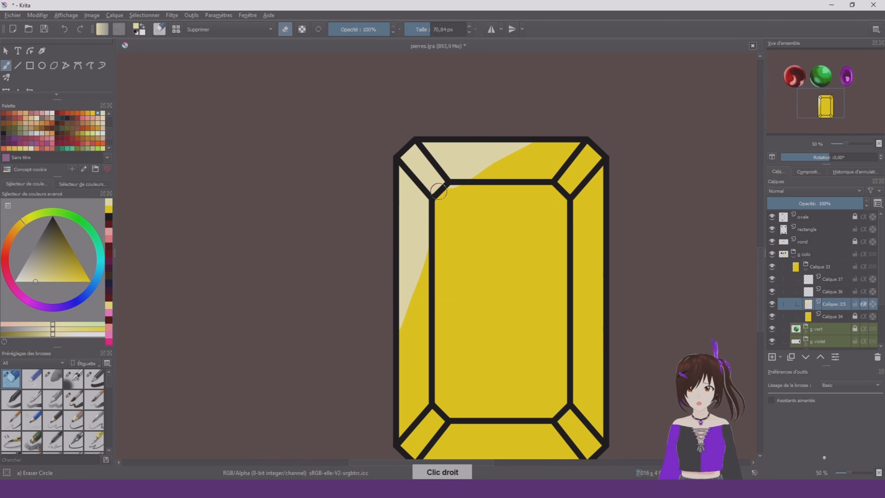
{"action": "right_click", "coordinate": [462, 190]}
{"action": "left_click", "coordinate": [503, 133]}
{"action": "left_click_drag", "start_coordinate": [529, 184], "coordinate": [444, 257]}
Trim the slanted edge of the top facet's cream reflection with the eraser
{"action": "right_click", "coordinate": [475, 224]}
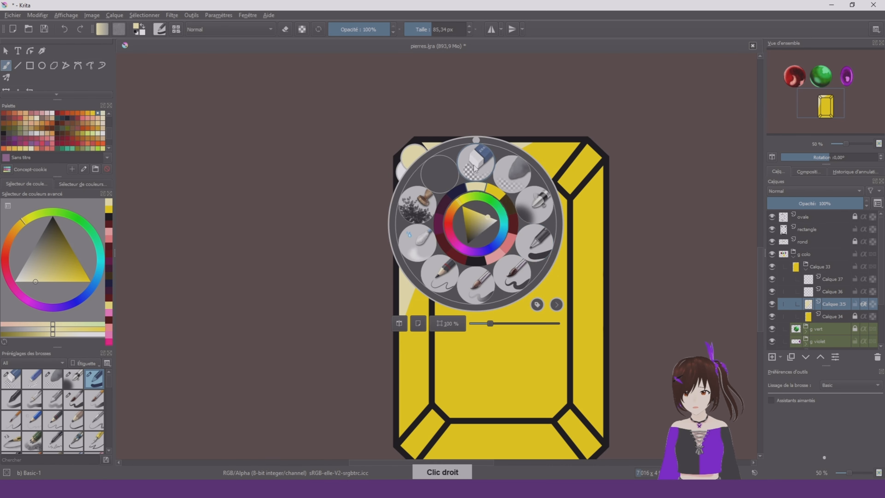
{"action": "left_click", "coordinate": [478, 153]}
{"action": "left_click", "coordinate": [428, 29]}
{"action": "left_click_drag", "start_coordinate": [533, 147], "coordinate": [488, 172]}
Paint a cream triangular reflection in the lower-right corner of the central facet with the Basic-5 Size brush
{"action": "scroll", "coordinate": [456, 287], "scroll_direction": "down", "scroll_amount": 1}
{"action": "right_click", "coordinate": [456, 286]}
{"action": "left_click", "coordinate": [484, 287]}
{"action": "mouse_move", "coordinate": [486, 253]}
{"action": "left_mouse_down"}
{"action": "mouse_move", "coordinate": [486, 301]}
{"action": "mouse_move", "coordinate": [443, 309]}
{"action": "mouse_move", "coordinate": [482, 267]}
{"action": "left_mouse_up"}
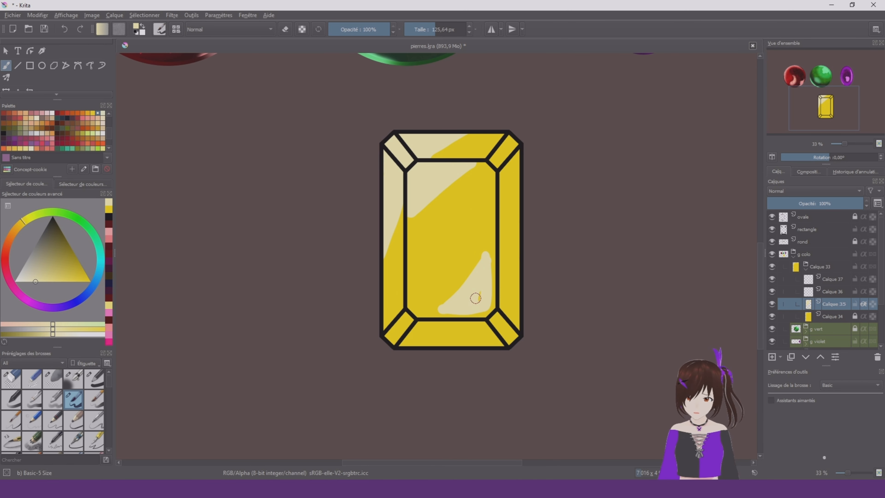
{"action": "key", "text": "bracketleft"}
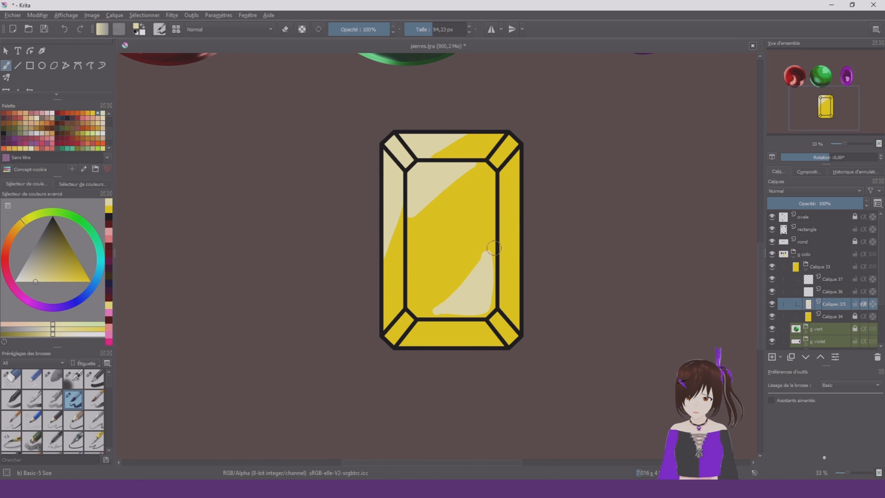
Select Calque 36, sample the stone's yellow, darken it to olive and enlarge the brush to about 195 px
{"action": "scroll", "coordinate": [503, 273], "scroll_direction": "up", "scroll_amount": 1}
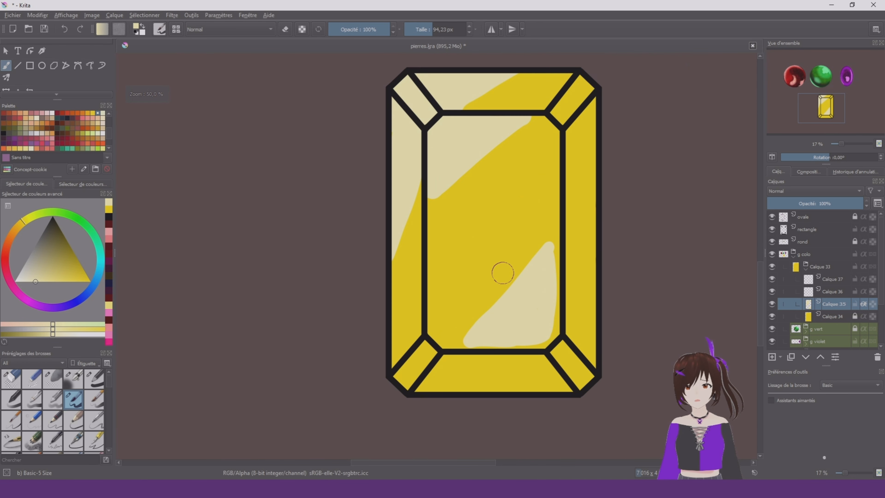
{"action": "left_click", "coordinate": [832, 293]}
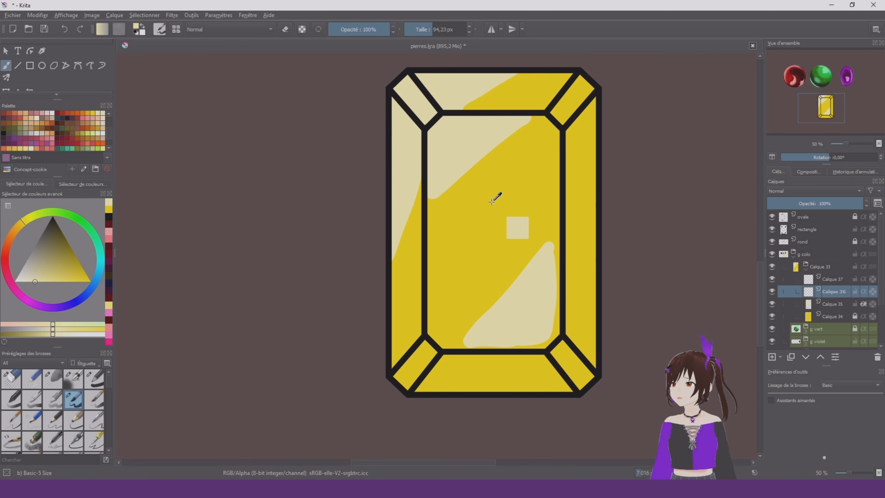
{"action": "left_click", "coordinate": [498, 199], "text": "ctrl"}
{"action": "left_click_drag", "start_coordinate": [63, 260], "coordinate": [100, 251]}
{"action": "left_click_drag", "start_coordinate": [474, 247], "coordinate": [518, 247], "text": "shift"}
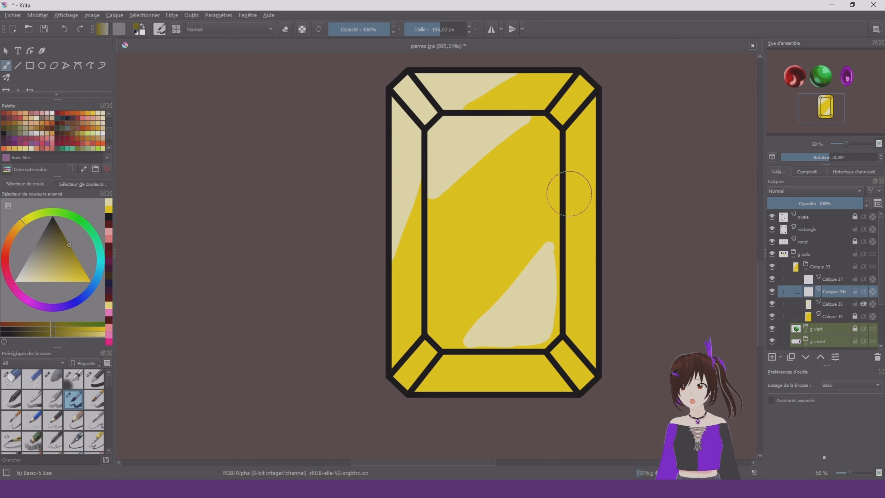
{"action": "mouse_move", "coordinate": [561, 185]}
{"action": "left_mouse_down"}
{"action": "mouse_move", "coordinate": [520, 199]}
{"action": "mouse_move", "coordinate": [447, 271]}
{"action": "left_mouse_up"}
{"action": "left_click", "coordinate": [568, 272], "text": "ctrl"}
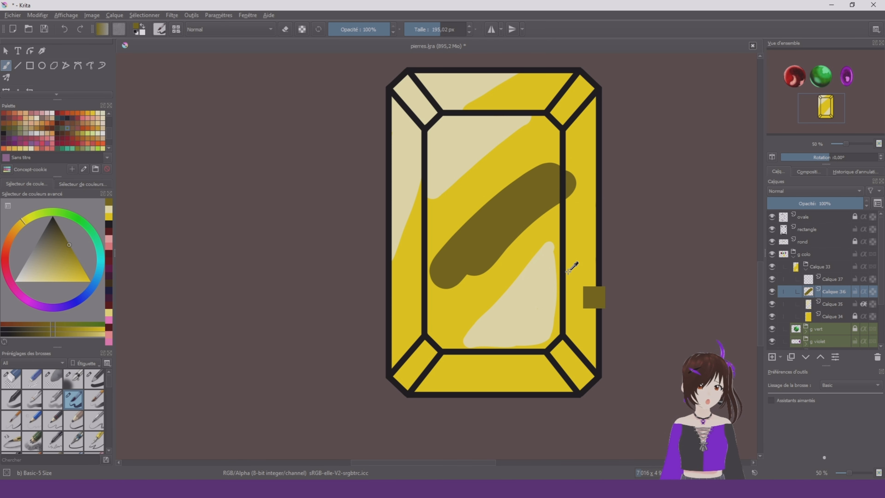
{"action": "key", "text": "ctrl+z"}
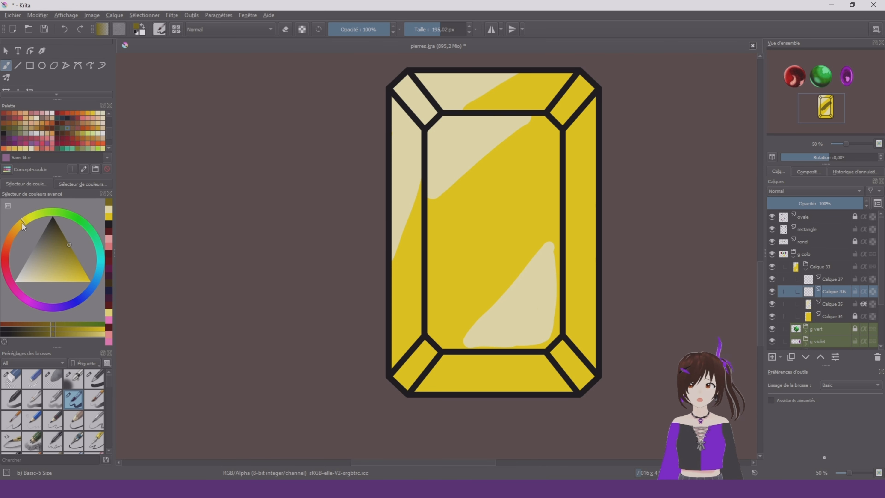
{"action": "left_click_drag", "start_coordinate": [22, 223], "coordinate": [18, 236]}
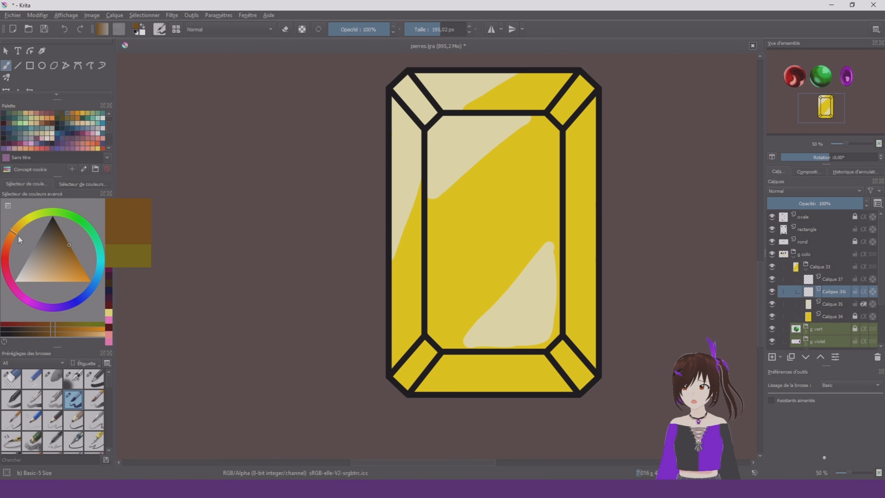
{"action": "mouse_move", "coordinate": [488, 260]}
{"action": "left_mouse_down"}
{"action": "mouse_move", "coordinate": [516, 227]}
{"action": "mouse_move", "coordinate": [484, 232]}
{"action": "left_mouse_up"}
{"action": "key", "text": "ctrl+z"}
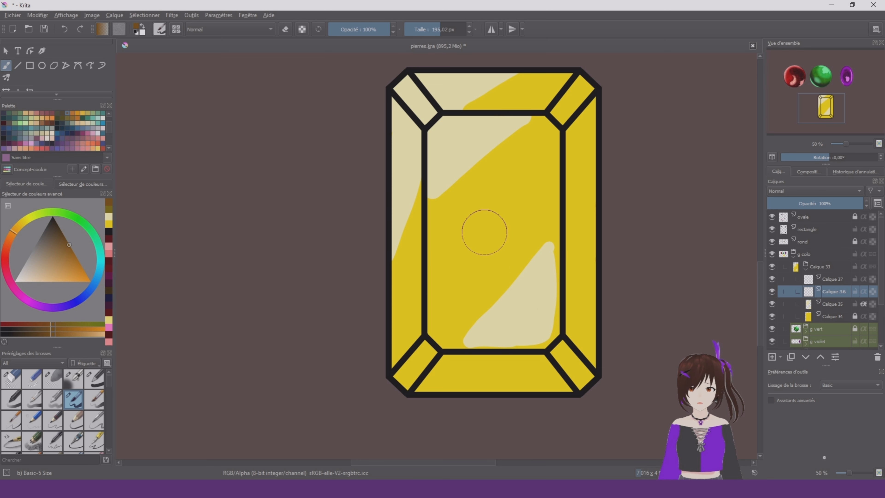
{"action": "left_click_drag", "start_coordinate": [78, 255], "coordinate": [88, 265]}
{"action": "left_click", "coordinate": [16, 230]}
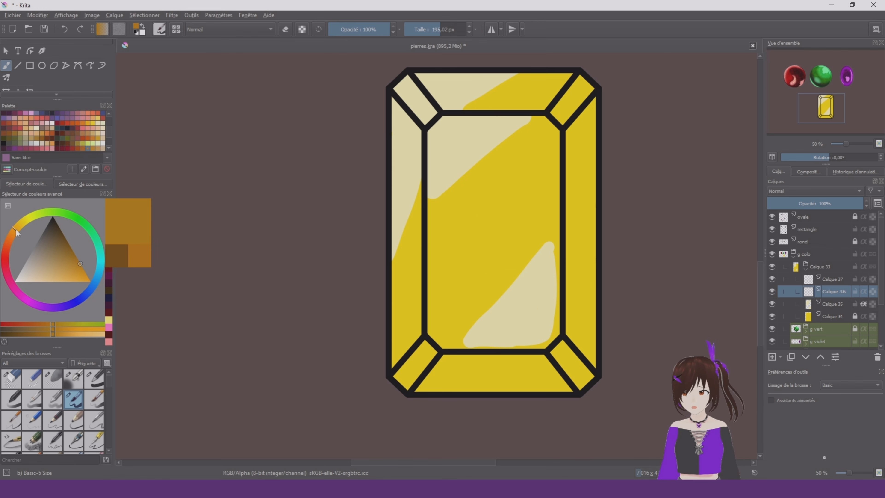
{"action": "left_click_drag", "start_coordinate": [449, 305], "coordinate": [504, 223]}
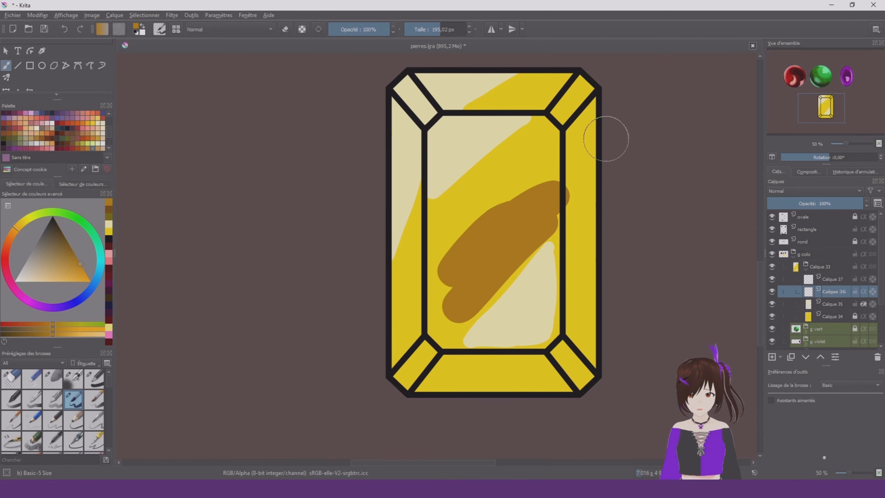
{"action": "scroll", "coordinate": [610, 138], "scroll_direction": "down", "scroll_amount": 1}
{"action": "key", "text": "ctrl+z"}
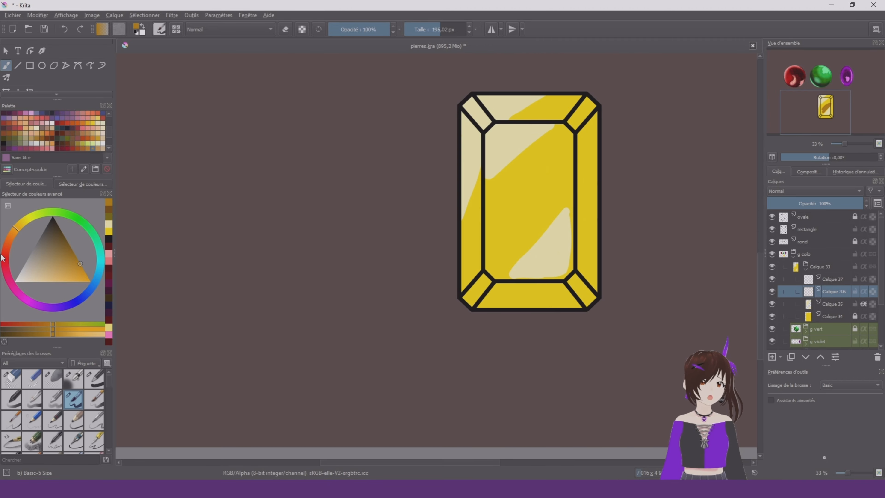
Paint brownish-orange shading over the stone's side and bottom facets opposite the reflections and across the central facet's lower corner
{"action": "left_click", "coordinate": [10, 236]}
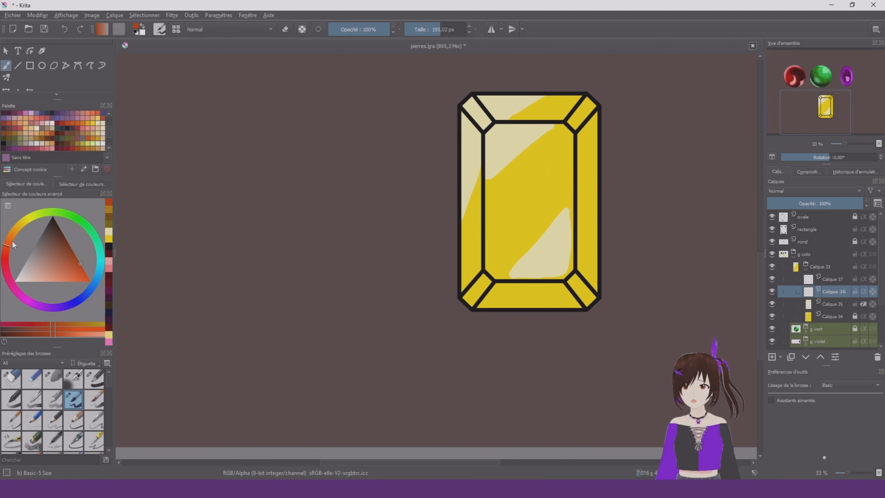
{"action": "scroll", "coordinate": [583, 202], "scroll_direction": "up", "scroll_amount": 1}
{"action": "left_click_drag", "start_coordinate": [565, 271], "coordinate": [511, 271]}
{"action": "mouse_move", "coordinate": [573, 308]}
{"action": "left_mouse_down"}
{"action": "mouse_move", "coordinate": [601, 338]}
{"action": "mouse_move", "coordinate": [592, 115]}
{"action": "left_mouse_up"}
{"action": "left_click_drag", "start_coordinate": [436, 314], "coordinate": [530, 241]}
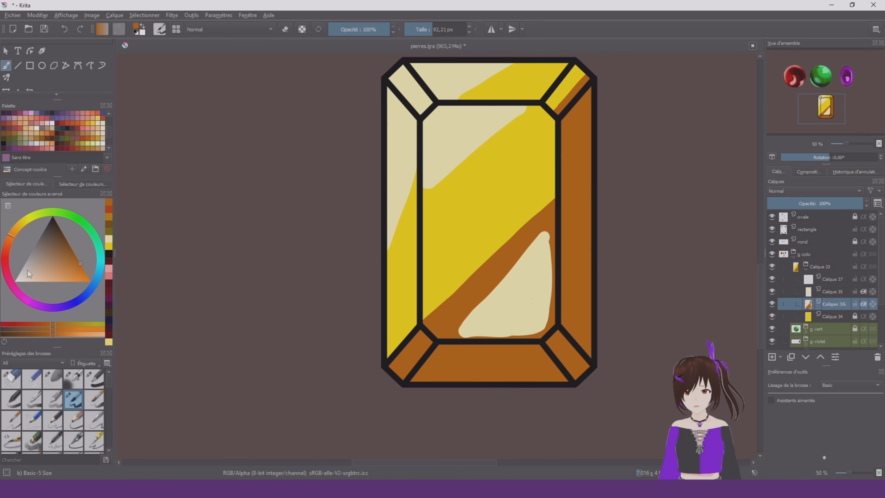
Lock the transparency of Calque 36 and repaint the shading in a more saturated orange
{"action": "left_click", "coordinate": [85, 272]}
{"action": "left_click", "coordinate": [873, 304]}
{"action": "left_click_drag", "start_coordinate": [577, 139], "coordinate": [563, 292]}
{"action": "scroll", "coordinate": [492, 230], "scroll_direction": "down", "scroll_amount": 1}
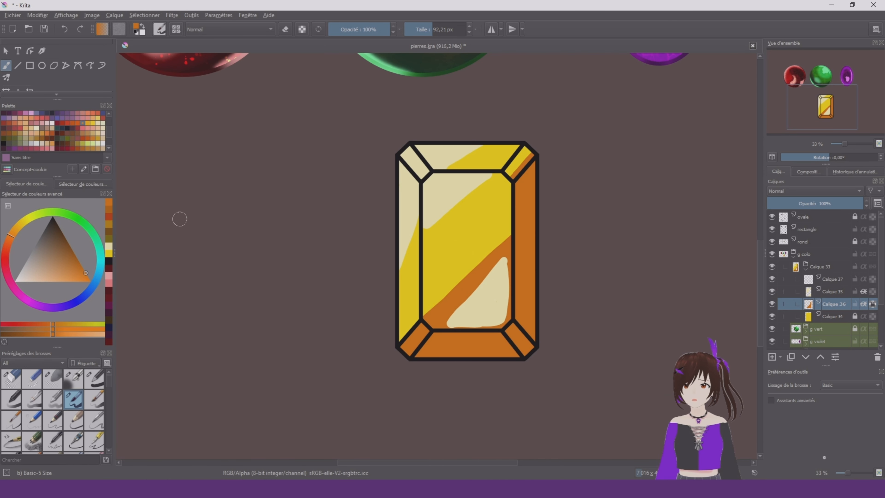
Blend the diagonal edge of the orange shading in the central facet on Calque 36 with Blender Blur, enlarging the brush to about 242 px
{"action": "left_click", "coordinate": [833, 279]}
{"action": "scroll", "coordinate": [52, 411], "scroll_direction": "down", "scroll_amount": 5}
{"action": "left_click", "coordinate": [11, 443]}
{"action": "scroll", "coordinate": [465, 297], "scroll_direction": "up", "scroll_amount": 2}
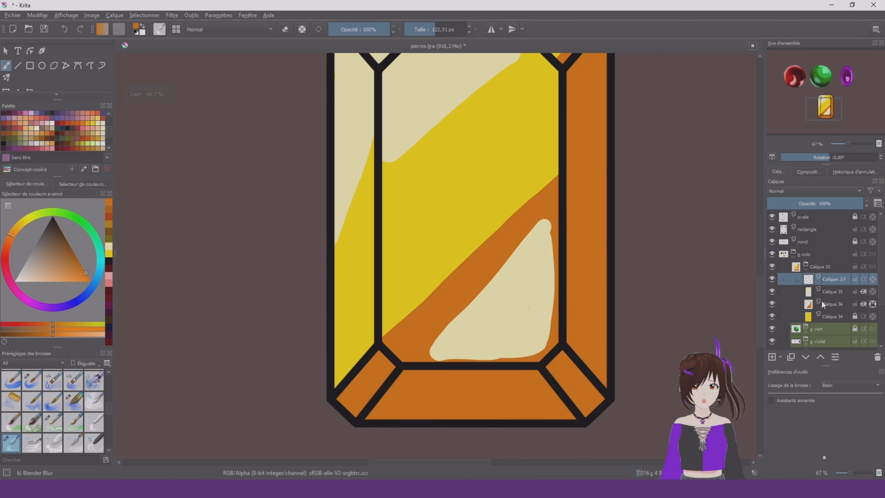
{"action": "left_click", "coordinate": [810, 308]}
{"action": "left_click", "coordinate": [772, 304]}
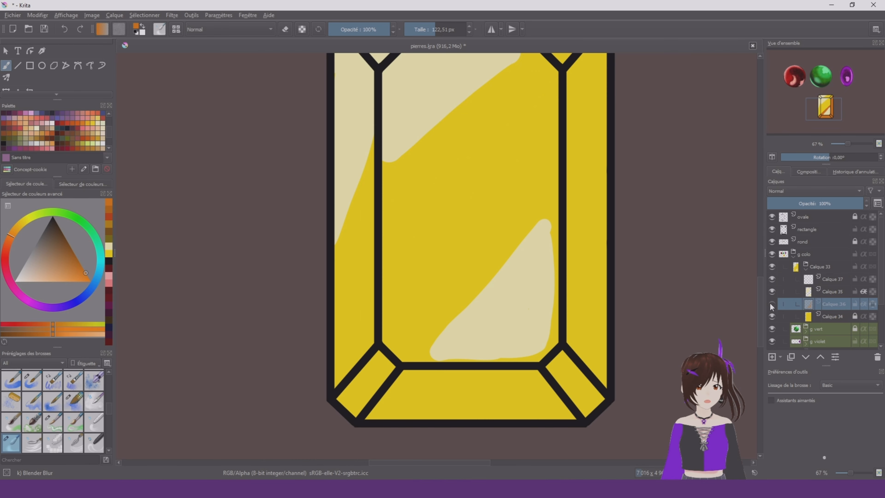
{"action": "left_click", "coordinate": [772, 304]}
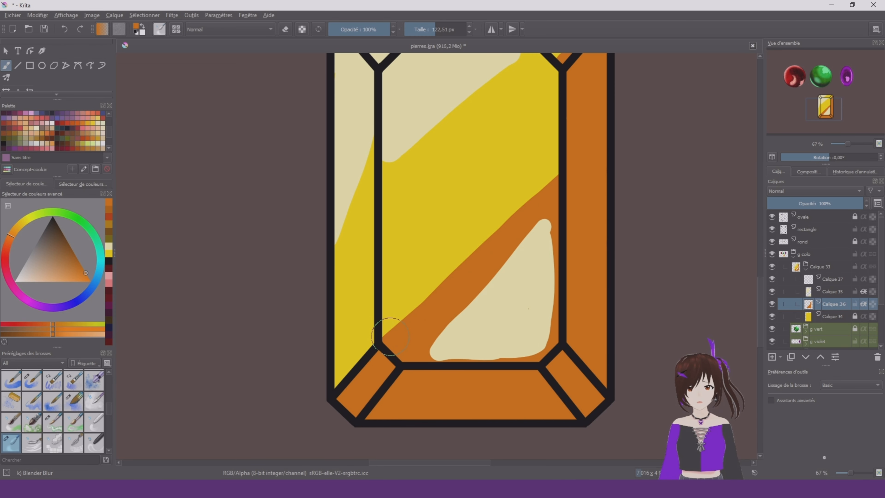
{"action": "left_click_drag", "start_coordinate": [391, 337], "coordinate": [557, 176]}
{"action": "left_click_drag", "start_coordinate": [423, 278], "coordinate": [460, 278]}
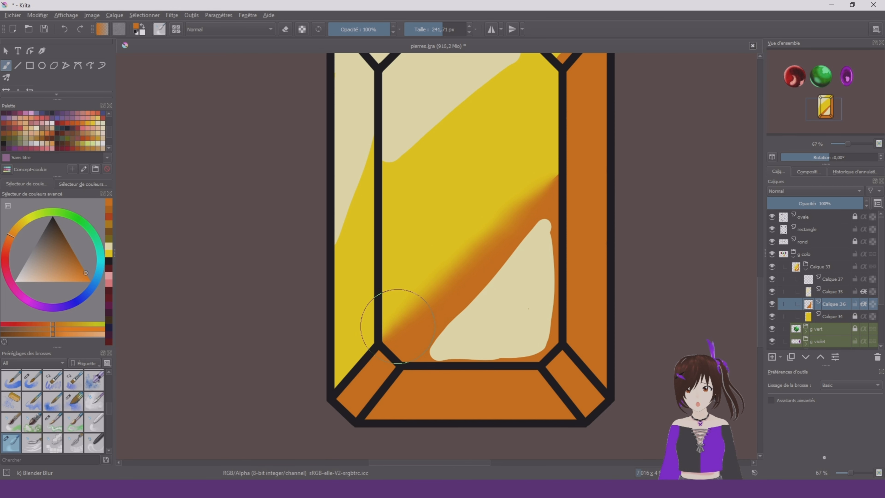
{"action": "mouse_move", "coordinate": [397, 326]}
{"action": "left_mouse_down"}
{"action": "mouse_move", "coordinate": [552, 176]}
{"action": "mouse_move", "coordinate": [408, 311]}
{"action": "mouse_move", "coordinate": [504, 239]}
{"action": "mouse_move", "coordinate": [488, 266]}
{"action": "mouse_move", "coordinate": [403, 328]}
{"action": "mouse_move", "coordinate": [462, 257]}
{"action": "left_mouse_up"}
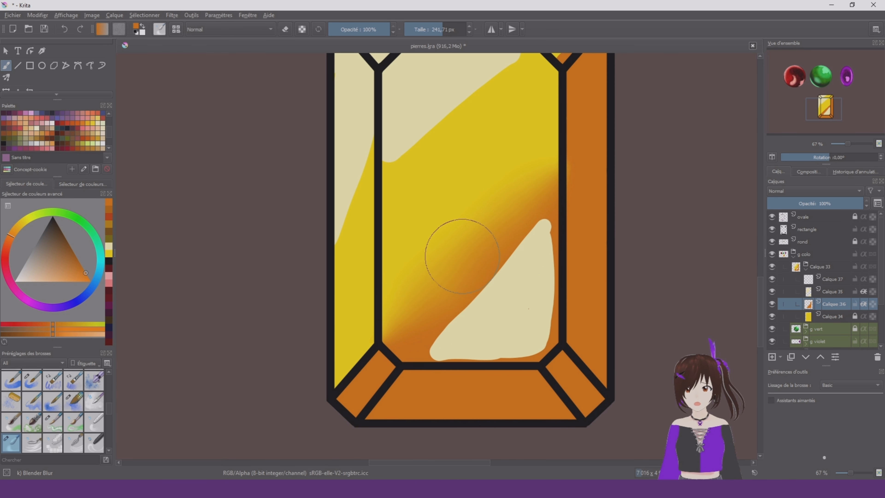
Blend the orange edge in the stone's upper-right corner facet with Blender Blur at about 85 px
{"action": "scroll", "coordinate": [461, 254], "scroll_direction": "down", "scroll_amount": 3}
{"action": "scroll", "coordinate": [472, 154], "scroll_direction": "up", "scroll_amount": 2}
{"action": "mouse_move", "coordinate": [563, 207]}
{"action": "left_mouse_down"}
{"action": "mouse_move", "coordinate": [537, 207]}
{"action": "mouse_move", "coordinate": [587, 148]}
{"action": "left_mouse_up"}
Soften the edges of the cream reflections on Calque 35 with Blender Blur
{"action": "left_click", "coordinate": [833, 279]}
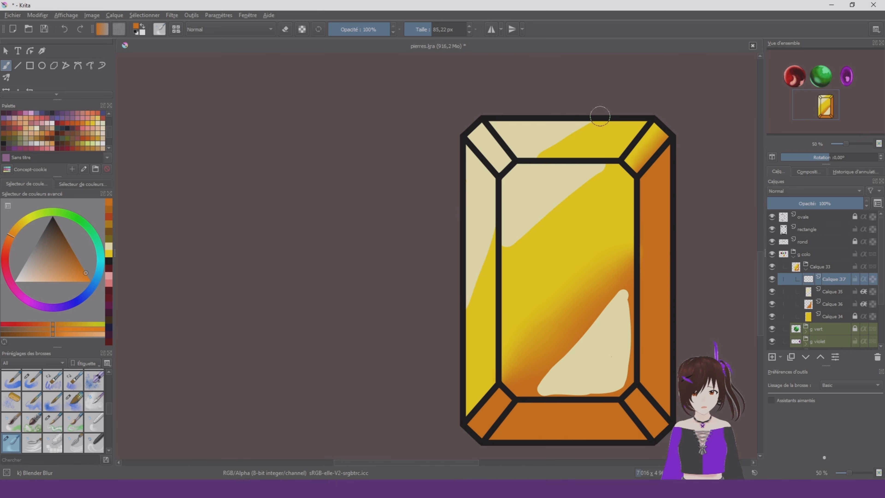
{"action": "left_click", "coordinate": [833, 292]}
{"action": "scroll", "coordinate": [632, 220], "scroll_direction": "down", "scroll_amount": 3}
{"action": "scroll", "coordinate": [671, 238], "scroll_direction": "up", "scroll_amount": 2}
Lock the transparency of Calque 34 and repaint the stone's base in a warmer golden yellow
{"action": "left_click", "coordinate": [833, 316]}
{"action": "left_click", "coordinate": [873, 316]}
{"action": "left_click", "coordinate": [94, 379]}
{"action": "left_click", "coordinate": [84, 270]}
{"action": "left_click", "coordinate": [21, 223]}
Choose near-white and the Airbrush Soft brush, and move the transparency lock from Calque 34 to Calque 35
{"action": "left_click", "coordinate": [73, 400]}
{"action": "left_click", "coordinate": [15, 281]}
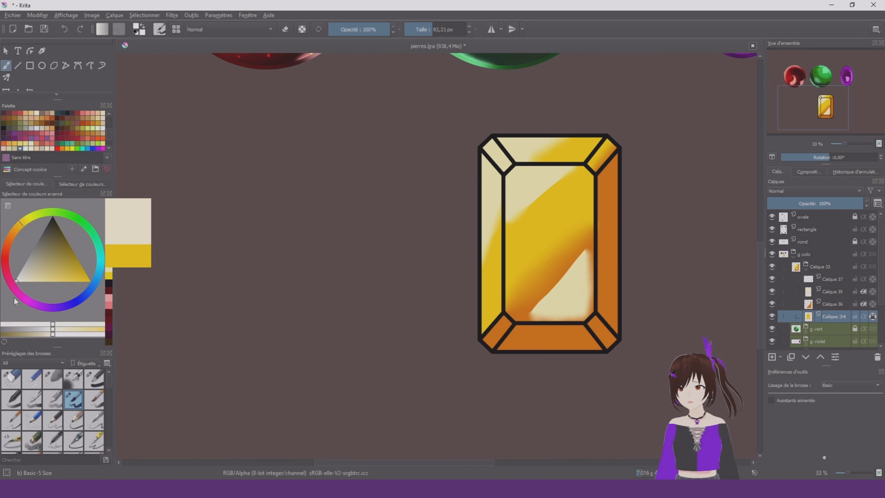
{"action": "left_click", "coordinate": [873, 317]}
{"action": "left_click", "coordinate": [833, 291]}
{"action": "left_click", "coordinate": [872, 291]}
{"action": "right_click", "coordinate": [411, 313]}
Airbrush the stone's sampled orange into the lower end of the left facet on Calque 36, at about 188 px
{"action": "left_click", "coordinate": [835, 309]}
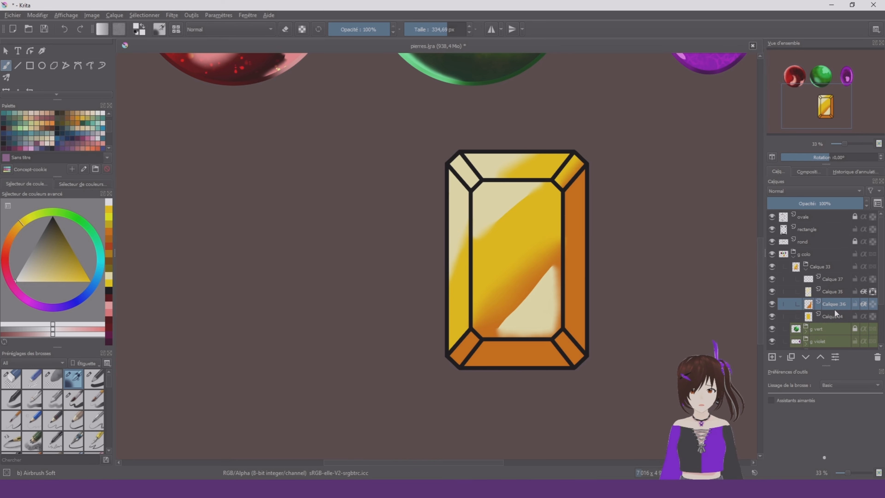
{"action": "left_click", "coordinate": [508, 355], "text": "ctrl"}
{"action": "left_click_drag", "start_coordinate": [410, 351], "coordinate": [358, 350]}
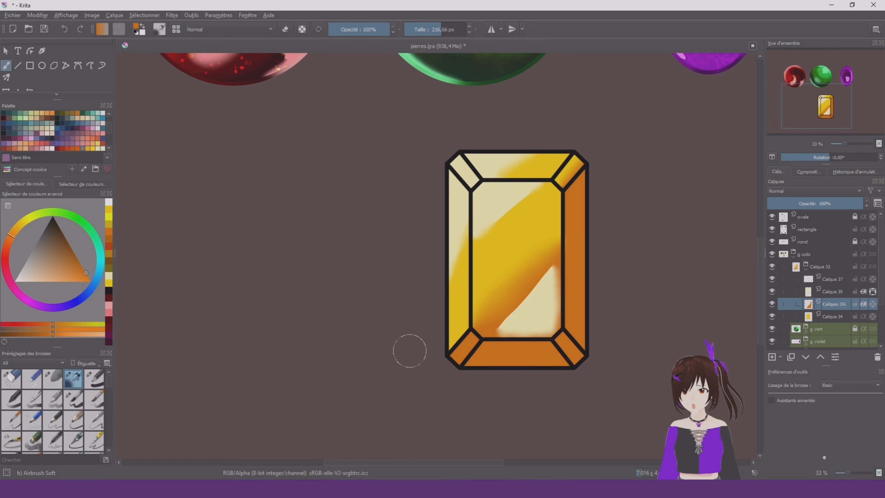
{"action": "mouse_move", "coordinate": [459, 326]}
{"action": "left_mouse_down"}
{"action": "mouse_move", "coordinate": [450, 353]}
{"action": "mouse_move", "coordinate": [463, 331]}
{"action": "left_mouse_up"}
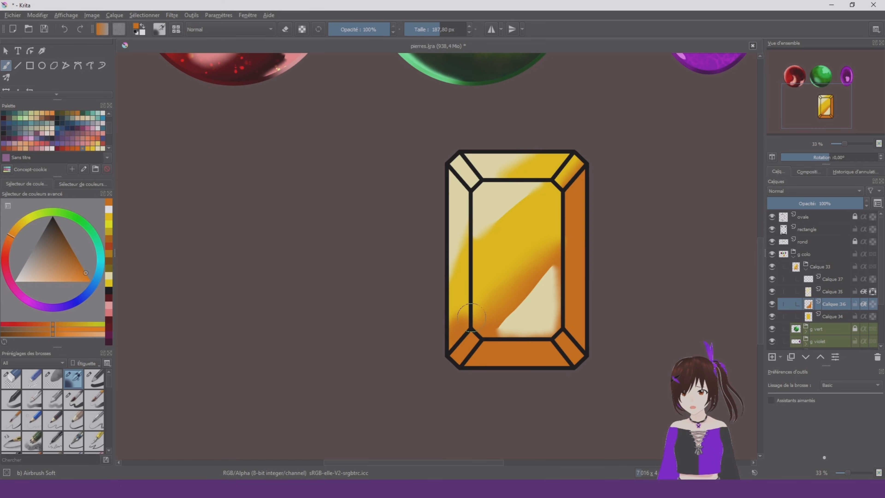
Blend the orange at the lower end of the left facet with Blender Blur at about 180 px
{"action": "right_click", "coordinate": [449, 338]}
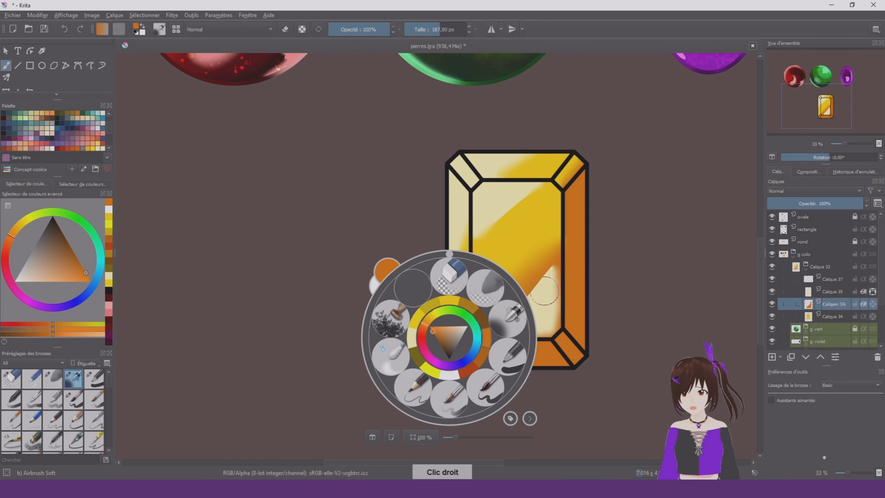
{"action": "left_click", "coordinate": [490, 302]}
{"action": "scroll", "coordinate": [515, 236], "scroll_direction": "down", "scroll_amount": 5}
{"action": "scroll", "coordinate": [512, 251], "scroll_direction": "up", "scroll_amount": 2}
{"action": "scroll", "coordinate": [548, 243], "scroll_direction": "up", "scroll_amount": 3}
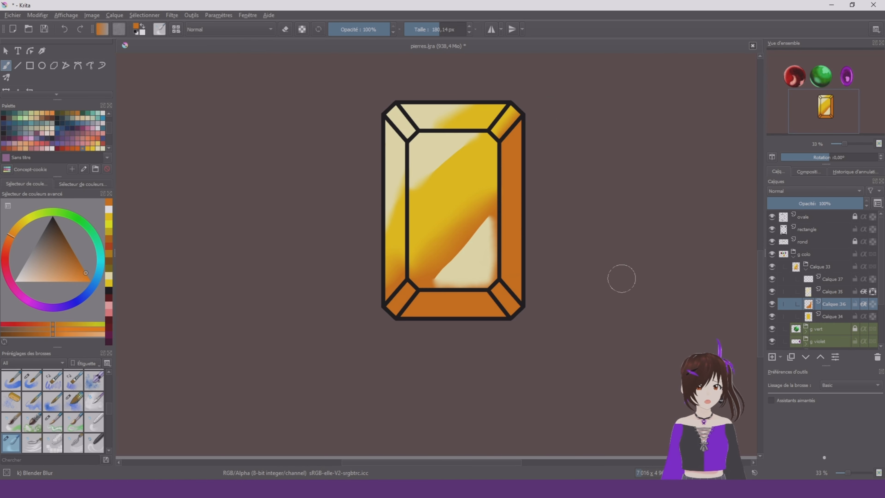
Airbrush the stone's outlines near-white on the transparency-locked rectangle layer with Airbrush Soft at about 429 px
{"action": "mouse_move", "coordinate": [873, 306]}
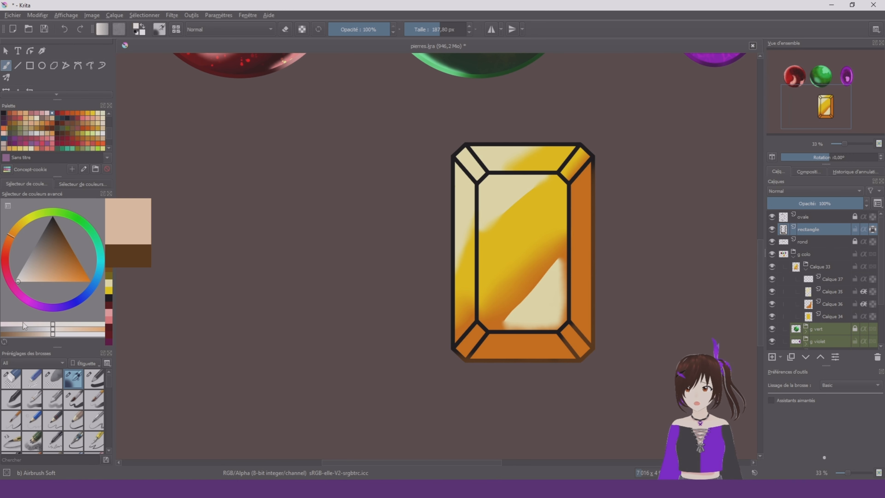
{"action": "left_click_drag", "start_coordinate": [23, 322], "coordinate": [15, 322]}
{"action": "left_click_drag", "start_coordinate": [439, 243], "coordinate": [544, 243], "text": "shift"}
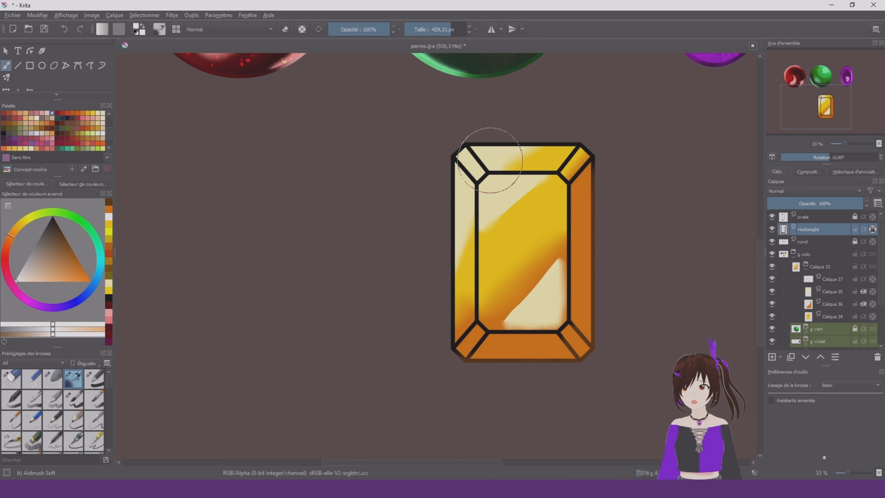
{"action": "mouse_move", "coordinate": [493, 160]}
{"action": "left_mouse_down"}
{"action": "mouse_move", "coordinate": [454, 318]}
{"action": "mouse_move", "coordinate": [492, 255]}
{"action": "mouse_move", "coordinate": [587, 146]}
{"action": "mouse_move", "coordinate": [434, 187]}
{"action": "mouse_move", "coordinate": [595, 226]}
{"action": "mouse_move", "coordinate": [583, 208]}
{"action": "mouse_move", "coordinate": [551, 362]}
{"action": "mouse_move", "coordinate": [577, 384]}
{"action": "left_mouse_up"}
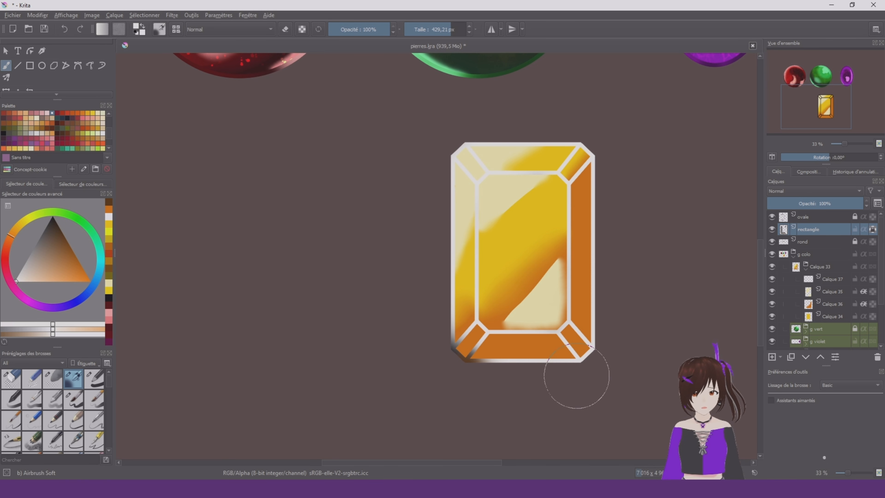
{"action": "left_click_drag", "start_coordinate": [450, 322], "coordinate": [465, 336]}
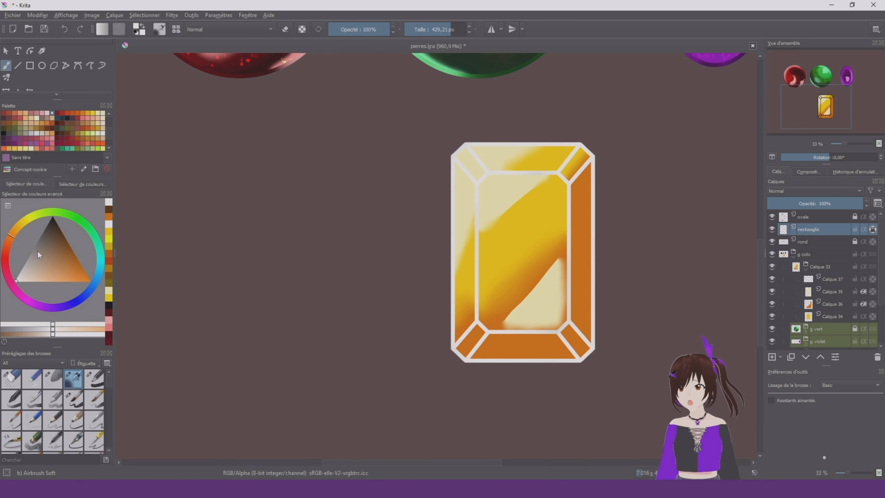
Airbrush dark brown bands and light peach highlights over the stone's frame lines
{"action": "left_click_drag", "start_coordinate": [37, 251], "coordinate": [62, 234]}
{"action": "left_click_drag", "start_coordinate": [588, 229], "coordinate": [442, 374]}
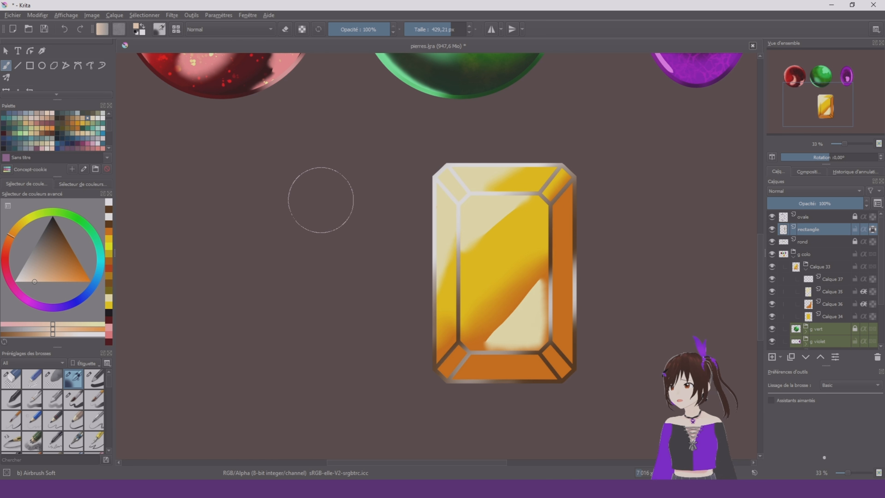
{"action": "mouse_move", "coordinate": [501, 162]}
{"action": "left_mouse_down"}
{"action": "mouse_move", "coordinate": [455, 255]}
{"action": "mouse_move", "coordinate": [408, 294]}
{"action": "left_mouse_up"}
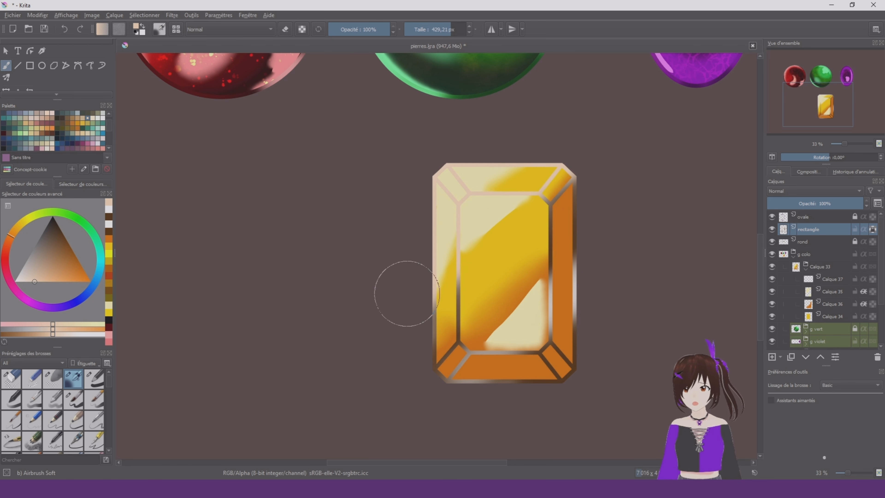
{"action": "mouse_move", "coordinate": [567, 158]}
{"action": "left_mouse_down"}
{"action": "mouse_move", "coordinate": [486, 235]}
{"action": "mouse_move", "coordinate": [473, 260]}
{"action": "left_mouse_up"}
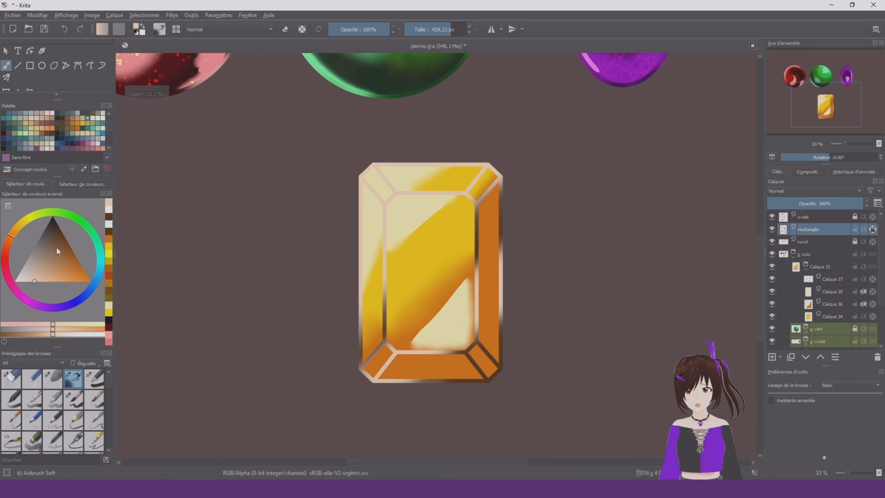
Airbrush medium brown and dark brown over the frame lines to give them a metallic gradient
{"action": "left_click", "coordinate": [64, 266]}
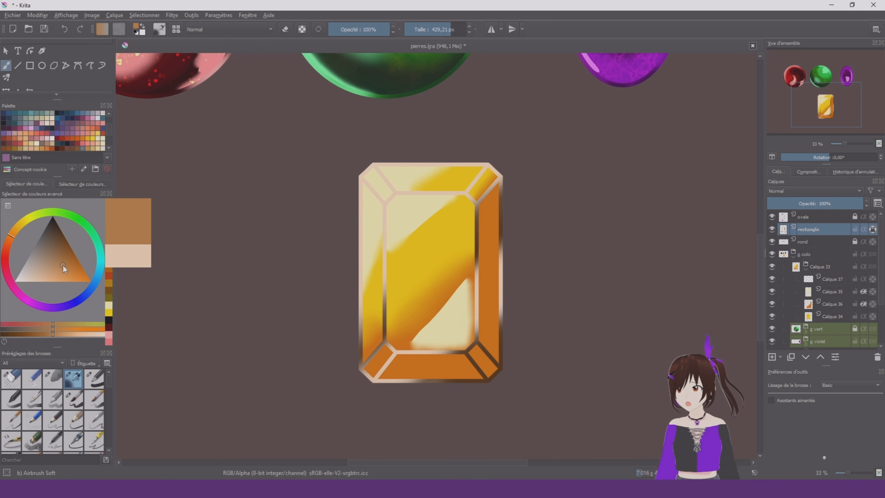
{"action": "mouse_move", "coordinate": [418, 152]}
{"action": "left_mouse_down"}
{"action": "mouse_move", "coordinate": [392, 150]}
{"action": "mouse_move", "coordinate": [469, 143]}
{"action": "mouse_move", "coordinate": [449, 241]}
{"action": "mouse_move", "coordinate": [510, 316]}
{"action": "mouse_move", "coordinate": [384, 301]}
{"action": "mouse_move", "coordinate": [512, 343]}
{"action": "mouse_move", "coordinate": [361, 320]}
{"action": "mouse_move", "coordinate": [485, 372]}
{"action": "left_mouse_up"}
{"action": "left_click_drag", "start_coordinate": [51, 244], "coordinate": [80, 237]}
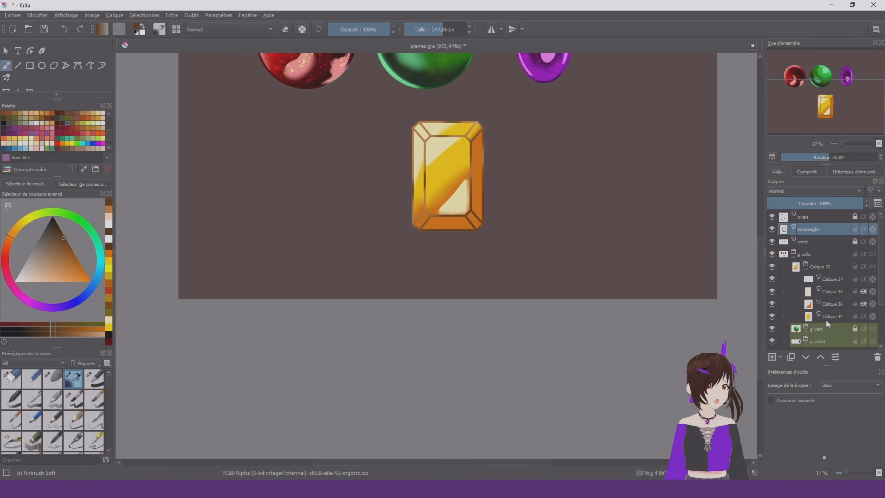
Duplicate the framed stone beside the original without its shading and recolour the copy's base turquoise
{"action": "key", "text": "ctrl+j"}
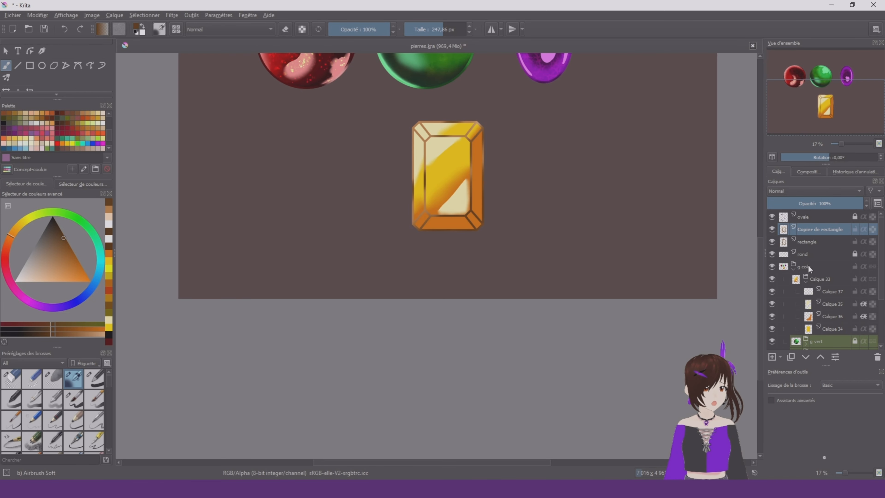
{"action": "scroll", "coordinate": [13, 84], "scroll_direction": "down", "scroll_amount": 3}
{"action": "scroll", "coordinate": [9, 73], "scroll_direction": "down", "scroll_amount": 2}
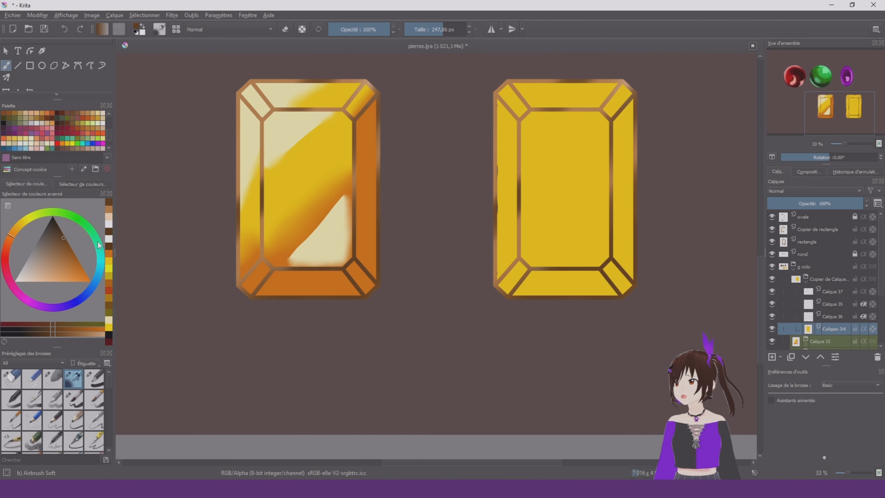
{"action": "left_click_drag", "start_coordinate": [98, 245], "coordinate": [101, 266]}
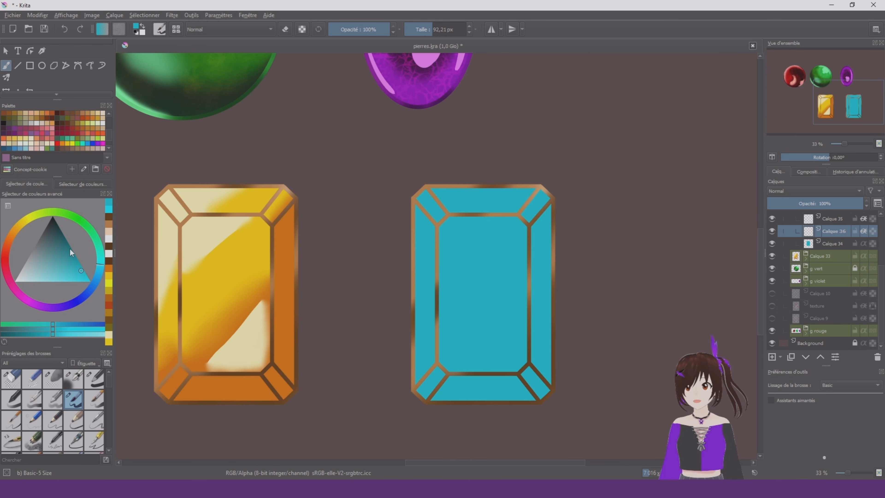
Select Calque 36, pick dark teal and the Line tool, and try a line about 4 px thick in the turquoise stone's central facet
{"action": "left_click_drag", "start_coordinate": [69, 249], "coordinate": [71, 232]}
{"action": "left_click", "coordinate": [18, 65]}
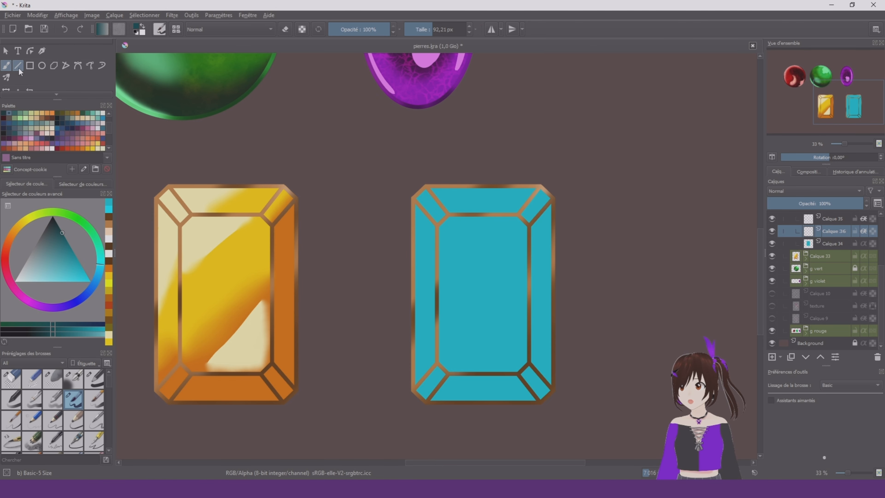
{"action": "left_click", "coordinate": [414, 31]}
{"action": "scroll", "coordinate": [505, 249], "scroll_direction": "up", "scroll_amount": 1}
{"action": "left_click_drag", "start_coordinate": [542, 335], "coordinate": [531, 328]}
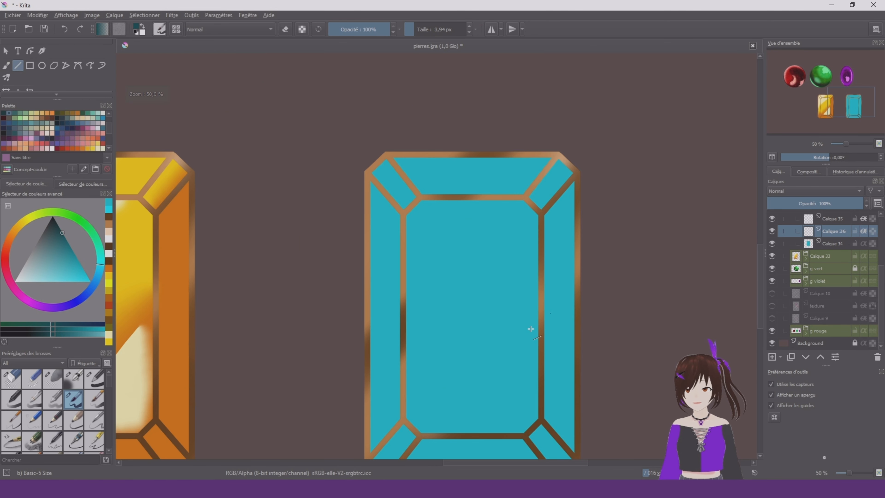
{"action": "left_click_drag", "start_coordinate": [477, 324], "coordinate": [465, 201]}
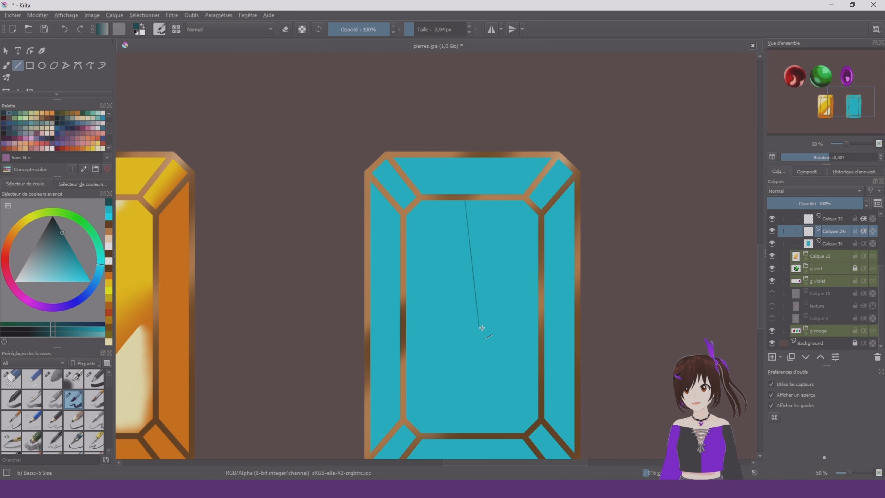
{"action": "key", "text": "ctrl+z"}
Draw straight dark teal lines with a 31.5 px brush radiating from the middle of the central facet to its edges
{"action": "left_click", "coordinate": [424, 30]}
{"action": "mouse_move", "coordinate": [472, 330]}
{"action": "left_mouse_down"}
{"action": "mouse_move", "coordinate": [459, 198]}
{"action": "mouse_move", "coordinate": [408, 210]}
{"action": "mouse_move", "coordinate": [541, 297]}
{"action": "left_mouse_up"}
{"action": "left_click_drag", "start_coordinate": [473, 330], "coordinate": [540, 233]}
{"action": "left_click_drag", "start_coordinate": [472, 331], "coordinate": [420, 435]}
{"action": "left_click_drag", "start_coordinate": [472, 330], "coordinate": [457, 434]}
{"action": "key", "text": "ctrl+z"}
Draw the remaining dark teal shard lines in the central facet, including a small closed triangle beside its left edge, with a 31.5 px brush
{"action": "left_click_drag", "start_coordinate": [484, 287], "coordinate": [511, 199]}
{"action": "left_click_drag", "start_coordinate": [484, 287], "coordinate": [533, 208]}
{"action": "left_click_drag", "start_coordinate": [451, 368], "coordinate": [461, 338]}
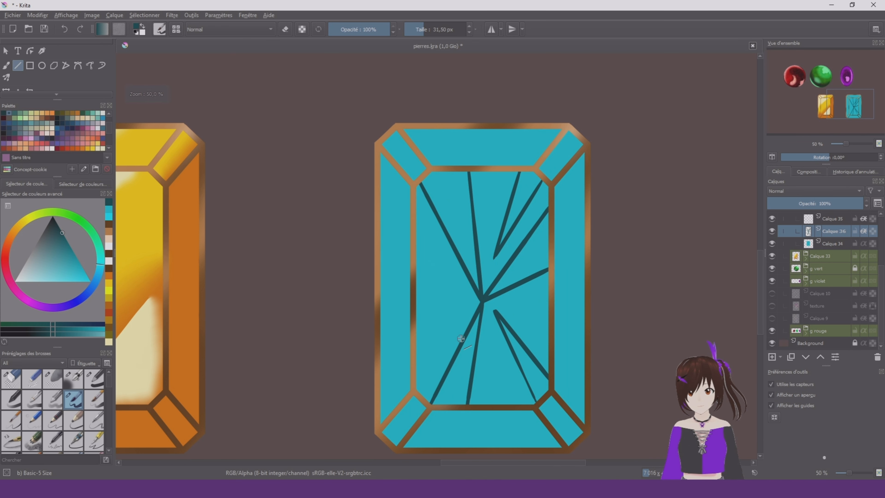
{"action": "left_click_drag", "start_coordinate": [452, 308], "coordinate": [415, 306]}
{"action": "left_click_drag", "start_coordinate": [421, 304], "coordinate": [422, 259]}
{"action": "left_click_drag", "start_coordinate": [422, 259], "coordinate": [455, 310]}
Fill the outlined shards of the turquoise stone's central facet with dark teal
{"action": "scroll", "coordinate": [47, 88], "scroll_direction": "down", "scroll_amount": 3}
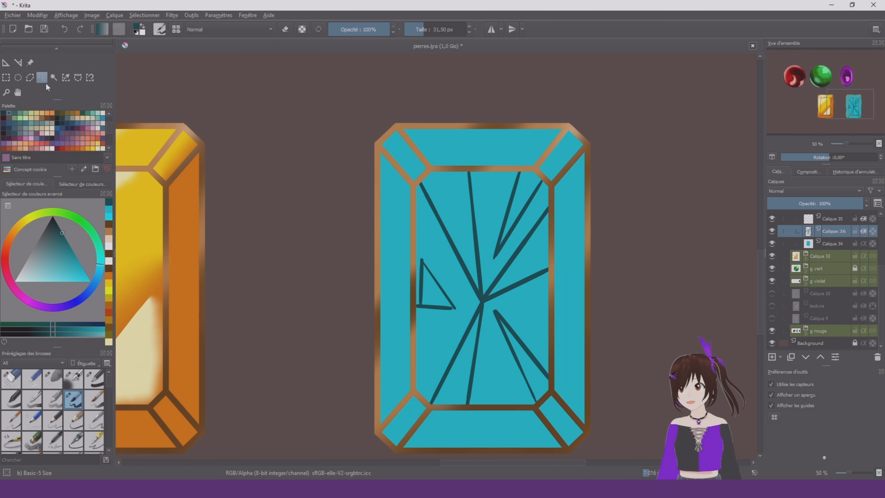
{"action": "scroll", "coordinate": [32, 65], "scroll_direction": "up", "scroll_amount": 3}
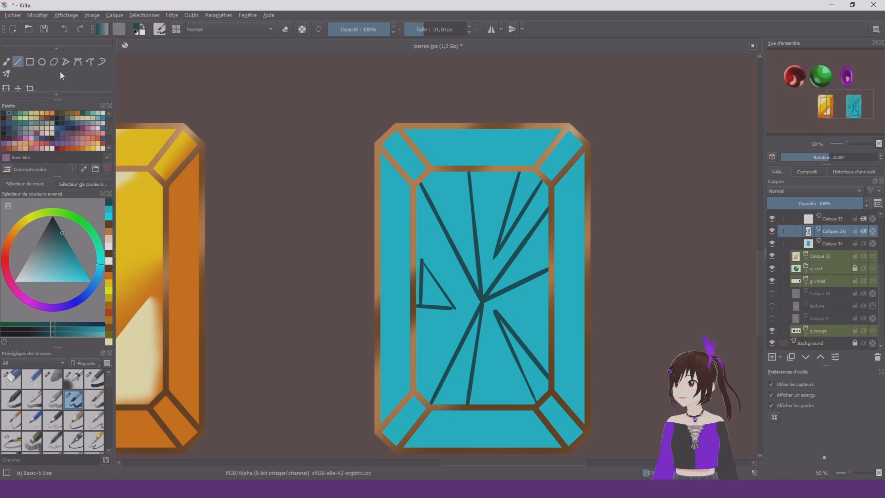
{"action": "scroll", "coordinate": [62, 73], "scroll_direction": "down", "scroll_amount": 2}
{"action": "left_click", "coordinate": [55, 75]}
{"action": "left_click", "coordinate": [565, 286]}
{"action": "key", "text": "b"}
{"action": "scroll", "coordinate": [539, 272], "scroll_direction": "down", "scroll_amount": 4}
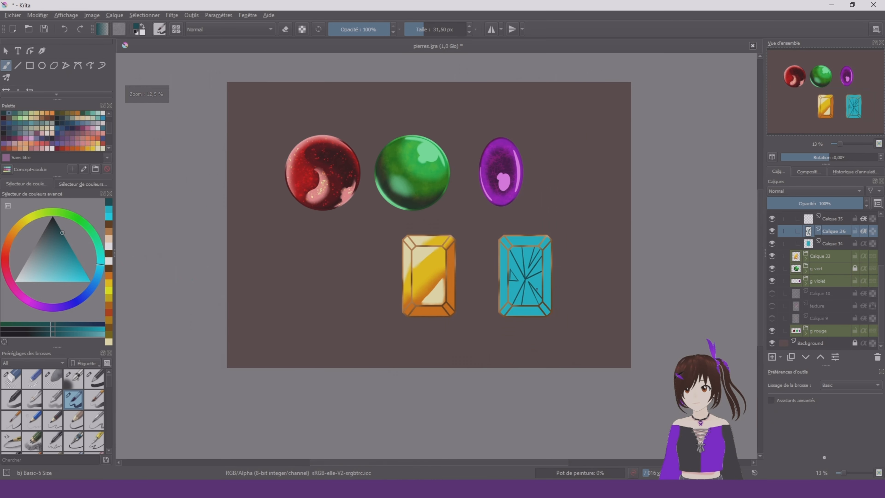
{"action": "scroll", "coordinate": [537, 289], "scroll_direction": "up", "scroll_amount": 7}
{"action": "scroll", "coordinate": [725, 296], "scroll_direction": "down", "scroll_amount": 1}
{"action": "scroll", "coordinate": [55, 74], "scroll_direction": "down", "scroll_amount": 2}
{"action": "left_click", "coordinate": [54, 74]}
{"action": "left_click", "coordinate": [523, 157]}
{"action": "left_click", "coordinate": [644, 160]}
{"action": "key", "text": "b"}
Trim the rounded edges of the central facet's lower-right shard into straight points using polygonal selections
{"action": "right_click", "coordinate": [513, 247]}
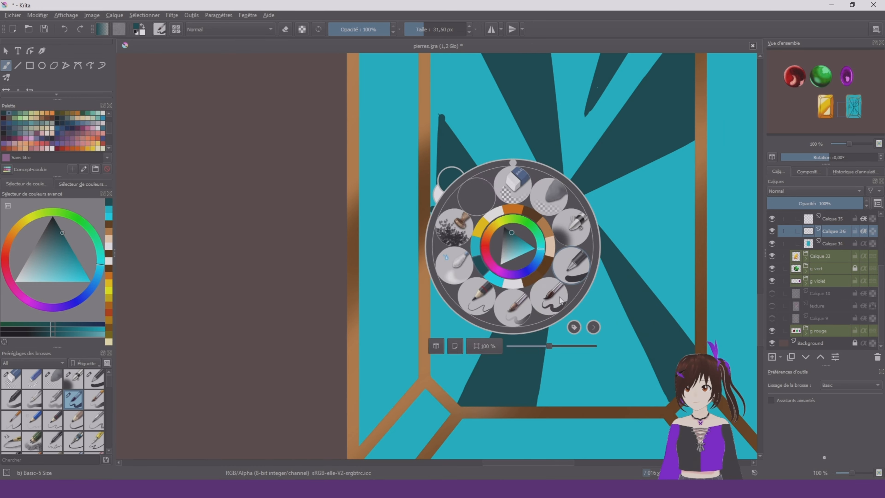
{"action": "left_click", "coordinate": [559, 300]}
{"action": "scroll", "coordinate": [603, 243], "scroll_direction": "up", "scroll_amount": 1}
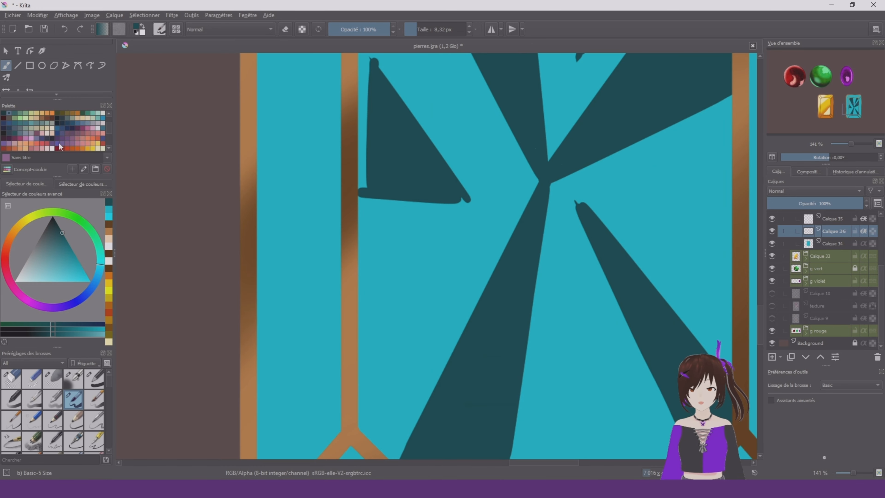
{"action": "scroll", "coordinate": [60, 76], "scroll_direction": "down", "scroll_amount": 2}
{"action": "left_click", "coordinate": [30, 78]}
{"action": "key", "text": "1"}
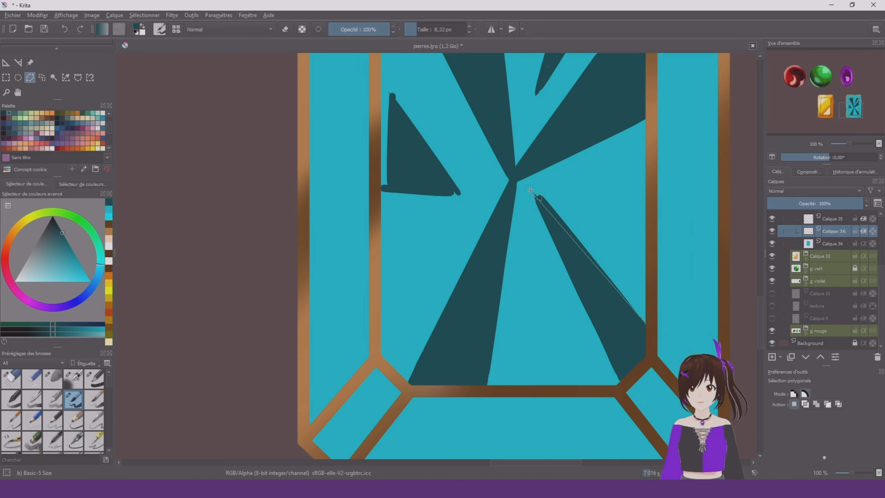
{"action": "left_click", "coordinate": [605, 188]}
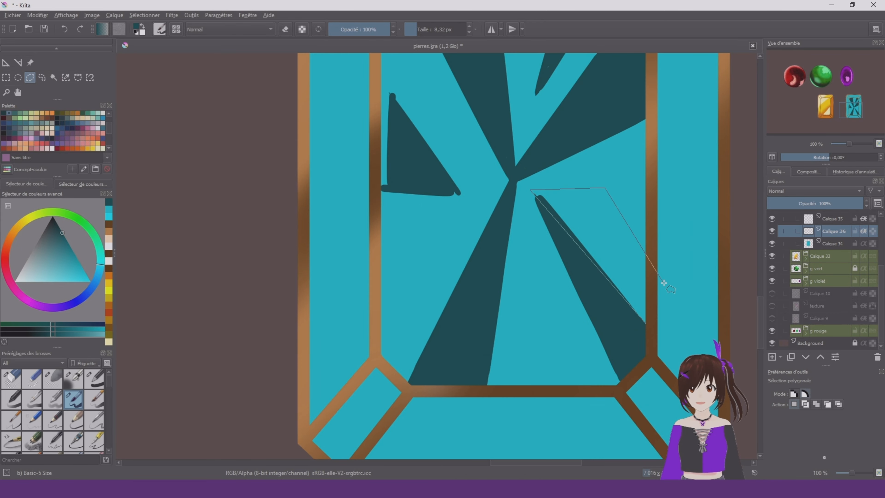
{"action": "left_click", "coordinate": [647, 322]}
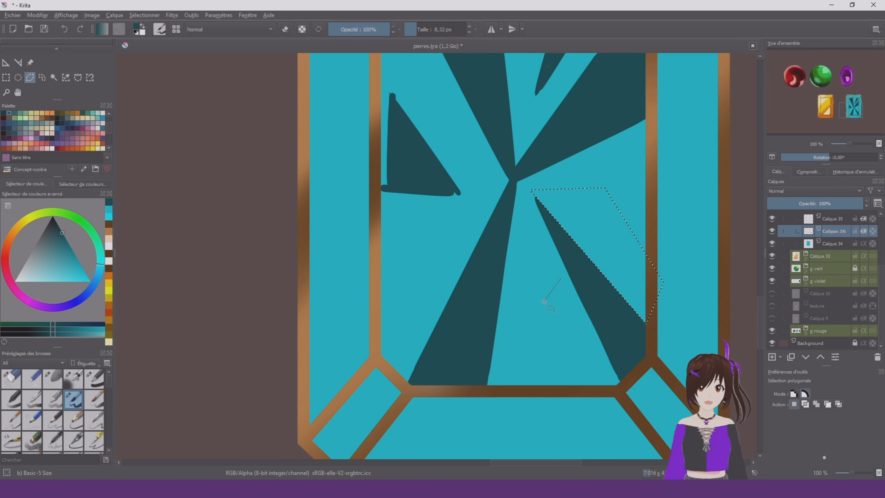
{"action": "left_click", "coordinate": [53, 77]}
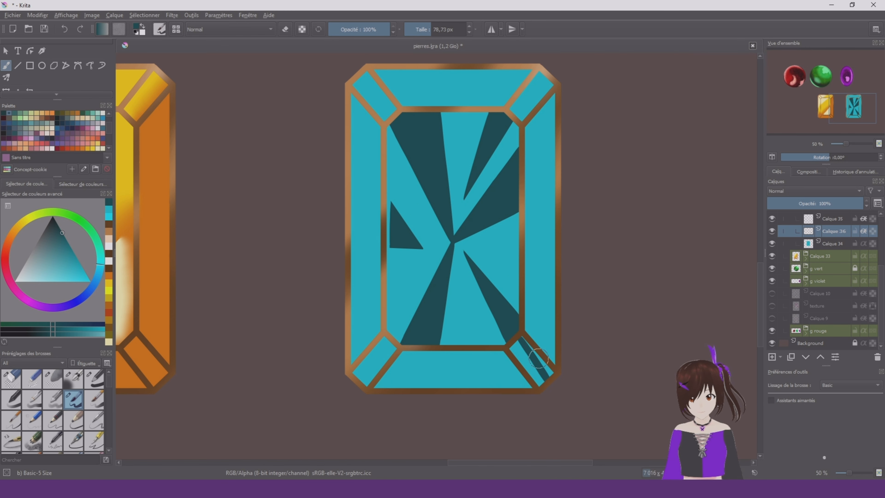
Paint dark teal shards continuing into the right border facet and the lower-right corner facet, using a brush of about 57 px
{"action": "mouse_move", "coordinate": [540, 202]}
{"action": "left_mouse_down"}
{"action": "mouse_move", "coordinate": [552, 129]}
{"action": "mouse_move", "coordinate": [534, 144]}
{"action": "mouse_move", "coordinate": [555, 132]}
{"action": "left_mouse_up"}
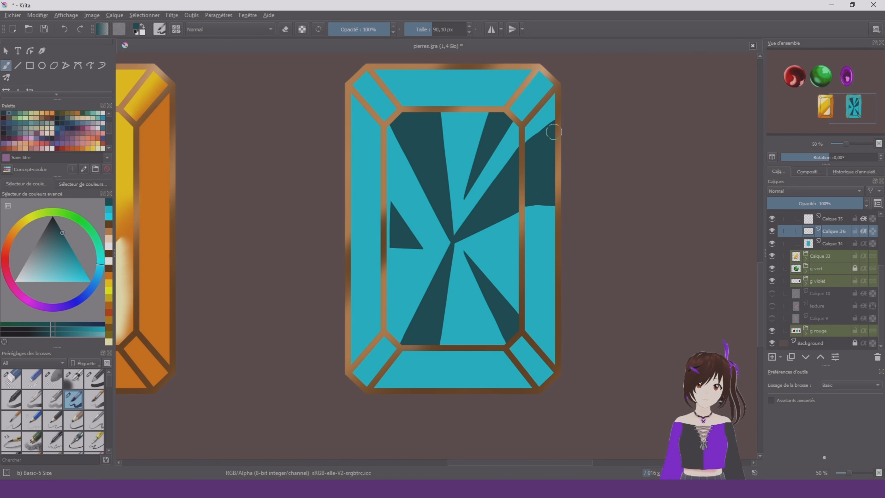
{"action": "mouse_move", "coordinate": [528, 306]}
{"action": "left_mouse_down"}
{"action": "mouse_move", "coordinate": [520, 321]}
{"action": "mouse_move", "coordinate": [540, 391]}
{"action": "left_mouse_up"}
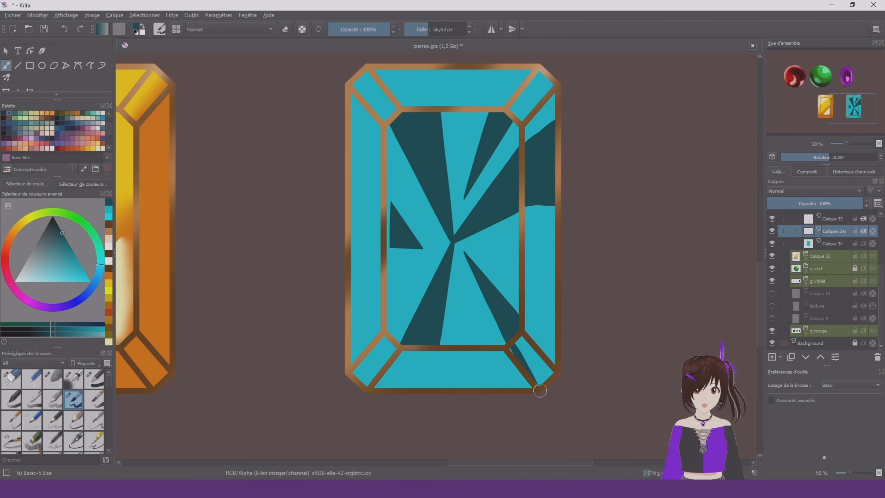
{"action": "key", "text": "ctrl+z"}
{"action": "left_click_drag", "start_coordinate": [514, 341], "coordinate": [549, 403]}
{"action": "mouse_move", "coordinate": [519, 343]}
{"action": "left_mouse_down"}
{"action": "mouse_move", "coordinate": [536, 368]}
{"action": "mouse_move", "coordinate": [523, 335]}
{"action": "mouse_move", "coordinate": [563, 394]}
{"action": "left_mouse_up"}
{"action": "left_click_drag", "start_coordinate": [527, 324], "coordinate": [584, 377]}
{"action": "key", "text": "ctrl+z"}
{"action": "left_click_drag", "start_coordinate": [525, 322], "coordinate": [575, 364]}
{"action": "key", "text": "ctrl+z"}
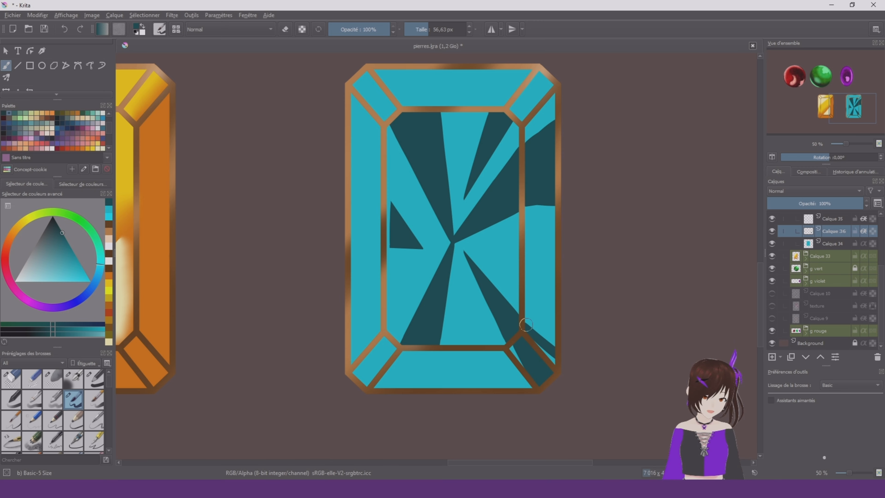
{"action": "left_click_drag", "start_coordinate": [526, 322], "coordinate": [582, 381]}
Paint dark teal shards across the top border facet and both upper corner facets
{"action": "mouse_move", "coordinate": [490, 117]}
{"action": "left_mouse_down"}
{"action": "mouse_move", "coordinate": [505, 72]}
{"action": "mouse_move", "coordinate": [544, 75]}
{"action": "left_mouse_up"}
{"action": "left_click_drag", "start_coordinate": [392, 113], "coordinate": [370, 77]}
{"action": "left_click_drag", "start_coordinate": [436, 101], "coordinate": [394, 71]}
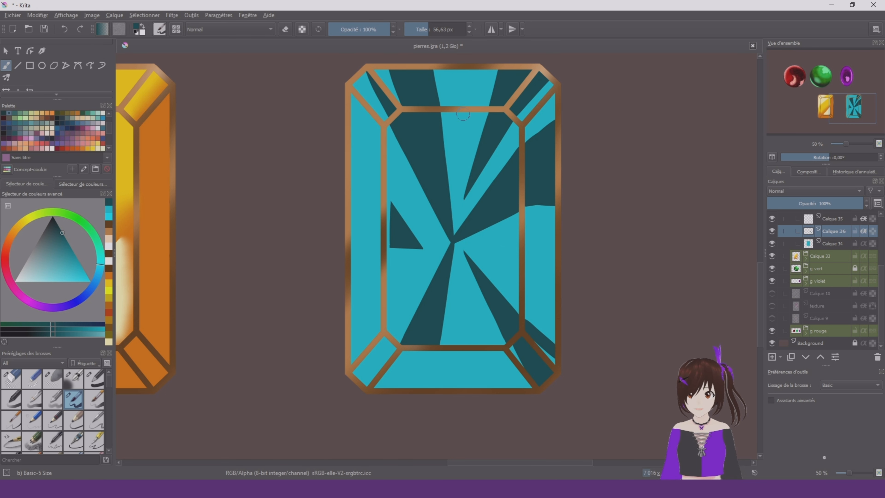
{"action": "right_click", "coordinate": [479, 148]}
{"action": "left_click", "coordinate": [486, 87]}
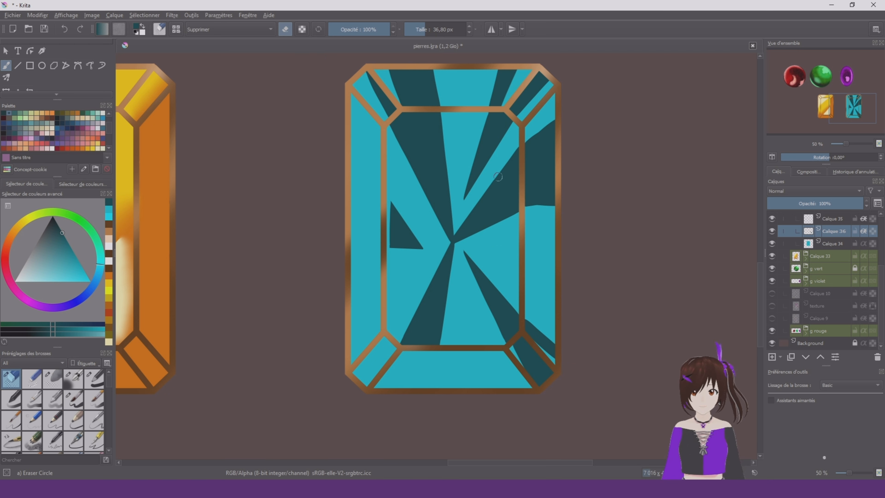
{"action": "right_click", "coordinate": [494, 150]}
{"action": "left_click", "coordinate": [533, 204]}
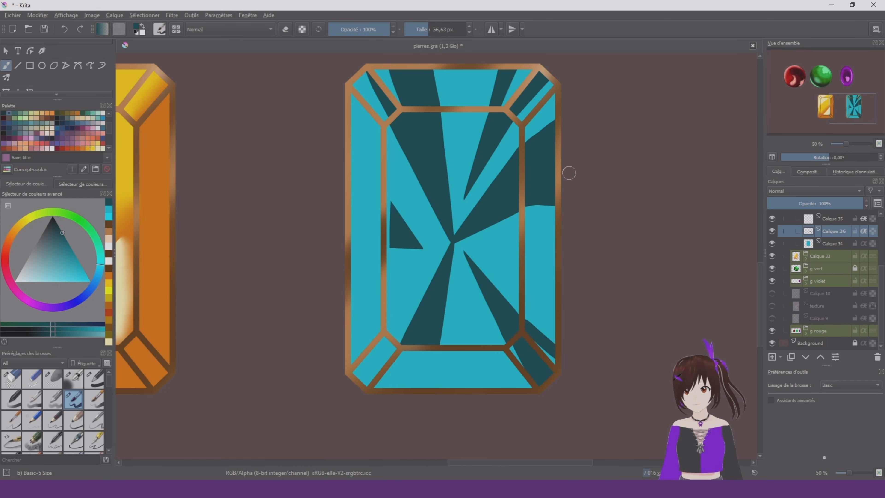
Erase a rounded triangular notch from the dark shard in the right border facet, then return to the Basic-5 Size brush
{"action": "right_click", "coordinate": [497, 196]}
{"action": "left_click", "coordinate": [496, 142]}
{"action": "mouse_move", "coordinate": [554, 148]}
{"action": "left_mouse_down"}
{"action": "mouse_move", "coordinate": [532, 163]}
{"action": "mouse_move", "coordinate": [551, 180]}
{"action": "mouse_move", "coordinate": [544, 160]}
{"action": "mouse_move", "coordinate": [558, 180]}
{"action": "left_mouse_up"}
{"action": "left_click_drag", "start_coordinate": [566, 146], "coordinate": [585, 168]}
{"action": "left_click", "coordinate": [94, 379]}
{"action": "left_click", "coordinate": [73, 400]}
Paint dark teal shards in the bottom and left border facets with a 40 px brush, leaving a small turquoise triangle in the bottom one
{"action": "mouse_move", "coordinate": [451, 372]}
{"action": "left_mouse_down"}
{"action": "mouse_move", "coordinate": [412, 392]}
{"action": "mouse_move", "coordinate": [422, 384]}
{"action": "mouse_move", "coordinate": [455, 410]}
{"action": "left_mouse_up"}
{"action": "left_click_drag", "start_coordinate": [418, 374], "coordinate": [395, 409]}
{"action": "mouse_move", "coordinate": [450, 375]}
{"action": "left_mouse_down"}
{"action": "mouse_move", "coordinate": [421, 385]}
{"action": "mouse_move", "coordinate": [509, 436]}
{"action": "left_mouse_up"}
{"action": "left_click_drag", "start_coordinate": [449, 251], "coordinate": [446, 310]}
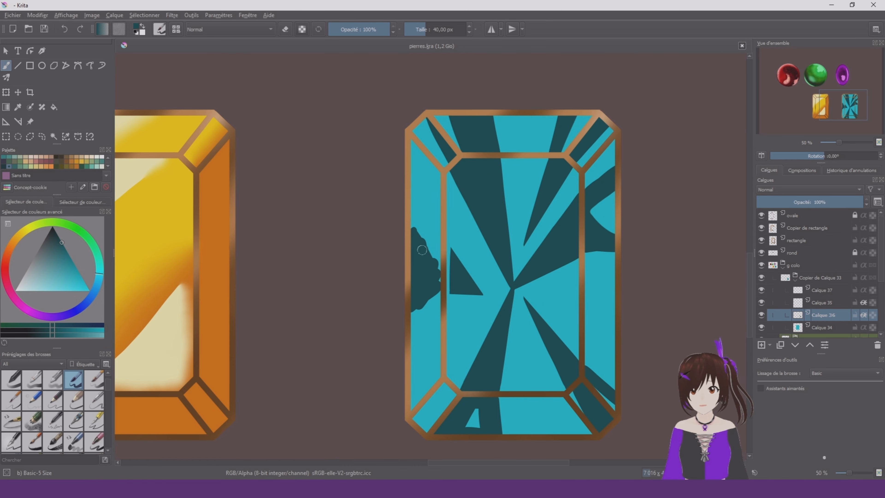
Trim the left border facet's dark shard to clean slanted edges with the Eraser Circle brush at 33.01 px
{"action": "right_click", "coordinate": [394, 238]}
{"action": "left_click", "coordinate": [395, 176]}
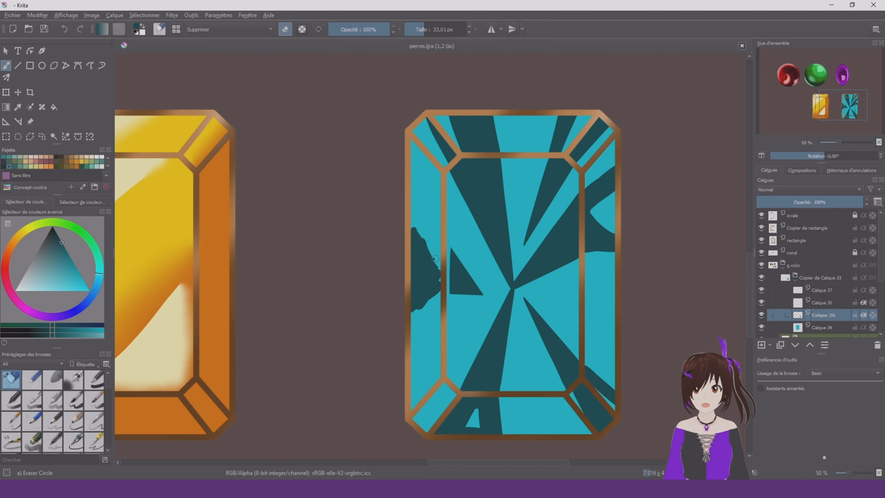
{"action": "mouse_move", "coordinate": [436, 259]}
{"action": "left_mouse_down"}
{"action": "mouse_move", "coordinate": [405, 212]}
{"action": "mouse_move", "coordinate": [434, 305]}
{"action": "mouse_move", "coordinate": [441, 288]}
{"action": "mouse_move", "coordinate": [419, 312]}
{"action": "mouse_move", "coordinate": [431, 294]}
{"action": "mouse_move", "coordinate": [430, 261]}
{"action": "mouse_move", "coordinate": [398, 208]}
{"action": "left_mouse_up"}
{"action": "key", "text": "slash"}
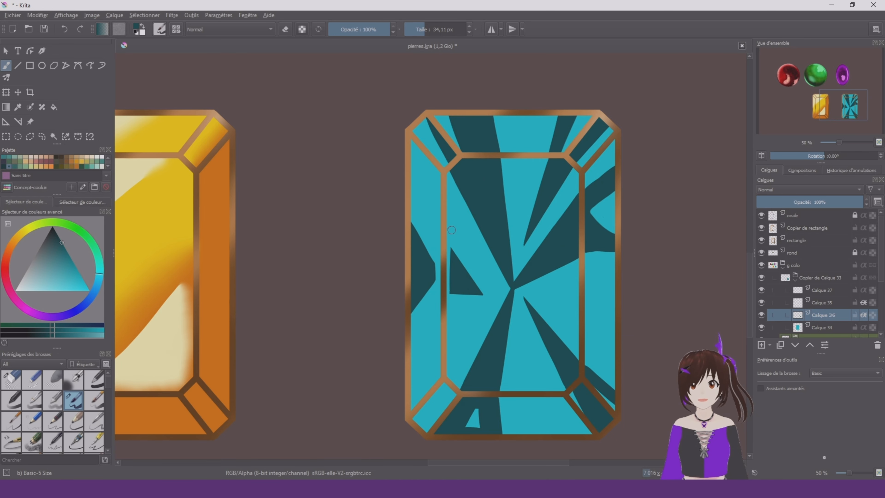
{"action": "scroll", "coordinate": [467, 228], "scroll_direction": "down", "scroll_amount": 4}
{"action": "scroll", "coordinate": [482, 246], "scroll_direction": "up", "scroll_amount": 4}
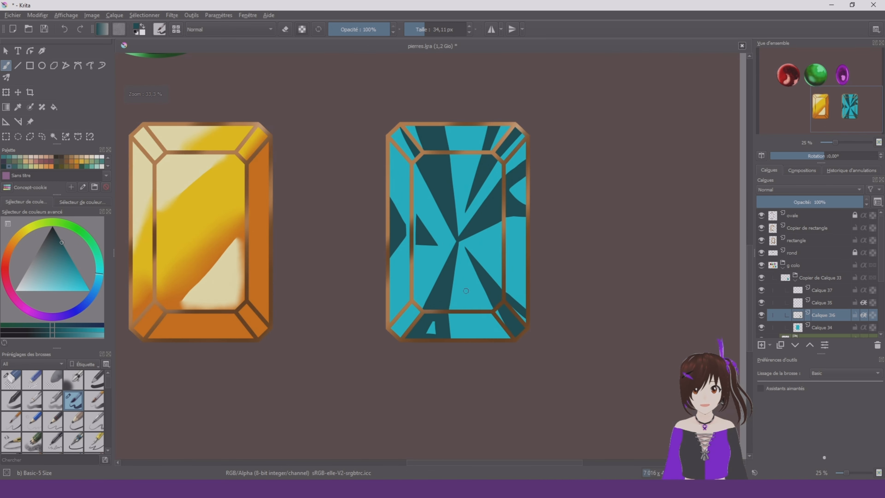
Select the layer Calque 35 and pick a pale blue tint of the stone's turquoise for the highlights
{"action": "left_click", "coordinate": [847, 303]}
{"action": "left_click", "coordinate": [439, 254], "text": "ctrl"}
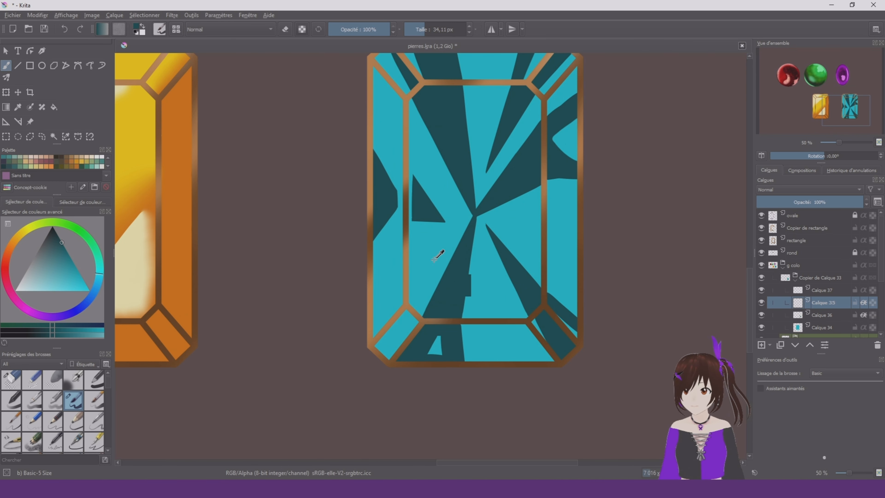
{"action": "left_click", "coordinate": [42, 290]}
{"action": "left_click", "coordinate": [96, 288]}
{"action": "left_click_drag", "start_coordinate": [426, 240], "coordinate": [419, 274]}
{"action": "key", "text": "ctrl+z"}
{"action": "left_click", "coordinate": [100, 274]}
{"action": "scroll", "coordinate": [398, 269], "scroll_direction": "down", "scroll_amount": 3}
{"action": "scroll", "coordinate": [449, 227], "scroll_direction": "up", "scroll_amount": 3}
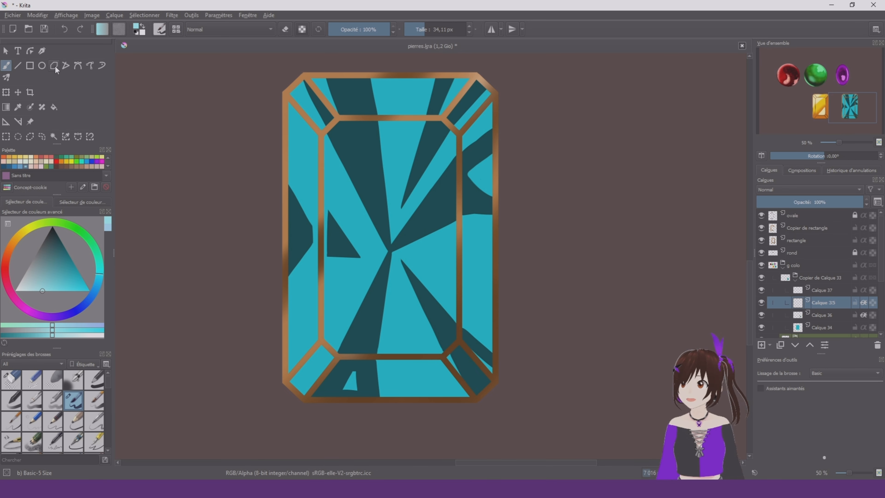
Outline narrow pale blue highlight shards in the turquoise areas of the central facet with the Line tool at 15.28 px
{"action": "left_click", "coordinate": [18, 65]}
{"action": "scroll", "coordinate": [365, 194], "scroll_direction": "down", "scroll_amount": 1}
{"action": "left_click_drag", "start_coordinate": [327, 151], "coordinate": [401, 296]}
{"action": "left_click_drag", "start_coordinate": [394, 237], "coordinate": [425, 219]}
{"action": "left_click_drag", "start_coordinate": [394, 237], "coordinate": [426, 229]}
{"action": "left_click_drag", "start_coordinate": [368, 241], "coordinate": [344, 242]}
{"action": "left_click_drag", "start_coordinate": [343, 242], "coordinate": [340, 267]}
{"action": "left_click_drag", "start_coordinate": [367, 243], "coordinate": [340, 267]}
{"action": "left_click_drag", "start_coordinate": [376, 240], "coordinate": [340, 288]}
{"action": "left_click_drag", "start_coordinate": [381, 146], "coordinate": [393, 145]}
{"action": "scroll", "coordinate": [388, 127], "scroll_direction": "up", "scroll_amount": 1}
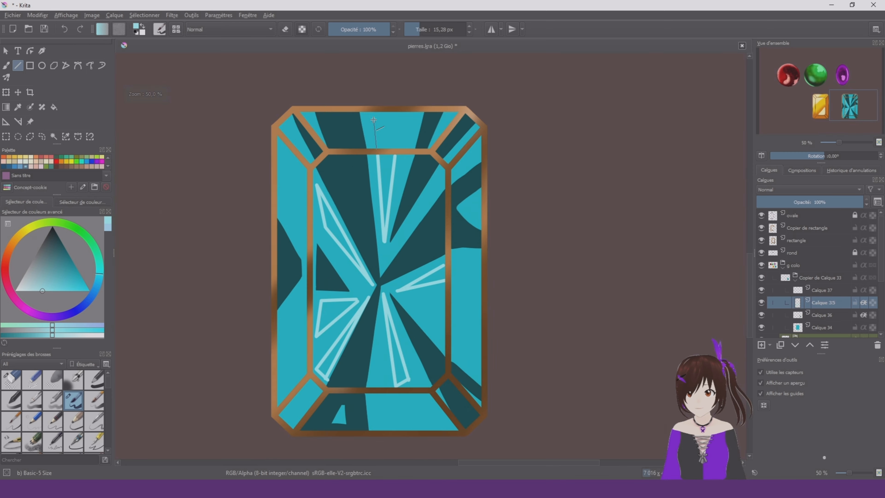
Continue the pale blue highlight outlines into the top, right and bottom border facets with straight lines
{"action": "scroll", "coordinate": [402, 205], "scroll_direction": "down", "scroll_amount": 2}
{"action": "scroll", "coordinate": [433, 239], "scroll_direction": "up", "scroll_amount": 2}
{"action": "left_click_drag", "start_coordinate": [421, 178], "coordinate": [455, 181]}
{"action": "scroll", "coordinate": [380, 278], "scroll_direction": "up", "scroll_amount": 1}
{"action": "left_click_drag", "start_coordinate": [430, 263], "coordinate": [408, 261]}
{"action": "scroll", "coordinate": [429, 277], "scroll_direction": "up", "scroll_amount": 1}
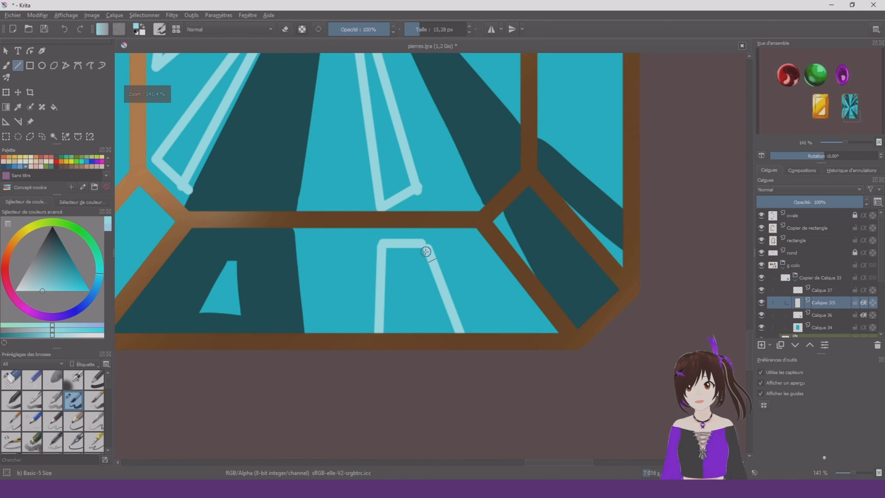
{"action": "scroll", "coordinate": [426, 251], "scroll_direction": "down", "scroll_amount": 3}
{"action": "scroll", "coordinate": [484, 293], "scroll_direction": "up", "scroll_amount": 3}
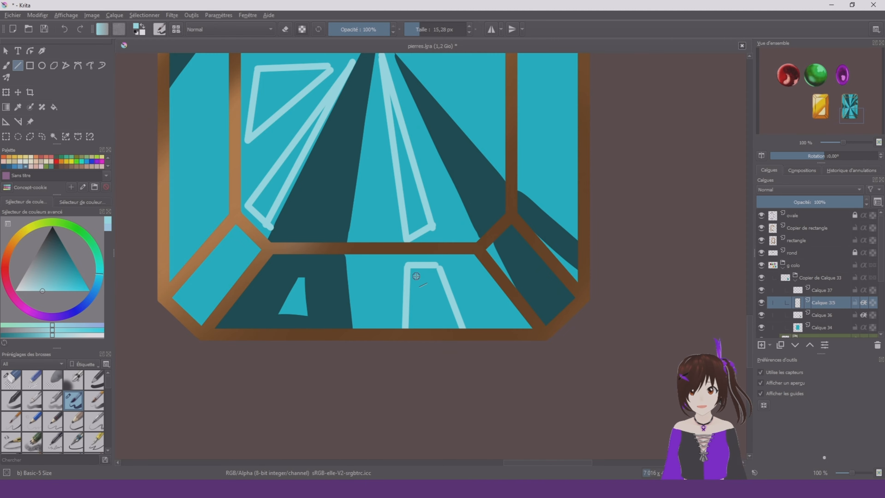
{"action": "scroll", "coordinate": [406, 280], "scroll_direction": "down", "scroll_amount": 3}
{"action": "scroll", "coordinate": [348, 330], "scroll_direction": "up", "scroll_amount": 4}
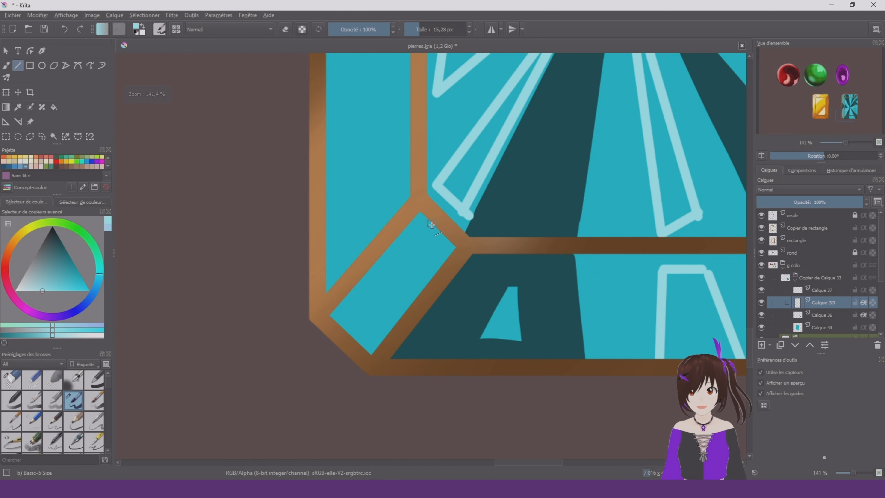
Outline a long narrow pale blue highlight inside the lower-left corner facet
{"action": "left_click_drag", "start_coordinate": [426, 232], "coordinate": [347, 326]}
{"action": "left_click_drag", "start_coordinate": [425, 232], "coordinate": [436, 243]}
{"action": "left_click_drag", "start_coordinate": [436, 245], "coordinate": [350, 333]}
{"action": "scroll", "coordinate": [370, 314], "scroll_direction": "down", "scroll_amount": 3}
{"action": "scroll", "coordinate": [410, 225], "scroll_direction": "up", "scroll_amount": 2}
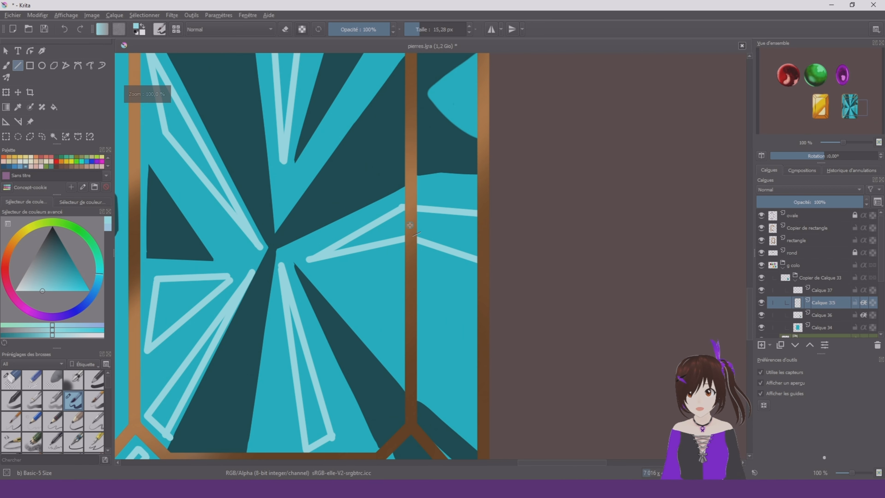
Add another slanted pale blue line to the highlight outline in the right border facet
{"action": "scroll", "coordinate": [404, 181], "scroll_direction": "down", "scroll_amount": 3}
{"action": "scroll", "coordinate": [390, 112], "scroll_direction": "up", "scroll_amount": 3}
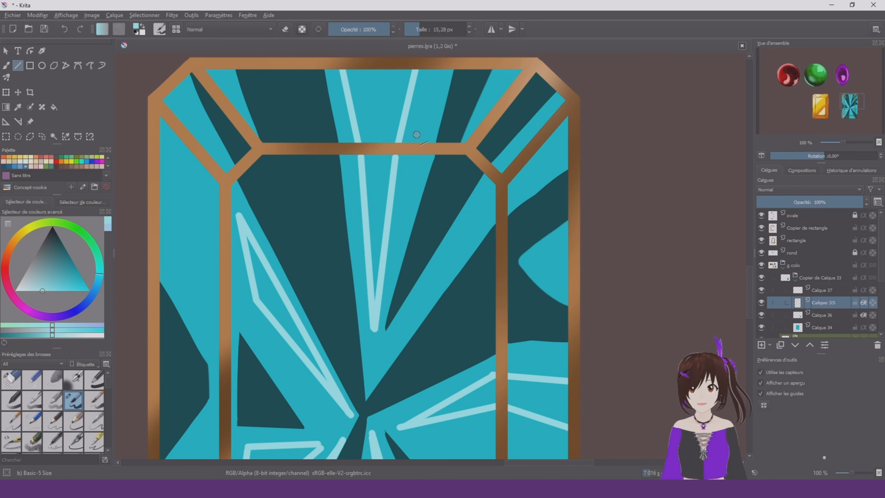
{"action": "scroll", "coordinate": [417, 135], "scroll_direction": "down", "scroll_amount": 2}
{"action": "scroll", "coordinate": [450, 229], "scroll_direction": "up", "scroll_amount": 2}
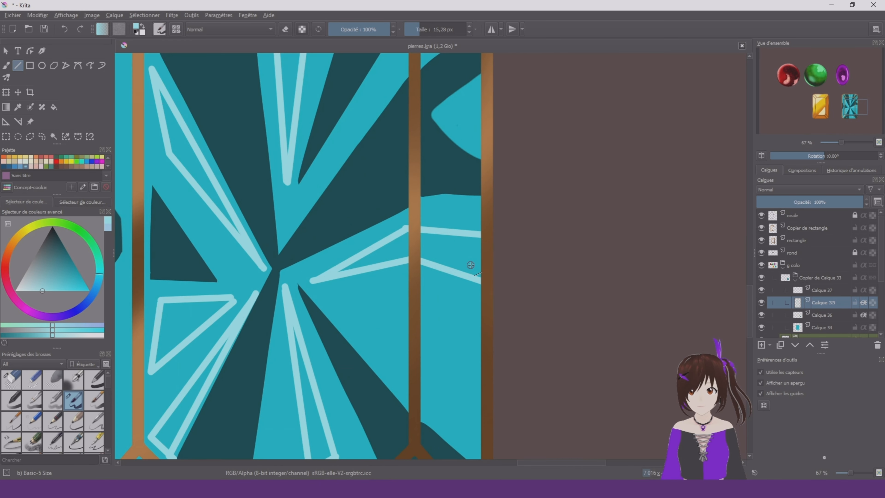
{"action": "scroll", "coordinate": [413, 230], "scroll_direction": "down", "scroll_amount": 2}
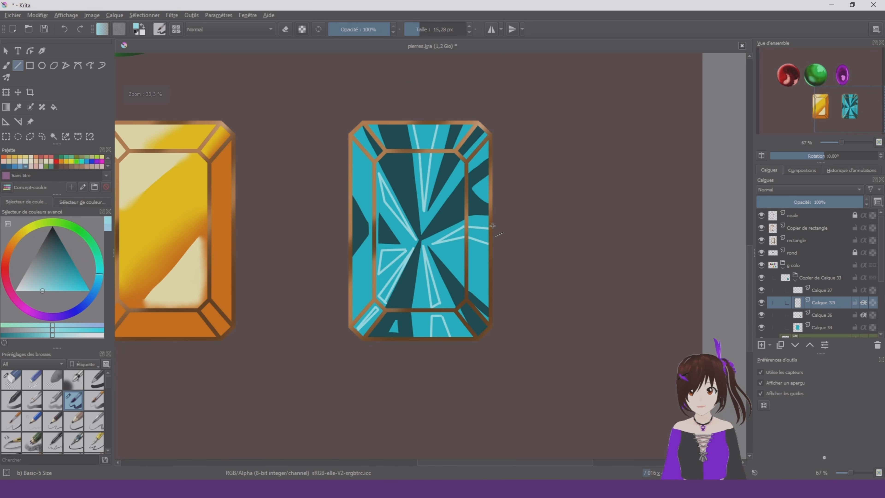
{"action": "scroll", "coordinate": [367, 282], "scroll_direction": "up", "scroll_amount": 3}
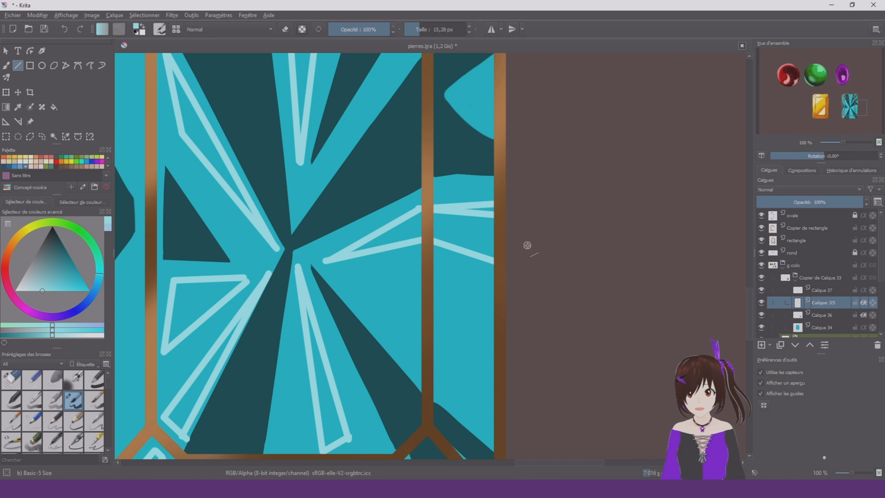
{"action": "scroll", "coordinate": [430, 220], "scroll_direction": "down", "scroll_amount": 6}
{"action": "scroll", "coordinate": [431, 220], "scroll_direction": "up", "scroll_amount": 6}
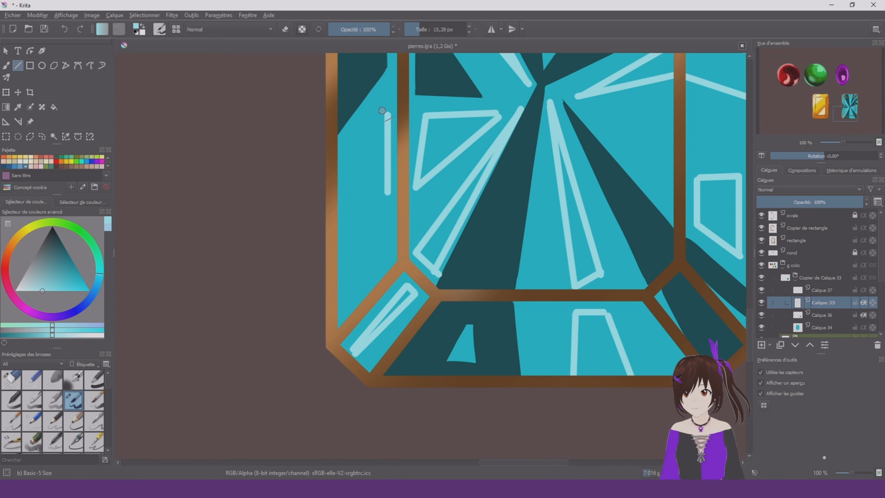
Outline a four-sided pale blue highlight low in the left border facet and close the right border facet's outline along the outer frame
{"action": "left_click_drag", "start_coordinate": [388, 114], "coordinate": [346, 168]}
{"action": "left_click_drag", "start_coordinate": [346, 168], "coordinate": [344, 225]}
{"action": "left_click_drag", "start_coordinate": [345, 225], "coordinate": [388, 192]}
{"action": "scroll", "coordinate": [450, 215], "scroll_direction": "down", "scroll_amount": 5}
{"action": "scroll", "coordinate": [489, 238], "scroll_direction": "up", "scroll_amount": 8}
{"action": "left_click_drag", "start_coordinate": [574, 345], "coordinate": [578, 184]}
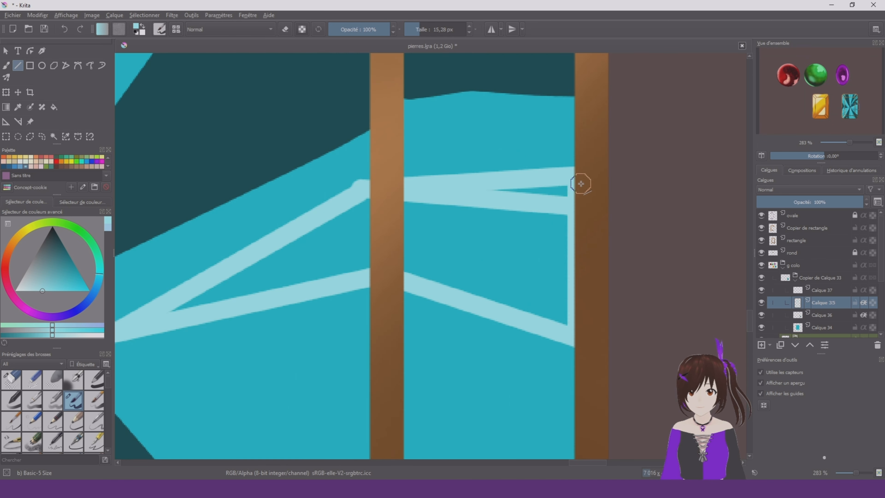
Fill the outlined highlights throughout the turquoise stone with pale blue, including the narrow one in the lower-left corner facet
{"action": "scroll", "coordinate": [469, 305], "scroll_direction": "down", "scroll_amount": 5}
{"action": "key", "text": "f"}
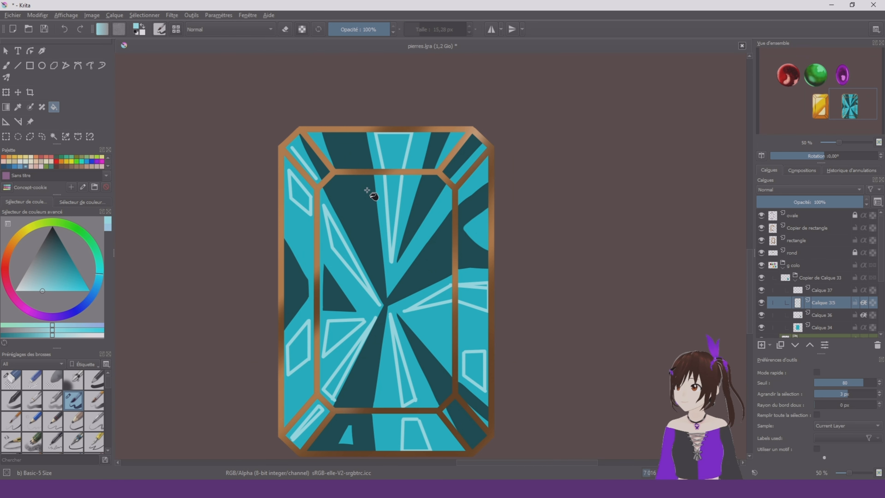
{"action": "left_click", "coordinate": [425, 200]}
{"action": "key", "text": "v"}
{"action": "scroll", "coordinate": [306, 243], "scroll_direction": "up", "scroll_amount": 8}
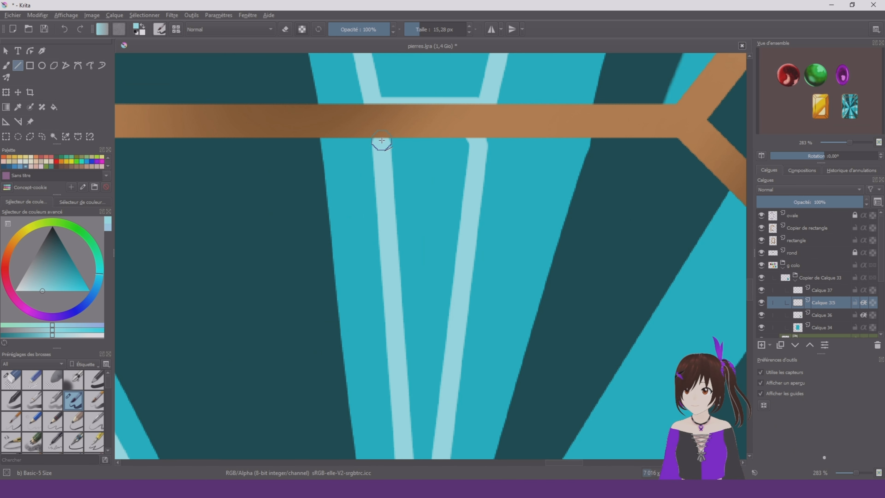
{"action": "left_click_drag", "start_coordinate": [382, 140], "coordinate": [477, 140]}
{"action": "key", "text": "f"}
{"action": "left_click", "coordinate": [415, 164]}
{"action": "scroll", "coordinate": [408, 156], "scroll_direction": "down", "scroll_amount": 5}
{"action": "left_click", "coordinate": [412, 137]}
Examine the edges and tips of the filled pale blue highlights across the turquoise stone
{"action": "key", "text": "b"}
{"action": "right_click", "coordinate": [280, 195]}
{"action": "scroll", "coordinate": [413, 142], "scroll_direction": "up", "scroll_amount": 5}
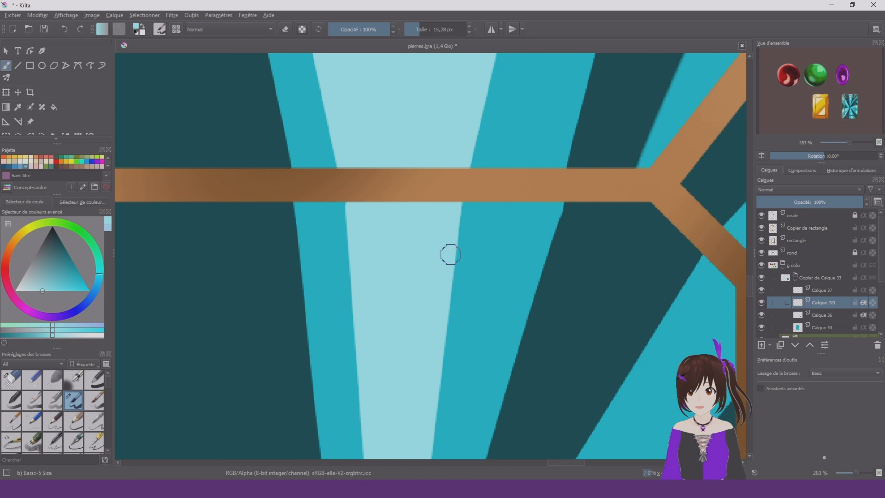
{"action": "scroll", "coordinate": [466, 245], "scroll_direction": "down", "scroll_amount": 5}
{"action": "scroll", "coordinate": [452, 315], "scroll_direction": "up", "scroll_amount": 3}
{"action": "scroll", "coordinate": [453, 316], "scroll_direction": "down", "scroll_amount": 3}
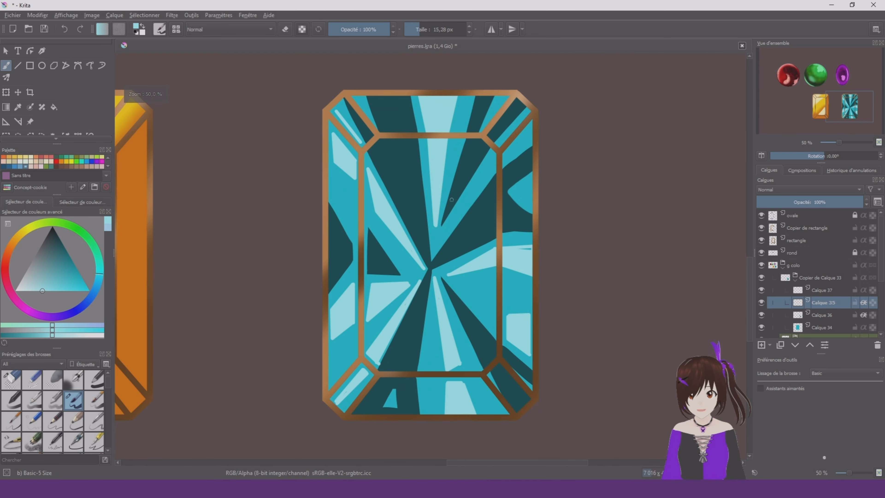
{"action": "scroll", "coordinate": [434, 254], "scroll_direction": "up", "scroll_amount": 3}
{"action": "scroll", "coordinate": [434, 255], "scroll_direction": "up", "scroll_amount": 3}
{"action": "scroll", "coordinate": [452, 299], "scroll_direction": "down", "scroll_amount": 4}
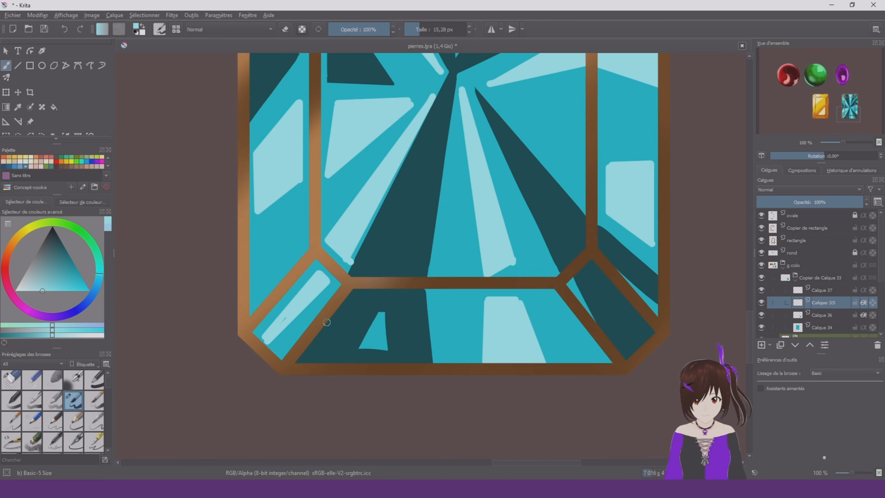
{"action": "scroll", "coordinate": [422, 374], "scroll_direction": "up", "scroll_amount": 5}
{"action": "scroll", "coordinate": [437, 224], "scroll_direction": "down", "scroll_amount": 6}
{"action": "scroll", "coordinate": [30, 122], "scroll_direction": "down", "scroll_amount": 1}
Trim the rounded lower tip of the pale blue highlight above the stone's centre using polygonal selections along its edges
{"action": "left_click", "coordinate": [30, 122]}
{"action": "scroll", "coordinate": [524, 320], "scroll_direction": "up", "scroll_amount": 4}
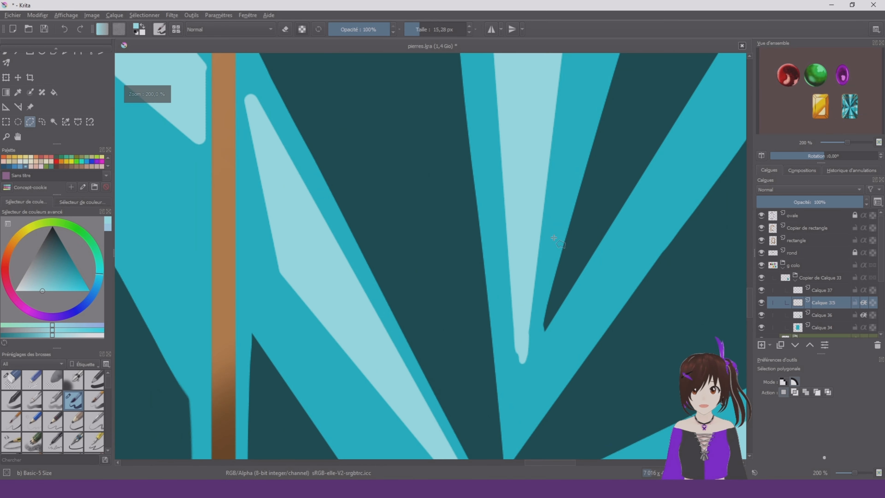
{"action": "left_click", "coordinate": [548, 184]}
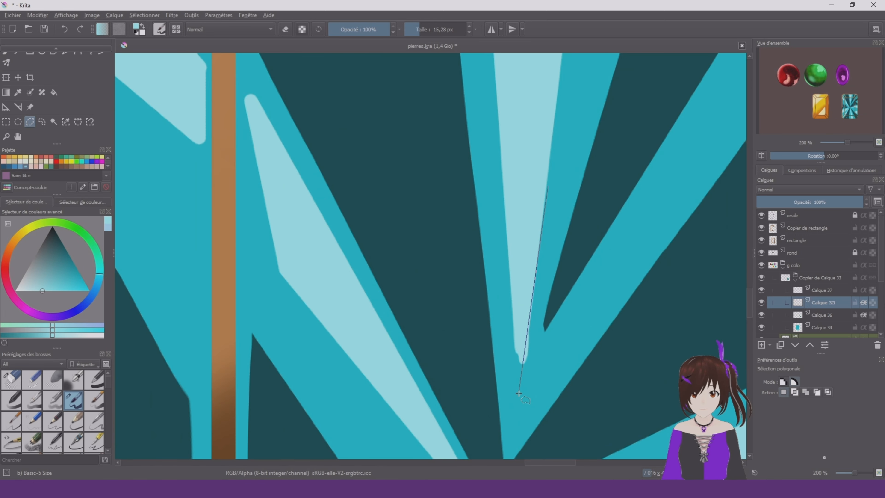
{"action": "left_click", "coordinate": [549, 184]}
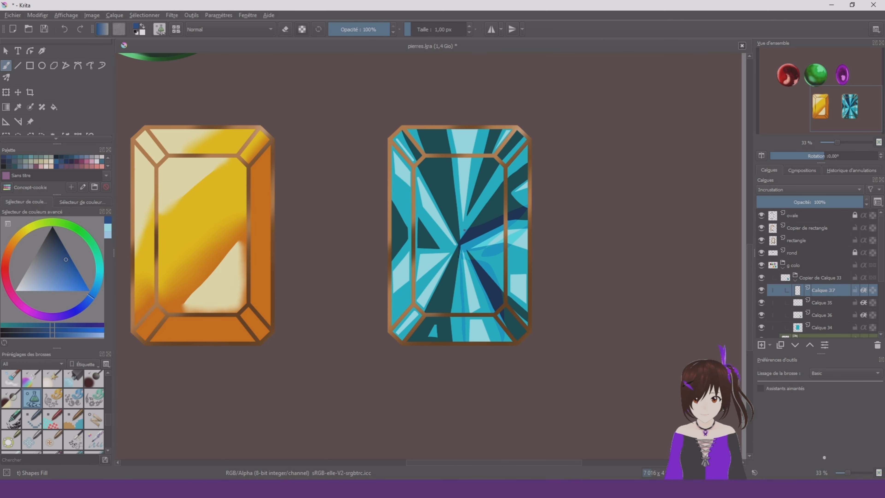
Paint overlapping blue shards from the stone's centre into the top, upper-left and left facets with the Shapes Fill brush
{"action": "mouse_move", "coordinate": [465, 230]}
{"action": "left_mouse_down"}
{"action": "mouse_move", "coordinate": [523, 160]}
{"action": "mouse_move", "coordinate": [444, 128]}
{"action": "left_mouse_up"}
{"action": "left_click_drag", "start_coordinate": [460, 241], "coordinate": [403, 125]}
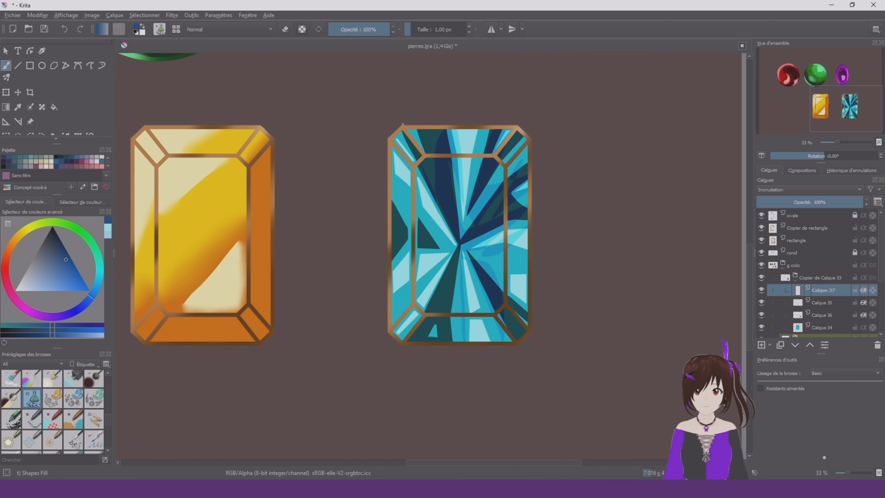
{"action": "left_click_drag", "start_coordinate": [415, 170], "coordinate": [457, 242]}
{"action": "mouse_move", "coordinate": [457, 244]}
{"action": "left_mouse_down"}
{"action": "mouse_move", "coordinate": [393, 202]}
{"action": "mouse_move", "coordinate": [455, 246]}
{"action": "left_mouse_up"}
{"action": "mouse_move", "coordinate": [457, 246]}
{"action": "left_mouse_down"}
{"action": "mouse_move", "coordinate": [419, 255]}
{"action": "mouse_move", "coordinate": [395, 242]}
{"action": "mouse_move", "coordinate": [456, 245]}
{"action": "mouse_move", "coordinate": [393, 215]}
{"action": "left_mouse_up"}
{"action": "left_click_drag", "start_coordinate": [393, 216], "coordinate": [423, 276]}
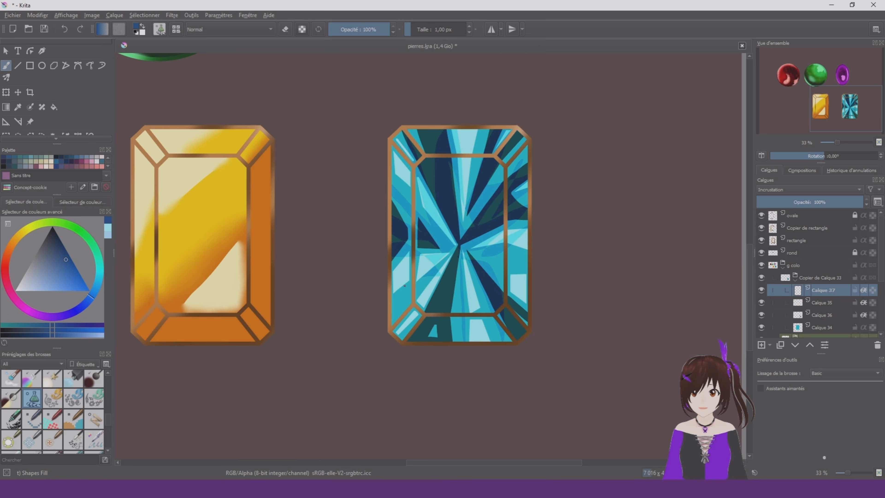
Add more blue shards from the stone's centre down to the bottom facets and out to the right
{"action": "mouse_move", "coordinate": [451, 248]}
{"action": "left_mouse_down"}
{"action": "mouse_move", "coordinate": [421, 265]}
{"action": "mouse_move", "coordinate": [400, 301]}
{"action": "mouse_move", "coordinate": [455, 247]}
{"action": "mouse_move", "coordinate": [425, 340]}
{"action": "mouse_move", "coordinate": [457, 247]}
{"action": "left_mouse_up"}
{"action": "mouse_move", "coordinate": [457, 248]}
{"action": "left_mouse_down"}
{"action": "mouse_move", "coordinate": [440, 335]}
{"action": "mouse_move", "coordinate": [459, 259]}
{"action": "mouse_move", "coordinate": [452, 310]}
{"action": "left_mouse_up"}
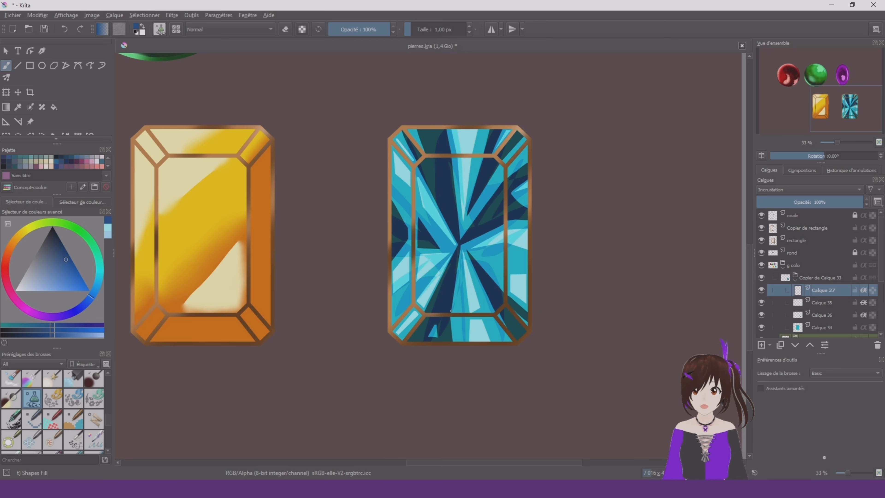
{"action": "mouse_move", "coordinate": [463, 246]}
{"action": "left_mouse_down"}
{"action": "mouse_move", "coordinate": [488, 294]}
{"action": "mouse_move", "coordinate": [469, 260]}
{"action": "mouse_move", "coordinate": [524, 286]}
{"action": "mouse_move", "coordinate": [470, 249]}
{"action": "left_mouse_up"}
{"action": "mouse_move", "coordinate": [476, 228]}
{"action": "left_mouse_down"}
{"action": "mouse_move", "coordinate": [518, 228]}
{"action": "mouse_move", "coordinate": [469, 227]}
{"action": "left_mouse_up"}
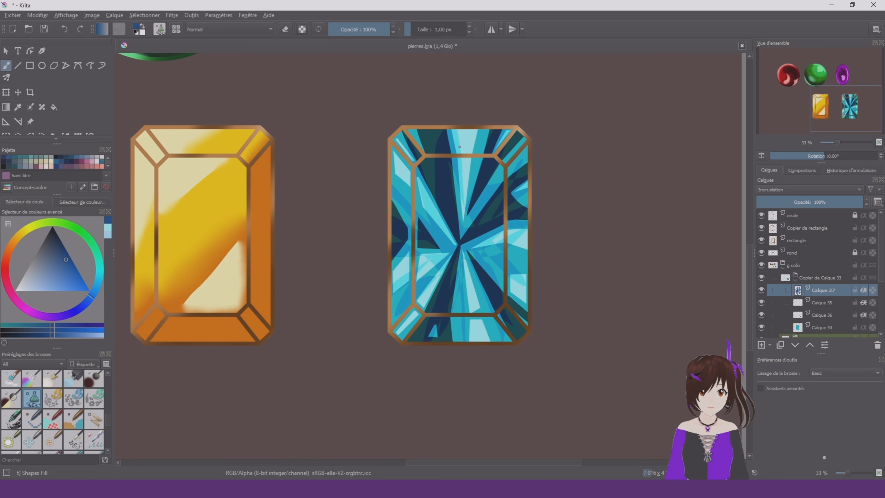
Paint thin blue shards over the top highlight, the upper-left facets and the lower-left highlights of the stone
{"action": "left_click_drag", "start_coordinate": [459, 147], "coordinate": [464, 182]}
{"action": "mouse_move", "coordinate": [472, 183]}
{"action": "left_mouse_down"}
{"action": "mouse_move", "coordinate": [481, 128]}
{"action": "mouse_move", "coordinate": [392, 174]}
{"action": "left_mouse_up"}
{"action": "left_click_drag", "start_coordinate": [418, 129], "coordinate": [396, 146]}
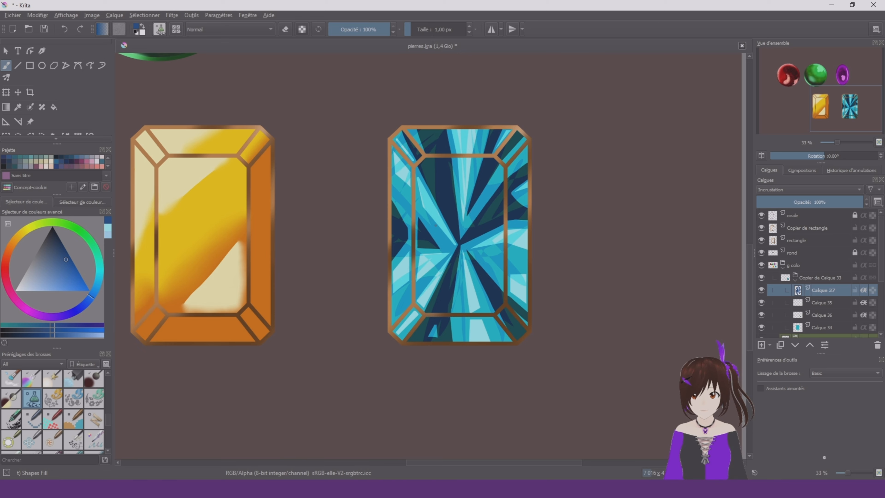
{"action": "left_click_drag", "start_coordinate": [434, 286], "coordinate": [419, 311]}
{"action": "left_click_drag", "start_coordinate": [431, 264], "coordinate": [418, 279]}
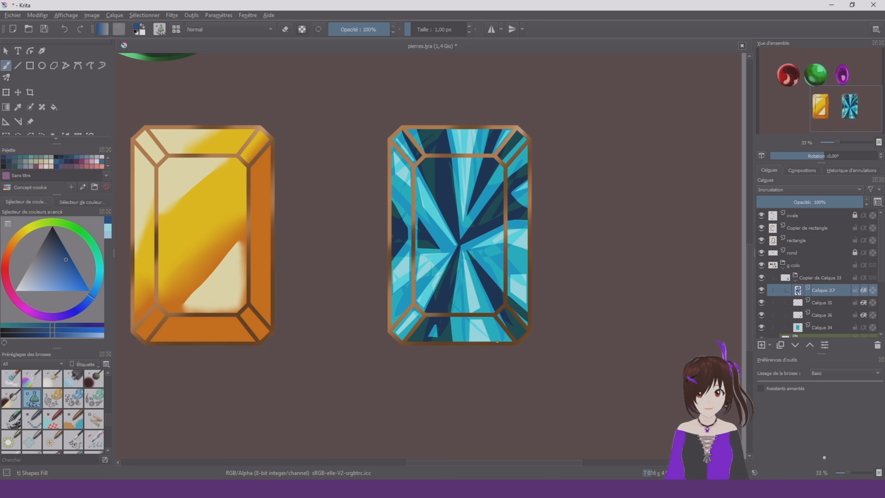
Paint blue shards over the lower central highlight, the bottom border facet and the right border highlight
{"action": "mouse_move", "coordinate": [498, 341]}
{"action": "left_mouse_down"}
{"action": "mouse_move", "coordinate": [457, 312]}
{"action": "mouse_move", "coordinate": [471, 273]}
{"action": "mouse_move", "coordinate": [467, 294]}
{"action": "left_mouse_up"}
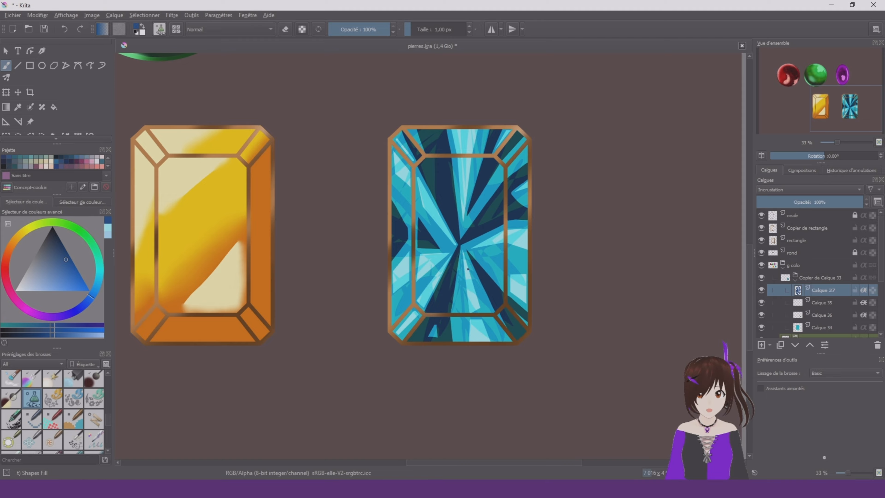
{"action": "left_click_drag", "start_coordinate": [459, 245], "coordinate": [466, 290]}
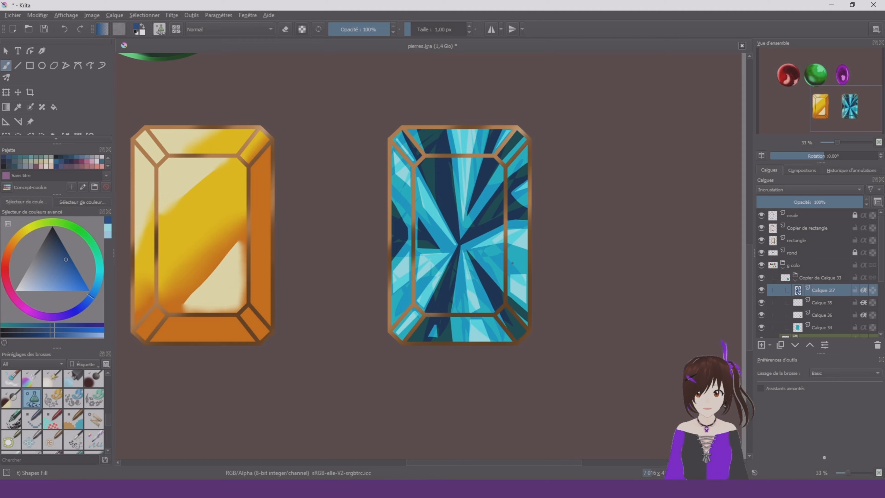
{"action": "left_click_drag", "start_coordinate": [512, 263], "coordinate": [525, 307]}
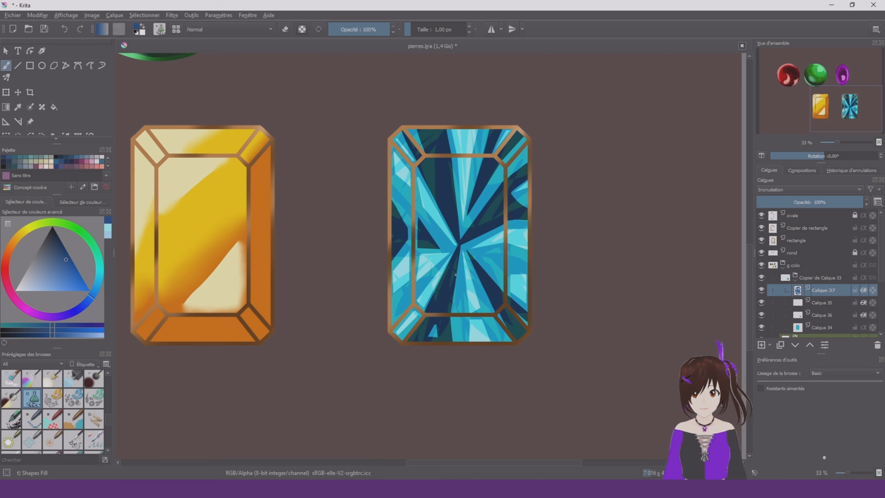
Add a layer above Calque 37 with Incrustation blending, undo a pale blue test shard and choose a near-white colour
{"action": "left_click", "coordinate": [761, 345]}
{"action": "left_click", "coordinate": [35, 289]}
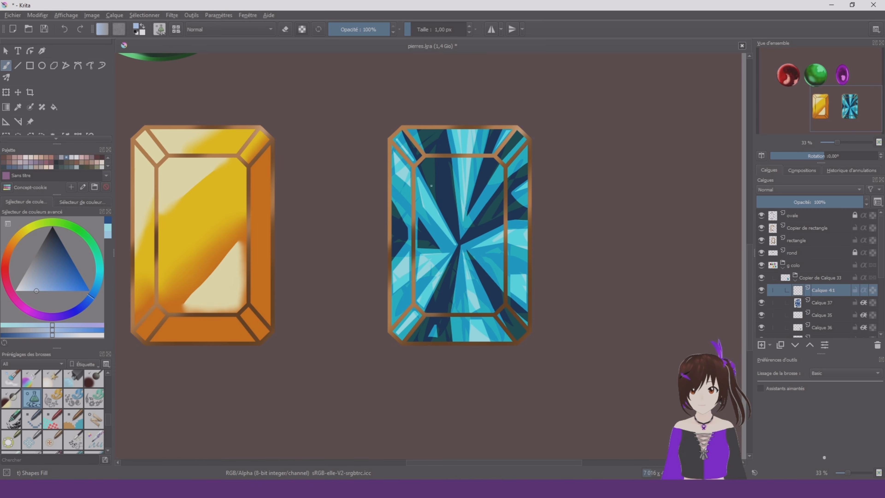
{"action": "left_click", "coordinate": [809, 190]}
{"action": "left_click", "coordinate": [787, 239]}
{"action": "mouse_move", "coordinate": [426, 170]}
{"action": "left_mouse_down"}
{"action": "mouse_move", "coordinate": [445, 197]}
{"action": "mouse_move", "coordinate": [444, 187]}
{"action": "left_mouse_up"}
{"action": "left_click", "coordinate": [15, 290]}
{"action": "key", "text": "ctrl+z"}
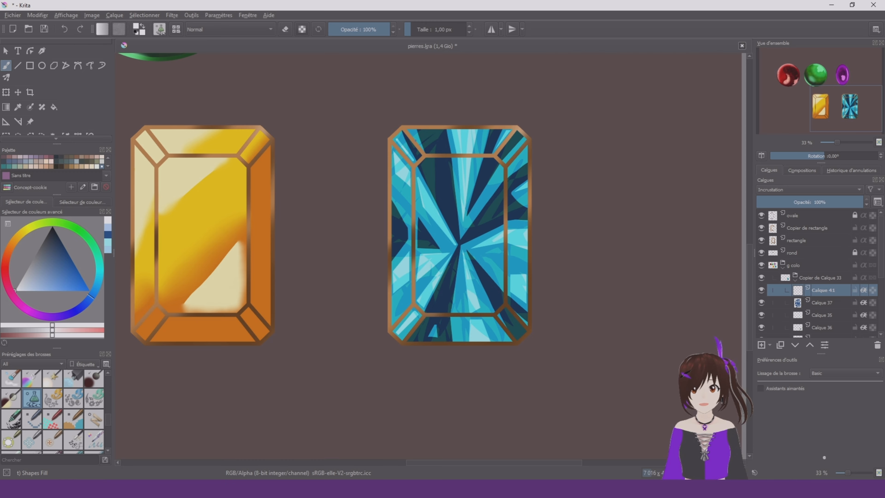
Paint near-white Shapes Fill shards radiating from the centre over the stone's upper and left facets
{"action": "left_click_drag", "start_coordinate": [427, 129], "coordinate": [436, 194]}
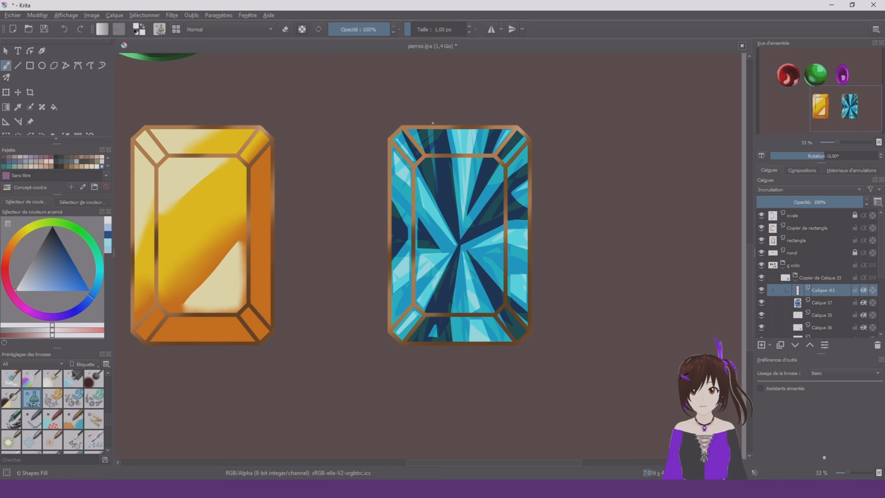
{"action": "left_click_drag", "start_coordinate": [455, 226], "coordinate": [445, 159]}
{"action": "left_click_drag", "start_coordinate": [465, 202], "coordinate": [461, 238]}
{"action": "mouse_move", "coordinate": [472, 248]}
{"action": "left_mouse_down"}
{"action": "mouse_move", "coordinate": [502, 239]}
{"action": "mouse_move", "coordinate": [488, 162]}
{"action": "left_mouse_up"}
{"action": "left_click_drag", "start_coordinate": [453, 253], "coordinate": [420, 273]}
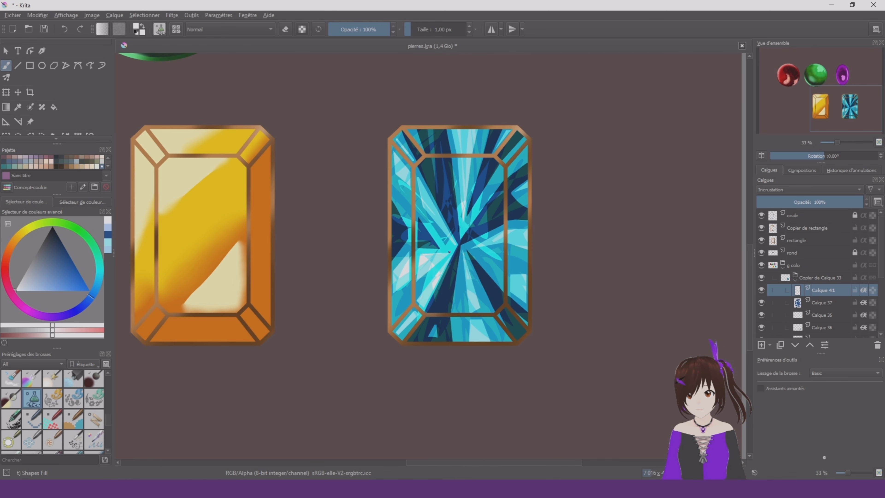
Extend the near-white shards across the stone's right, bottom, lower-right and upper-right facets
{"action": "left_click_drag", "start_coordinate": [472, 250], "coordinate": [504, 268]}
{"action": "left_click_drag", "start_coordinate": [519, 249], "coordinate": [528, 268]}
{"action": "left_click_drag", "start_coordinate": [460, 261], "coordinate": [441, 339]}
{"action": "left_click_drag", "start_coordinate": [453, 268], "coordinate": [419, 340]}
{"action": "left_click_drag", "start_coordinate": [490, 285], "coordinate": [523, 336]}
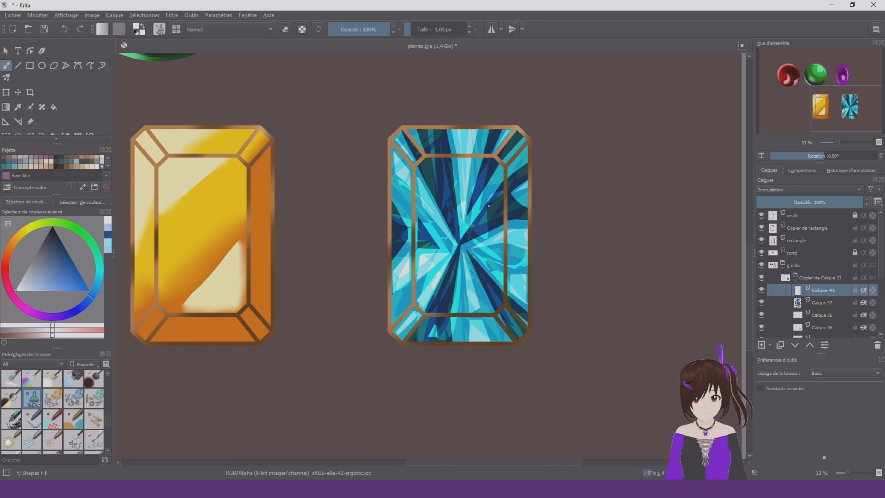
{"action": "left_click_drag", "start_coordinate": [488, 176], "coordinate": [520, 137]}
{"action": "scroll", "coordinate": [500, 225], "scroll_direction": "down", "scroll_amount": 4}
{"action": "scroll", "coordinate": [497, 216], "scroll_direction": "up", "scroll_amount": 4}
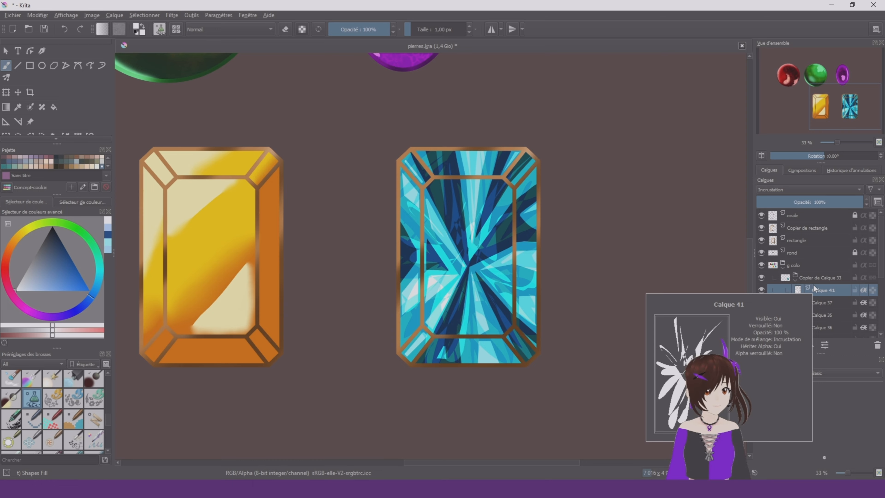
Select the Copier de rectangle layer holding the turquoise stone's frame and lock its alpha
{"action": "left_click", "coordinate": [809, 241]}
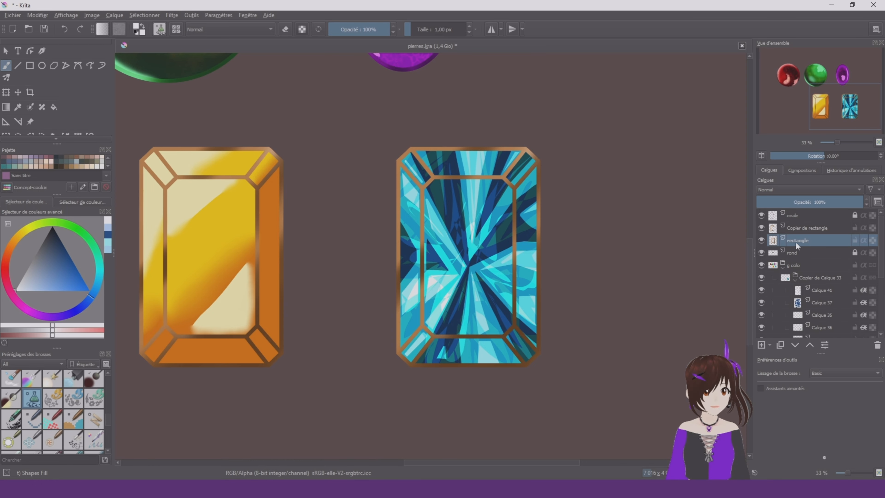
{"action": "left_click", "coordinate": [833, 231]}
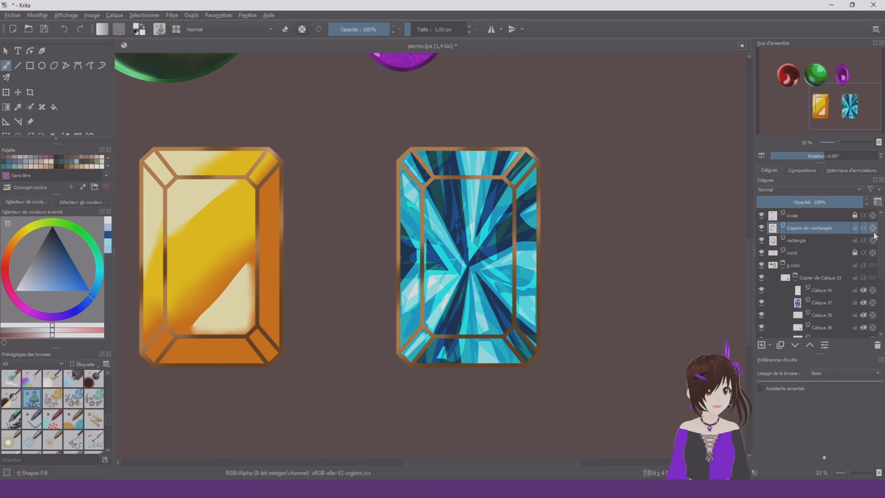
{"action": "left_click", "coordinate": [762, 228]}
{"action": "left_click", "coordinate": [763, 228]}
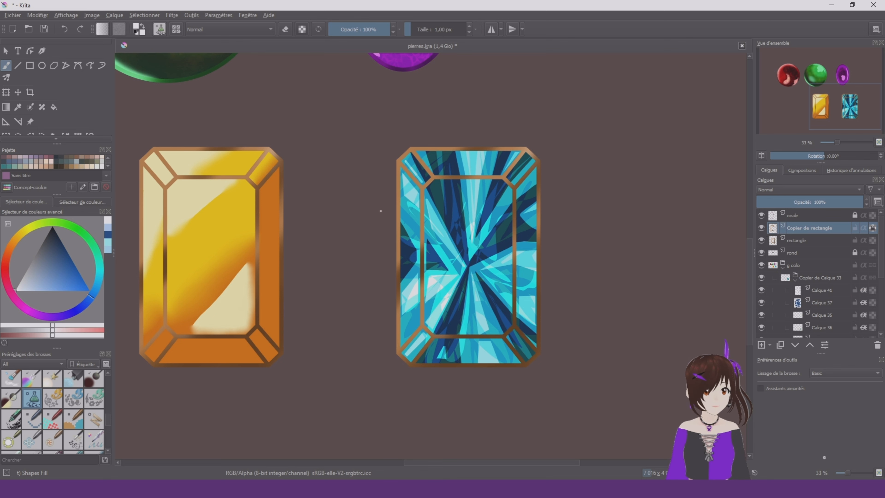
Paint the turquoise stone's entire frame black with a large Basic-1 brush
{"action": "key", "text": "d"}
{"action": "right_click", "coordinate": [435, 261]}
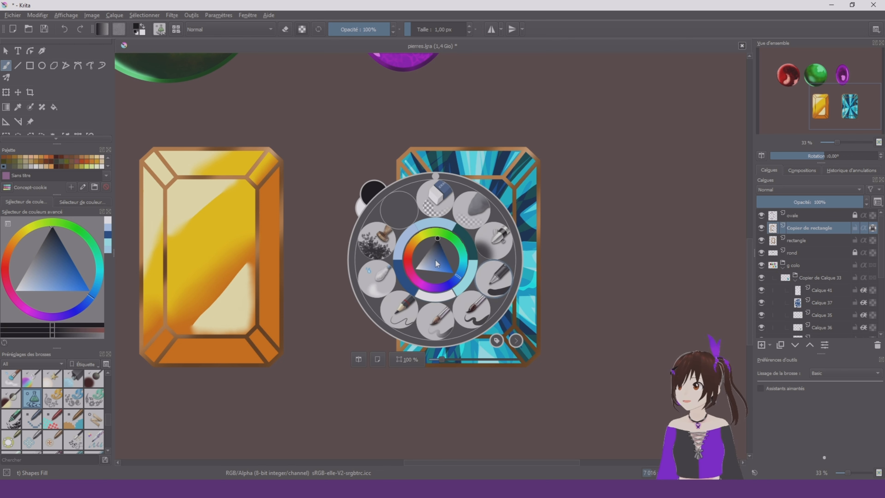
{"action": "left_click", "coordinate": [494, 277]}
{"action": "mouse_move", "coordinate": [587, 263]}
{"action": "left_mouse_down"}
{"action": "mouse_move", "coordinate": [523, 130]}
{"action": "mouse_move", "coordinate": [381, 182]}
{"action": "mouse_move", "coordinate": [441, 279]}
{"action": "mouse_move", "coordinate": [443, 379]}
{"action": "mouse_move", "coordinate": [405, 355]}
{"action": "mouse_move", "coordinate": [530, 401]}
{"action": "mouse_move", "coordinate": [519, 168]}
{"action": "mouse_move", "coordinate": [469, 140]}
{"action": "mouse_move", "coordinate": [594, 185]}
{"action": "mouse_move", "coordinate": [287, 156]}
{"action": "mouse_move", "coordinate": [378, 142]}
{"action": "left_mouse_up"}
Recolour the frame dark blue with a 600 px Airbrush Soft and add brighter blue along its lower-right corner
{"action": "left_click_drag", "start_coordinate": [71, 261], "coordinate": [76, 240]}
{"action": "right_click", "coordinate": [303, 297]}
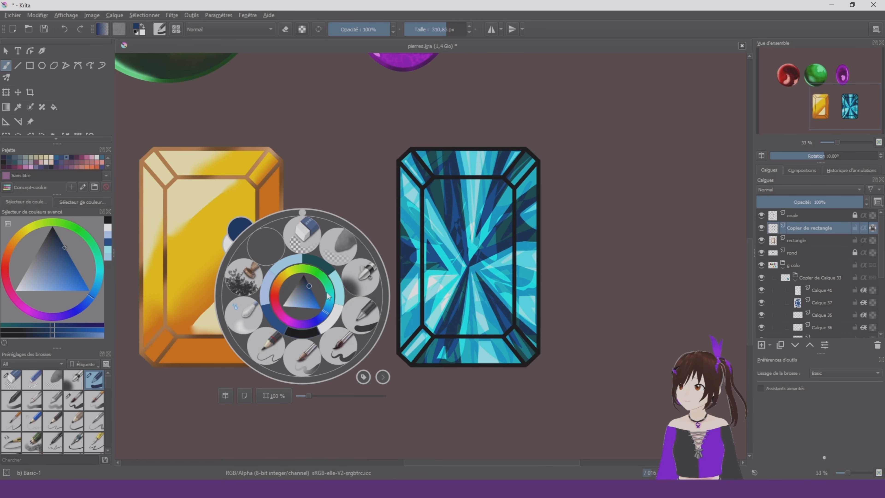
{"action": "left_click", "coordinate": [359, 278]}
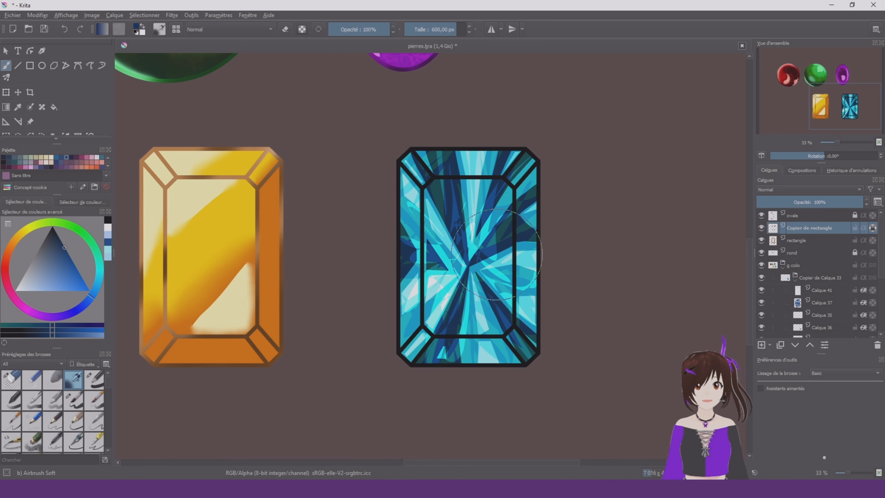
{"action": "mouse_move", "coordinate": [521, 374]}
{"action": "left_mouse_down"}
{"action": "mouse_move", "coordinate": [542, 332]}
{"action": "mouse_move", "coordinate": [505, 369]}
{"action": "mouse_move", "coordinate": [489, 362]}
{"action": "mouse_move", "coordinate": [517, 327]}
{"action": "mouse_move", "coordinate": [471, 371]}
{"action": "mouse_move", "coordinate": [486, 336]}
{"action": "mouse_move", "coordinate": [429, 347]}
{"action": "mouse_move", "coordinate": [402, 365]}
{"action": "mouse_move", "coordinate": [542, 302]}
{"action": "mouse_move", "coordinate": [489, 331]}
{"action": "mouse_move", "coordinate": [549, 228]}
{"action": "mouse_move", "coordinate": [520, 345]}
{"action": "mouse_move", "coordinate": [480, 282]}
{"action": "mouse_move", "coordinate": [508, 329]}
{"action": "mouse_move", "coordinate": [411, 363]}
{"action": "mouse_move", "coordinate": [422, 216]}
{"action": "left_mouse_up"}
{"action": "left_click_drag", "start_coordinate": [423, 217], "coordinate": [424, 281]}
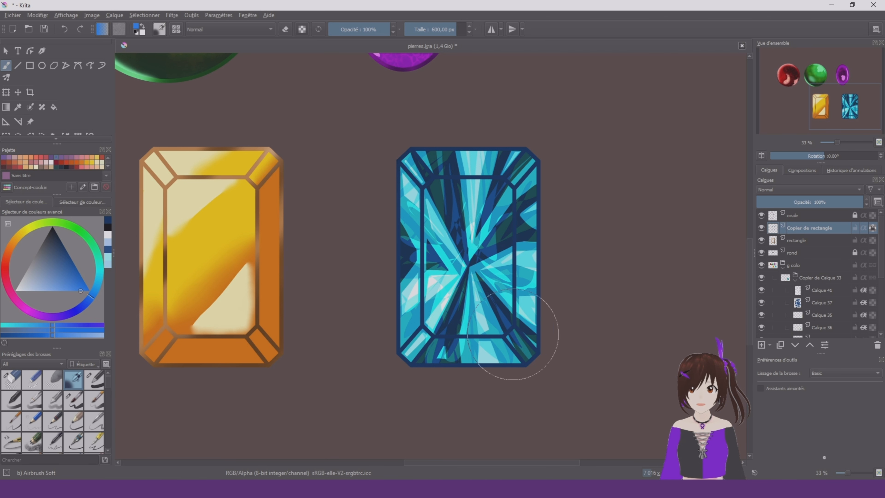
{"action": "left_click_drag", "start_coordinate": [547, 319], "coordinate": [538, 323]}
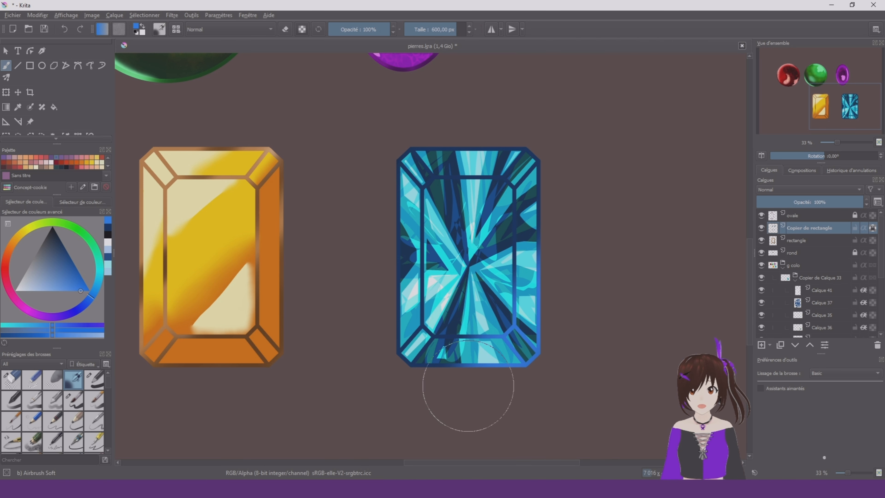
Try Incrustation blending on the dark blue shading over the turquoise stone
{"action": "left_click", "coordinate": [809, 190]}
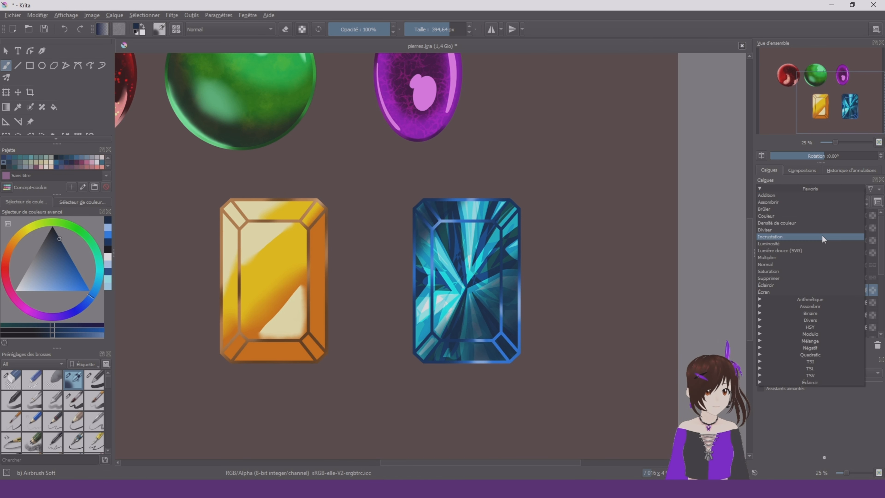
{"action": "left_click", "coordinate": [824, 239]}
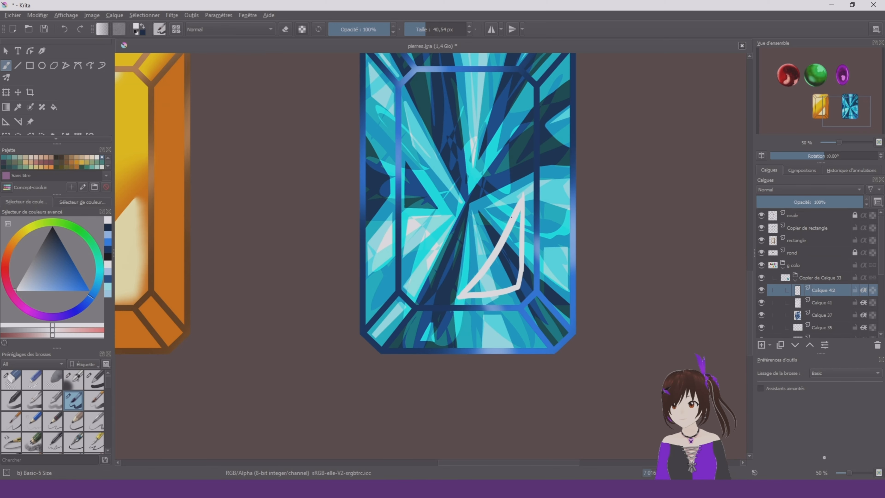
Paint a curved near-white triangular reflection low on the right of the central facet and set its layer opacity to 79%
{"action": "left_click_drag", "start_coordinate": [521, 202], "coordinate": [516, 268]}
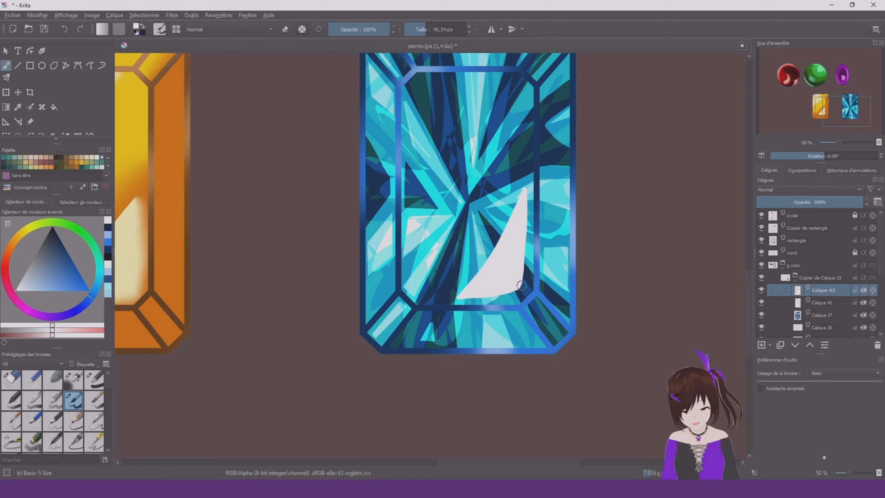
{"action": "left_click_drag", "start_coordinate": [814, 201], "coordinate": [842, 202]}
Trim the lower edge of the white triangular reflection on the turquoise stone with the Eraser Circle brush
{"action": "right_click", "coordinate": [524, 276]}
{"action": "left_click", "coordinate": [526, 216]}
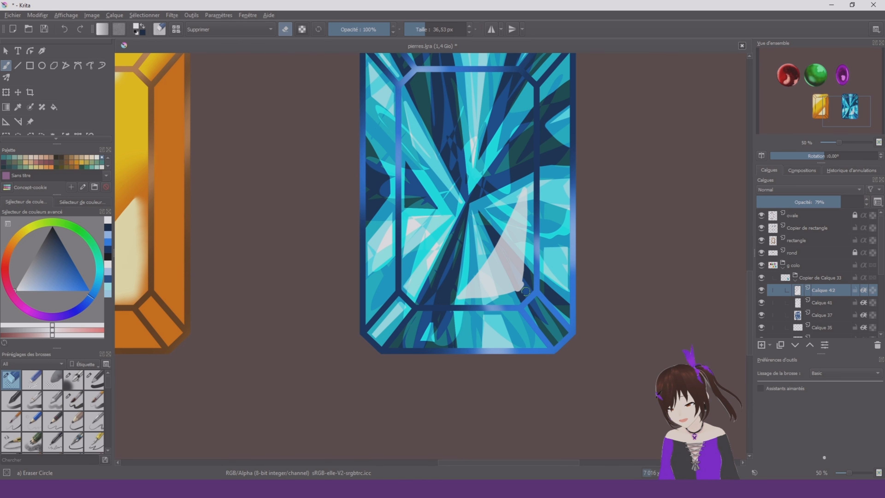
{"action": "left_click_drag", "start_coordinate": [519, 290], "coordinate": [465, 302]}
{"action": "scroll", "coordinate": [535, 420], "scroll_direction": "down", "scroll_amount": 1}
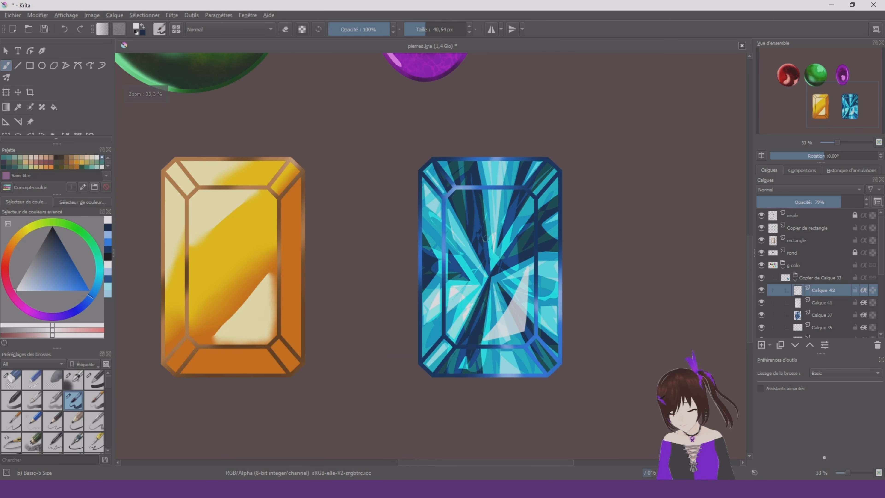
Paint a white reflection in the upper-left corner of the turquoise stone's central facet and switch to the eraser
{"action": "left_click_drag", "start_coordinate": [476, 193], "coordinate": [453, 230]}
{"action": "right_click", "coordinate": [467, 213]}
{"action": "left_click", "coordinate": [469, 153]}
Paint thin vertical white reflections along the left and right side facets of the turquoise stone with Basic-5 Size
{"action": "right_click", "coordinate": [495, 210]}
{"action": "left_click", "coordinate": [527, 160]}
{"action": "scroll", "coordinate": [530, 432], "scroll_direction": "up", "scroll_amount": 1}
{"action": "left_click_drag", "start_coordinate": [504, 315], "coordinate": [498, 337]}
{"action": "left_click_drag", "start_coordinate": [556, 321], "coordinate": [589, 404]}
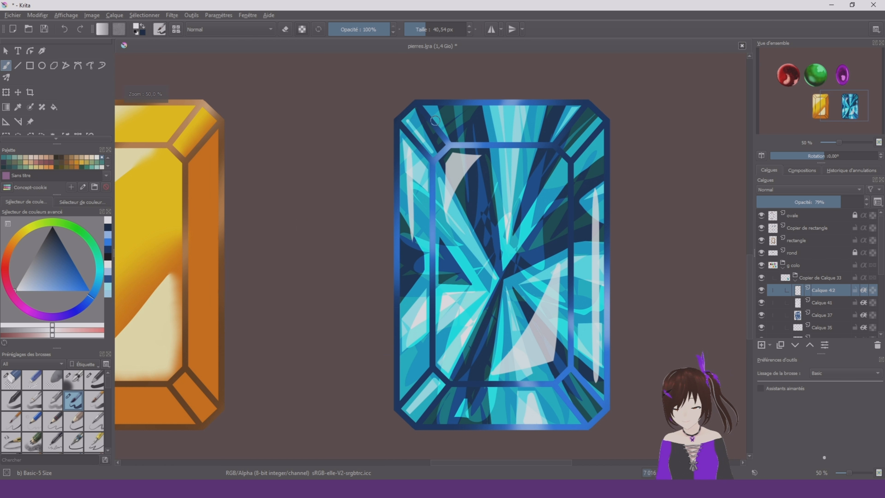
{"action": "key", "text": "4"}
{"action": "key", "text": "4"}
{"action": "key", "text": "4"}
{"action": "key", "text": "4"}
{"action": "key", "text": "5"}
{"action": "scroll", "coordinate": [595, 305], "scroll_direction": "down", "scroll_amount": 4}
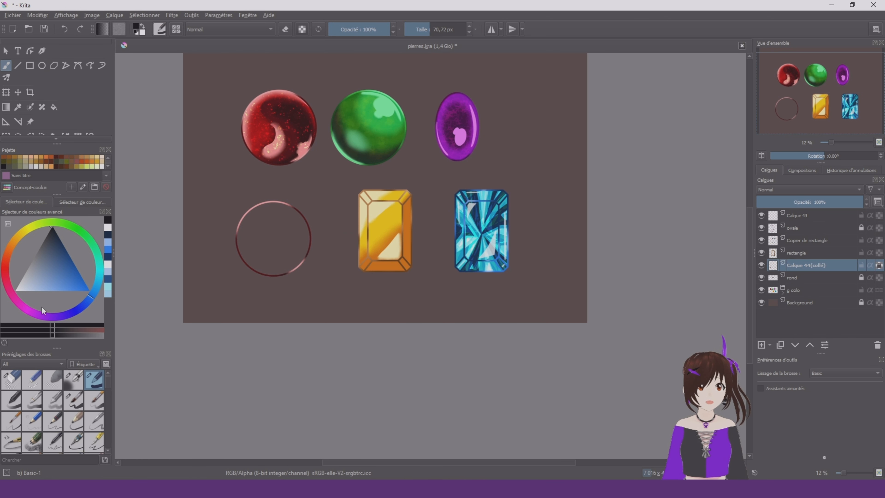
Recolour the pasted circle outline beside the golden stone near-black with a 1000 px Basic-1 brush
{"action": "mouse_move", "coordinate": [63, 268]}
{"action": "left_mouse_down"}
{"action": "mouse_move", "coordinate": [75, 229]}
{"action": "mouse_move", "coordinate": [52, 223]}
{"action": "left_mouse_up"}
{"action": "left_click", "coordinate": [464, 30]}
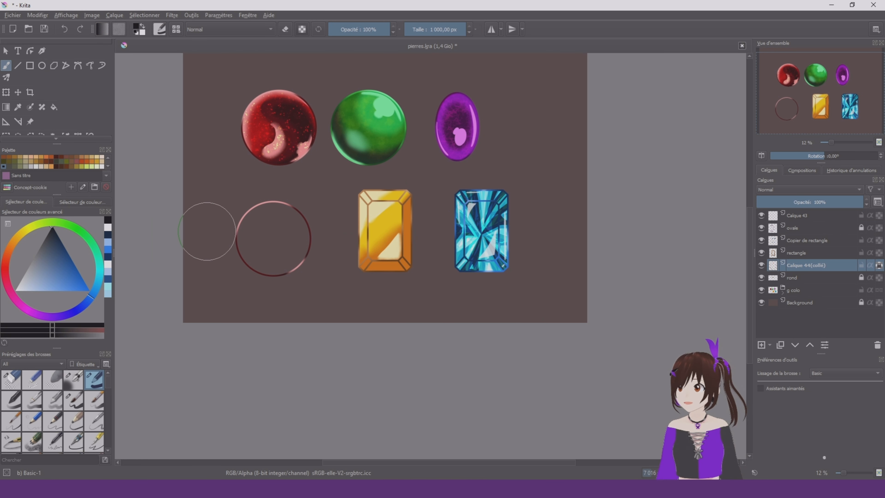
{"action": "mouse_move", "coordinate": [212, 232]}
{"action": "left_mouse_down"}
{"action": "mouse_move", "coordinate": [269, 206]}
{"action": "mouse_move", "coordinate": [267, 287]}
{"action": "left_mouse_up"}
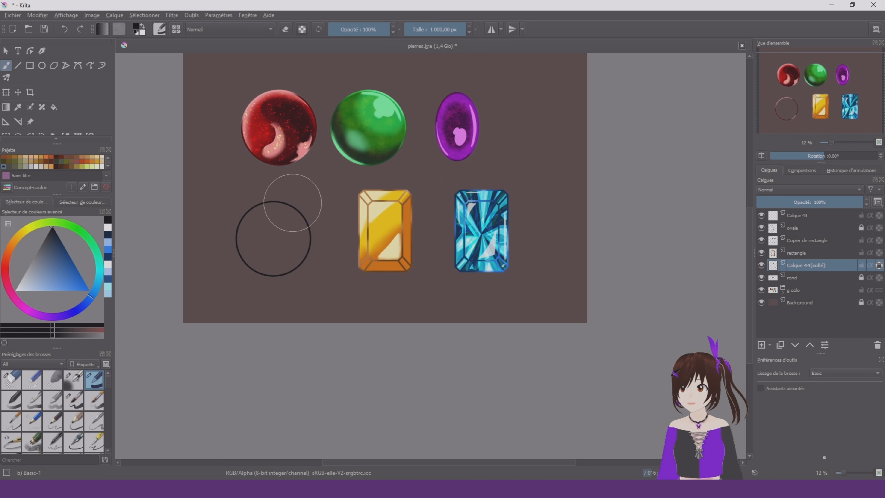
Fill the inside of the circle outline with the same near-black colour using the Fill tool
{"action": "left_click", "coordinate": [54, 104]}
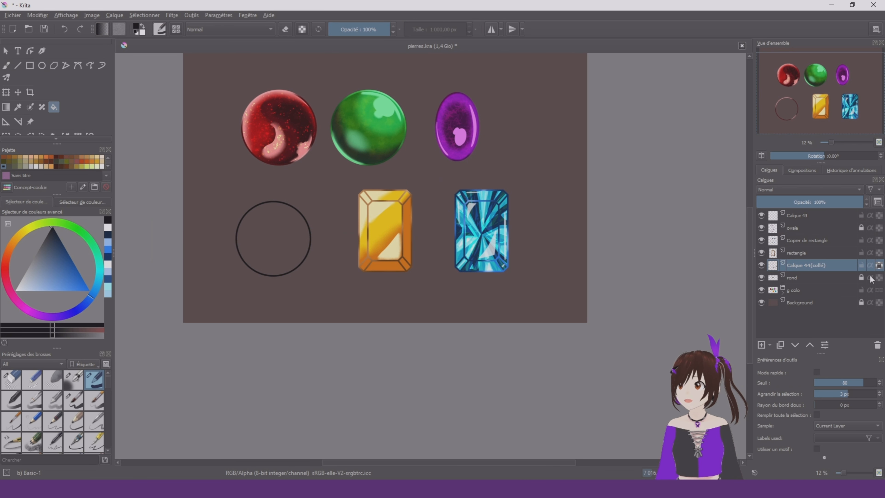
{"action": "scroll", "coordinate": [257, 208], "scroll_direction": "up", "scroll_amount": 4}
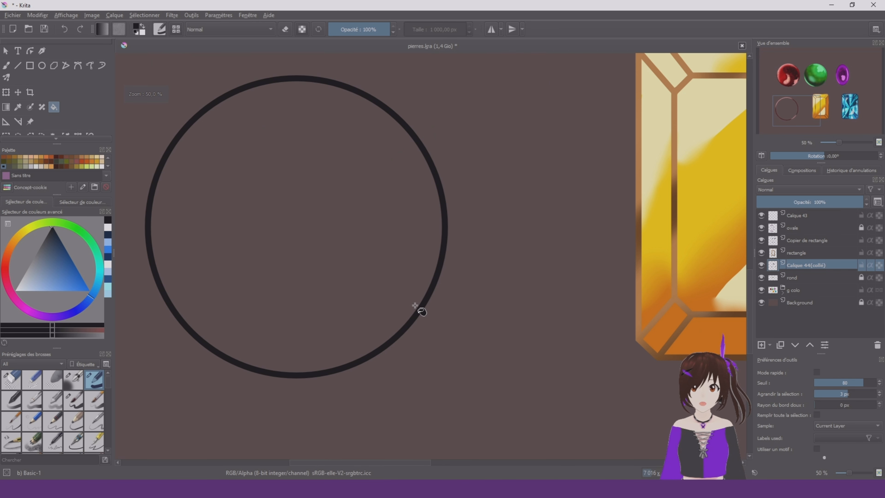
{"action": "left_click", "coordinate": [414, 306]}
Create a group layer above the black circle's layer and move the circle into it
{"action": "left_click", "coordinate": [770, 345]}
{"action": "left_click", "coordinate": [813, 362]}
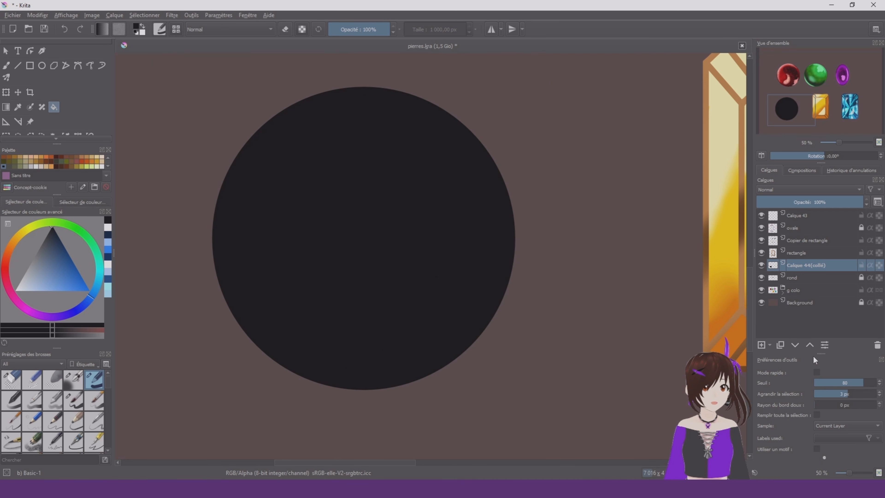
{"action": "left_click", "coordinate": [810, 278]}
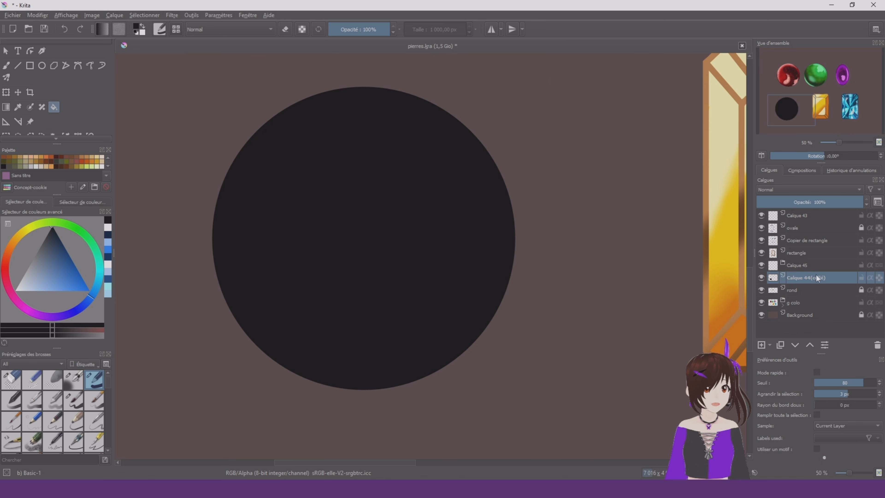
{"action": "left_click", "coordinate": [810, 344]}
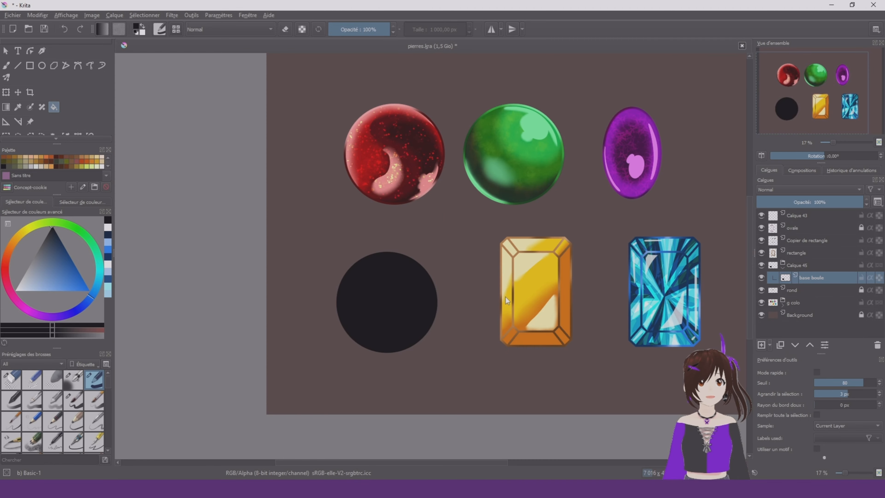
Enlarge and centre the dark grey circle on the ombre layer, leaving an even black rim around it
{"action": "key", "text": "ctrl+j"}
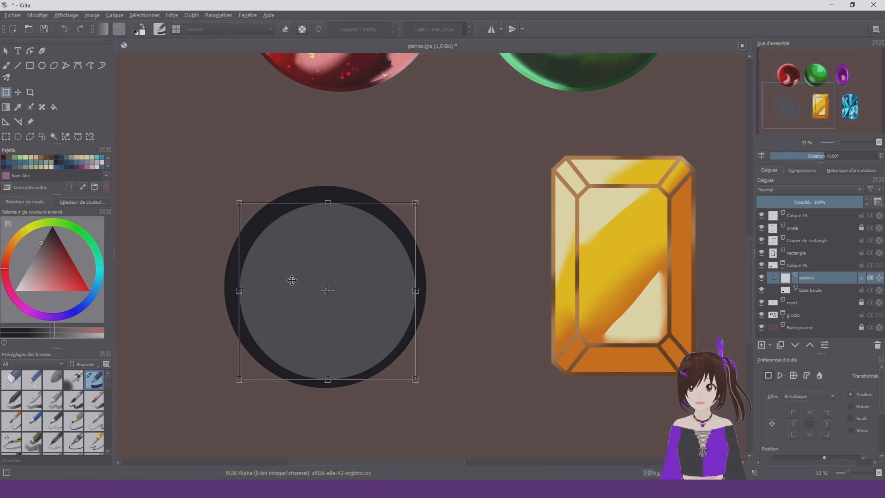
{"action": "left_click_drag", "start_coordinate": [240, 203], "coordinate": [235, 198]}
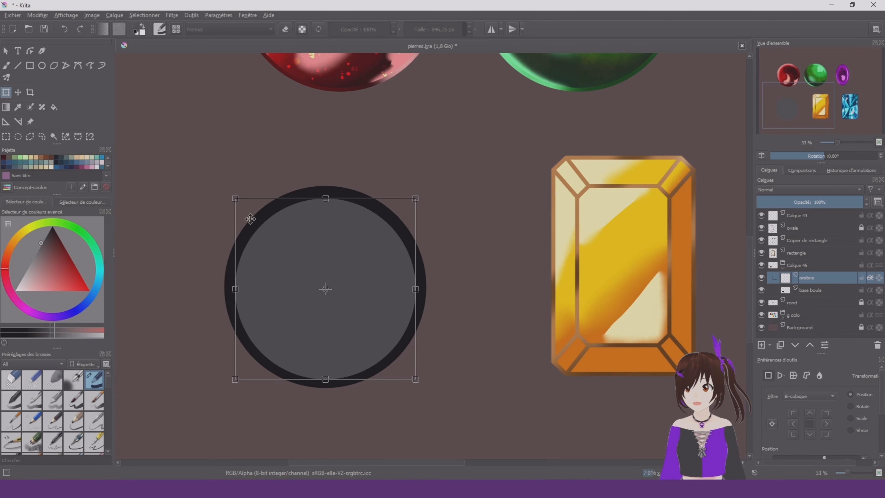
{"action": "left_click_drag", "start_coordinate": [342, 334], "coordinate": [340, 332]}
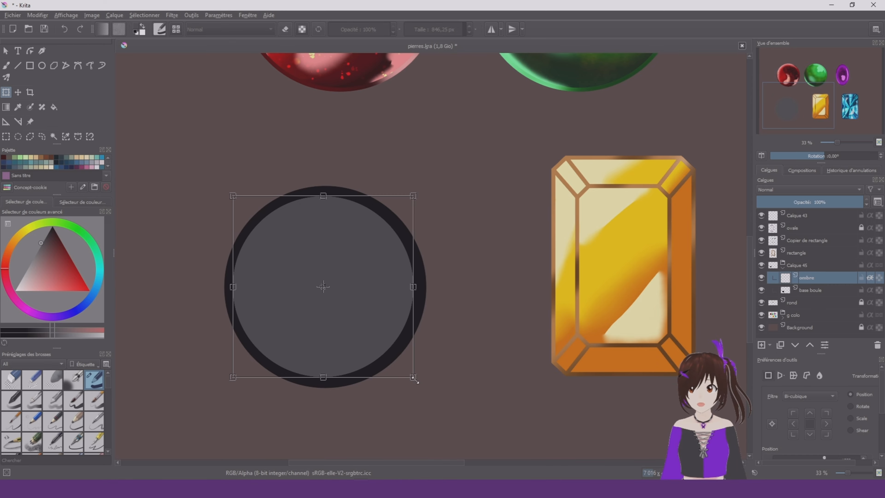
{"action": "key", "text": "b"}
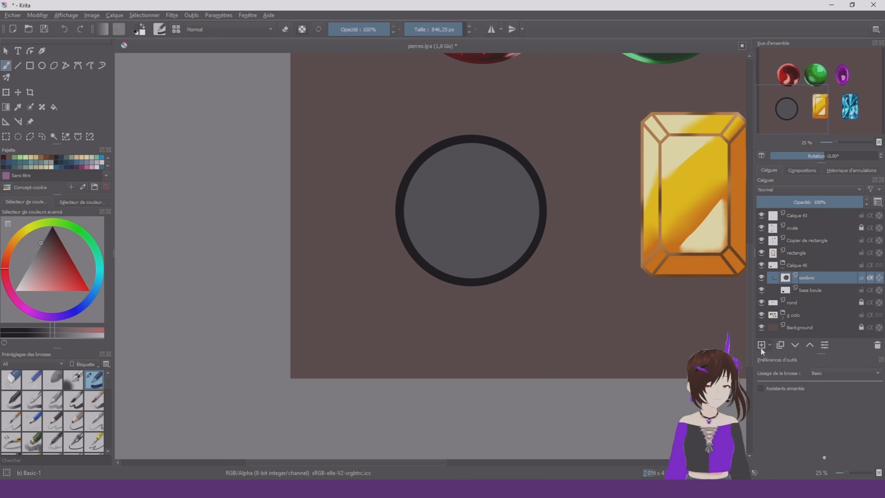
On a new layer, paint a smaller, lighter grey disc and centre it within the dark grey circle
{"action": "left_click", "coordinate": [761, 349]}
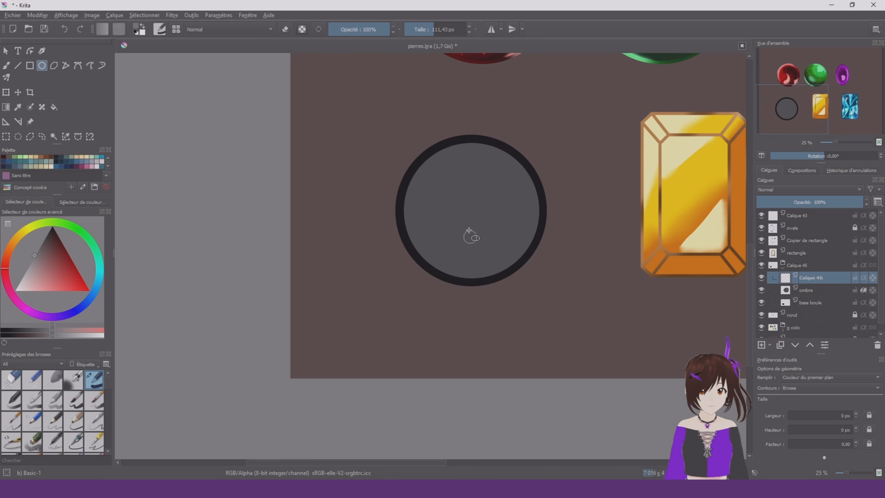
{"action": "scroll", "coordinate": [469, 213], "scroll_direction": "up", "scroll_amount": 3}
{"action": "left_click_drag", "start_coordinate": [382, 109], "coordinate": [524, 317]}
{"action": "left_click", "coordinate": [6, 91]}
{"action": "scroll", "coordinate": [478, 170], "scroll_direction": "down", "scroll_amount": 2}
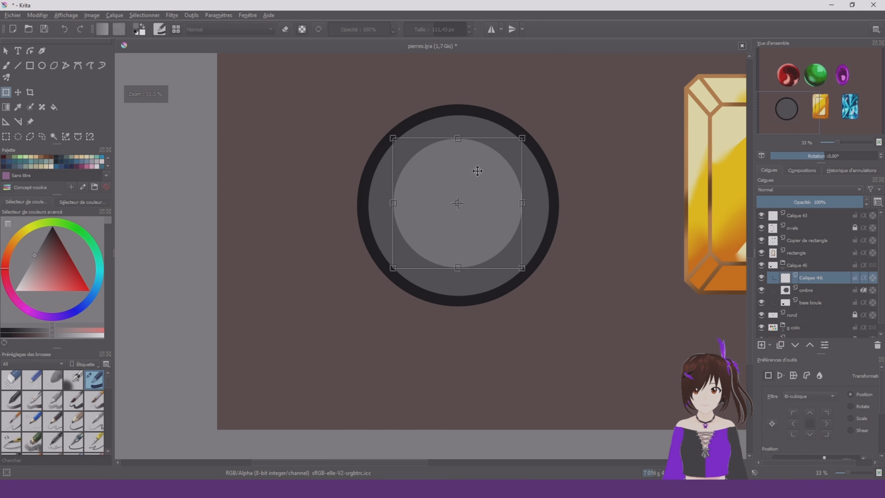
{"action": "key", "text": "b"}
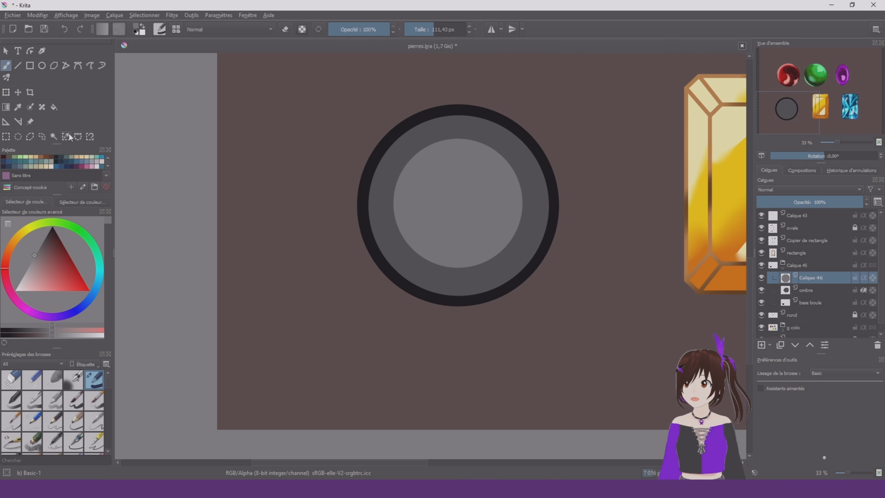
Begin a near-white highlight at the orb's upper right on a new layer and enable alpha inheritance on both top layers
{"action": "left_click", "coordinate": [762, 345]}
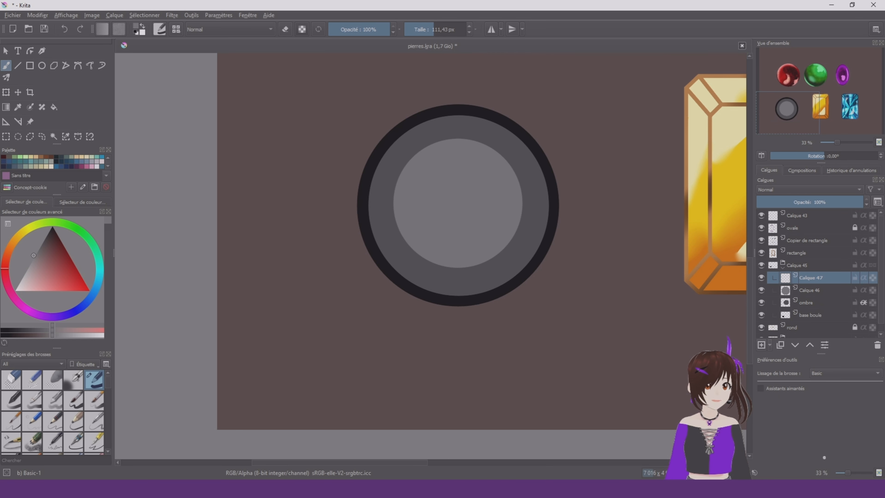
{"action": "left_click", "coordinate": [14, 290]}
{"action": "scroll", "coordinate": [519, 123], "scroll_direction": "up", "scroll_amount": 1}
{"action": "right_click", "coordinate": [447, 151]}
{"action": "left_click", "coordinate": [512, 130]}
{"action": "mouse_move", "coordinate": [484, 125]}
{"action": "left_mouse_down"}
{"action": "mouse_move", "coordinate": [511, 171]}
{"action": "mouse_move", "coordinate": [468, 139]}
{"action": "left_mouse_up"}
{"action": "left_click", "coordinate": [864, 278]}
{"action": "left_click", "coordinate": [864, 291]}
Show only the My Favorites brush presets and remove unneeded brushes from that tag
{"action": "right_click", "coordinate": [461, 122]}
{"action": "left_click", "coordinate": [33, 364]}
{"action": "left_click", "coordinate": [30, 380]}
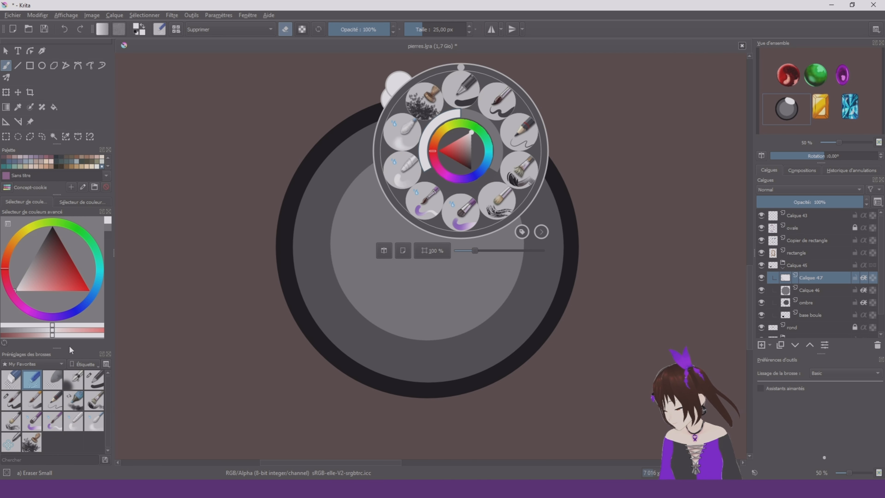
{"action": "right_click", "coordinate": [53, 401]}
{"action": "left_click", "coordinate": [90, 426]}
{"action": "right_click", "coordinate": [53, 401]}
{"action": "left_click", "coordinate": [90, 425]}
{"action": "right_click", "coordinate": [99, 407]}
{"action": "left_click", "coordinate": [147, 433]}
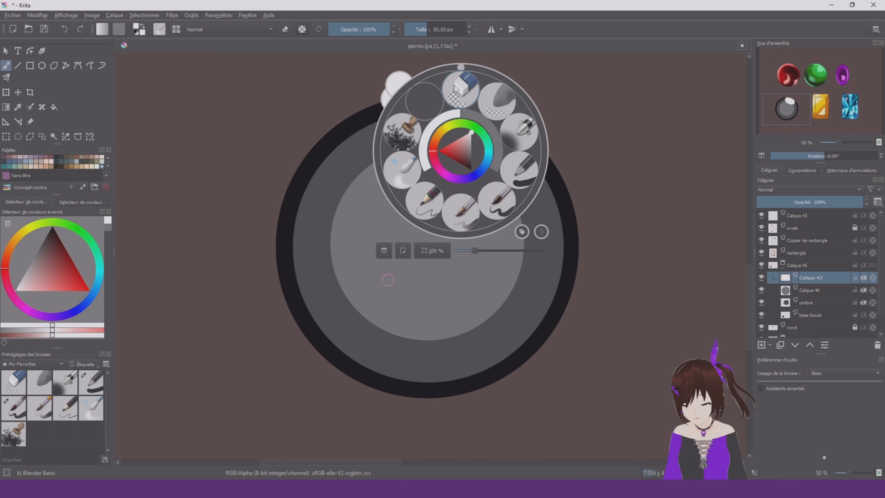
Refine the upper-right highlight into a clean tilted oval with Eraser Circle and Basic-5 Size
{"action": "left_click", "coordinate": [14, 383]}
{"action": "left_click_drag", "start_coordinate": [413, 103], "coordinate": [530, 149]}
{"action": "right_click", "coordinate": [418, 139]}
{"action": "left_click", "coordinate": [442, 204]}
{"action": "mouse_move", "coordinate": [410, 115]}
{"action": "left_mouse_down"}
{"action": "mouse_move", "coordinate": [403, 127]}
{"action": "mouse_move", "coordinate": [411, 140]}
{"action": "left_mouse_up"}
Paint a large near-white comma-shaped reflection along the orb's lower left with a 78.55 px Basic-5 Size brush
{"action": "left_click_drag", "start_coordinate": [310, 232], "coordinate": [331, 283]}
{"action": "mouse_move", "coordinate": [331, 290]}
{"action": "left_mouse_down"}
{"action": "mouse_move", "coordinate": [430, 359]}
{"action": "mouse_move", "coordinate": [394, 355]}
{"action": "mouse_move", "coordinate": [410, 331]}
{"action": "mouse_move", "coordinate": [486, 335]}
{"action": "left_mouse_up"}
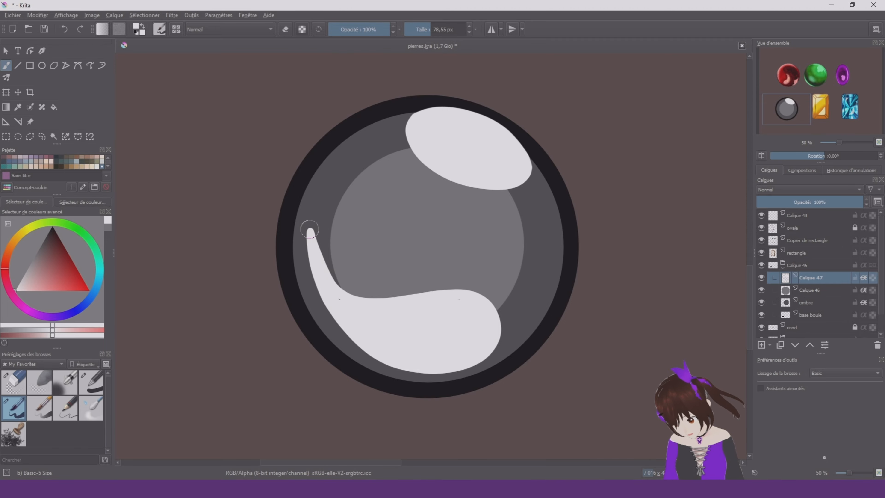
{"action": "mouse_move", "coordinate": [309, 229]}
{"action": "left_mouse_down"}
{"action": "mouse_move", "coordinate": [313, 286]}
{"action": "mouse_move", "coordinate": [416, 337]}
{"action": "left_mouse_up"}
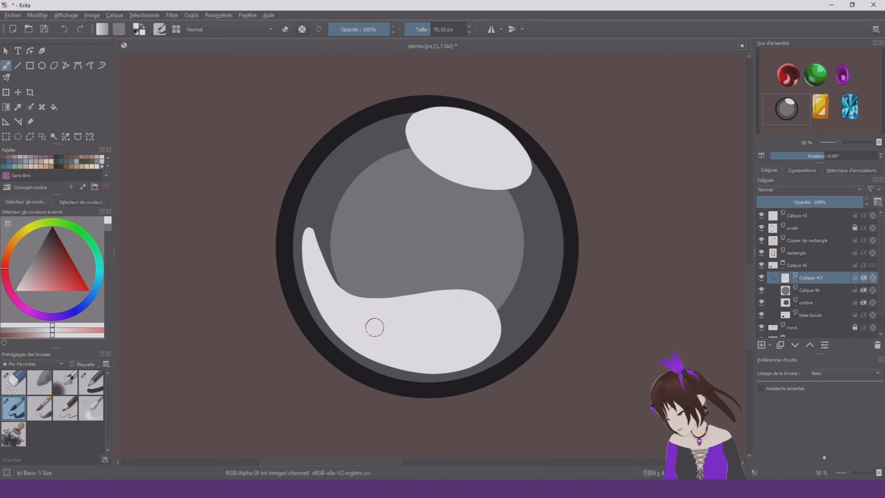
Rotate the canvas and erase around the comma-shaped reflection to sharpen its tip and smooth its curves
{"action": "right_click", "coordinate": [348, 305]}
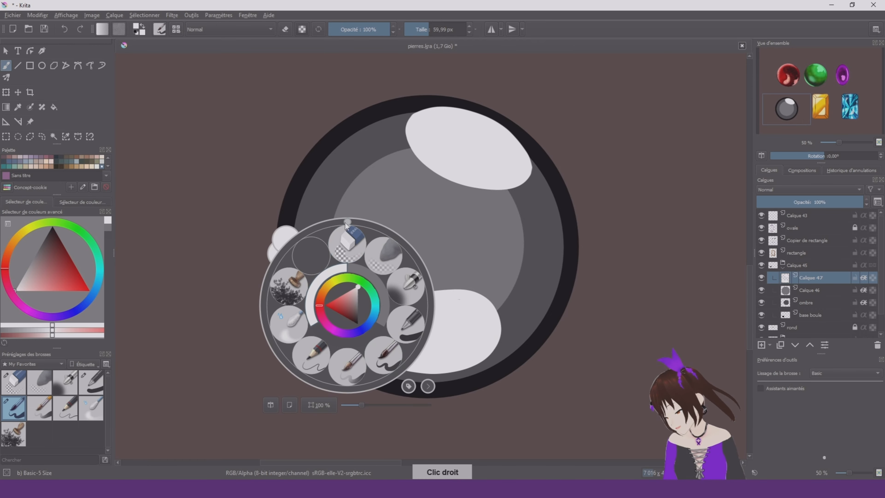
{"action": "left_click_drag", "start_coordinate": [348, 222], "coordinate": [422, 265]}
{"action": "left_click", "coordinate": [316, 179]}
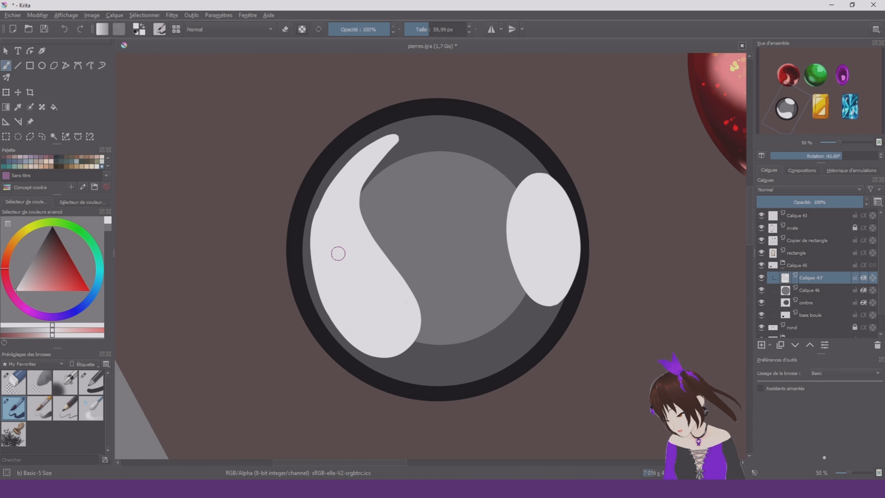
{"action": "left_click_drag", "start_coordinate": [316, 257], "coordinate": [333, 326]}
{"action": "key", "text": "ctrl+z"}
{"action": "left_click", "coordinate": [13, 382]}
{"action": "left_click_drag", "start_coordinate": [404, 143], "coordinate": [371, 190]}
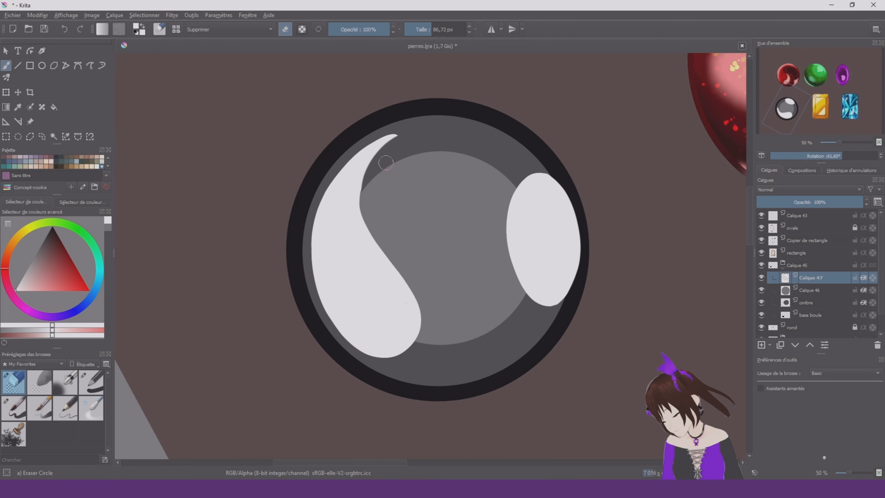
{"action": "left_click_drag", "start_coordinate": [372, 225], "coordinate": [423, 307]}
{"action": "left_click_drag", "start_coordinate": [380, 252], "coordinate": [369, 203]}
{"action": "left_click", "coordinate": [754, 473]}
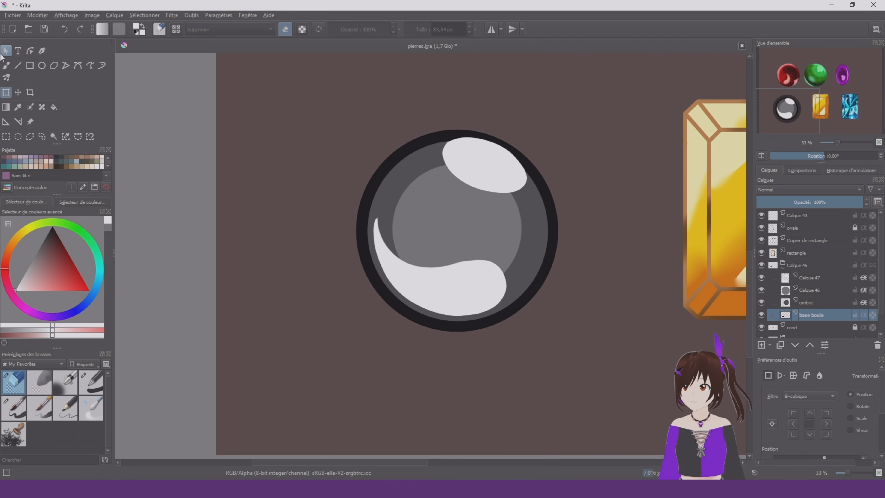
Recolour the orb teal with a large Basic-1 brush: dark rim, medium ring and lighter inner disc
{"action": "left_click", "coordinate": [6, 66]}
{"action": "scroll", "coordinate": [413, 222], "scroll_direction": "up", "scroll_amount": 1}
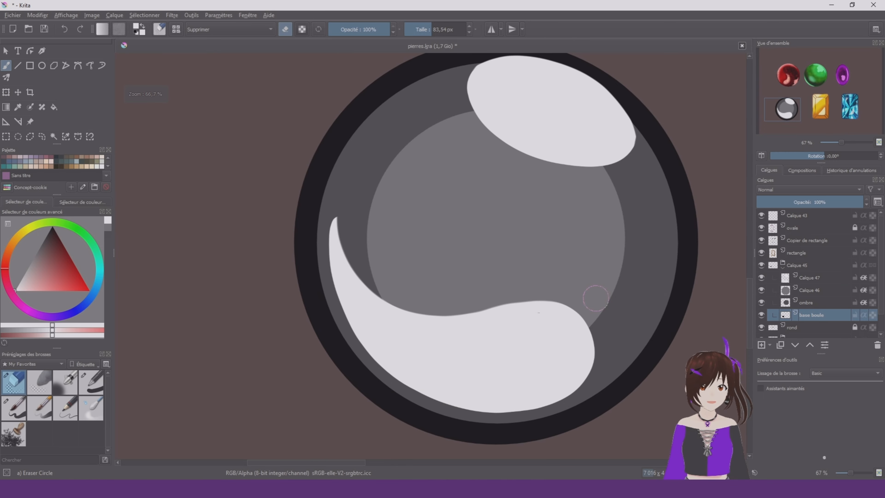
{"action": "scroll", "coordinate": [388, 188], "scroll_direction": "down", "scroll_amount": 2}
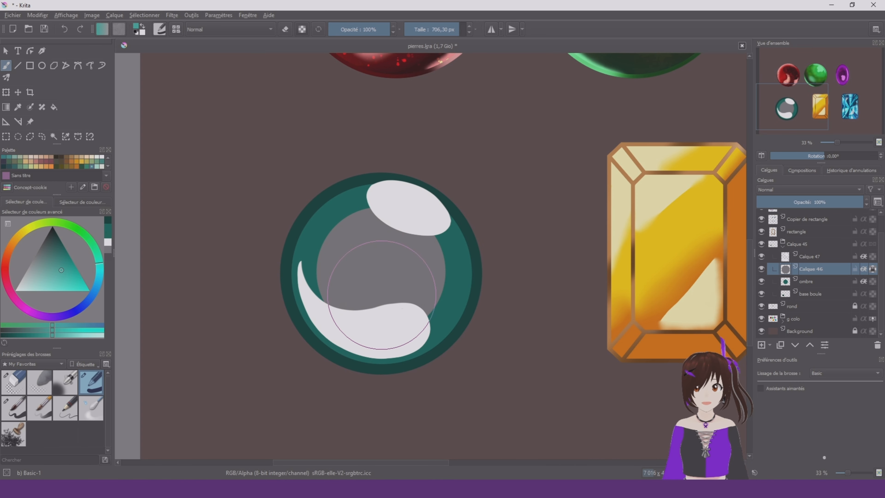
{"action": "mouse_move", "coordinate": [355, 294]}
{"action": "left_mouse_down"}
{"action": "mouse_move", "coordinate": [401, 244]}
{"action": "mouse_move", "coordinate": [429, 244]}
{"action": "left_mouse_up"}
{"action": "scroll", "coordinate": [517, 242], "scroll_direction": "down", "scroll_amount": 1}
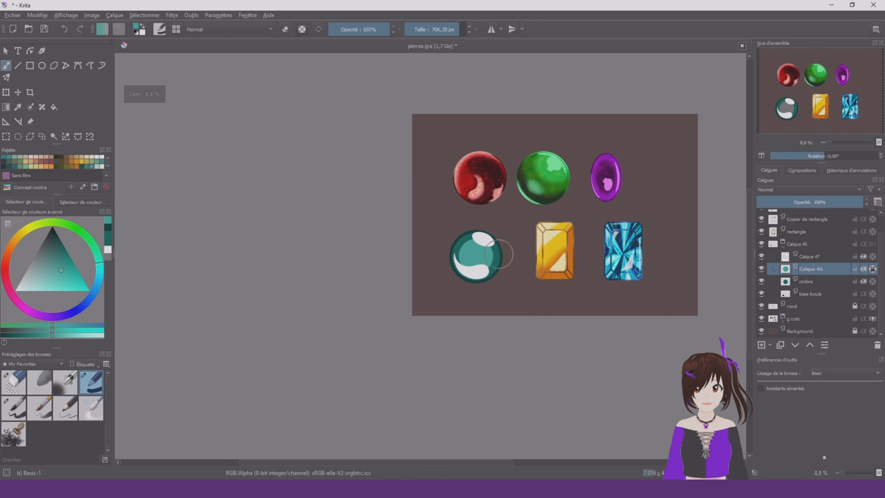
{"action": "scroll", "coordinate": [499, 254], "scroll_direction": "up", "scroll_amount": 5}
{"action": "scroll", "coordinate": [520, 194], "scroll_direction": "down", "scroll_amount": 4}
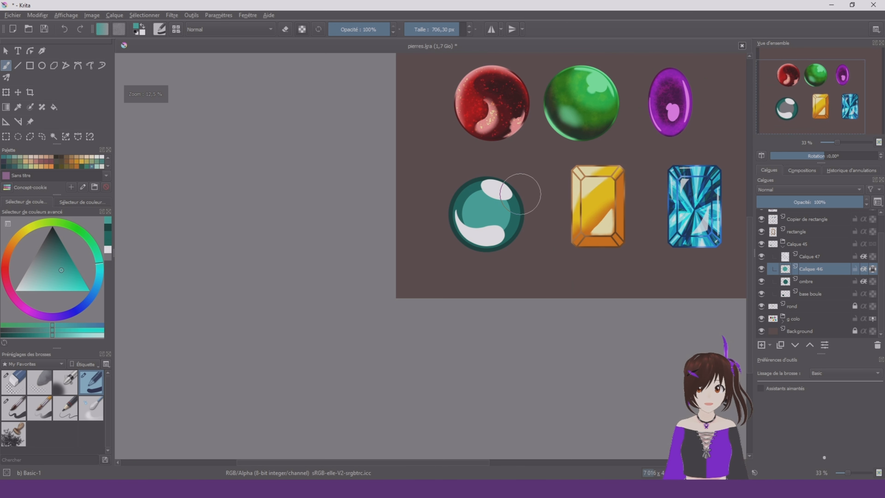
{"action": "scroll", "coordinate": [520, 194], "scroll_direction": "up", "scroll_amount": 2}
On a new layer above the orb's inner disc, add a radial light-teal gradient spreading out from the orb's centre
{"action": "right_click", "coordinate": [469, 209]}
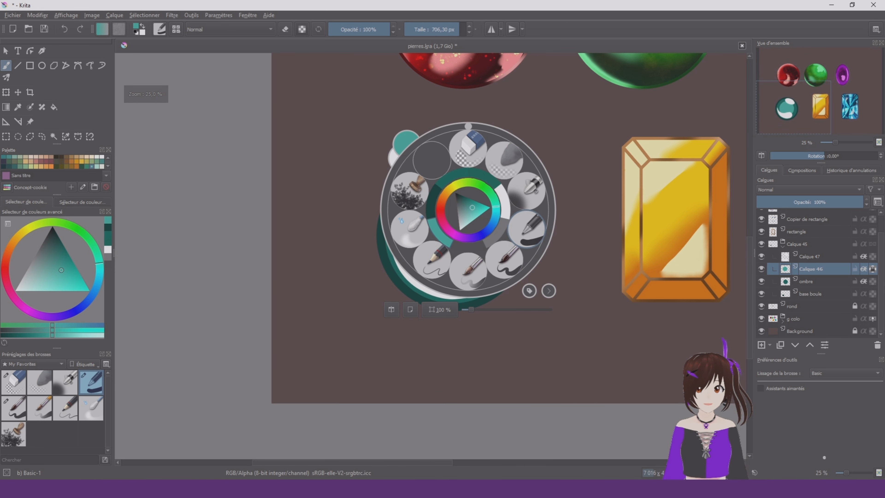
{"action": "left_click", "coordinate": [527, 245]}
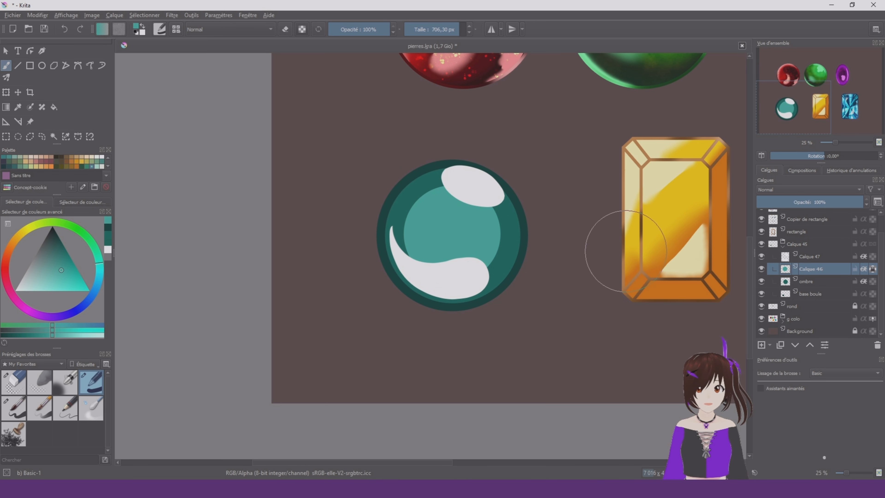
{"action": "left_click", "coordinate": [6, 108]}
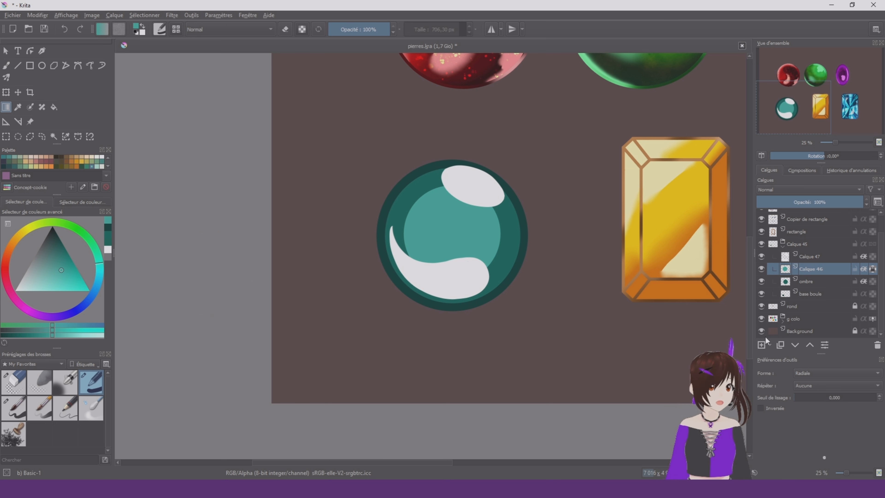
{"action": "left_click", "coordinate": [762, 345]}
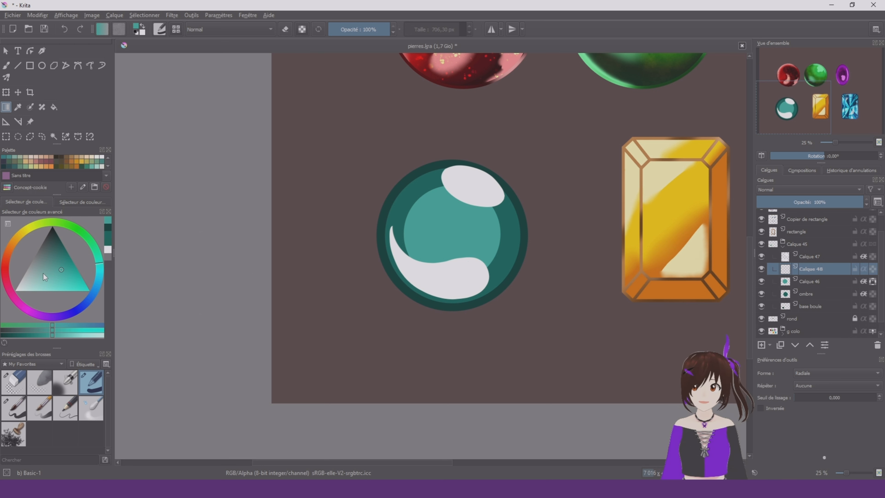
{"action": "left_click_drag", "start_coordinate": [43, 273], "coordinate": [45, 300]}
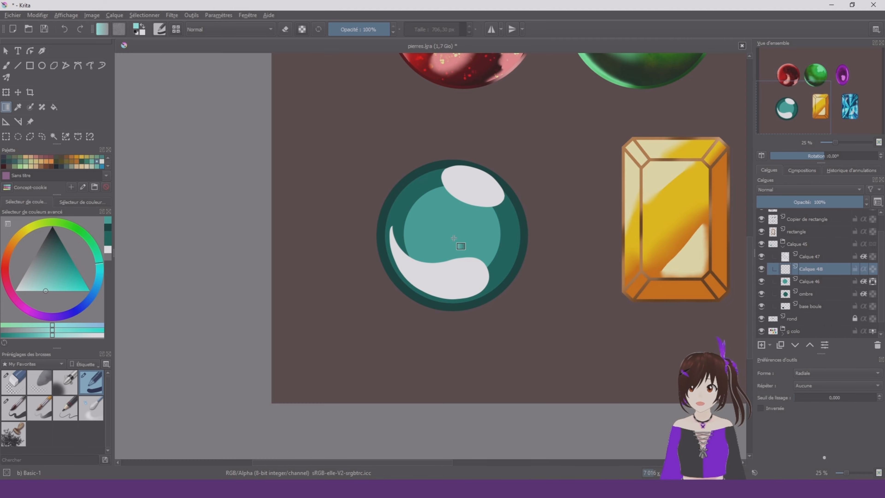
{"action": "left_click_drag", "start_coordinate": [452, 166], "coordinate": [452, 167]}
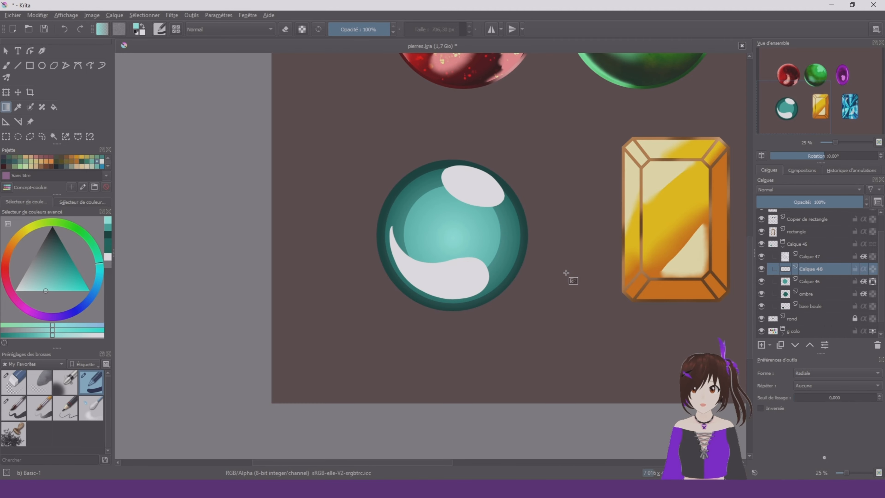
{"action": "left_click", "coordinate": [5, 93]}
{"action": "scroll", "coordinate": [500, 224], "scroll_direction": "up", "scroll_amount": 1}
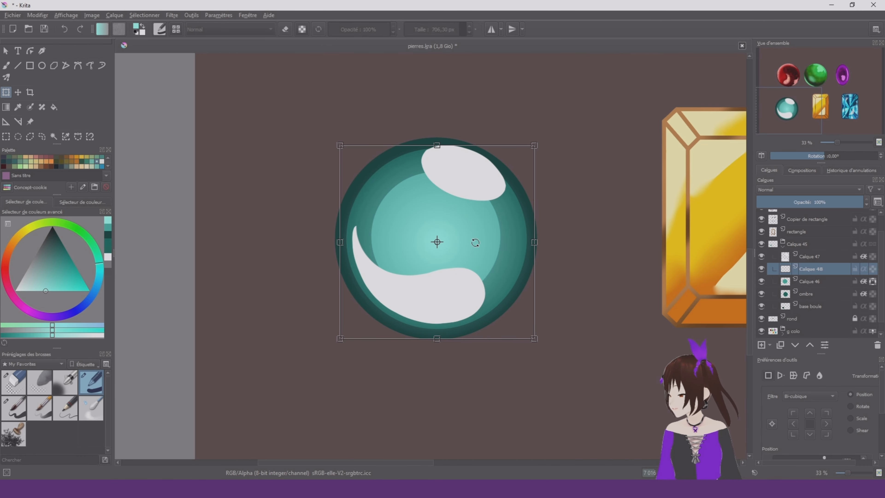
Blur the inner disc's hard edge on Calque 46 with a large Blender Blur brush, blending it into the surrounding ring
{"action": "key", "text": "b"}
{"action": "right_click", "coordinate": [456, 219]}
{"action": "left_click", "coordinate": [398, 235]}
{"action": "left_click", "coordinate": [845, 281]}
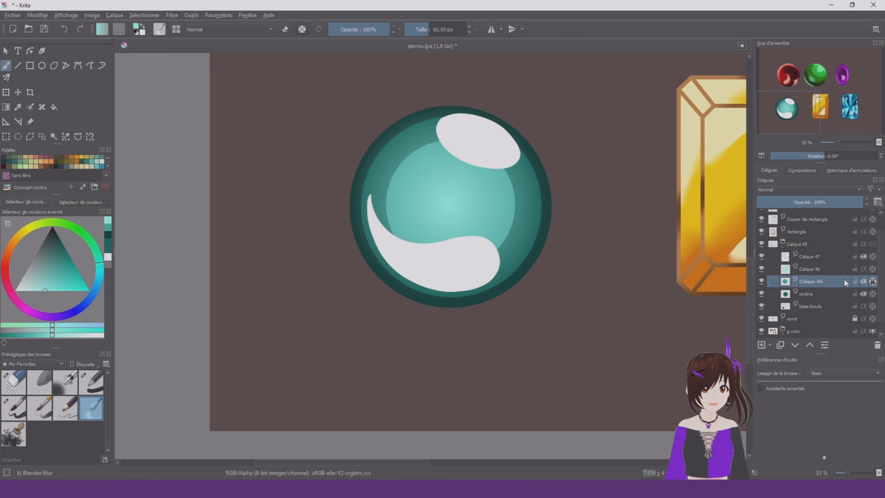
{"action": "scroll", "coordinate": [408, 190], "scroll_direction": "up", "scroll_amount": 1}
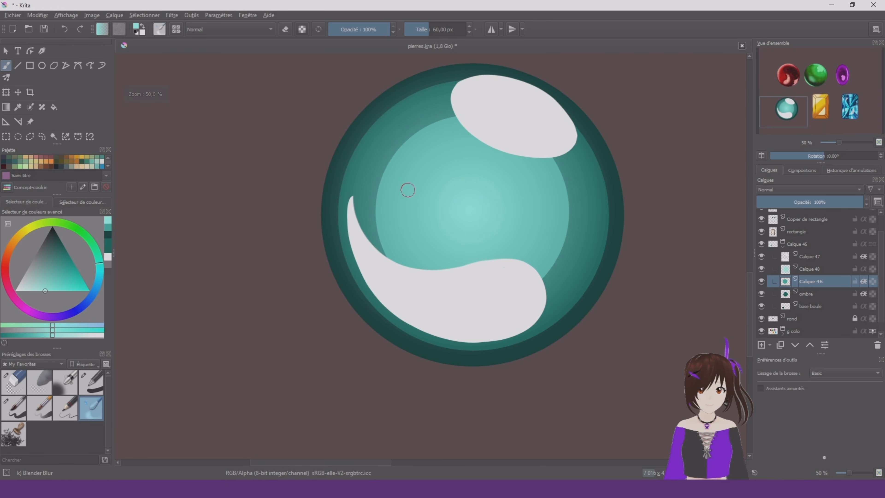
{"action": "mouse_move", "coordinate": [353, 157]}
{"action": "left_mouse_down", "text": "shift"}
{"action": "mouse_move", "coordinate": [433, 152]}
{"action": "mouse_move", "coordinate": [458, 139]}
{"action": "mouse_move", "coordinate": [453, 130]}
{"action": "mouse_move", "coordinate": [409, 151]}
{"action": "mouse_move", "coordinate": [391, 200]}
{"action": "mouse_move", "coordinate": [395, 253]}
{"action": "left_mouse_up", "text": "shift"}
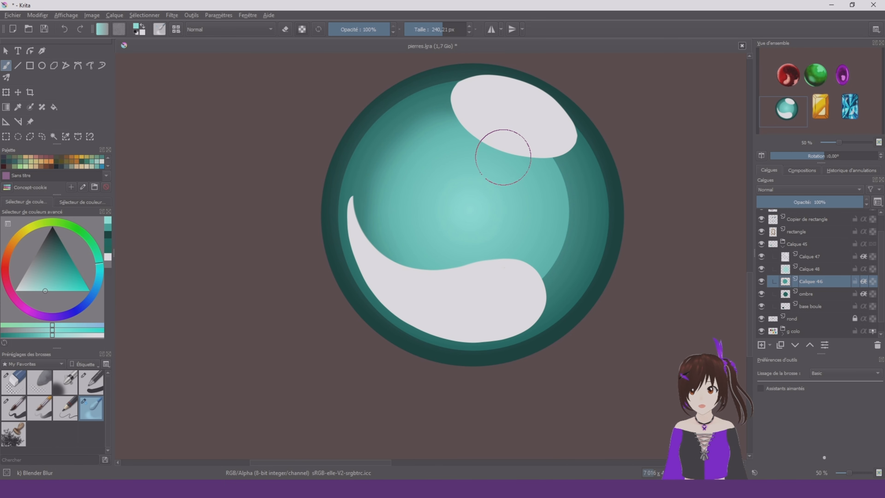
{"action": "mouse_move", "coordinate": [528, 148]}
{"action": "left_mouse_down"}
{"action": "mouse_move", "coordinate": [560, 181]}
{"action": "mouse_move", "coordinate": [562, 227]}
{"action": "left_mouse_up"}
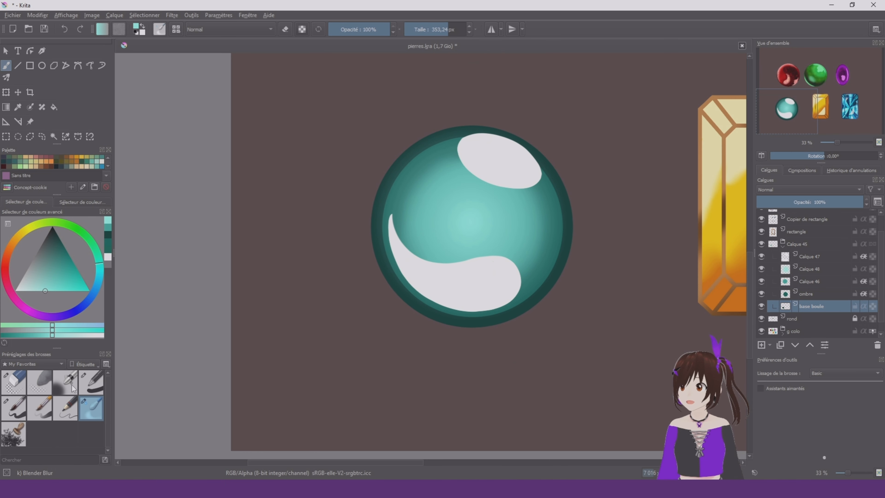
Choose Airbrush Soft at 1000 px with a brighter turquoise and add a new layer beneath the orb's group
{"action": "left_click", "coordinate": [65, 382]}
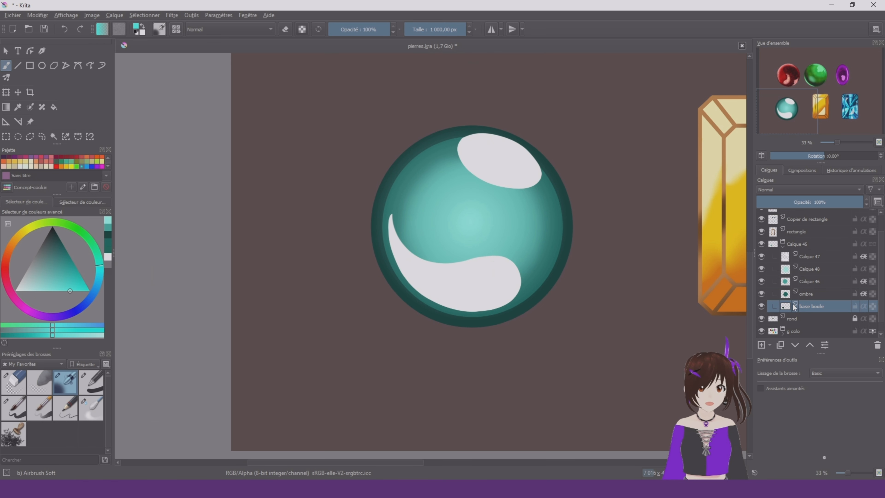
{"action": "left_click", "coordinate": [761, 345]}
{"action": "left_click", "coordinate": [795, 346]}
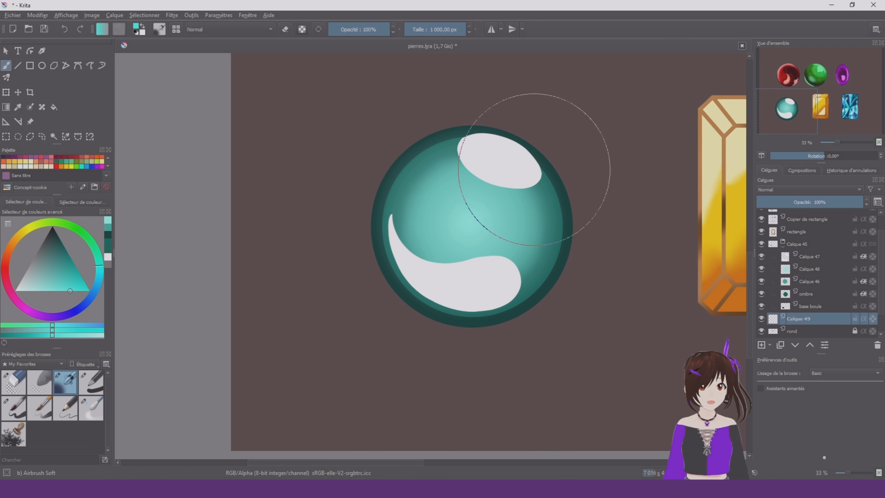
{"action": "mouse_move", "coordinate": [530, 188]}
{"action": "left_mouse_down"}
{"action": "mouse_move", "coordinate": [458, 109]}
{"action": "mouse_move", "coordinate": [430, 171]}
{"action": "mouse_move", "coordinate": [464, 300]}
{"action": "mouse_move", "coordinate": [439, 301]}
{"action": "mouse_move", "coordinate": [546, 142]}
{"action": "left_mouse_up"}
{"action": "scroll", "coordinate": [546, 142], "scroll_direction": "down", "scroll_amount": 6}
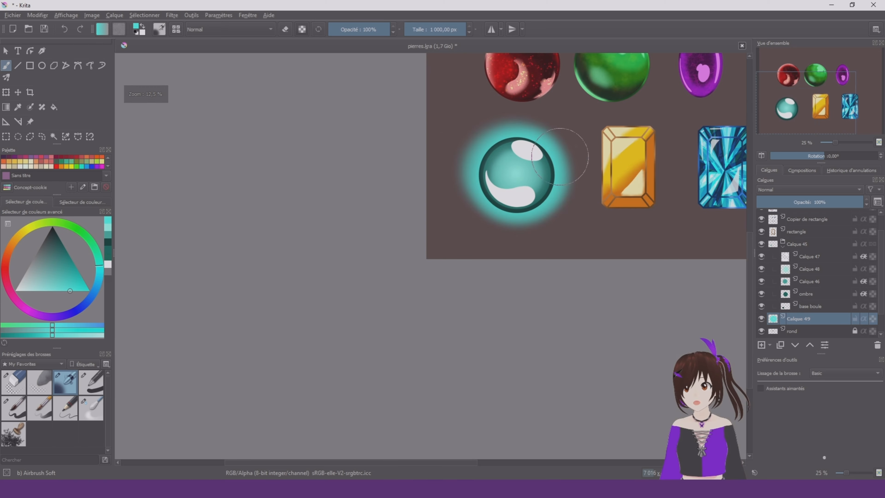
{"action": "scroll", "coordinate": [575, 159], "scroll_direction": "up", "scroll_amount": 6}
{"action": "key", "text": "ctrl+z"}
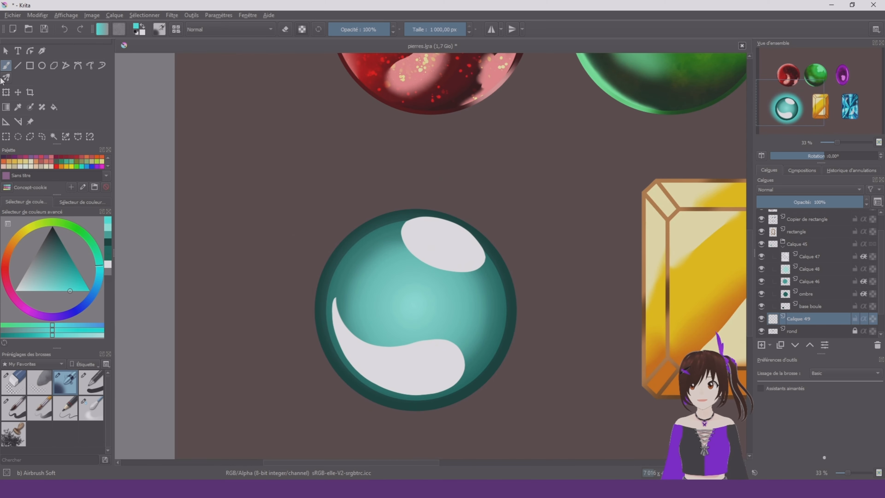
Create a wide, soft turquoise glow behind the orb with a radial gradient on the layer beneath its group
{"action": "left_click", "coordinate": [6, 106]}
{"action": "scroll", "coordinate": [387, 223], "scroll_direction": "down", "scroll_amount": 3}
{"action": "scroll", "coordinate": [388, 238], "scroll_direction": "up", "scroll_amount": 1}
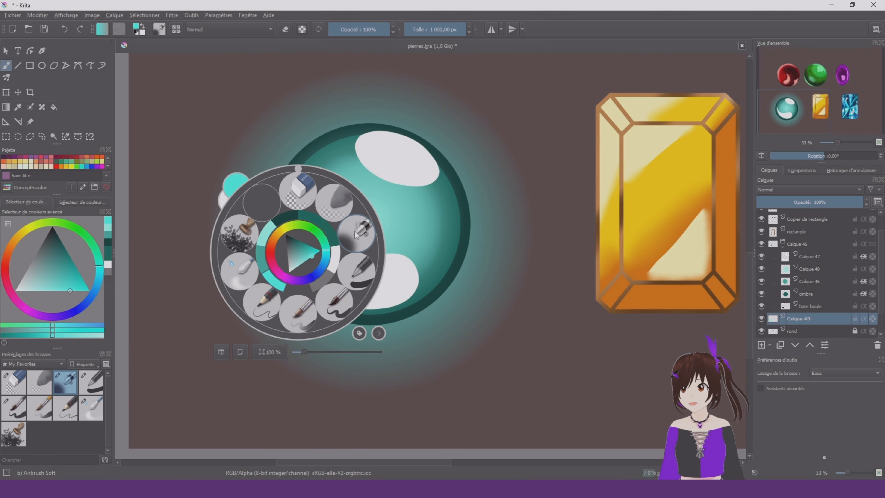
Lock the transparency of the orb's base boule layer and set the Airbrush Soft size to 295.06 px
{"action": "left_click", "coordinate": [356, 235]}
{"action": "left_click", "coordinate": [838, 307]}
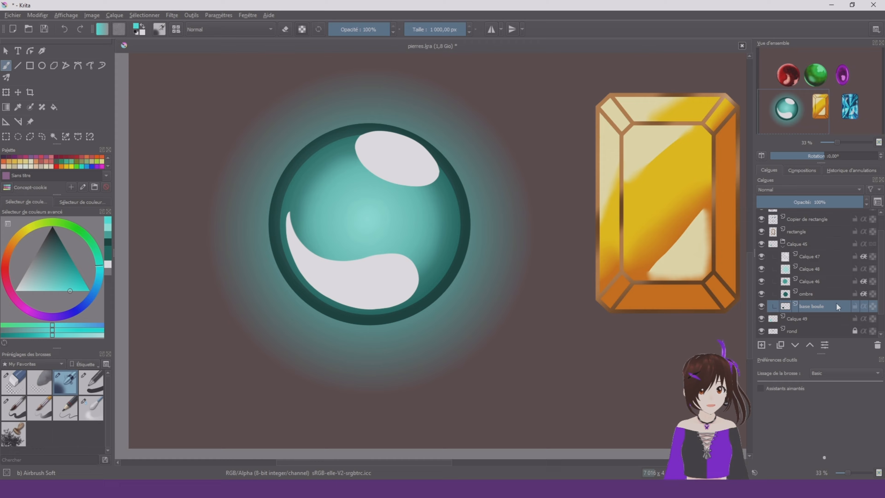
{"action": "left_click", "coordinate": [874, 306]}
{"action": "scroll", "coordinate": [296, 237], "scroll_direction": "down", "scroll_amount": 2}
{"action": "scroll", "coordinate": [313, 241], "scroll_direction": "up", "scroll_amount": 1}
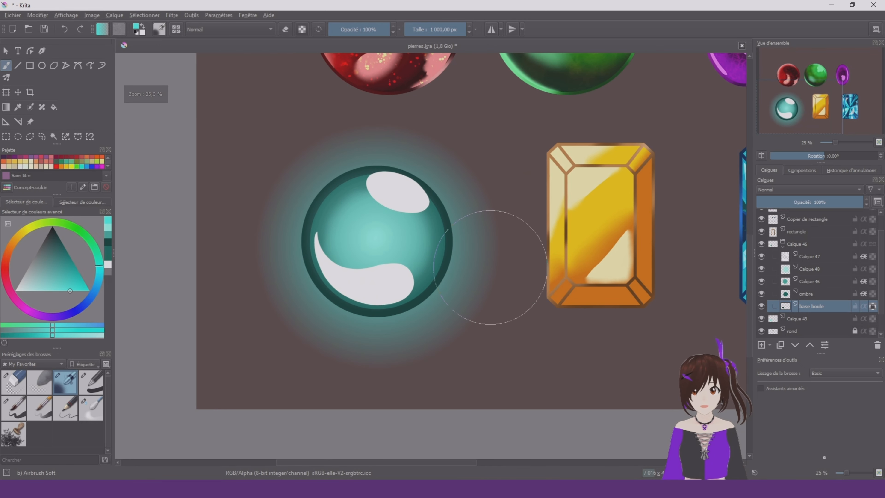
{"action": "left_click_drag", "start_coordinate": [491, 268], "coordinate": [203, 268]}
{"action": "scroll", "coordinate": [289, 232], "scroll_direction": "up", "scroll_amount": 1}
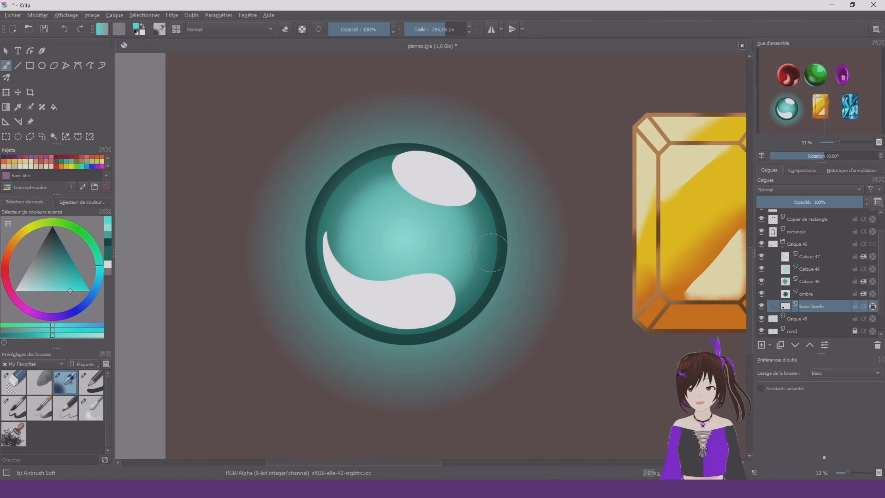
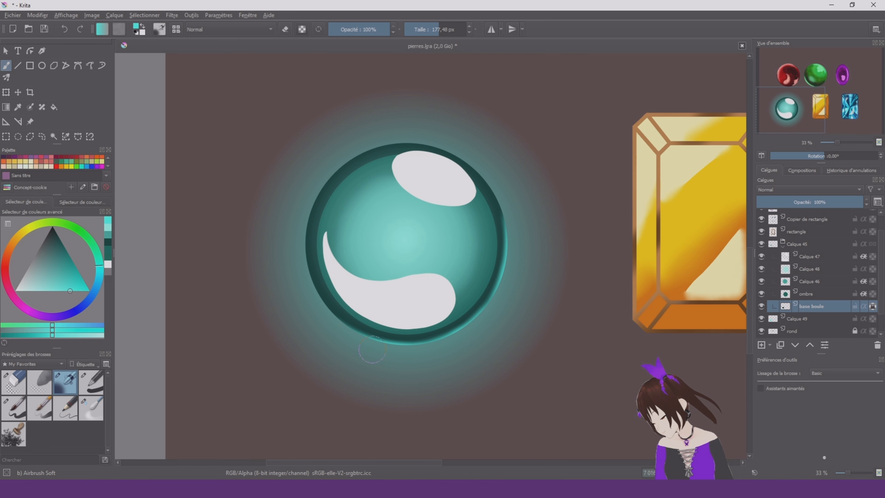
Complete the turquoise rim light around the orb and add a pale glow at its centre on Calque 48 with Airbrush Soft
{"action": "mouse_move", "coordinate": [372, 349]}
{"action": "left_mouse_down"}
{"action": "mouse_move", "coordinate": [350, 162]}
{"action": "mouse_move", "coordinate": [429, 146]}
{"action": "left_mouse_up"}
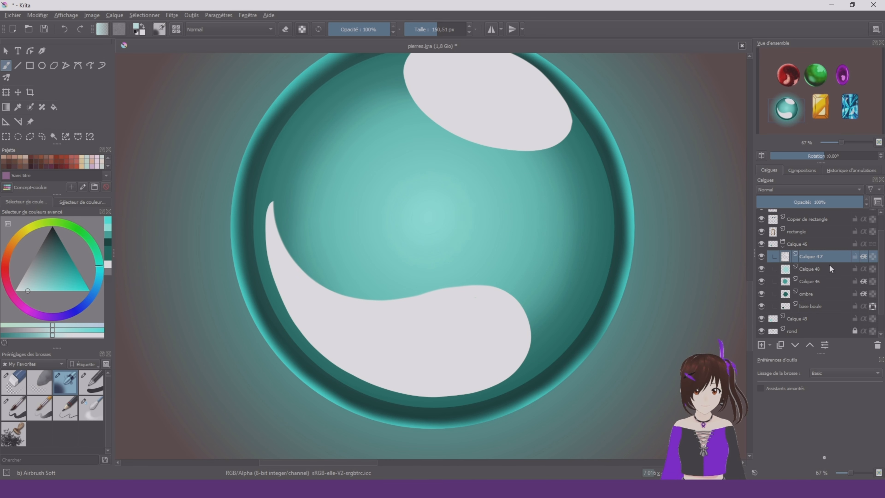
{"action": "left_click", "coordinate": [831, 268]}
{"action": "left_click_drag", "start_coordinate": [401, 213], "coordinate": [574, 213], "text": "shift"}
{"action": "left_click", "coordinate": [421, 222]}
{"action": "scroll", "coordinate": [512, 286], "scroll_direction": "down", "scroll_amount": 2}
Try to soften the upper reflection's edges on Calque 47 with a 96.12 px Blender Blur brush
{"action": "right_click", "coordinate": [515, 242]}
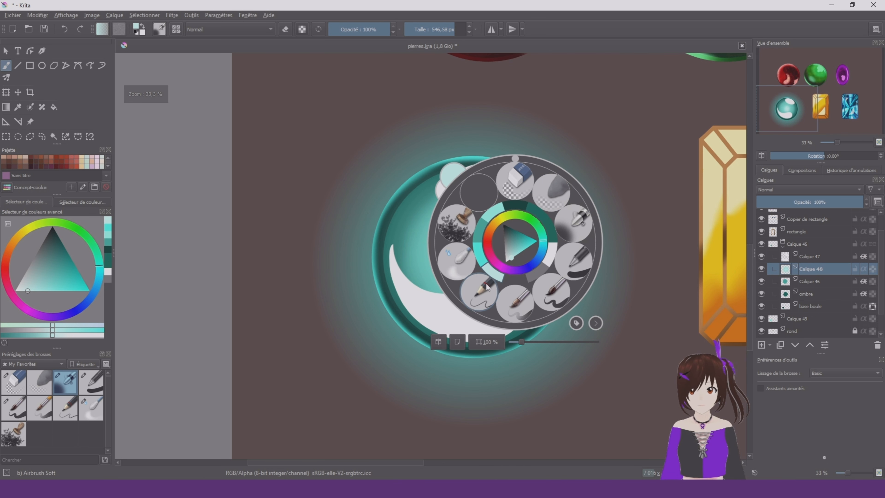
{"action": "left_click", "coordinate": [448, 266]}
{"action": "left_click", "coordinate": [830, 258]}
{"action": "scroll", "coordinate": [488, 251], "scroll_direction": "up", "scroll_amount": 1}
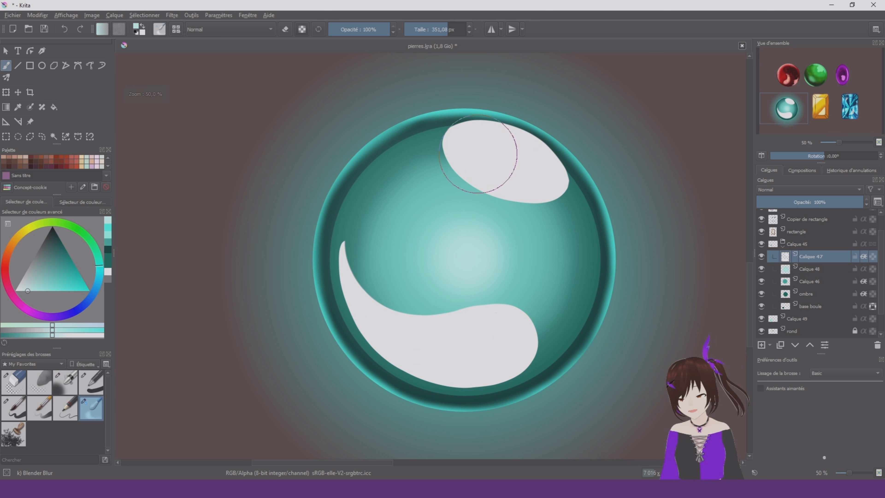
{"action": "left_click_drag", "start_coordinate": [476, 144], "coordinate": [390, 144], "text": "shift"}
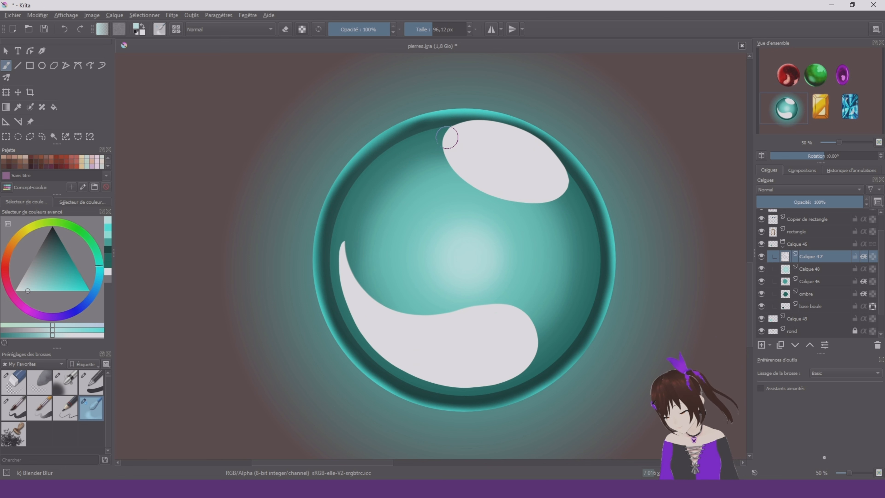
{"action": "left_click_drag", "start_coordinate": [454, 127], "coordinate": [451, 158]}
{"action": "left_click_drag", "start_coordinate": [483, 189], "coordinate": [522, 202]}
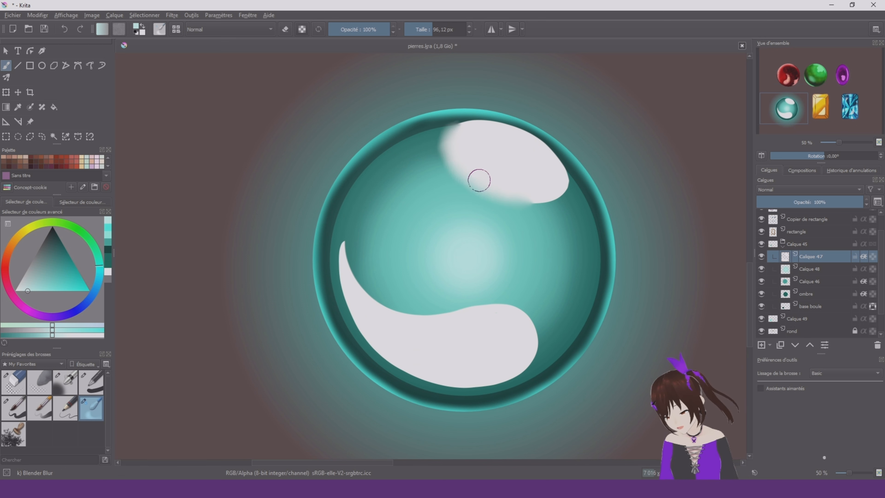
{"action": "left_click_drag", "start_coordinate": [498, 159], "coordinate": [530, 160], "text": "shift"}
{"action": "key", "text": "ctrl+z"}
{"action": "mouse_move", "coordinate": [476, 144]}
{"action": "left_mouse_down", "text": "shift"}
{"action": "mouse_move", "coordinate": [457, 144]}
{"action": "mouse_move", "coordinate": [475, 175]}
{"action": "mouse_move", "coordinate": [517, 193]}
{"action": "mouse_move", "coordinate": [551, 187]}
{"action": "mouse_move", "coordinate": [536, 188]}
{"action": "mouse_move", "coordinate": [542, 175]}
{"action": "mouse_move", "coordinate": [485, 144]}
{"action": "left_mouse_up", "text": "shift"}
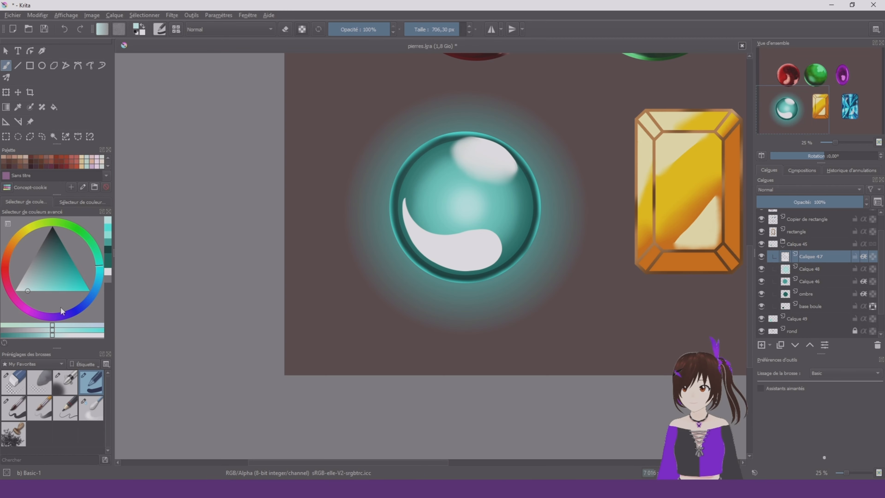
Undo the upper reflection's blur and recolour both reflections a warm off-white on Calque 47 with its transparency locked
{"action": "left_click", "coordinate": [99, 279]}
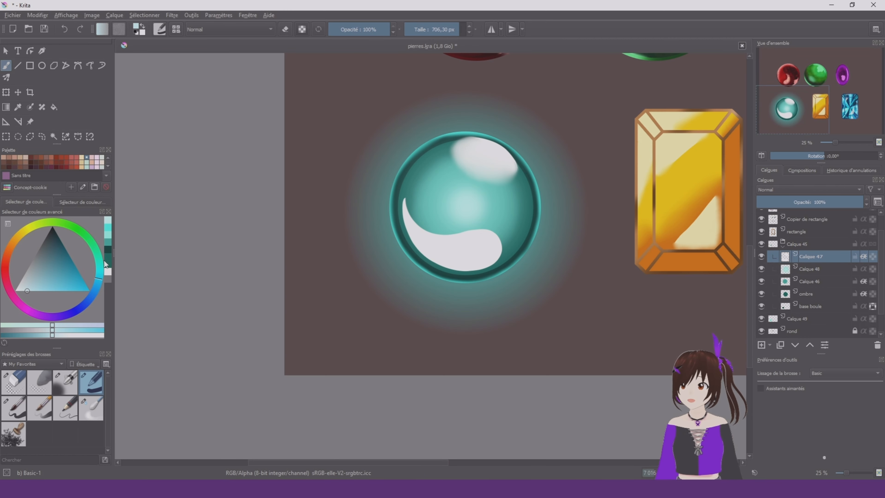
{"action": "left_click", "coordinate": [22, 235]}
{"action": "right_click", "coordinate": [547, 226]}
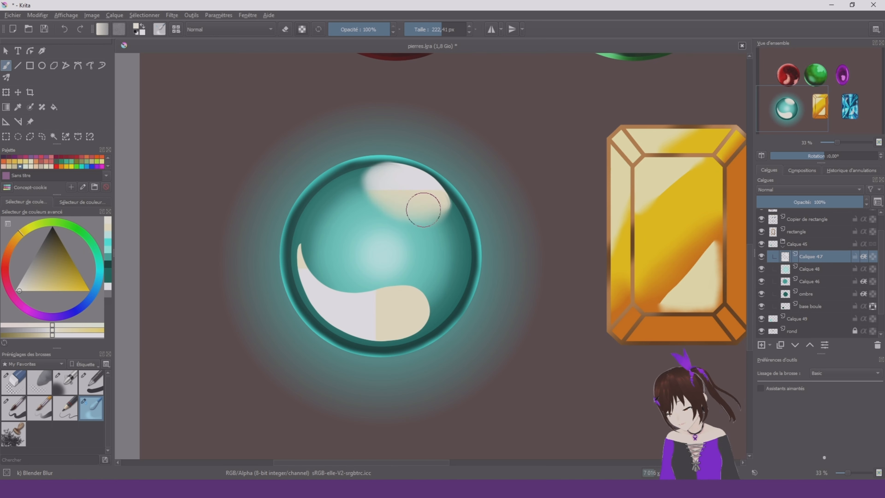
{"action": "key", "text": "ctrl+z"}
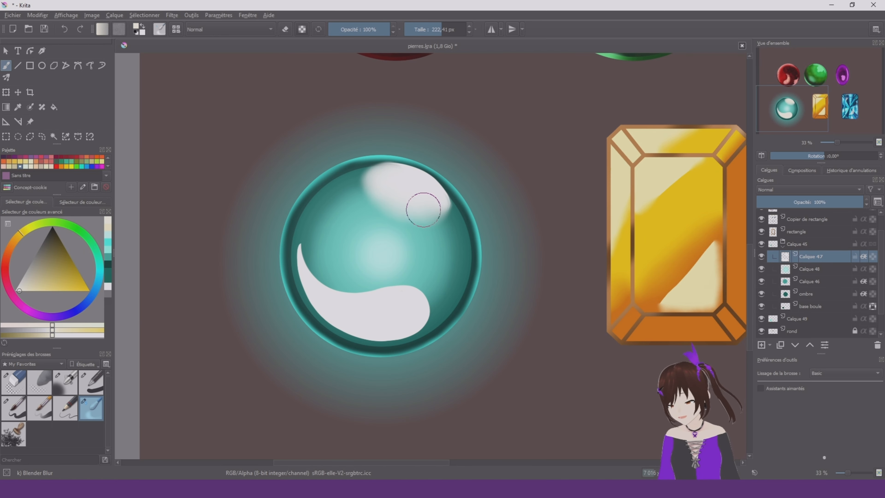
{"action": "key", "text": "ctrl+z"}
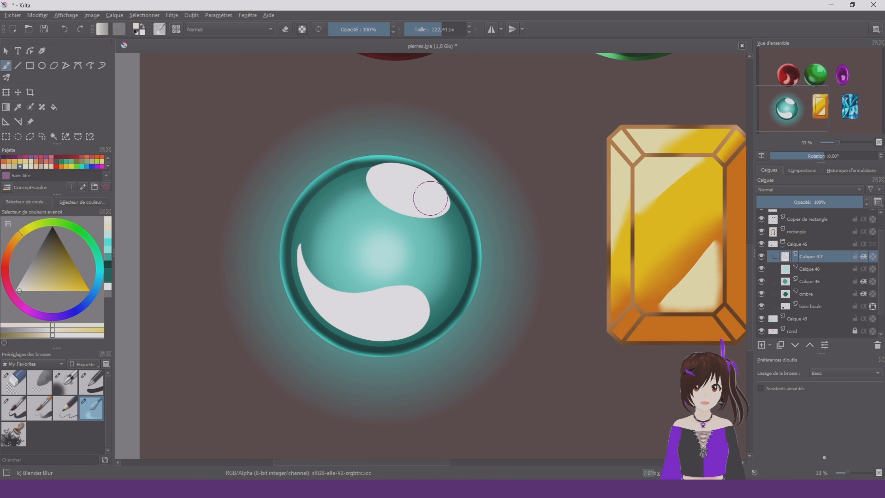
{"action": "left_click_drag", "start_coordinate": [430, 198], "coordinate": [523, 198]}
{"action": "right_click", "coordinate": [421, 191]}
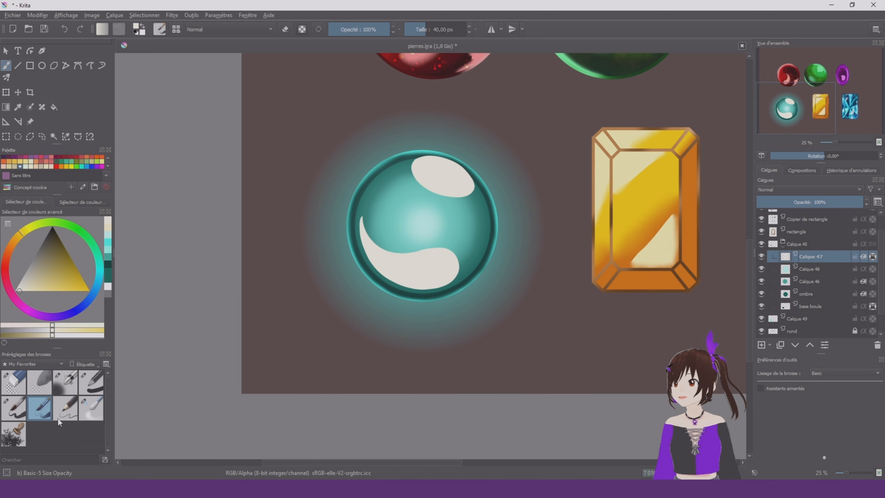
Show all brush presets and choose the Texture Big brush
{"action": "left_click", "coordinate": [22, 366]}
{"action": "left_click", "coordinate": [33, 284]}
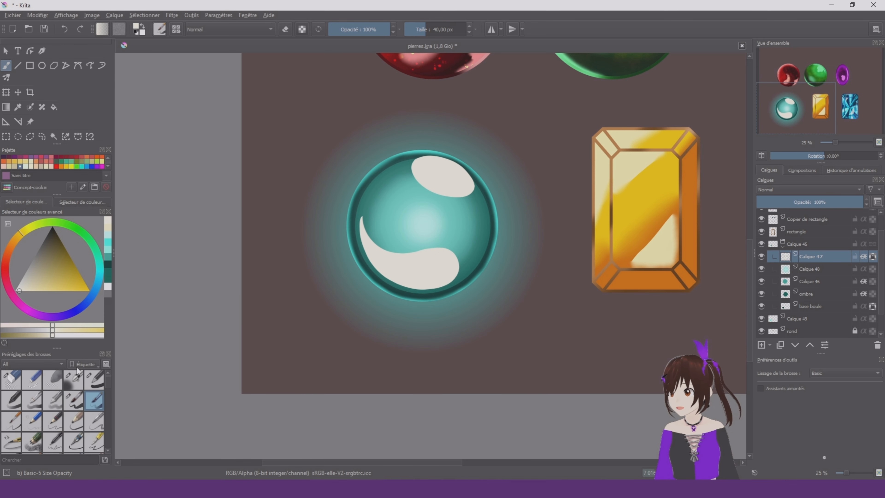
{"action": "scroll", "coordinate": [71, 386], "scroll_direction": "down", "scroll_amount": 5}
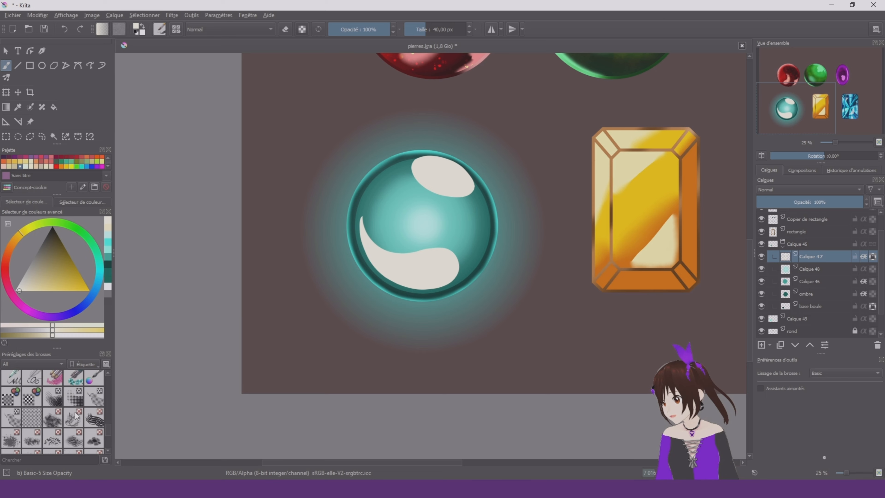
{"action": "left_click", "coordinate": [73, 418]}
{"action": "left_click", "coordinate": [52, 417]}
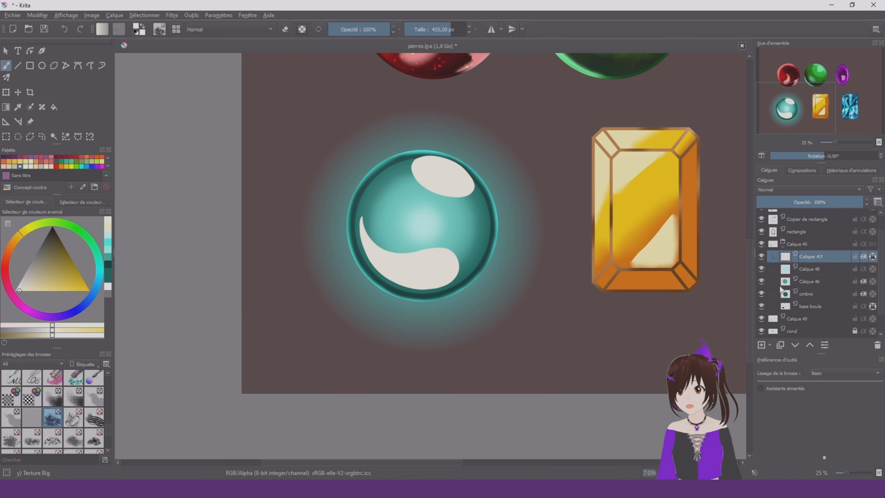
Add a layer above Calque 48 in Incrustation mode and brush Texture Big over the teal orb at 435 px
{"action": "left_click", "coordinate": [845, 271]}
{"action": "left_click", "coordinate": [779, 193]}
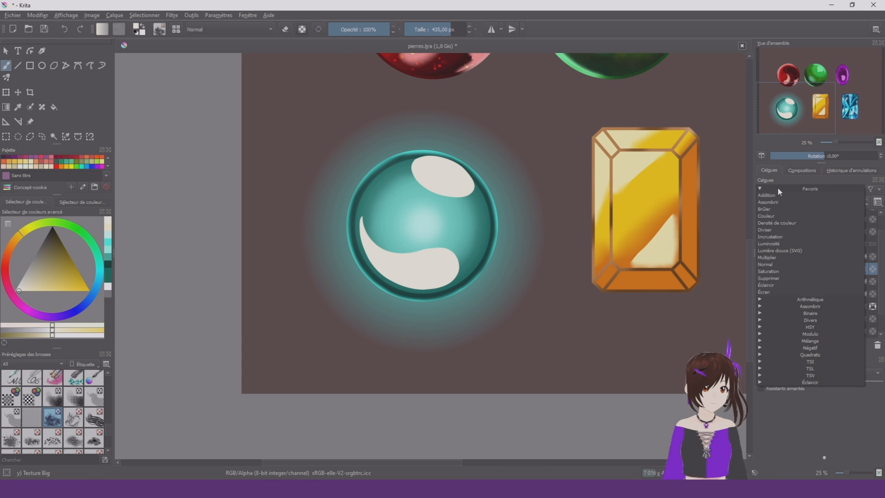
{"action": "left_click", "coordinate": [799, 180]}
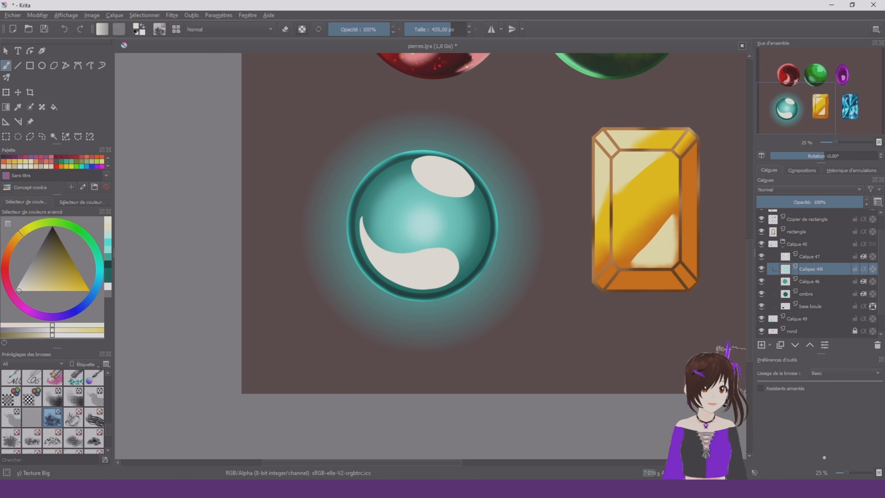
{"action": "left_click", "coordinate": [802, 188]}
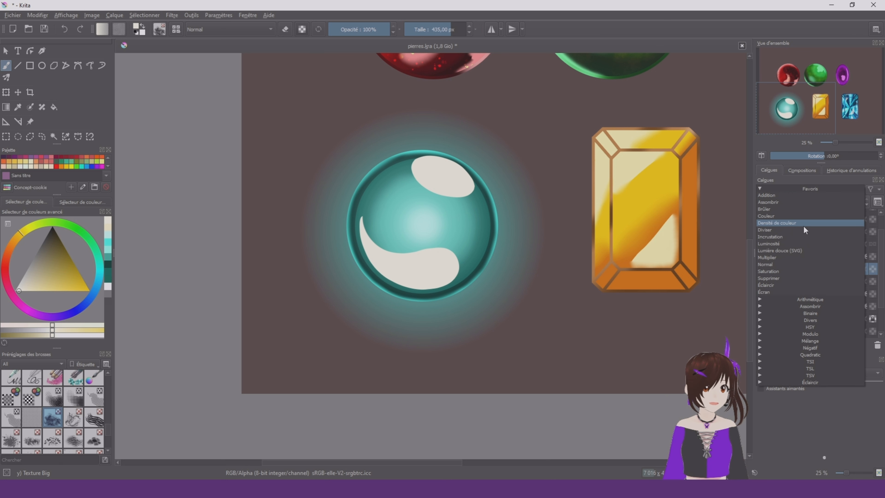
{"action": "left_click", "coordinate": [804, 238]}
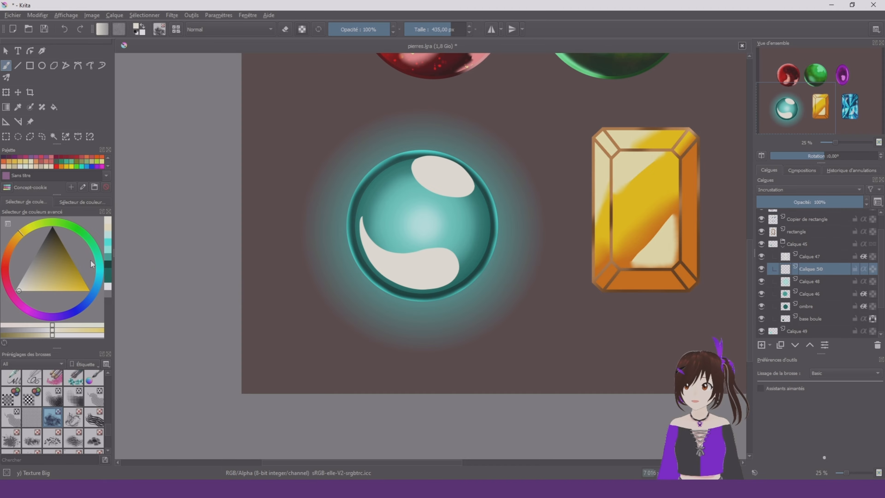
{"action": "mouse_move", "coordinate": [96, 263]}
{"action": "left_mouse_down"}
{"action": "mouse_move", "coordinate": [104, 283]}
{"action": "mouse_move", "coordinate": [103, 274]}
{"action": "mouse_move", "coordinate": [60, 263]}
{"action": "mouse_move", "coordinate": [73, 261]}
{"action": "left_mouse_up"}
{"action": "mouse_move", "coordinate": [434, 188]}
{"action": "left_mouse_down"}
{"action": "mouse_move", "coordinate": [395, 237]}
{"action": "mouse_move", "coordinate": [432, 176]}
{"action": "left_mouse_up"}
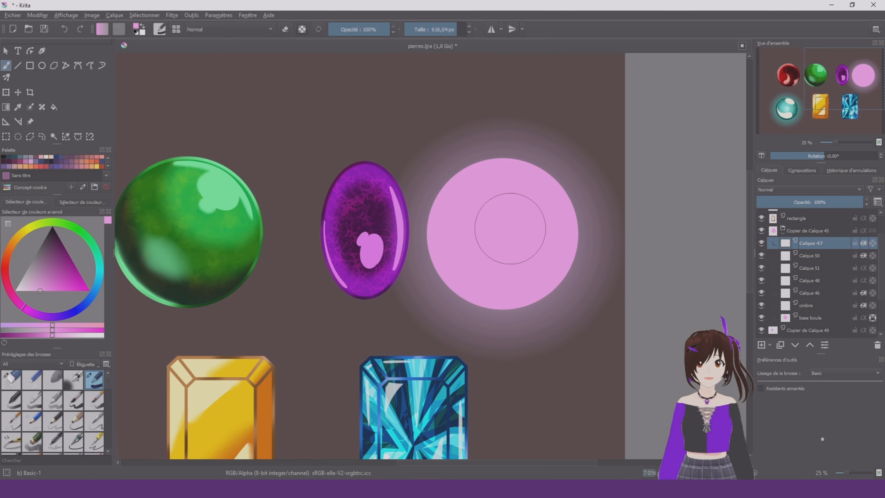
Stamp a mid-mauve disc at the centre of the pink orb on the ombre layer with Basic-1 at 1000 px
{"action": "left_click_drag", "start_coordinate": [482, 230], "coordinate": [605, 241], "text": "shift"}
{"action": "scroll", "coordinate": [600, 237], "scroll_direction": "down", "scroll_amount": 4}
{"action": "scroll", "coordinate": [554, 237], "scroll_direction": "up", "scroll_amount": 3}
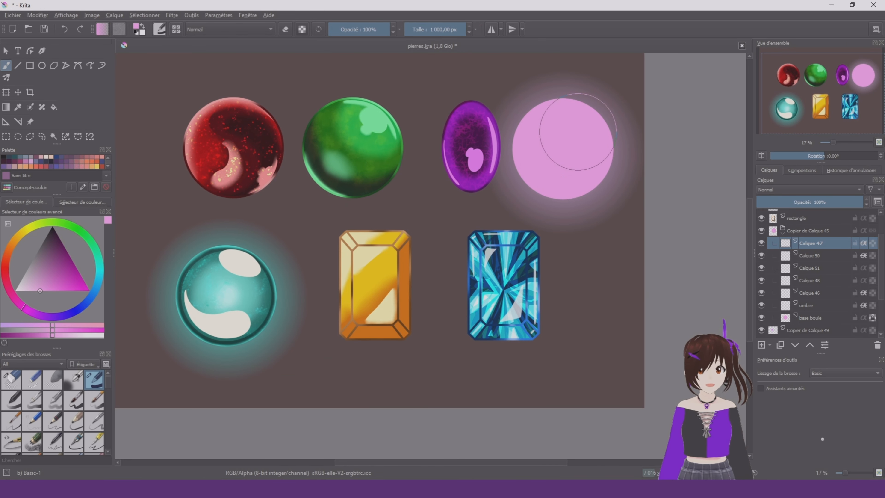
{"action": "left_click", "coordinate": [820, 306]}
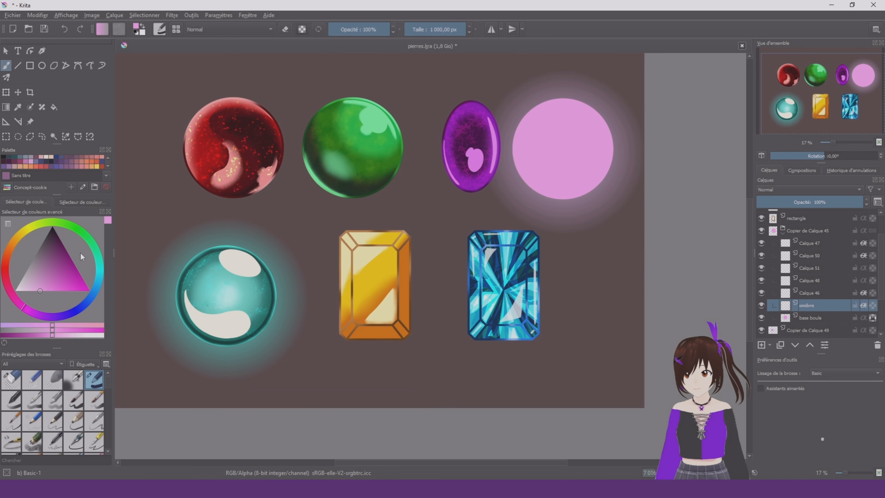
{"action": "left_click", "coordinate": [48, 272]}
{"action": "left_click", "coordinate": [563, 149]}
Stamp a smaller dark purple disc inside the mauve one on Calque 48 with Basic-1 at 746.88 px
{"action": "left_click", "coordinate": [832, 293]}
{"action": "left_click", "coordinate": [65, 258]}
{"action": "left_click_drag", "start_coordinate": [119, 255], "coordinate": [37, 255], "text": "shift"}
{"action": "left_click", "coordinate": [564, 151]}
{"action": "left_click", "coordinate": [824, 281]}
{"action": "key", "text": "ctrl+z"}
{"action": "scroll", "coordinate": [607, 111], "scroll_direction": "up", "scroll_amount": 3}
{"action": "left_click", "coordinate": [475, 222]}
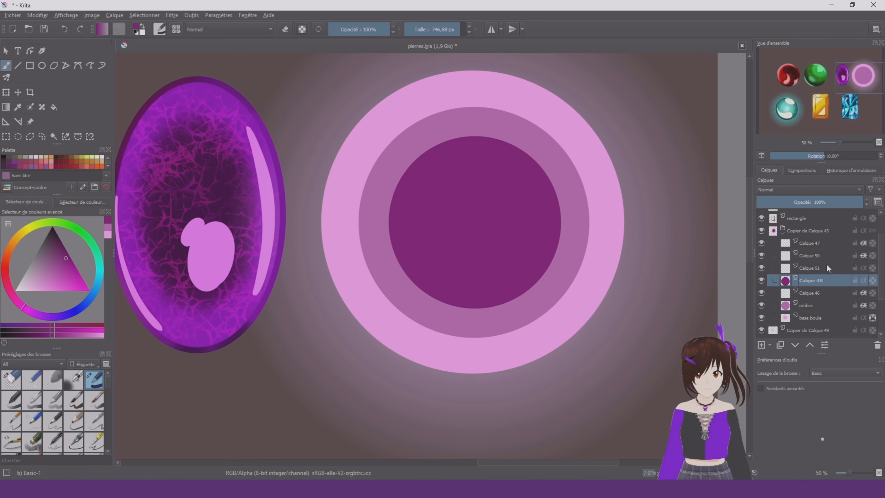
Stamp a small dark plum disc at the pink orb's centre on Calque 51
{"action": "left_click", "coordinate": [828, 267]}
{"action": "left_click", "coordinate": [475, 223]}
{"action": "scroll", "coordinate": [526, 119], "scroll_direction": "down", "scroll_amount": 1}
Choose a pale pink with Basic-1 at 1000 px and delete Calque 50 from the pink orb's group
{"action": "left_click", "coordinate": [26, 291]}
{"action": "left_click_drag", "start_coordinate": [833, 256], "coordinate": [841, 309]}
{"action": "left_click_drag", "start_coordinate": [442, 178], "coordinate": [543, 178], "text": "shift"}
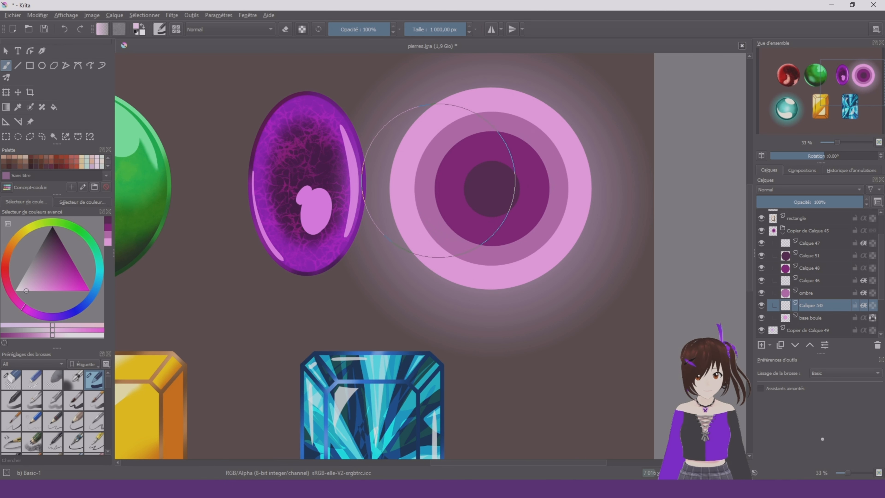
{"action": "left_click", "coordinate": [877, 345]}
Duplicate the pink orb's base boule layer and repaint the original beneath it in pale pink
{"action": "left_click", "coordinate": [780, 344]}
{"action": "left_click", "coordinate": [817, 318]}
{"action": "left_click_drag", "start_coordinate": [504, 134], "coordinate": [488, 226]}
Unlock the transparency of the copied base boule and scale it down slightly to expose a thin pale rim
{"action": "left_click", "coordinate": [837, 306]}
{"action": "left_click", "coordinate": [874, 317]}
{"action": "key", "text": "ctrl+t"}
{"action": "left_click_drag", "start_coordinate": [491, 87], "coordinate": [486, 93], "text": "alt+shift"}
{"action": "key", "text": "b"}
{"action": "left_click_drag", "start_coordinate": [491, 186], "coordinate": [506, 234]}
{"action": "right_click", "coordinate": [506, 234]}
{"action": "left_click", "coordinate": [217, 347]}
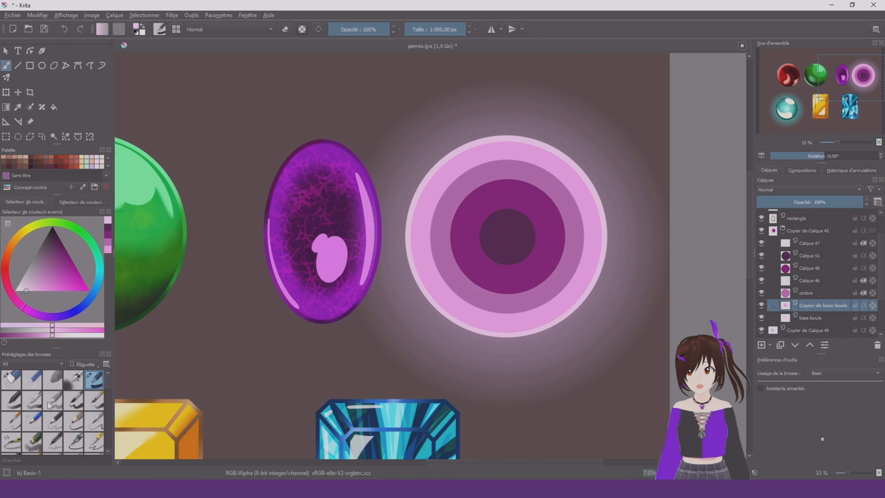
Choose the Blender Blur brush and blur the edge of the dark centre disc on Calque 51 at 265 px
{"action": "scroll", "coordinate": [48, 405], "scroll_direction": "down", "scroll_amount": 4}
{"action": "scroll", "coordinate": [28, 422], "scroll_direction": "down", "scroll_amount": 3}
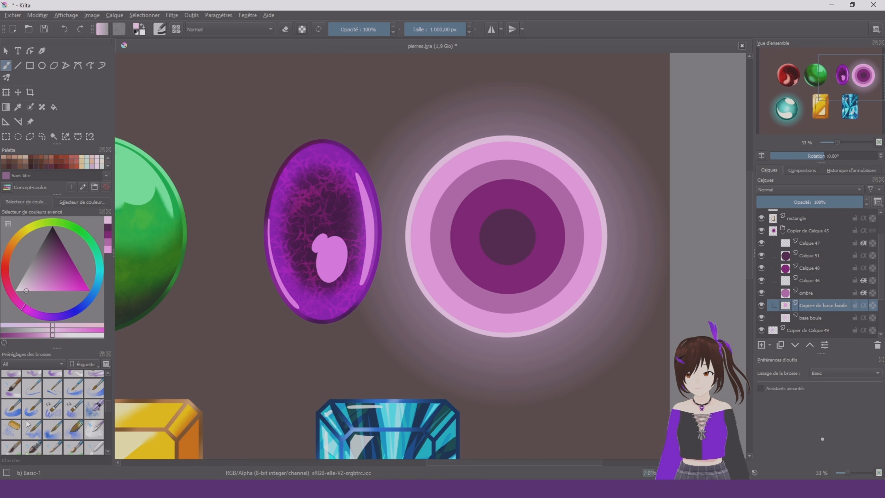
{"action": "left_click", "coordinate": [95, 448]}
{"action": "scroll", "coordinate": [99, 446], "scroll_direction": "down", "scroll_amount": 2}
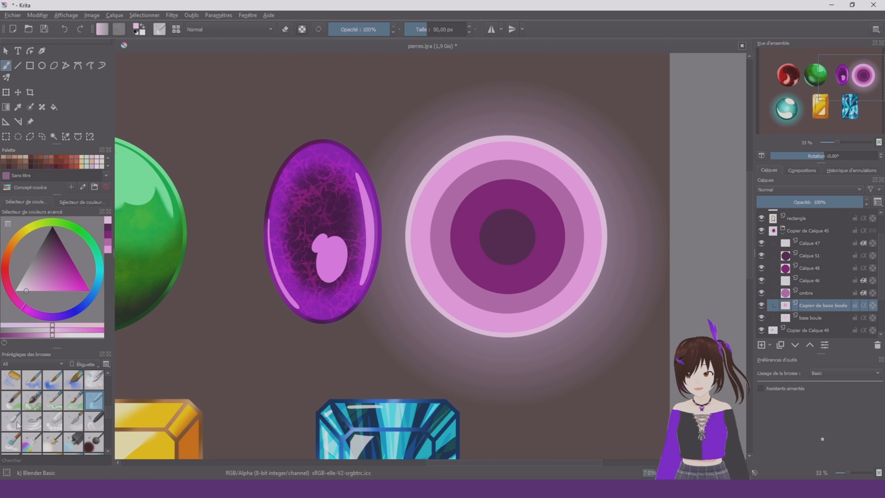
{"action": "left_click", "coordinate": [12, 421]}
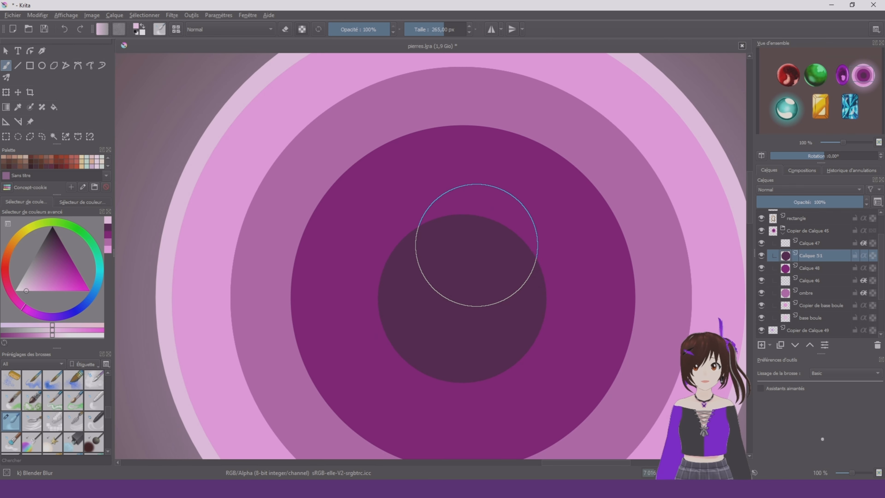
{"action": "mouse_move", "coordinate": [519, 237]}
{"action": "left_mouse_down"}
{"action": "mouse_move", "coordinate": [493, 214]}
{"action": "mouse_move", "coordinate": [444, 208]}
{"action": "mouse_move", "coordinate": [405, 241]}
{"action": "mouse_move", "coordinate": [392, 293]}
{"action": "mouse_move", "coordinate": [408, 329]}
{"action": "mouse_move", "coordinate": [446, 356]}
{"action": "mouse_move", "coordinate": [517, 361]}
{"action": "mouse_move", "coordinate": [540, 278]}
{"action": "left_mouse_up"}
{"action": "scroll", "coordinate": [588, 260], "scroll_direction": "down", "scroll_amount": 2}
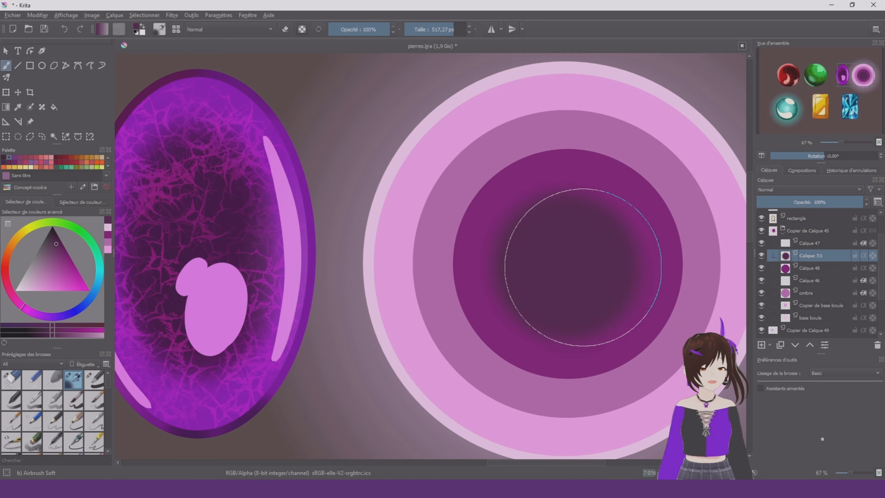
Sample the purple ring's colour and soften the disc's edge on Calque 48 with Airbrush Soft at 779.17 px
{"action": "scroll", "coordinate": [576, 257], "scroll_direction": "up", "scroll_amount": 2}
{"action": "left_click", "coordinate": [415, 271], "text": "ctrl"}
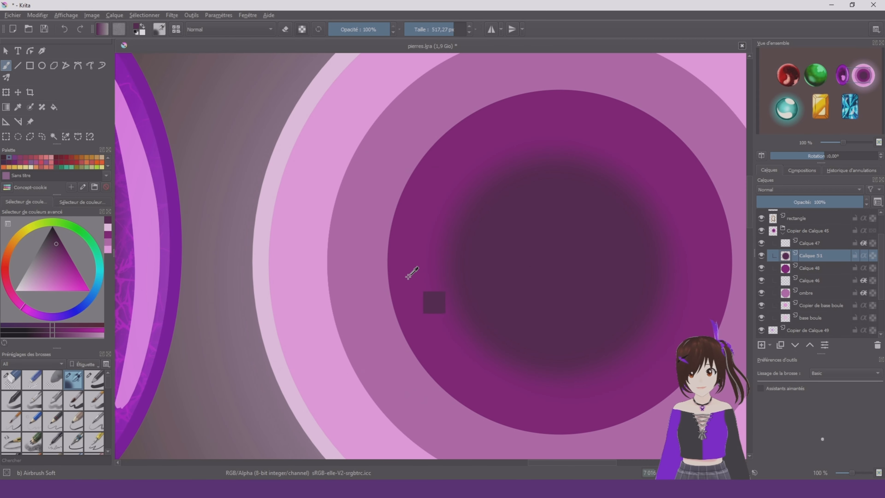
{"action": "left_click", "coordinate": [823, 269]}
{"action": "left_click_drag", "start_coordinate": [474, 211], "coordinate": [697, 212], "text": "shift"}
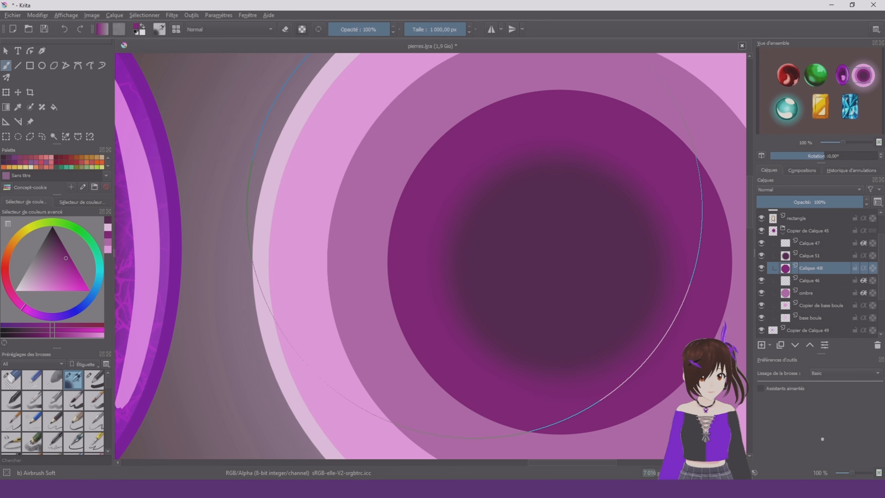
{"action": "scroll", "coordinate": [430, 213], "scroll_direction": "down", "scroll_amount": 2}
{"action": "scroll", "coordinate": [512, 225], "scroll_direction": "up", "scroll_amount": 1}
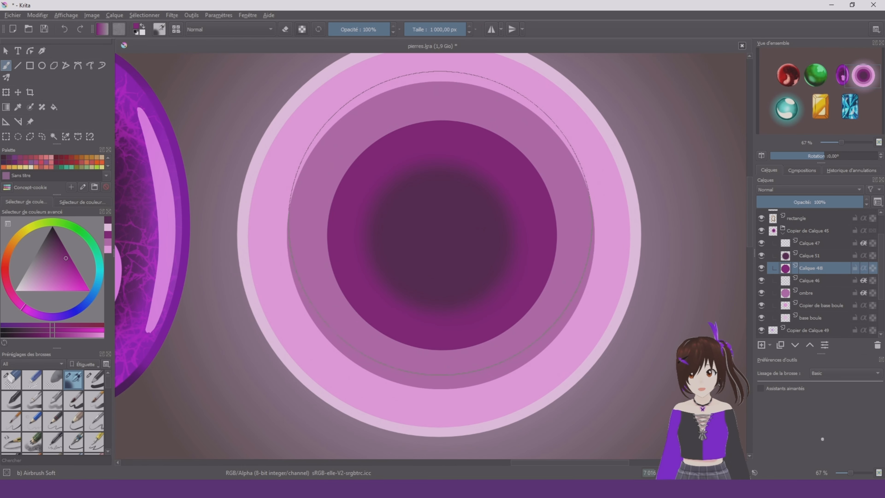
{"action": "left_click_drag", "start_coordinate": [440, 222], "coordinate": [342, 222], "text": "shift"}
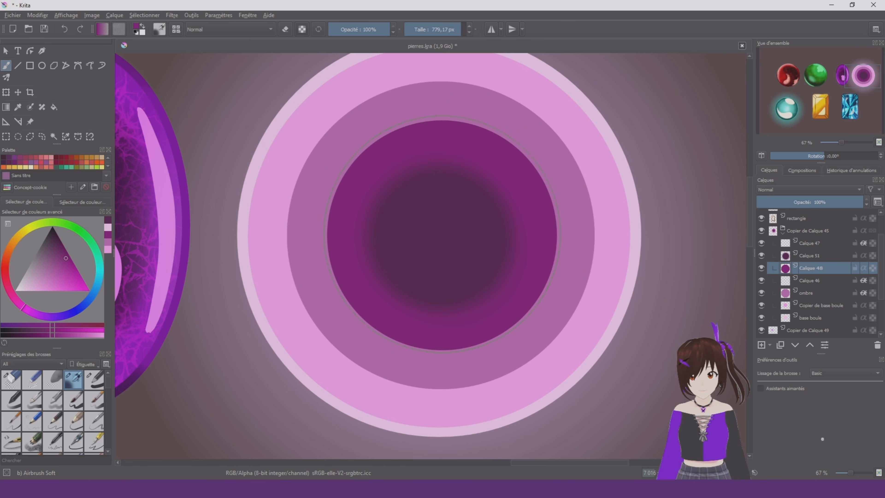
{"action": "mouse_move", "coordinate": [448, 242]}
{"action": "left_mouse_down"}
{"action": "mouse_move", "coordinate": [402, 249]}
{"action": "mouse_move", "coordinate": [529, 221]}
{"action": "left_mouse_up"}
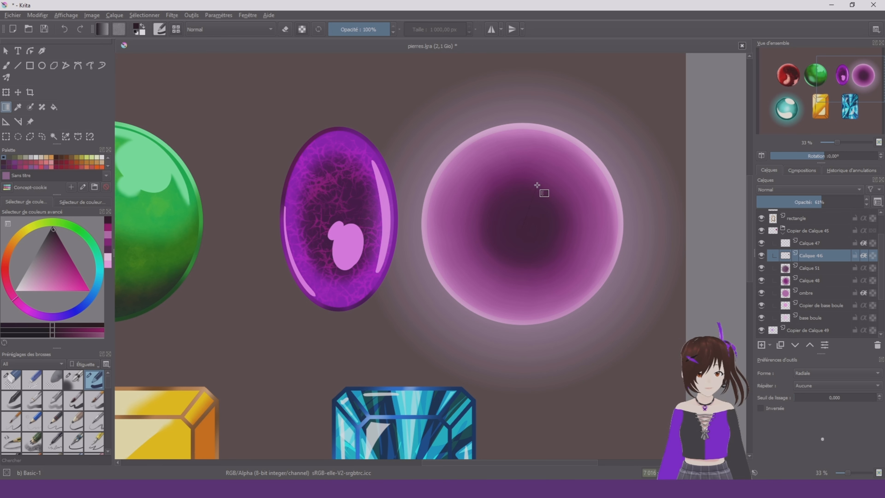
Apply a dark radial gradient over the pink orb on Calque 46
{"action": "left_click_drag", "start_coordinate": [555, 154], "coordinate": [556, 154]}
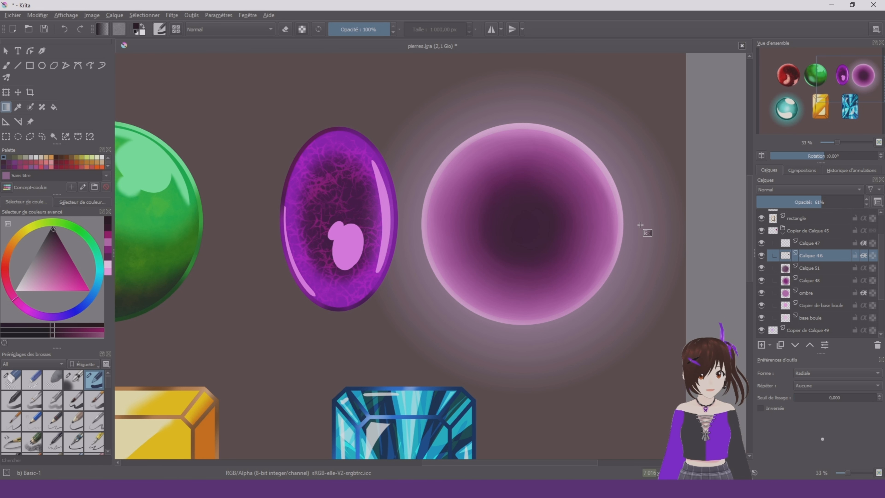
{"action": "scroll", "coordinate": [630, 209], "scroll_direction": "down", "scroll_amount": 5}
{"action": "scroll", "coordinate": [642, 215], "scroll_direction": "up", "scroll_amount": 4}
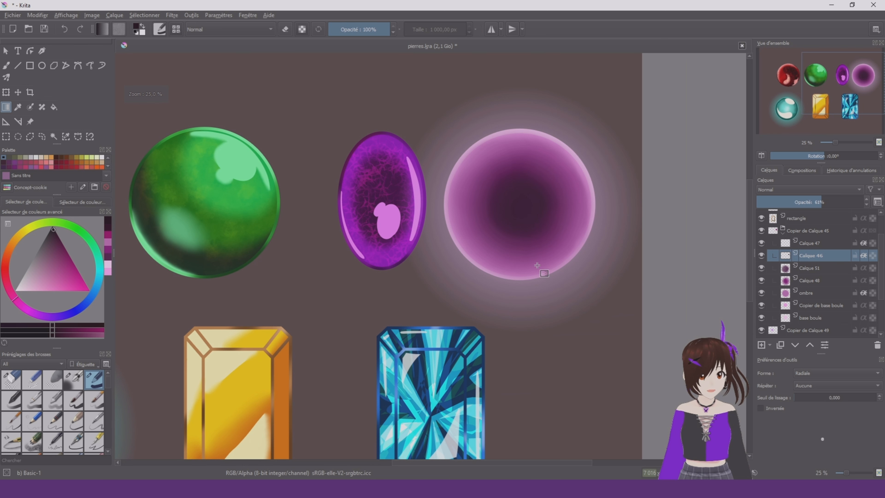
{"action": "left_click", "coordinate": [6, 67]}
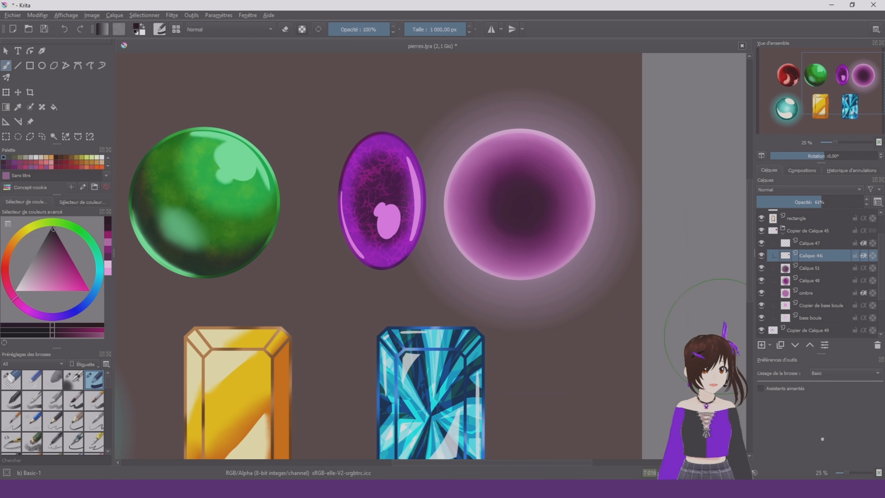
{"action": "scroll", "coordinate": [531, 196], "scroll_direction": "up", "scroll_amount": 2}
{"action": "scroll", "coordinate": [473, 221], "scroll_direction": "down", "scroll_amount": 2}
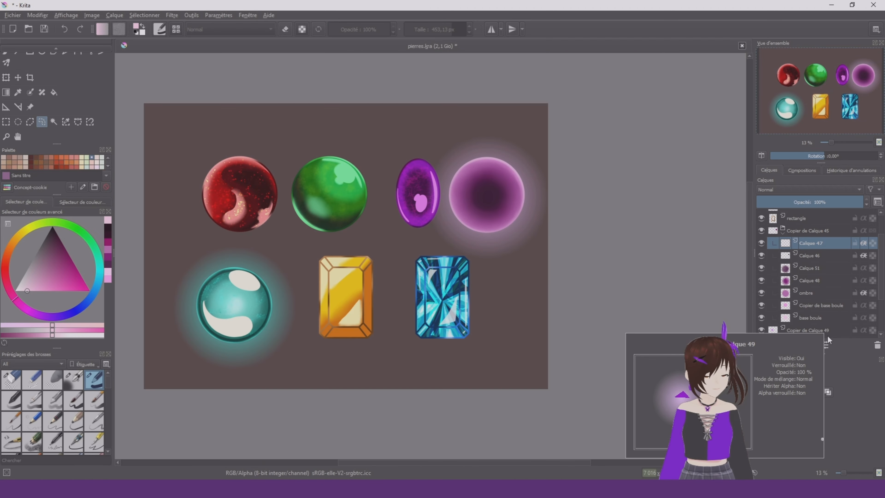
{"action": "scroll", "coordinate": [837, 329], "scroll_direction": "down", "scroll_amount": 3}
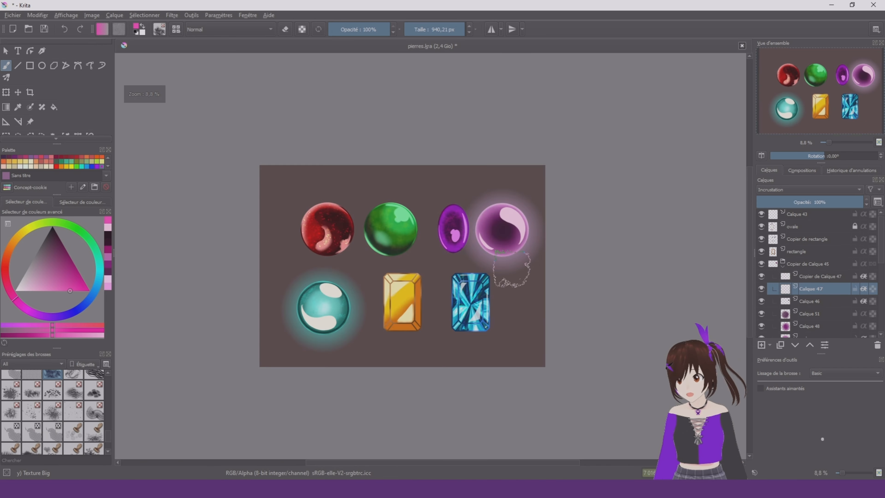
{"action": "scroll", "coordinate": [524, 276], "scroll_direction": "up", "scroll_amount": 3}
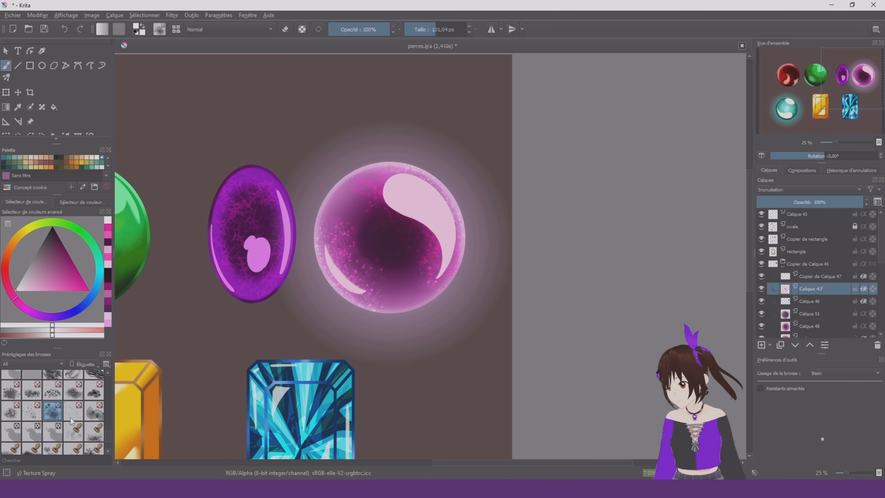
Choose the Texture Starfield brush at 250 px for speckling the pink orb on Calque 47
{"action": "left_click", "coordinate": [70, 418]}
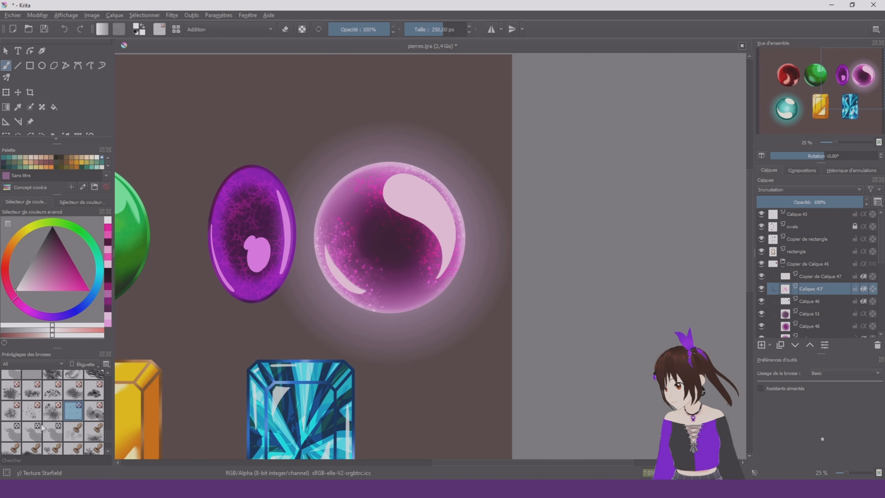
{"action": "scroll", "coordinate": [59, 423], "scroll_direction": "up", "scroll_amount": 5}
{"action": "scroll", "coordinate": [479, 201], "scroll_direction": "down", "scroll_amount": 2}
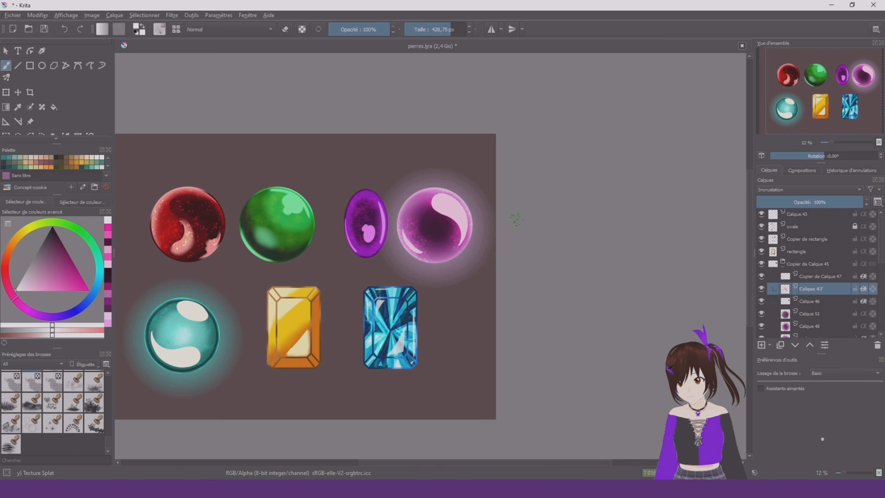
Add a layer above Copier de Calque 47 and brush white over the large reflection with Airbrush Soft at 245.83 px
{"action": "left_click", "coordinate": [820, 277]}
{"action": "left_click", "coordinate": [761, 344]}
{"action": "right_click", "coordinate": [425, 265]}
{"action": "scroll", "coordinate": [470, 193], "scroll_direction": "up", "scroll_amount": 4}
{"action": "mouse_move", "coordinate": [336, 188]}
{"action": "left_mouse_down"}
{"action": "mouse_move", "coordinate": [405, 208]}
{"action": "mouse_move", "coordinate": [461, 335]}
{"action": "left_mouse_up"}
Group the new white shading layer with the copied reflections layer and make Calque 61 the active layer
{"action": "left_click", "coordinate": [769, 345]}
{"action": "left_click", "coordinate": [820, 357]}
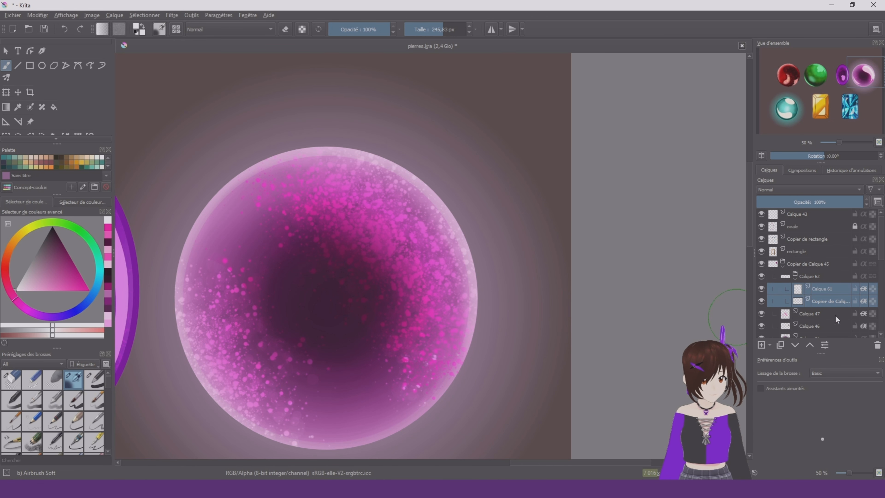
{"action": "left_click", "coordinate": [789, 293]}
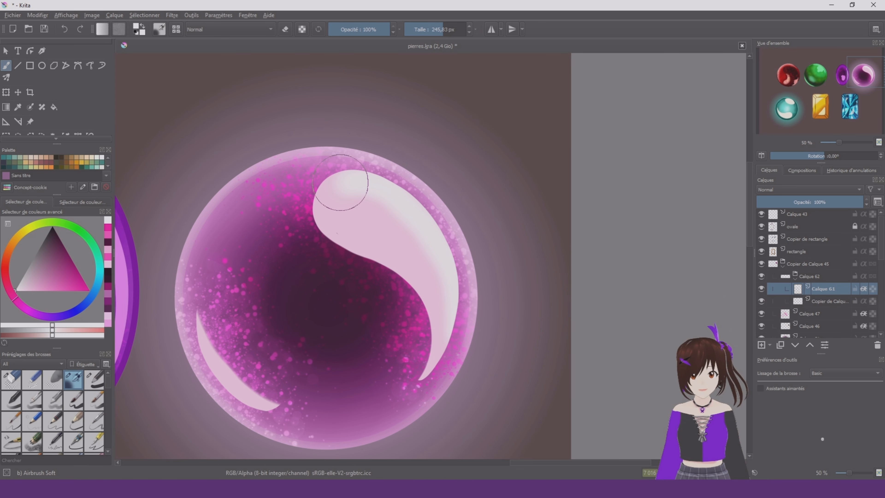
Whiten the orb's large upper reflection further on Calque 61 with Airbrush Soft
{"action": "mouse_move", "coordinate": [286, 170]}
{"action": "left_mouse_down"}
{"action": "mouse_move", "coordinate": [353, 182]}
{"action": "mouse_move", "coordinate": [402, 211]}
{"action": "mouse_move", "coordinate": [430, 251]}
{"action": "mouse_move", "coordinate": [457, 309]}
{"action": "mouse_move", "coordinate": [425, 383]}
{"action": "left_mouse_up"}
{"action": "scroll", "coordinate": [426, 384], "scroll_direction": "down", "scroll_amount": 4}
{"action": "scroll", "coordinate": [519, 191], "scroll_direction": "up", "scroll_amount": 2}
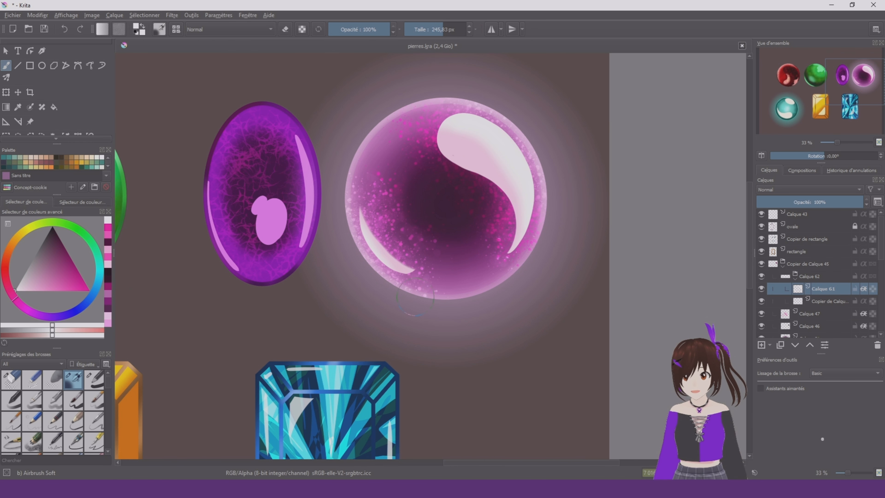
Try tinting the upper end of the large reflection vivid pink on Calque 61, and undo the stroke
{"action": "left_click_drag", "start_coordinate": [49, 271], "coordinate": [75, 339]}
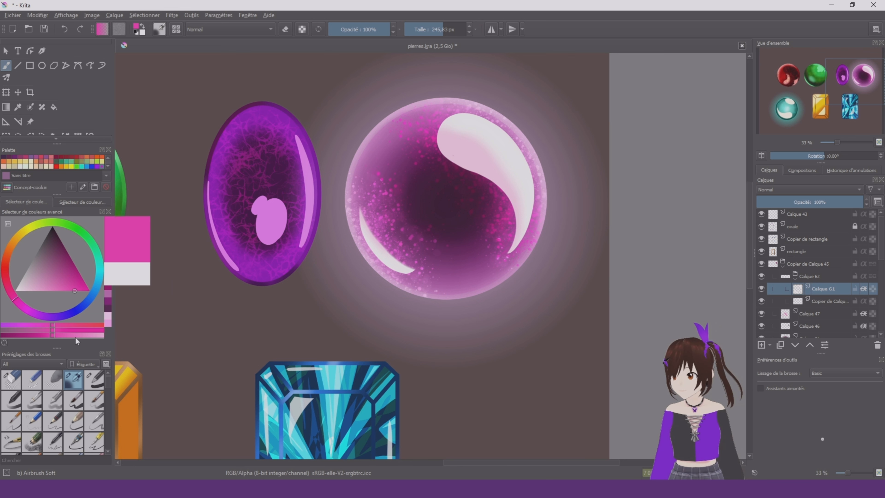
{"action": "left_click_drag", "start_coordinate": [448, 155], "coordinate": [499, 168]}
{"action": "key", "text": "ctrl+z"}
Add an alpha-inheriting layer above Calque 61 and shade the large reflection with a muted mauve
{"action": "scroll", "coordinate": [441, 123], "scroll_direction": "down", "scroll_amount": 1}
{"action": "left_click", "coordinate": [43, 270]}
{"action": "left_click", "coordinate": [762, 345]}
{"action": "left_click", "coordinate": [863, 289]}
{"action": "left_click_drag", "start_coordinate": [452, 147], "coordinate": [496, 209]}
{"action": "scroll", "coordinate": [589, 186], "scroll_direction": "down", "scroll_amount": 3}
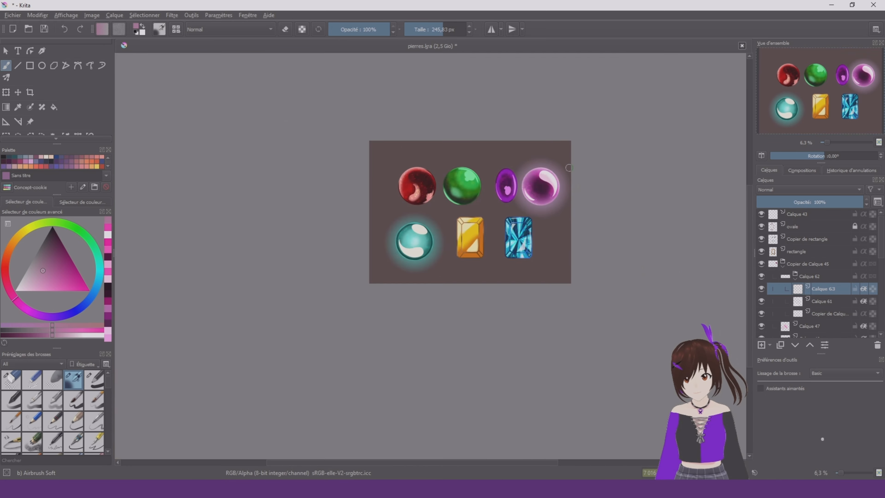
Delete the mauve shading layer above Calque 61 and choose the Blender Blur brush
{"action": "scroll", "coordinate": [565, 171], "scroll_direction": "up", "scroll_amount": 3}
{"action": "scroll", "coordinate": [52, 413], "scroll_direction": "down", "scroll_amount": 5}
{"action": "left_click", "coordinate": [10, 423]}
{"action": "left_click", "coordinate": [877, 345]}
{"action": "scroll", "coordinate": [531, 192], "scroll_direction": "up", "scroll_amount": 2}
{"action": "key", "text": "2"}
{"action": "scroll", "coordinate": [36, 120], "scroll_direction": "down", "scroll_amount": 1}
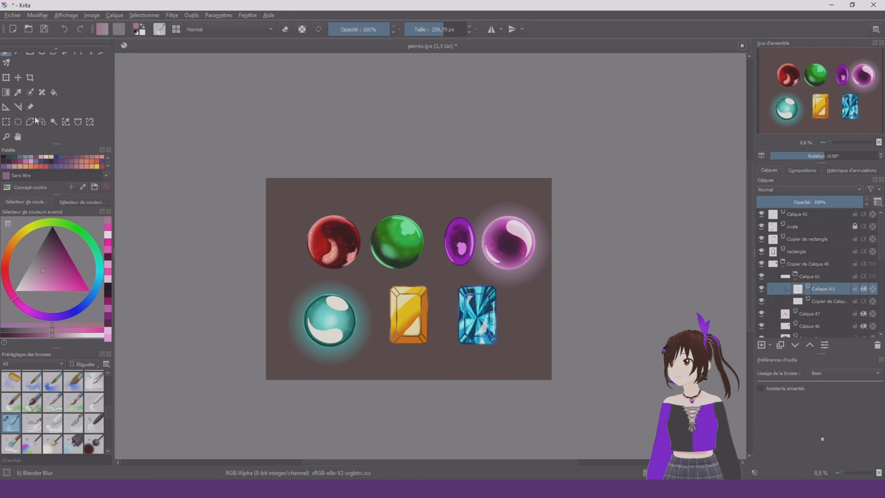
Fill the Background layer with a much darker purple using the Fill tool
{"action": "left_click", "coordinate": [55, 93]}
{"action": "scroll", "coordinate": [795, 325], "scroll_direction": "down", "scroll_amount": 5}
{"action": "left_click", "coordinate": [813, 332]}
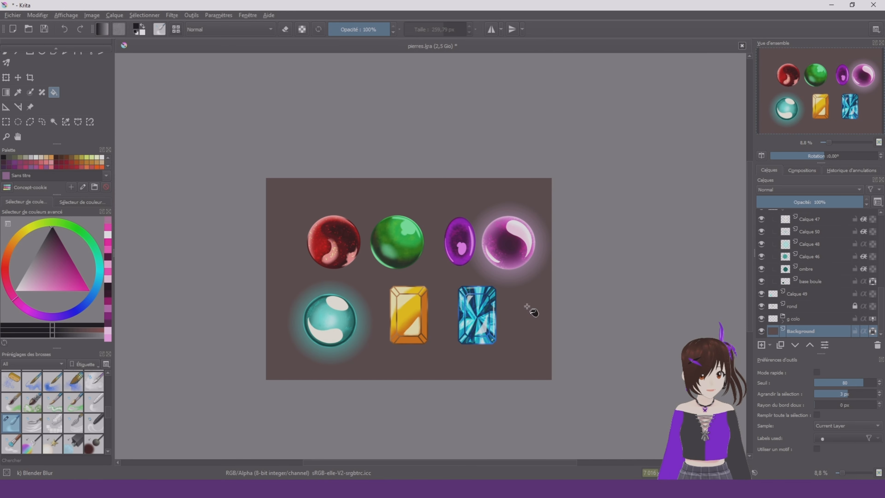
{"action": "left_click", "coordinate": [533, 316]}
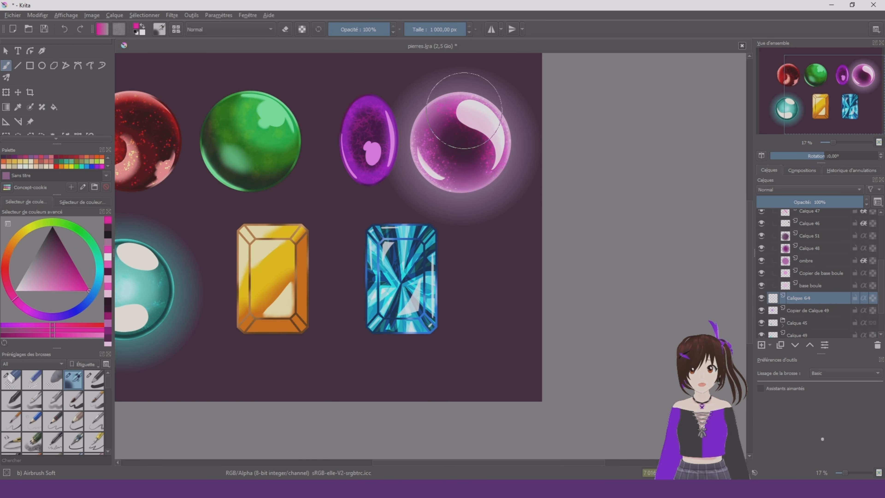
Undo the stray pink stroke and recolour the orb's halo vivid pink on Copier de Calque 49 with Airbrush Soft at 1000 px
{"action": "mouse_move", "coordinate": [464, 110]}
{"action": "left_mouse_down"}
{"action": "mouse_move", "coordinate": [426, 132]}
{"action": "mouse_move", "coordinate": [434, 161]}
{"action": "mouse_move", "coordinate": [470, 178]}
{"action": "mouse_move", "coordinate": [525, 134]}
{"action": "left_mouse_up"}
{"action": "key", "text": "ctrl+z"}
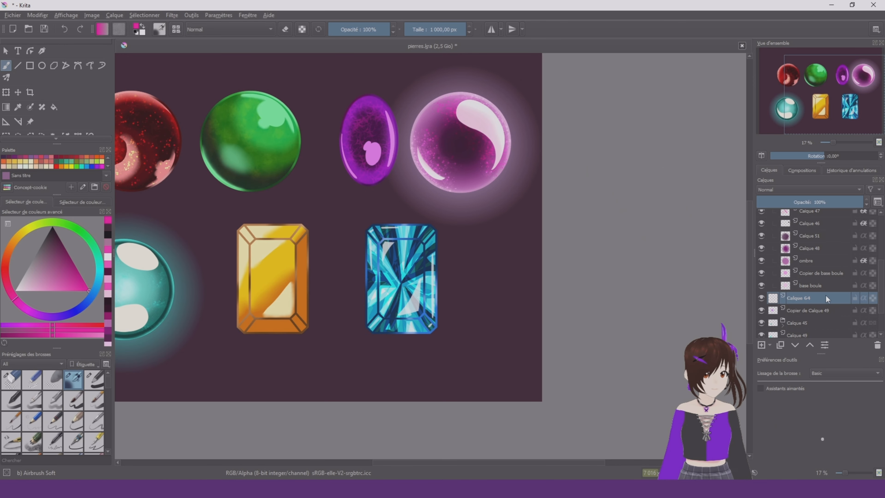
{"action": "left_click", "coordinate": [832, 313]}
{"action": "mouse_move", "coordinate": [523, 199]}
{"action": "left_mouse_down"}
{"action": "mouse_move", "coordinate": [390, 146]}
{"action": "mouse_move", "coordinate": [495, 101]}
{"action": "left_mouse_up"}
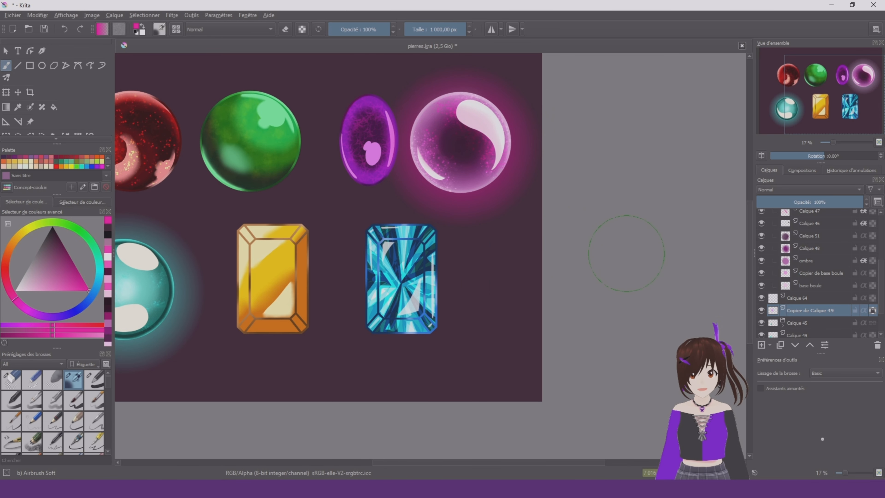
Pick a lighter pink as the painting colour and make Calque 64 the active layer
{"action": "scroll", "coordinate": [608, 204], "scroll_direction": "down", "scroll_amount": 1}
{"action": "left_click", "coordinate": [57, 291]}
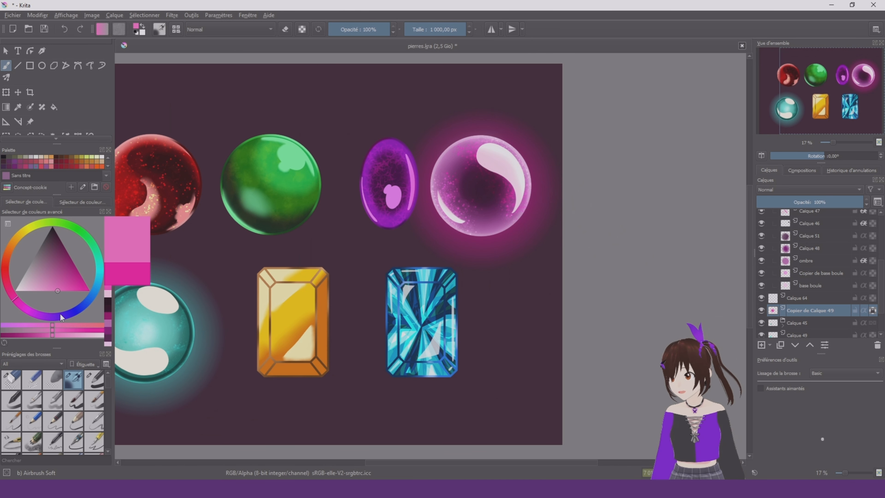
{"action": "left_click", "coordinate": [814, 299]}
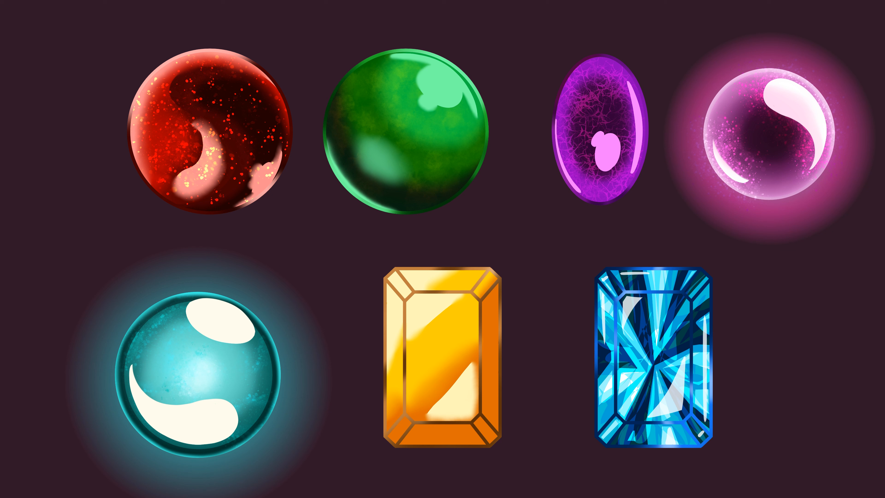